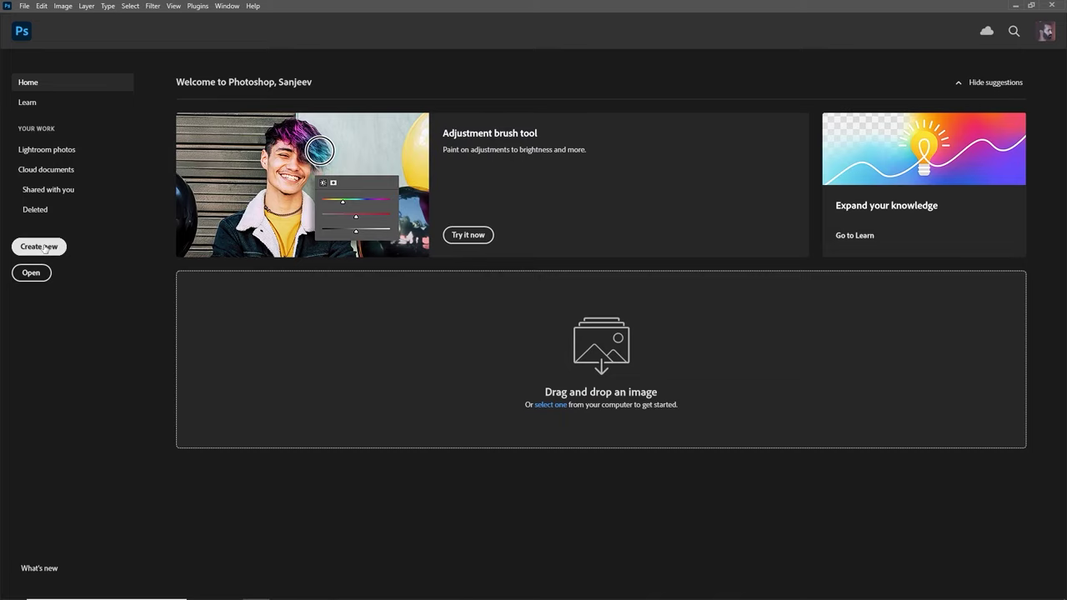
# Create a new 1920 × 1080 px document named Thumbnail at 72 ppi with a white background
pyautogui.click(40, 246)
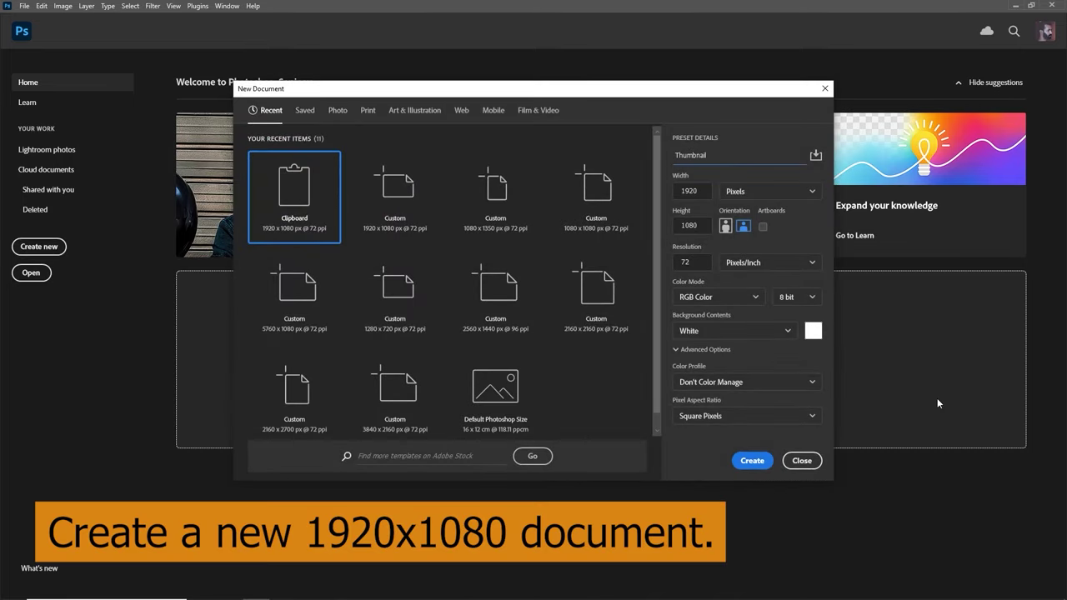
pyautogui.click(760, 458)
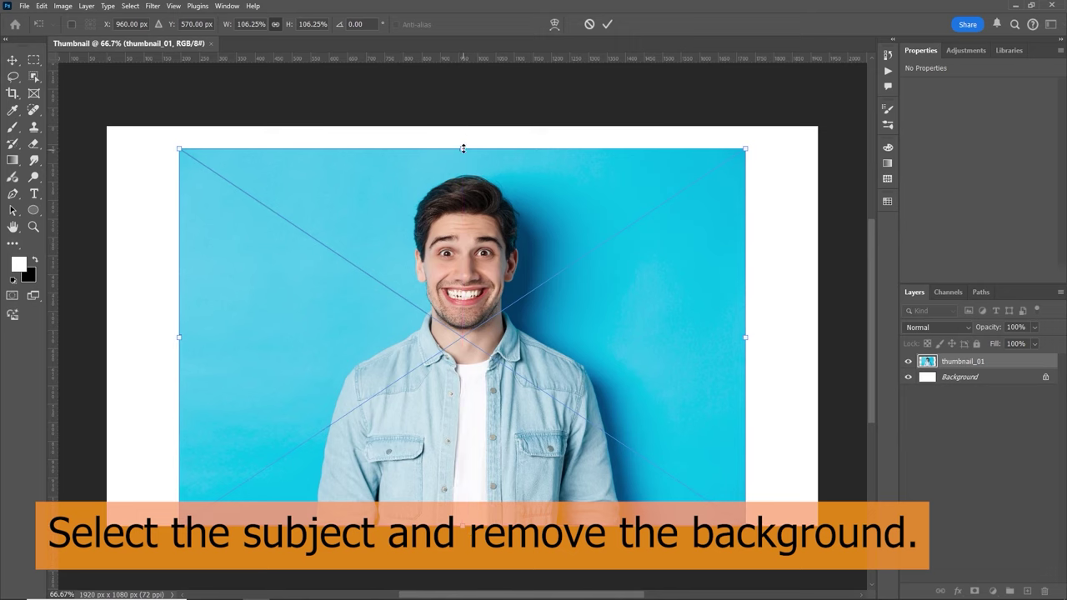
# Scale the placed thumbnail_01 photo up to fill the canvas height and commit the transform
pyautogui.moveTo(463, 148); pyautogui.dragTo(463, 126)
pyautogui.click(608, 24)
pyautogui.hotkey('ctrl', '0')
# Select the man in the photo with Select Subject and open the selection in Select and Mask
pyautogui.click(33, 76)
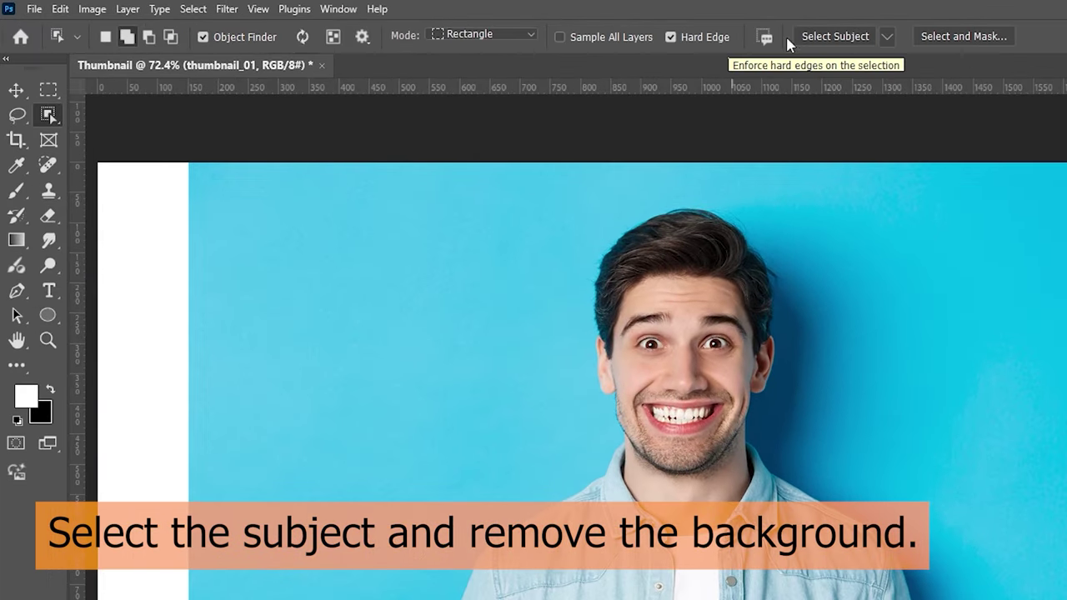
pyautogui.click(836, 37)
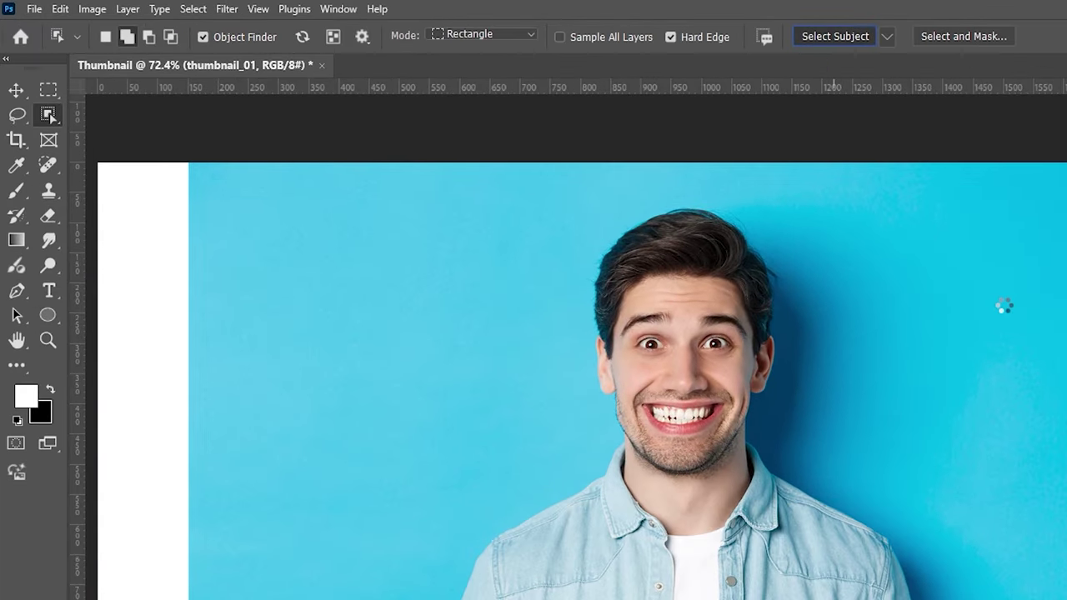
pyautogui.click(964, 35)
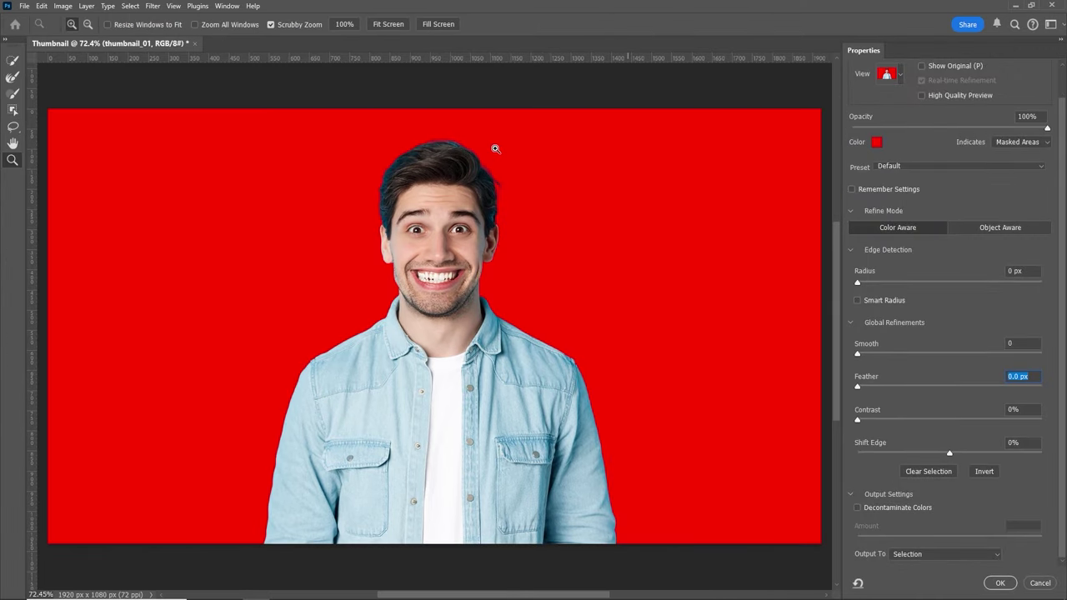
# Brush along the hair edges to refine the selection, and set Smooth to 13, Contrast to 16% and Shift Edge to -11%
pyautogui.moveTo(495, 149)
pyautogui.mouseDown()
pyautogui.moveTo(567, 221)
pyautogui.moveTo(505, 186)
pyautogui.mouseUp()
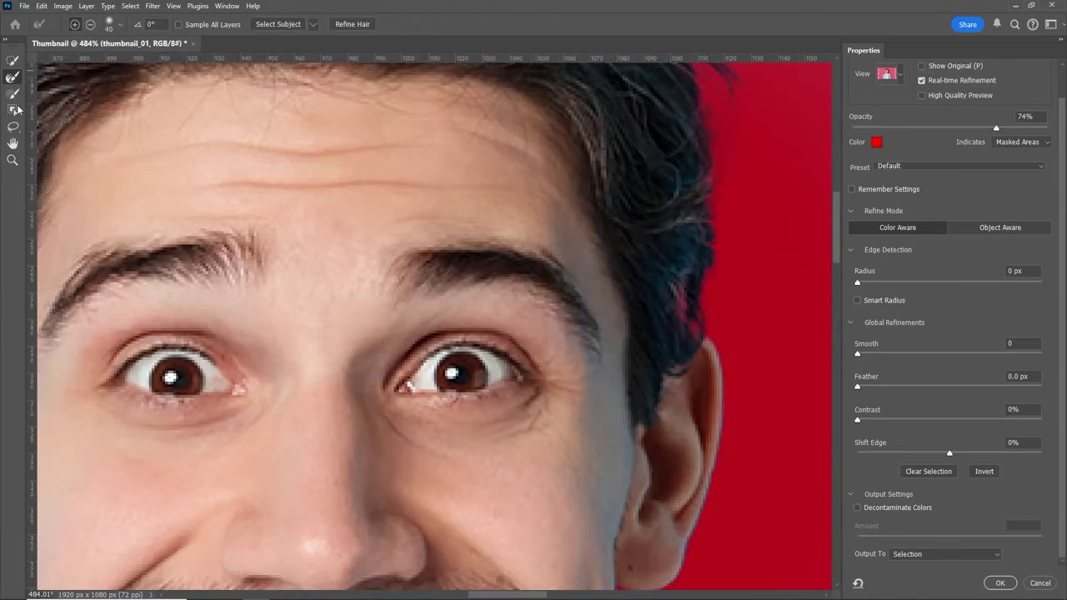
pyautogui.press('b')
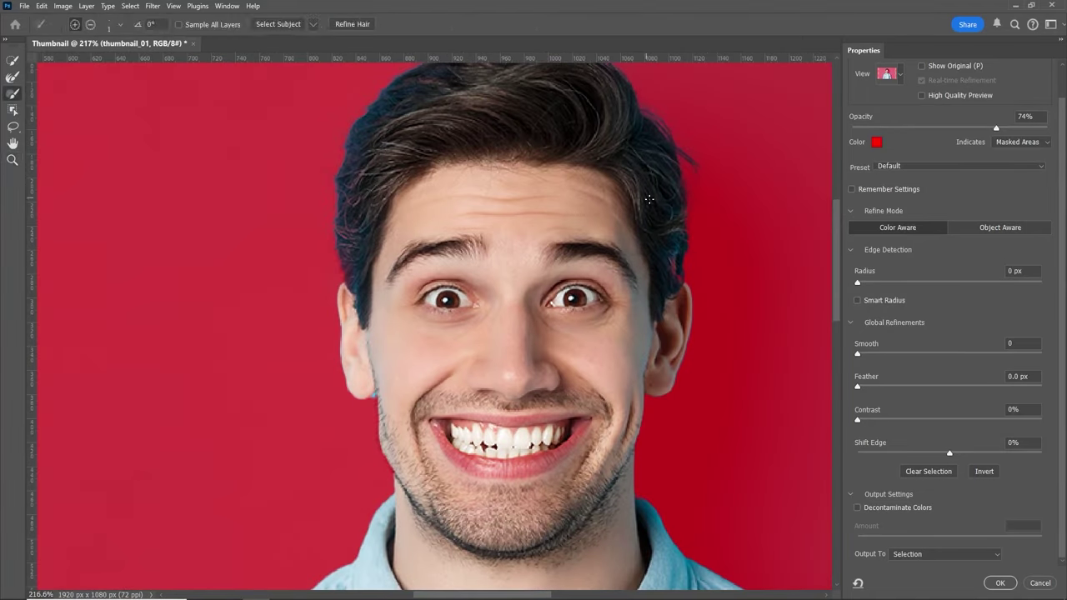
pyautogui.scroll(6, 687, 215)
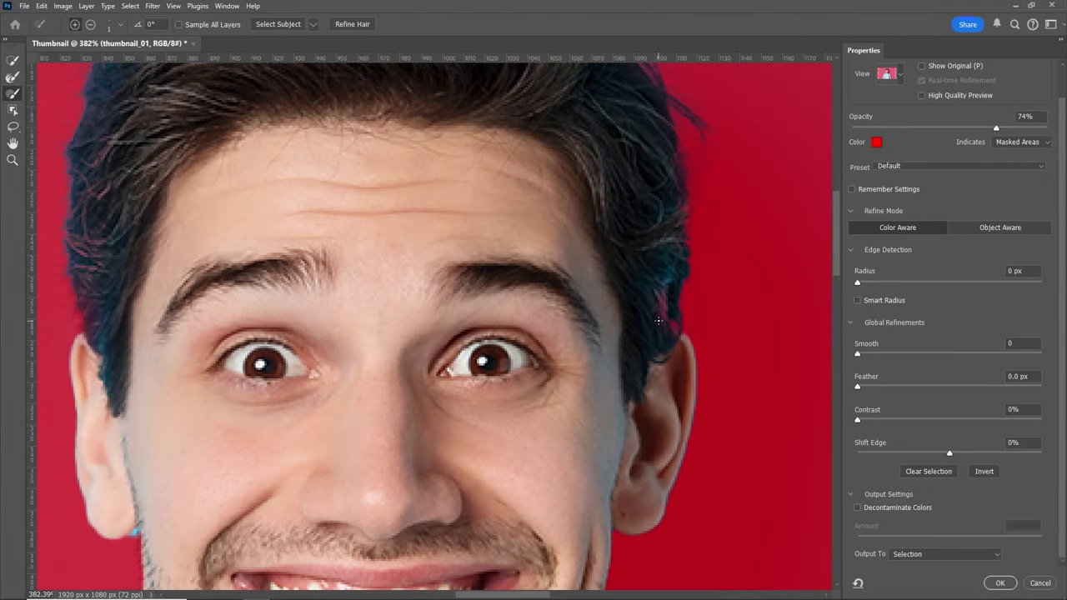
pyautogui.moveTo(281, 226); pyautogui.dragTo(410, 351)
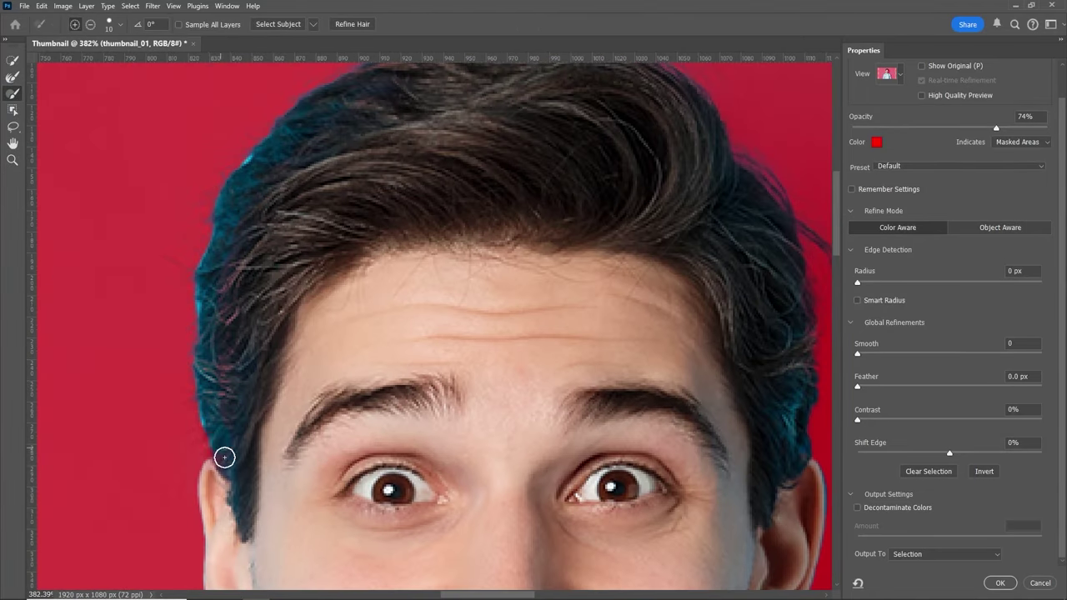
pyautogui.scroll(-5, 579, 309)
pyautogui.hscroll(3, 579, 310)
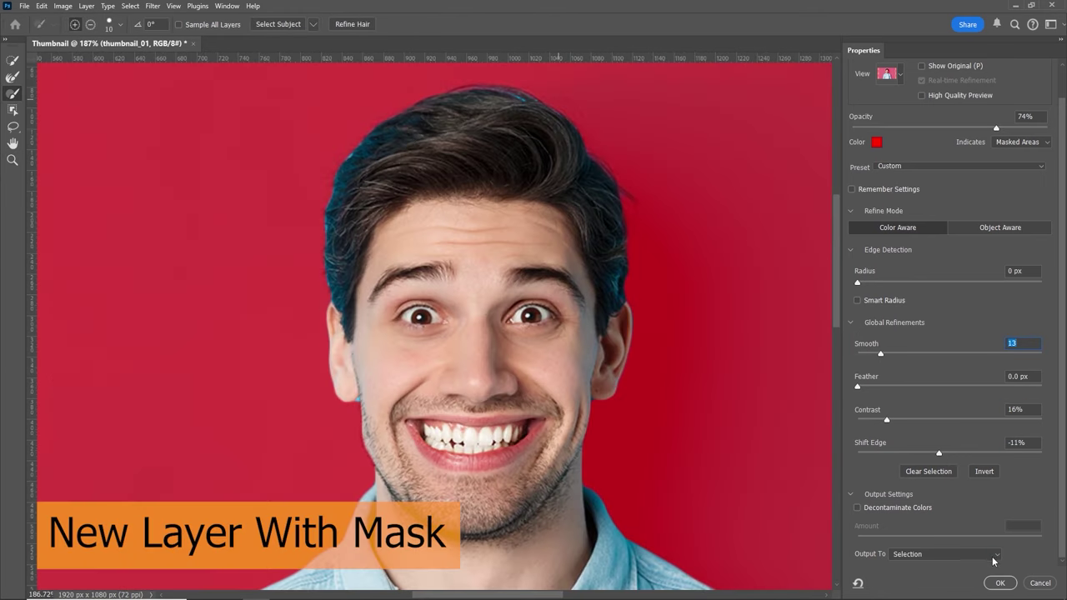
# Output the refined selection as a New Layer with Layer Mask and delete the original thumbnail_01 layer
pyautogui.click(993, 556)
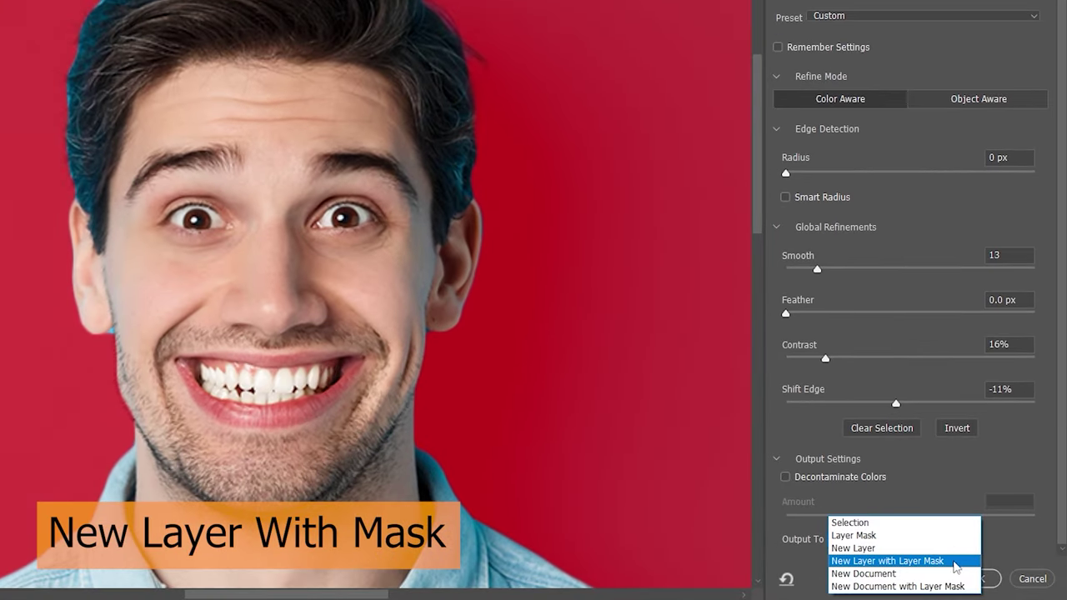
pyautogui.click(948, 563)
pyautogui.click(980, 581)
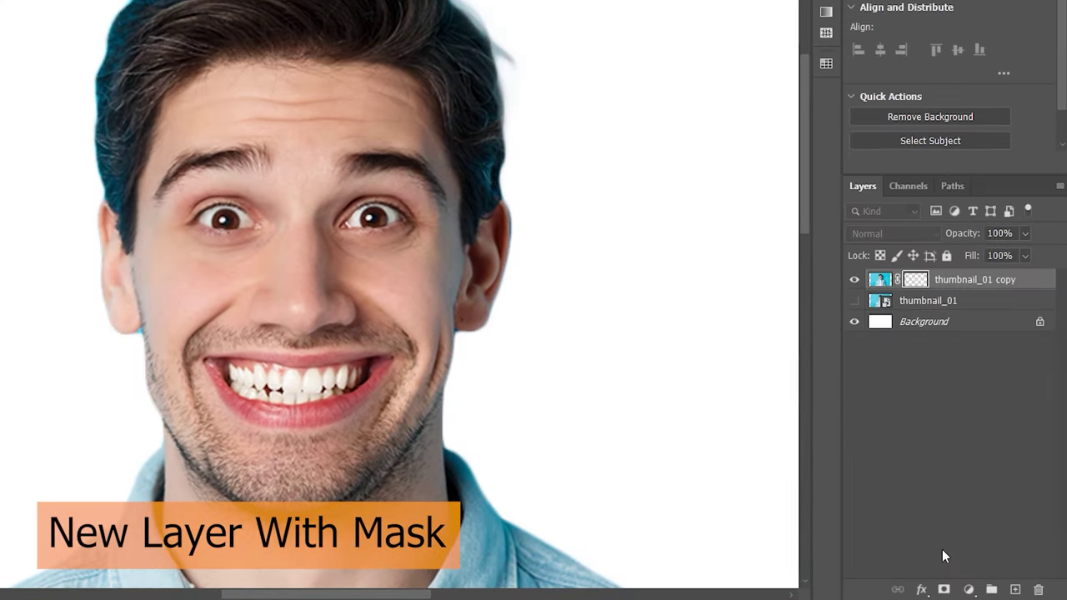
pyautogui.click(963, 377)
pyautogui.moveTo(963, 377); pyautogui.dragTo(1044, 590)
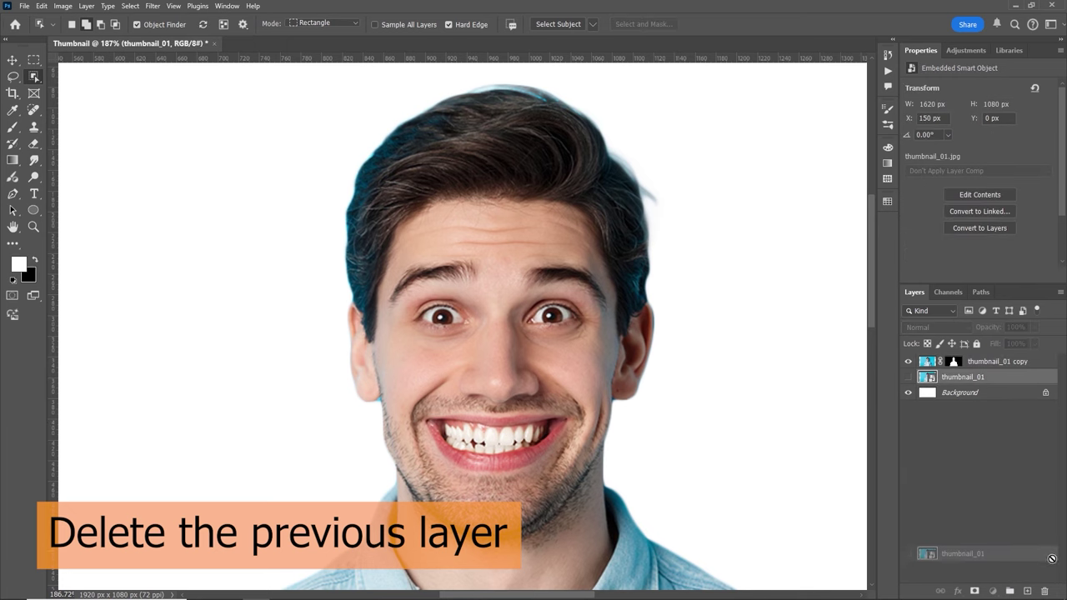
# Apply the layer mask of the thumbnail_01 copy layer
pyautogui.press('z')
pyautogui.moveTo(660, 313); pyautogui.dragTo(691, 303)
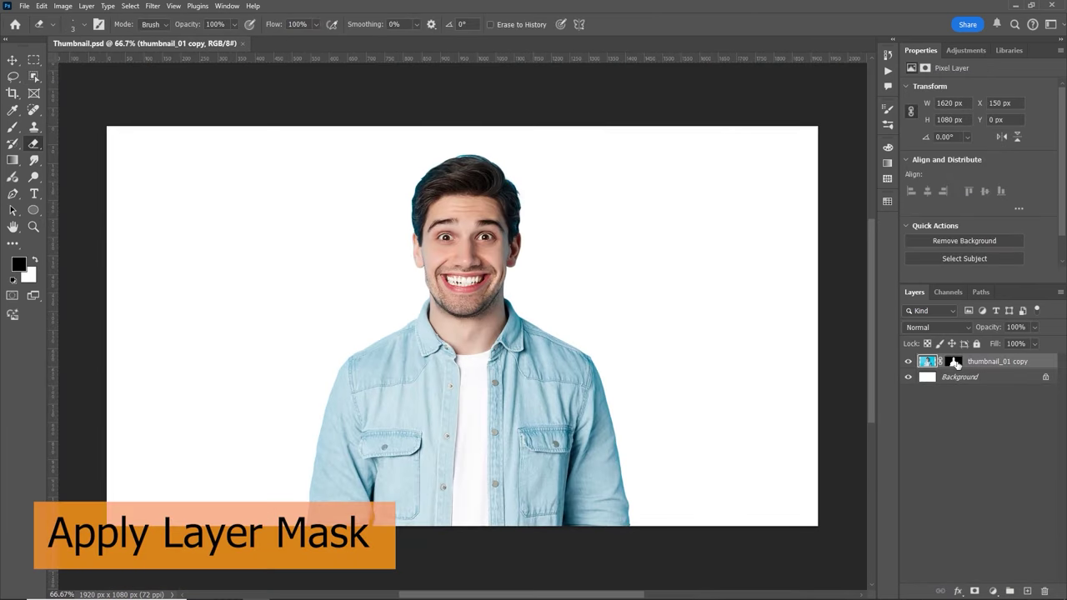
pyautogui.click(955, 364)
pyautogui.rightClick(950, 365)
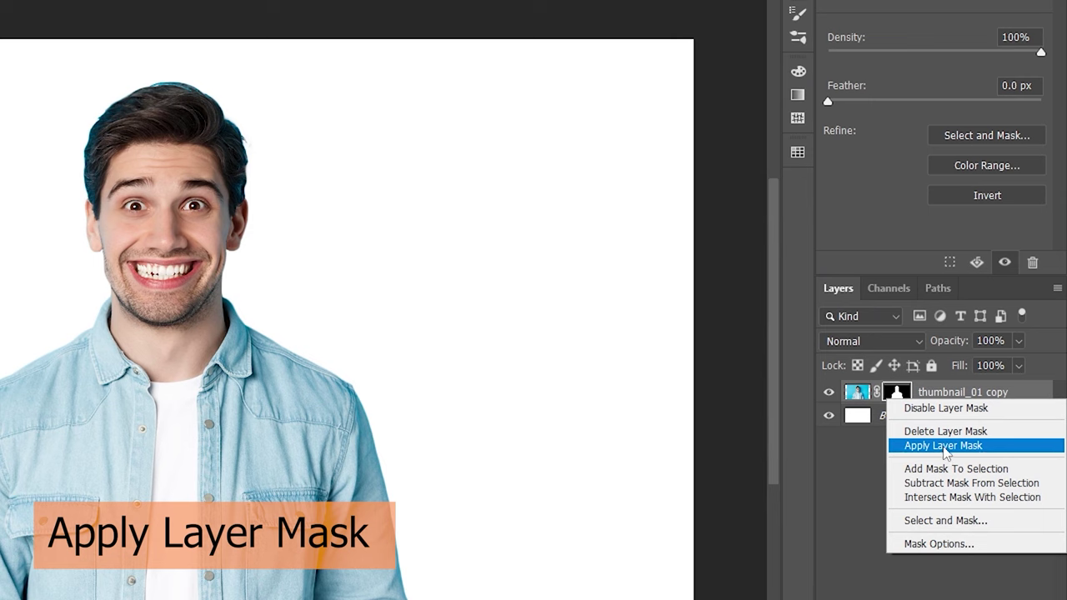
pyautogui.click(943, 446)
# Move the cut-out man to the right half of the canvas and delete the part of him below the chest
pyautogui.moveTo(548, 400); pyautogui.dragTo(658, 418)
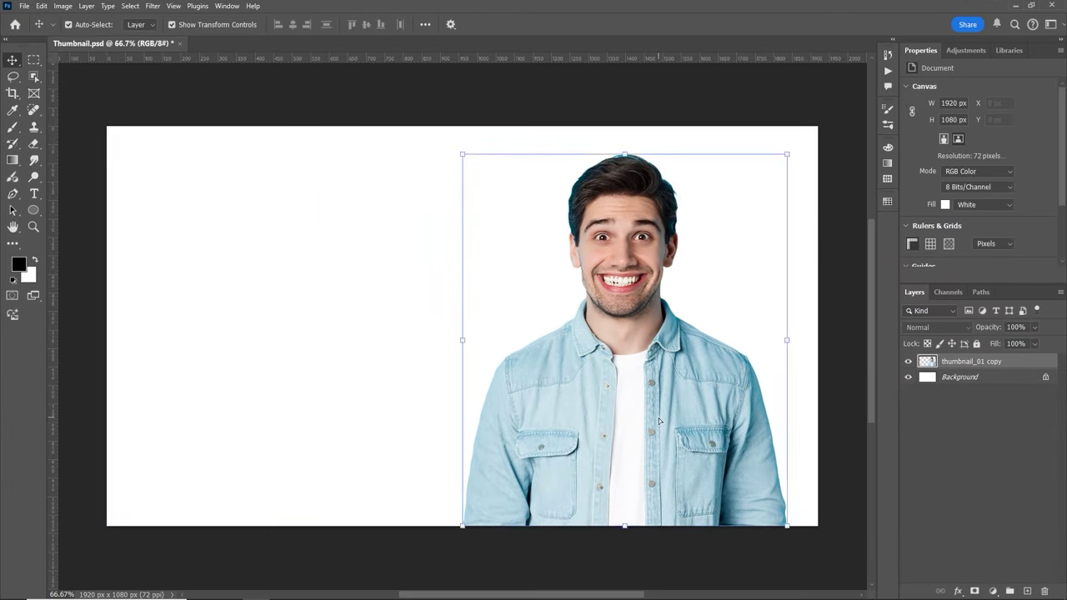
pyautogui.click(790, 323)
pyautogui.press('z')
pyautogui.moveTo(791, 324); pyautogui.dragTo(811, 322)
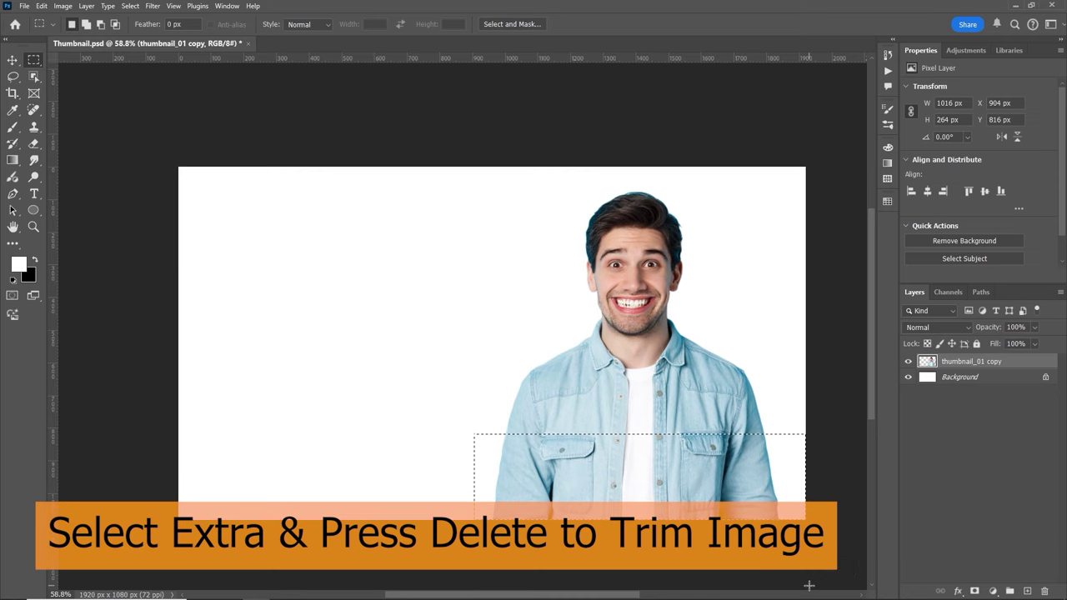
pyautogui.moveTo(797, 579); pyautogui.dragTo(809, 586)
pyautogui.press('Delete')
# Scale the trimmed cut-out up to about 152% so it reaches the canvas's bottom edge, and shift it slightly left
pyautogui.hotkey('ctrl', 't')
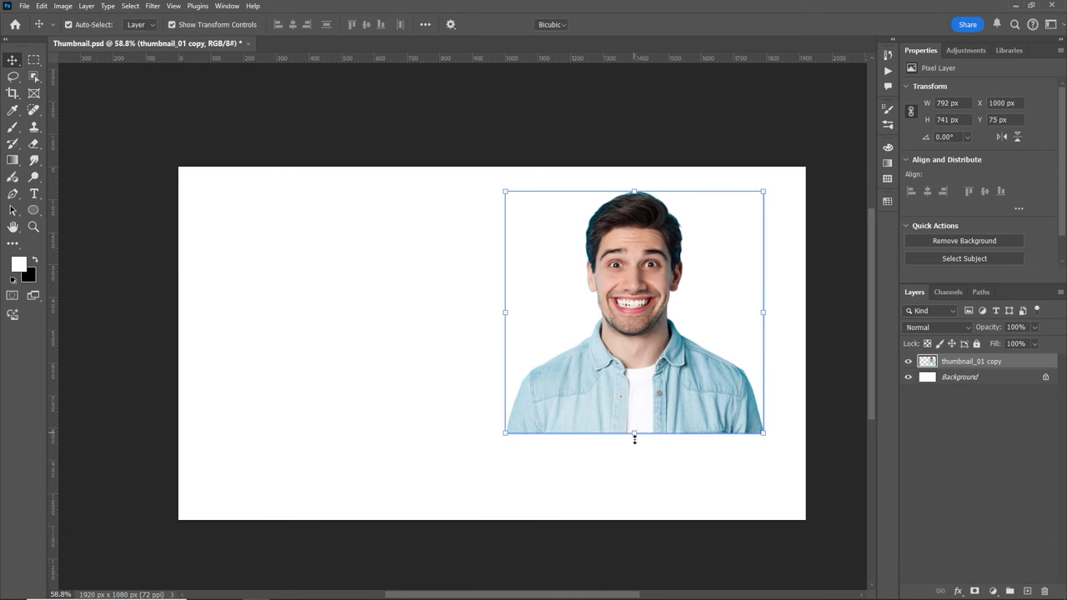
pyautogui.moveTo(634, 435); pyautogui.dragTo(634, 520)
pyautogui.moveTo(634, 192); pyautogui.dragTo(635, 150)
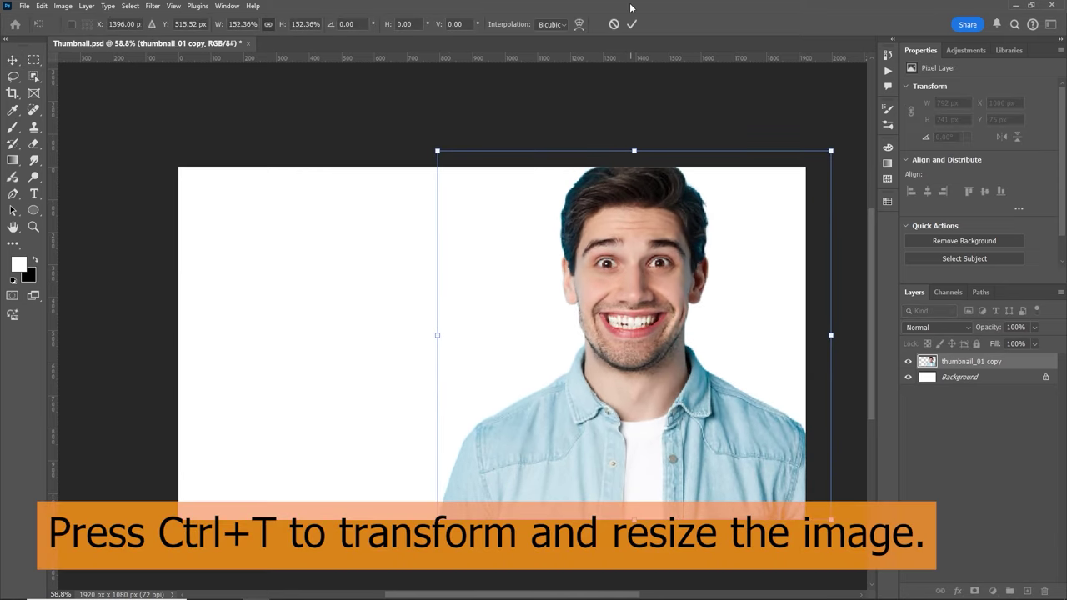
pyautogui.click(632, 24)
pyautogui.moveTo(647, 356); pyautogui.dragTo(622, 358)
# Add a Solid Color fill layer in red #f40707 above the thumbnail_01 copy layer
pyautogui.click(680, 293)
pyautogui.press('z')
pyautogui.moveTo(669, 294)
pyautogui.mouseDown()
pyautogui.moveTo(691, 294)
pyautogui.moveTo(669, 294)
pyautogui.mouseUp()
pyautogui.click(947, 366)
pyautogui.hotkey('ctrl', 't')
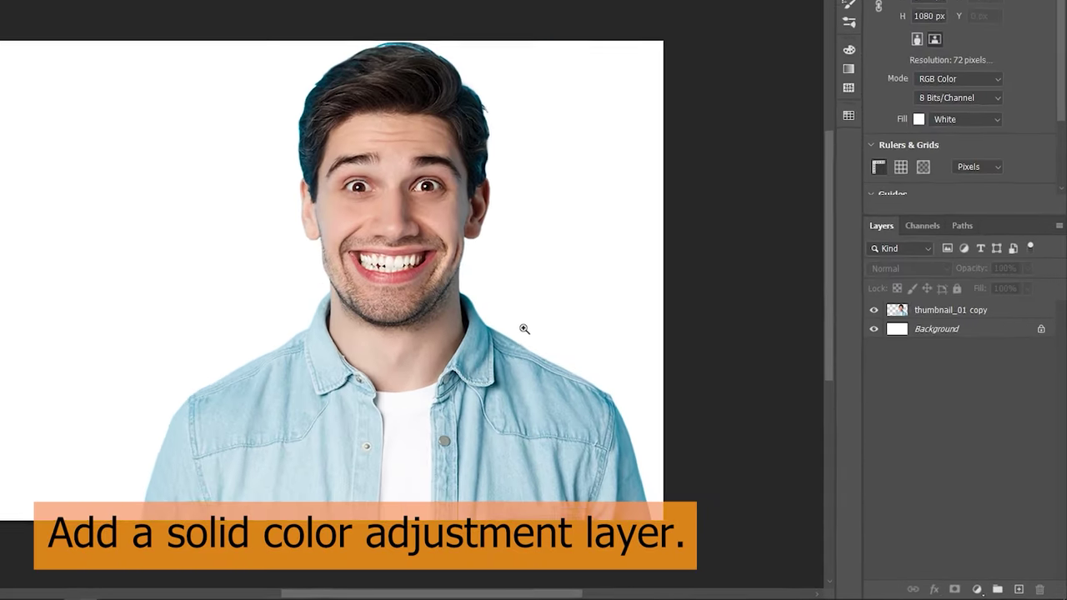
pyautogui.click(1000, 363)
pyautogui.press('Return')
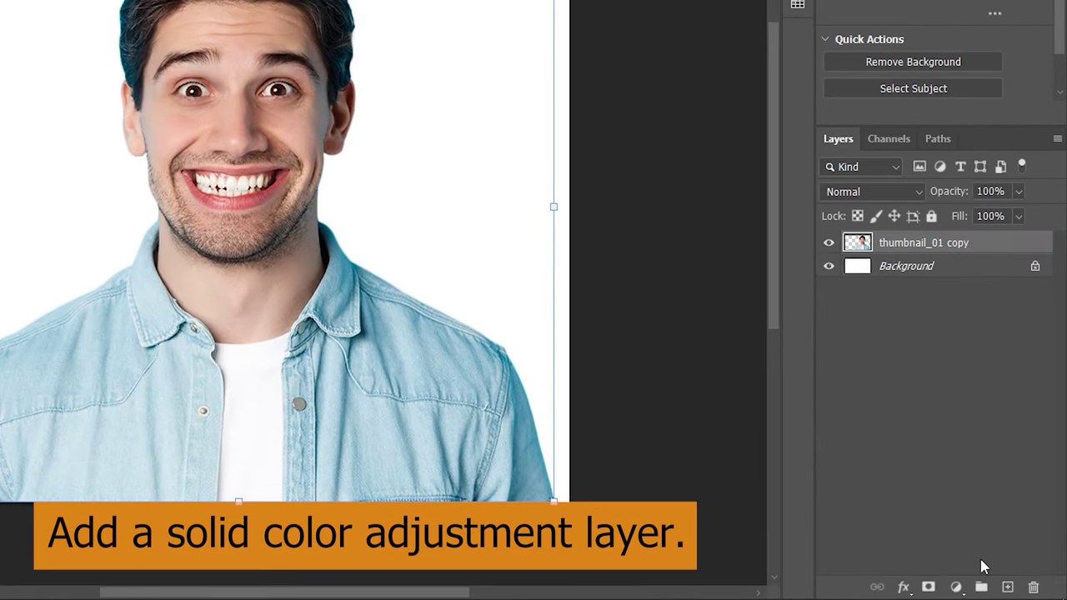
pyautogui.click(956, 587)
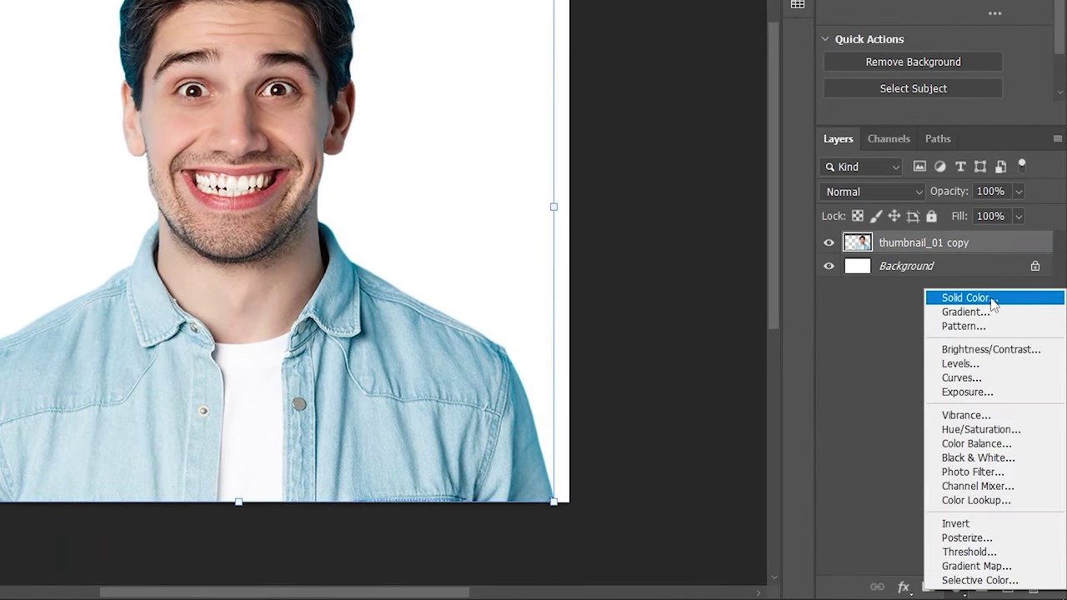
pyautogui.click(992, 300)
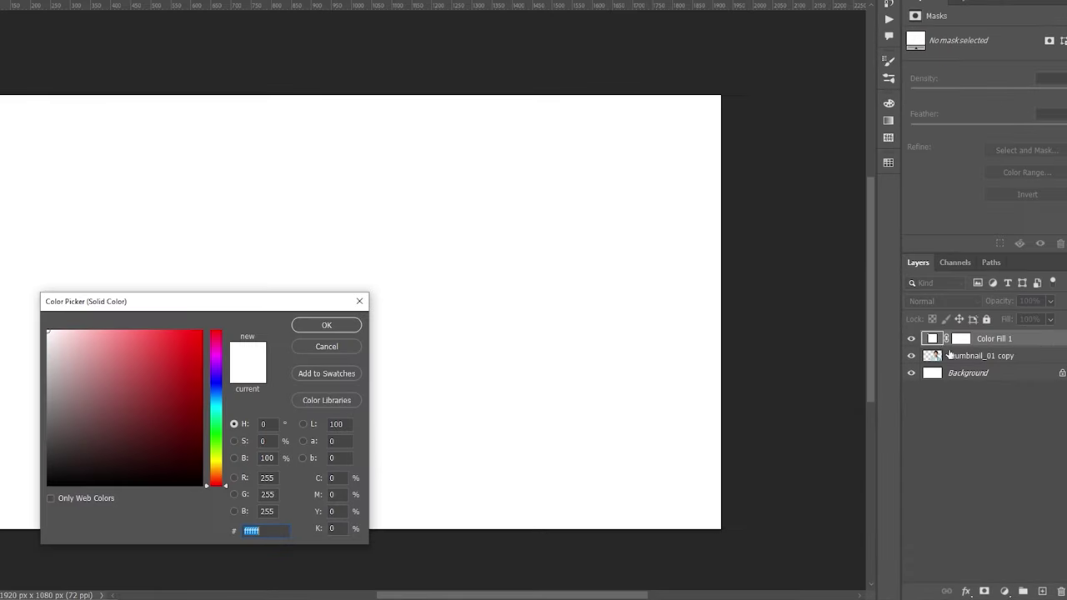
pyautogui.write('f40707')
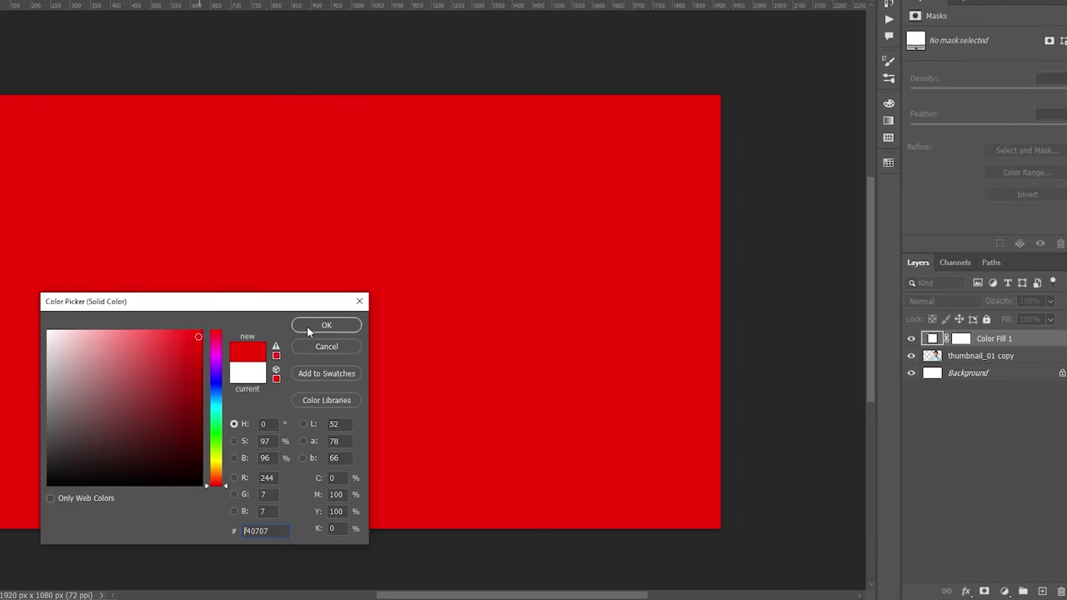
pyautogui.click(308, 332)
# Set the red fill layer's blend mode to Linear Burn
pyautogui.click(933, 301)
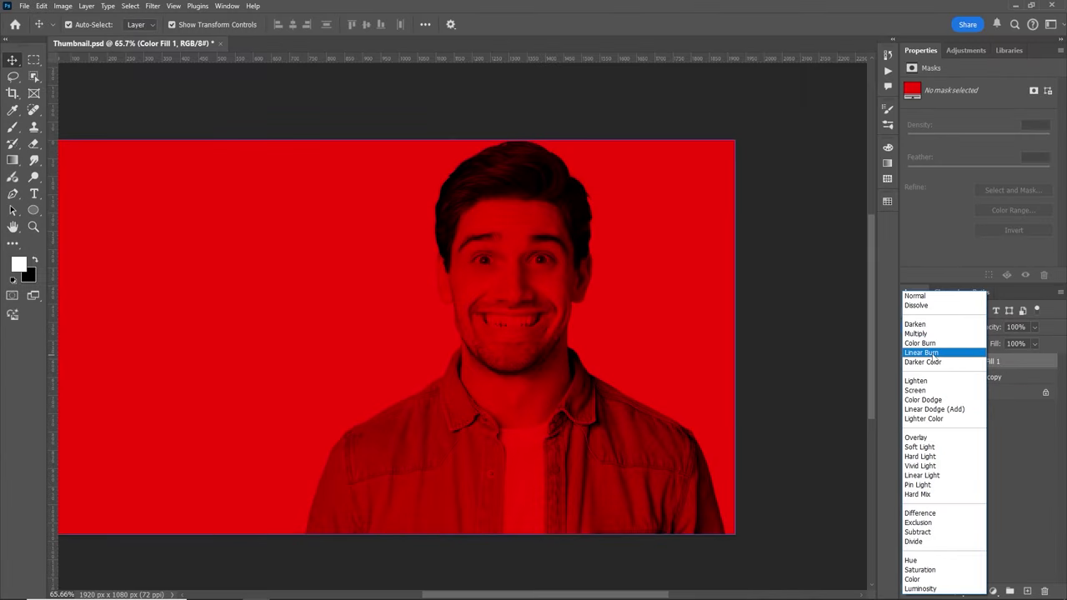
pyautogui.click(932, 354)
pyautogui.click(959, 365)
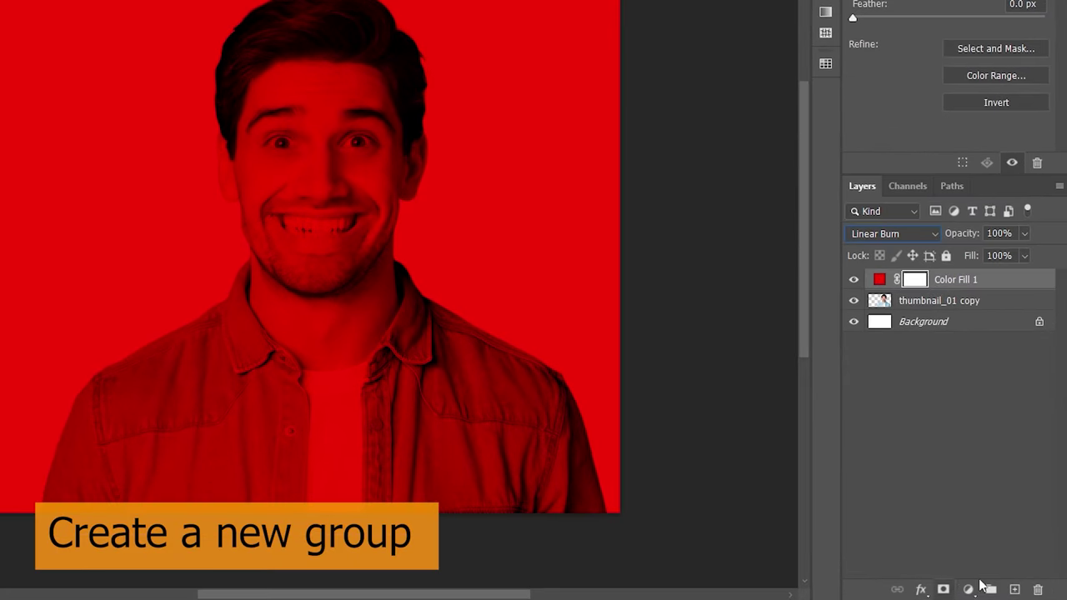
# Create a new group containing the red fill layer and fill that layer's mask with black
pyautogui.click(989, 588)
pyautogui.moveTo(946, 300); pyautogui.dragTo(963, 284)
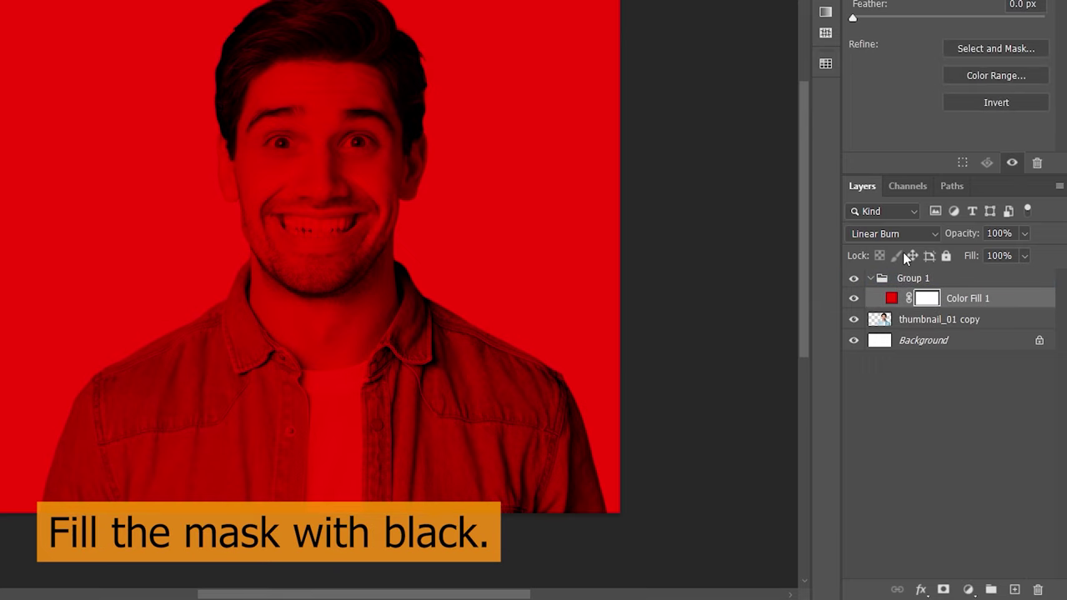
pyautogui.hotkey('ctrl', 'BackSpace')
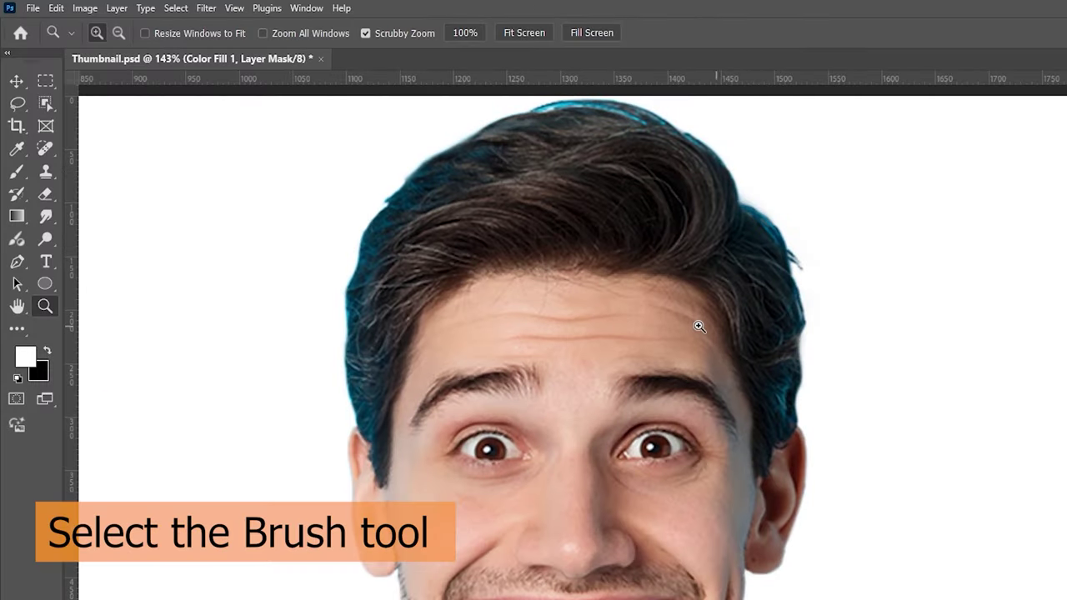
# Paint white on the red fill's mask with a large soft brush at 27% opacity along the right side of the face, neck and shoulder
pyautogui.click(17, 171)
pyautogui.click(95, 169)
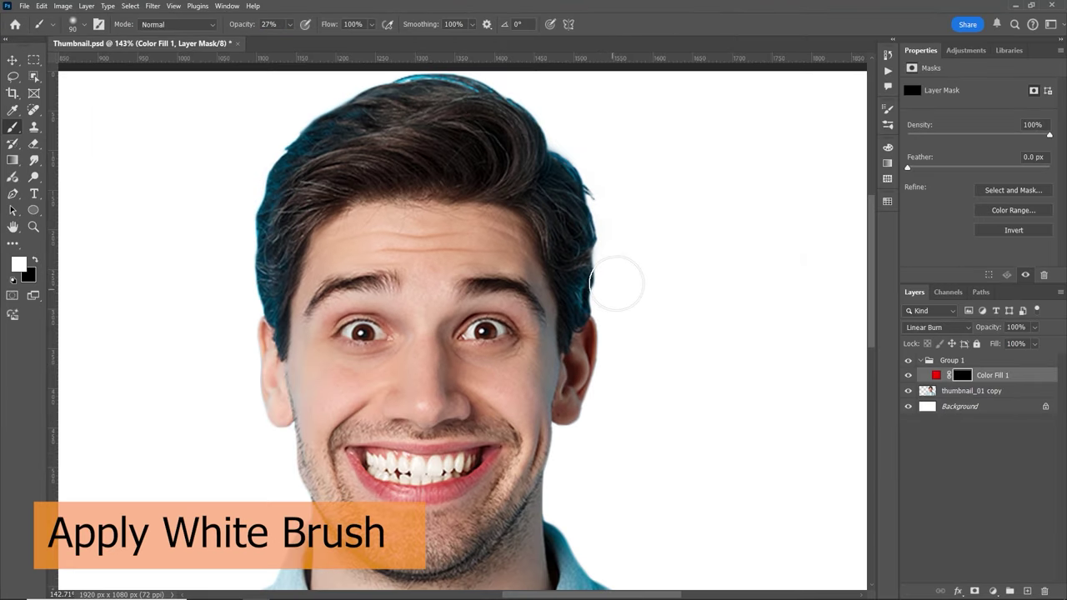
pyautogui.press(']')
pyautogui.press(']')
pyautogui.press(']')
pyautogui.press(']')
pyautogui.press(']')
pyautogui.press(']')
pyautogui.press(']')
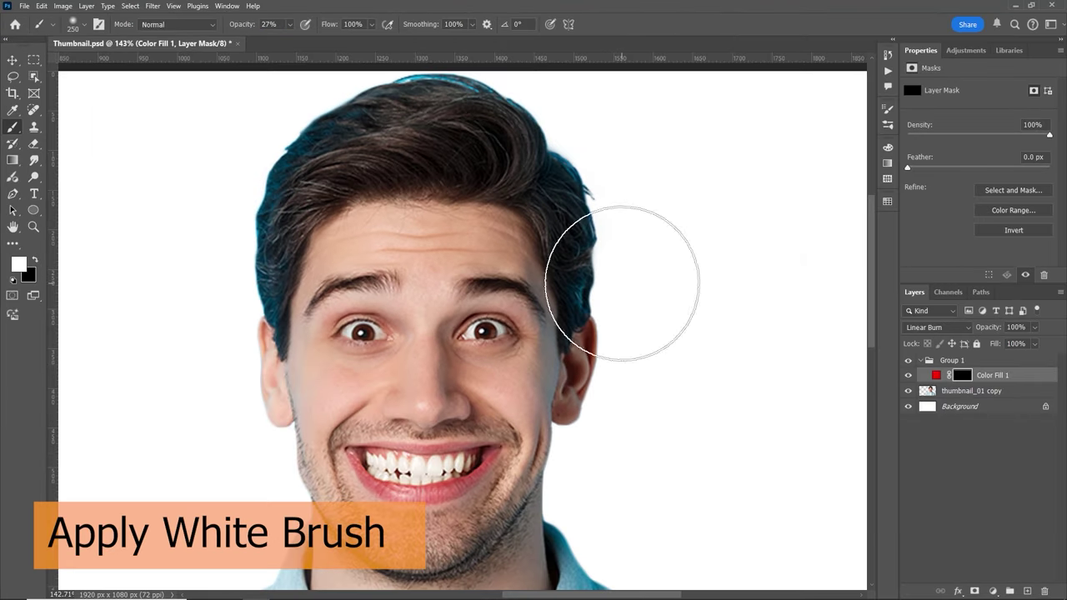
pyautogui.moveTo(631, 231)
pyautogui.mouseDown()
pyautogui.moveTo(602, 227)
pyautogui.moveTo(586, 367)
pyautogui.moveTo(596, 330)
pyautogui.moveTo(577, 305)
pyautogui.moveTo(574, 464)
pyautogui.moveTo(552, 366)
pyautogui.moveTo(578, 352)
pyautogui.moveTo(577, 182)
pyautogui.moveTo(603, 326)
pyautogui.moveTo(576, 472)
pyautogui.mouseUp()
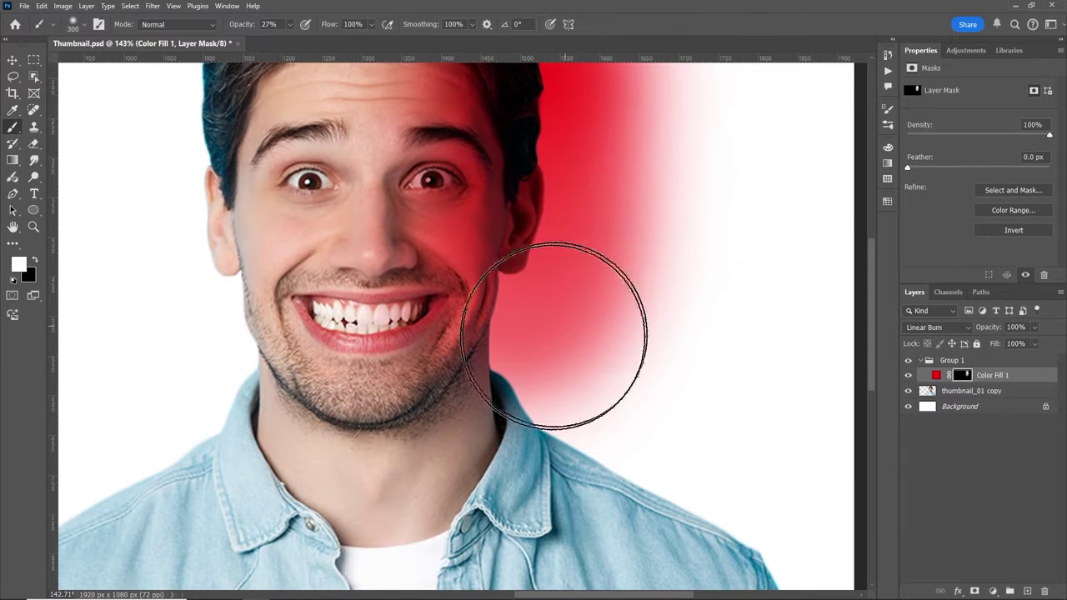
pyautogui.moveTo(554, 336)
pyautogui.mouseDown()
pyautogui.moveTo(715, 492)
pyautogui.moveTo(555, 408)
pyautogui.moveTo(533, 293)
pyautogui.moveTo(608, 284)
pyautogui.mouseUp()
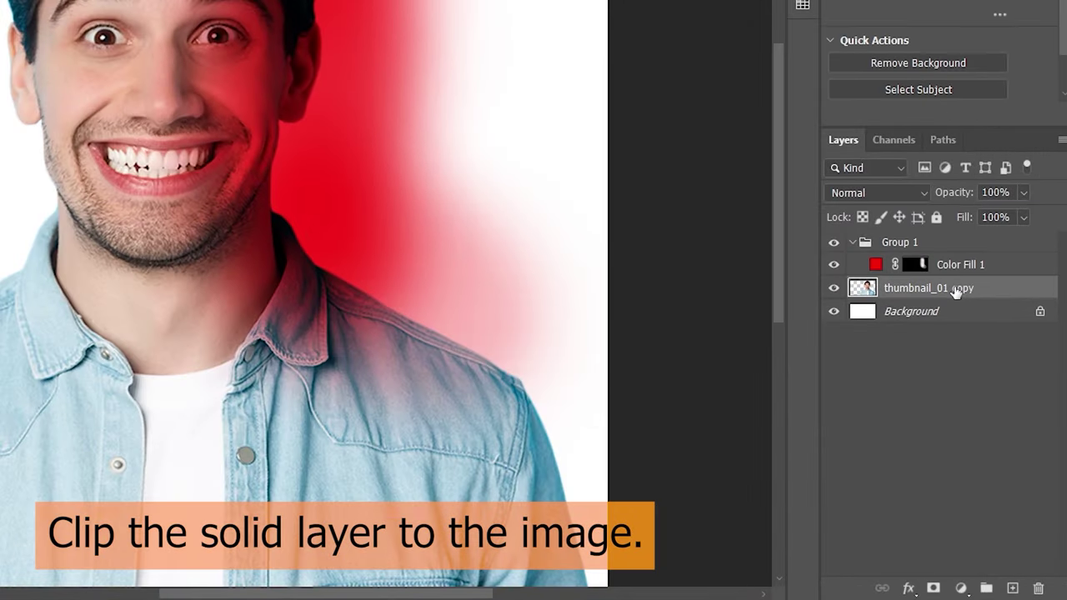
# Clip the red fill layer to the thumbnail_01 copy layer inside Group 1
pyautogui.keyDown('alt'); pyautogui.click(959, 276); pyautogui.keyUp('alt')
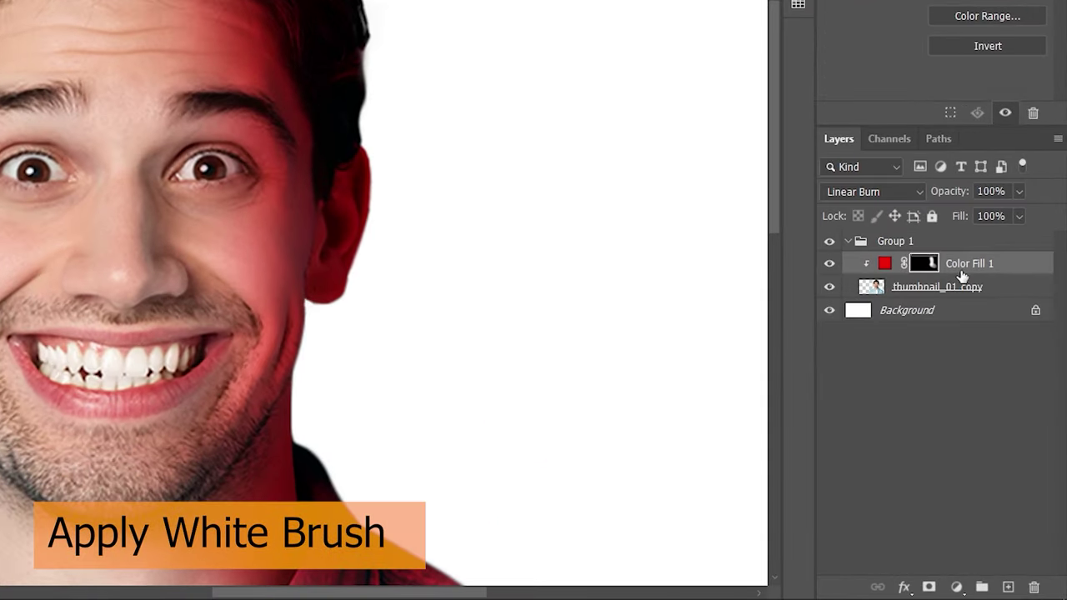
# Add a bright green solid colour fill layer above the red fill layer in Group 1
pyautogui.click(956, 587)
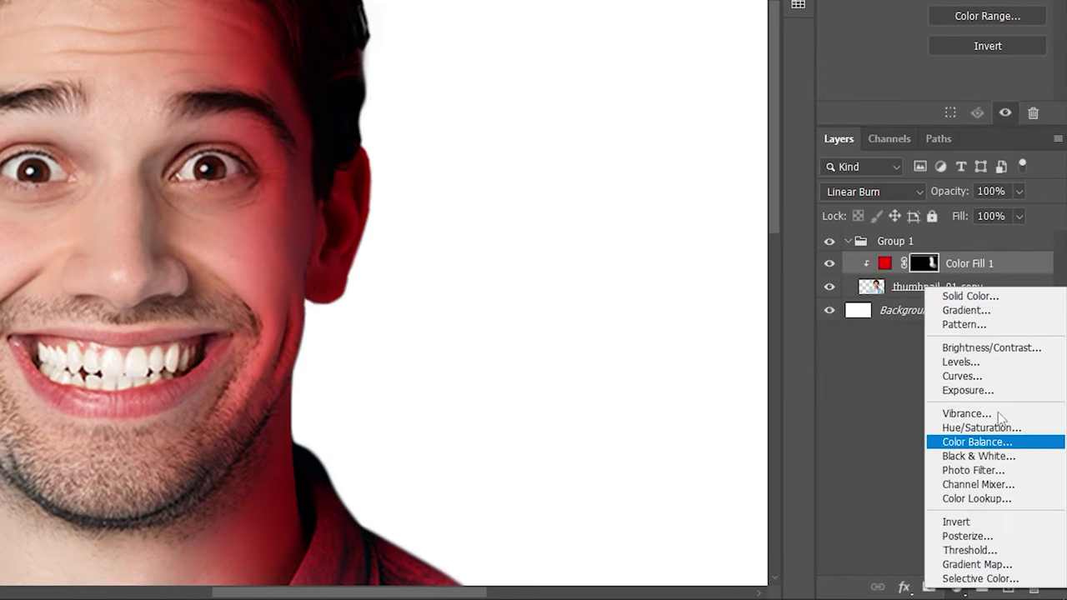
pyautogui.click(1005, 297)
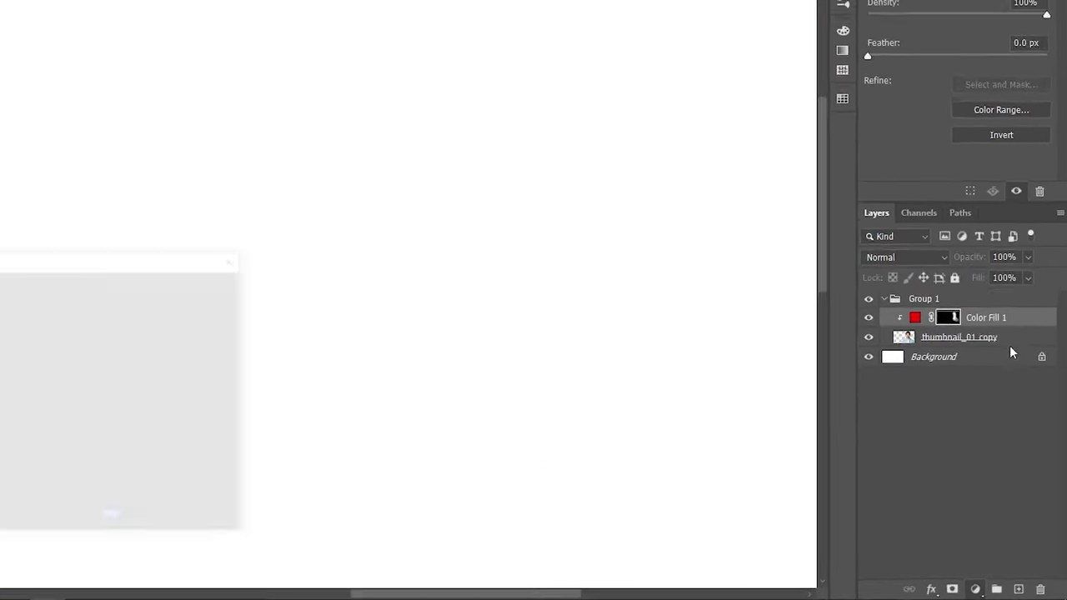
pyautogui.click(199, 441)
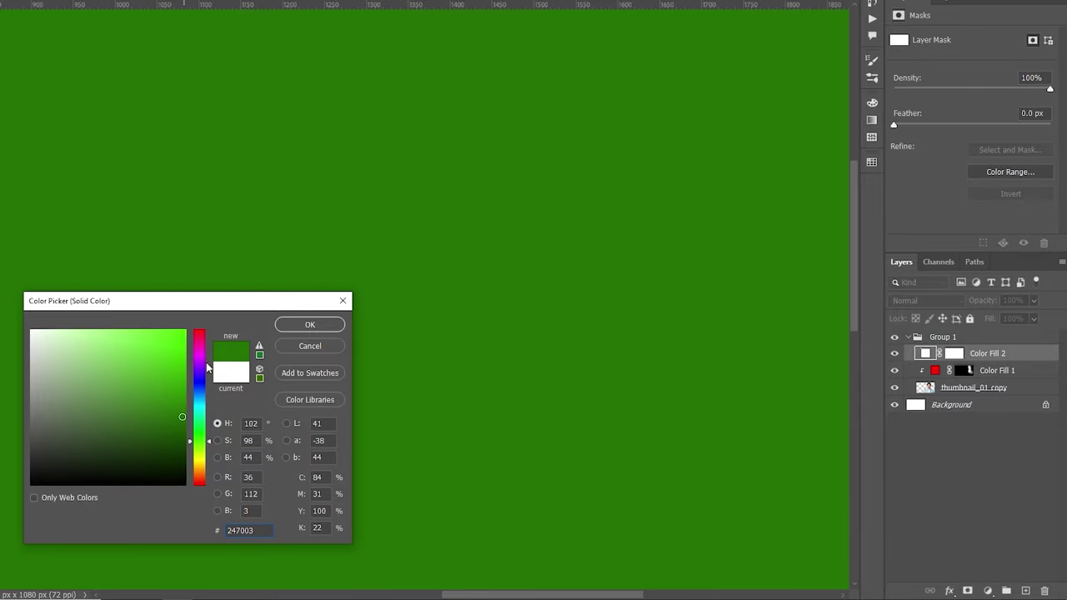
pyautogui.moveTo(206, 368); pyautogui.dragTo(211, 305)
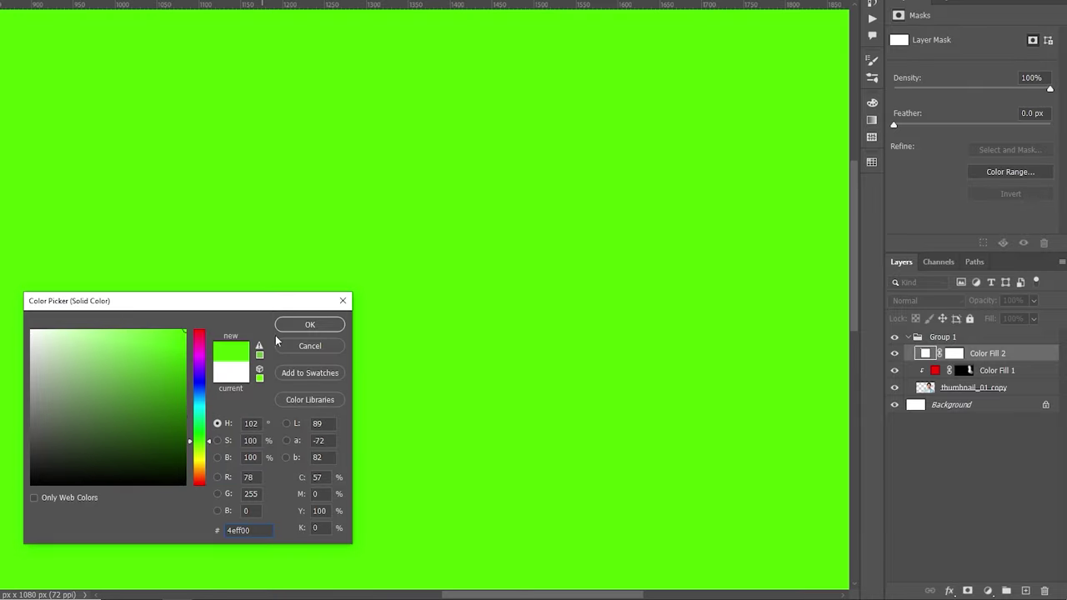
pyautogui.click(201, 437)
pyautogui.click(310, 325)
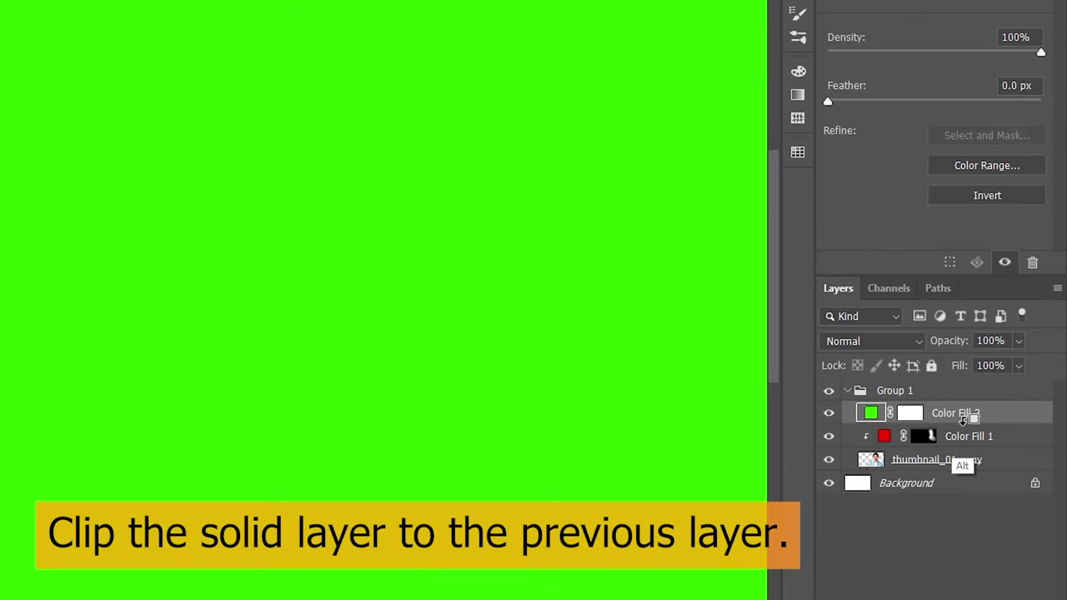
# Clip the green fill layer to the man's layer stack and fill its mask with black
pyautogui.keyDown('alt'); pyautogui.click(965, 416); pyautogui.keyUp('alt')
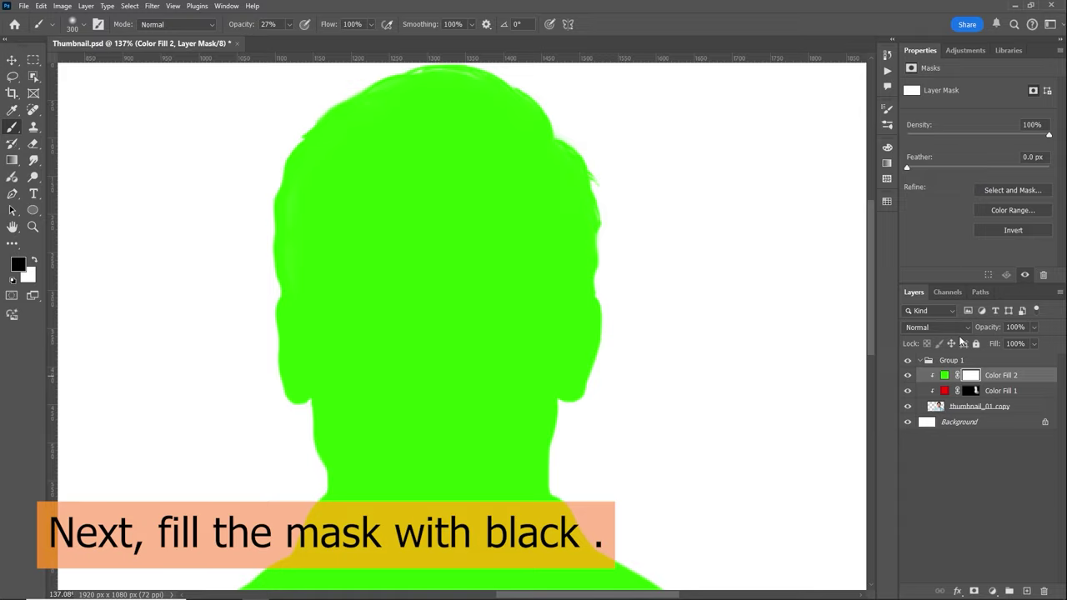
pyautogui.hotkey('alt', 'BackSpace')
# Paint white on the green fill's mask with a size 300 soft brush at 27% opacity along the left side of the hair, face and shoulder
pyautogui.moveTo(401, 234); pyautogui.dragTo(472, 255)
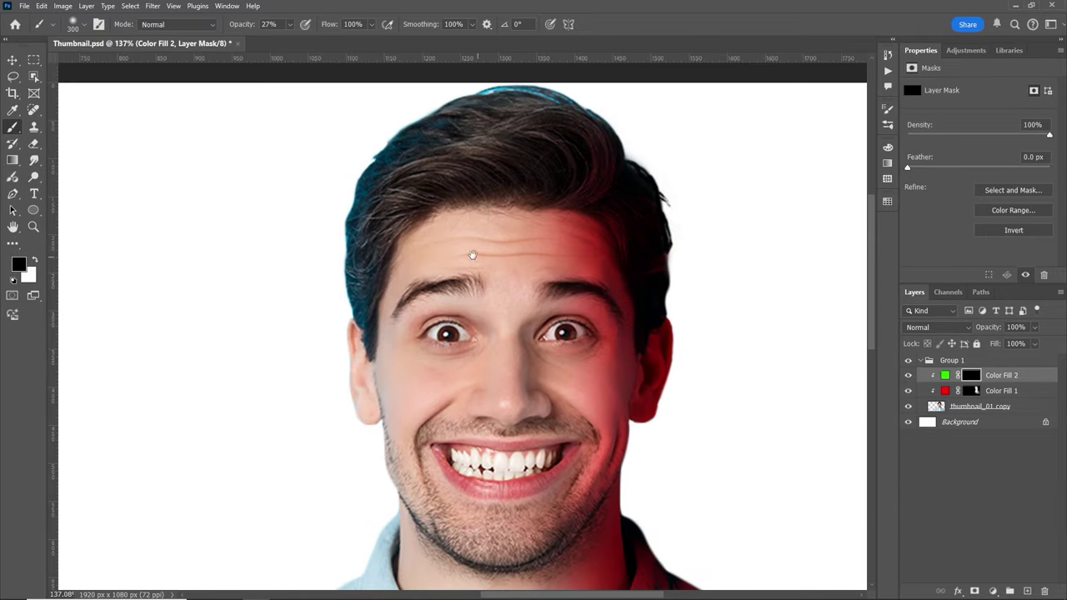
pyautogui.click(36, 261)
pyautogui.moveTo(367, 176)
pyautogui.mouseDown()
pyautogui.moveTo(347, 214)
pyautogui.moveTo(301, 426)
pyautogui.moveTo(342, 131)
pyautogui.moveTo(300, 413)
pyautogui.mouseUp()
pyautogui.moveTo(388, 388); pyautogui.dragTo(386, 222)
pyautogui.moveTo(338, 321)
pyautogui.mouseDown()
pyautogui.moveTo(318, 393)
pyautogui.moveTo(331, 336)
pyautogui.moveTo(343, 385)
pyautogui.moveTo(213, 438)
pyautogui.mouseUp()
pyautogui.moveTo(343, 414); pyautogui.dragTo(480, 260)
pyautogui.moveTo(329, 361); pyautogui.dragTo(208, 501)
pyautogui.moveTo(270, 375); pyautogui.dragTo(305, 344)
pyautogui.moveTo(409, 339); pyautogui.dragTo(379, 347)
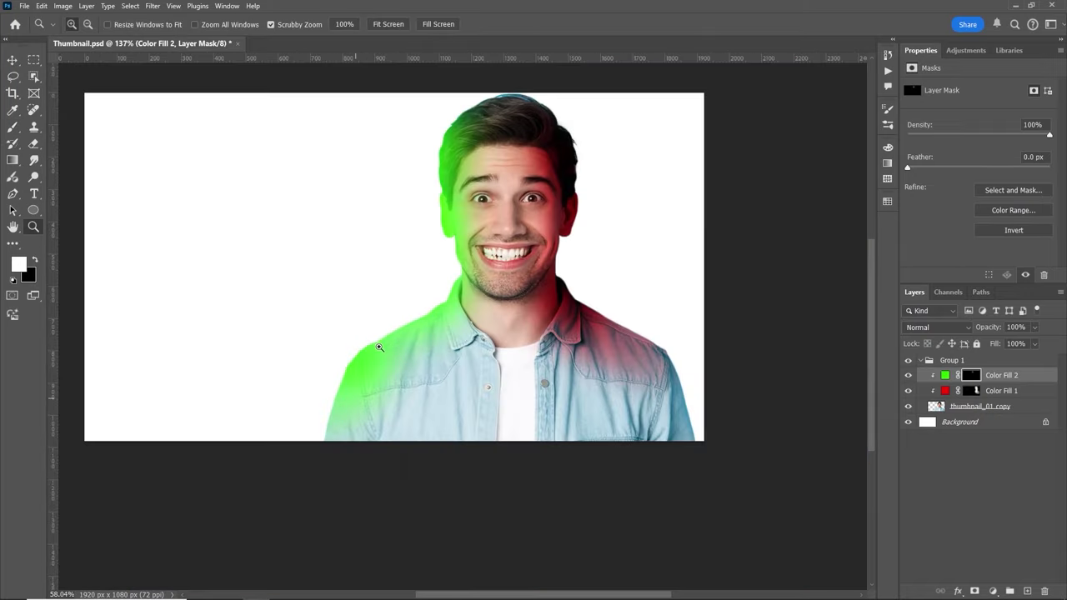
# Paint black on the green fill's mask over the left shoulder and sleeve to erase the extra green
pyautogui.moveTo(483, 281); pyautogui.dragTo(464, 332)
pyautogui.hotkey('alt', '[')
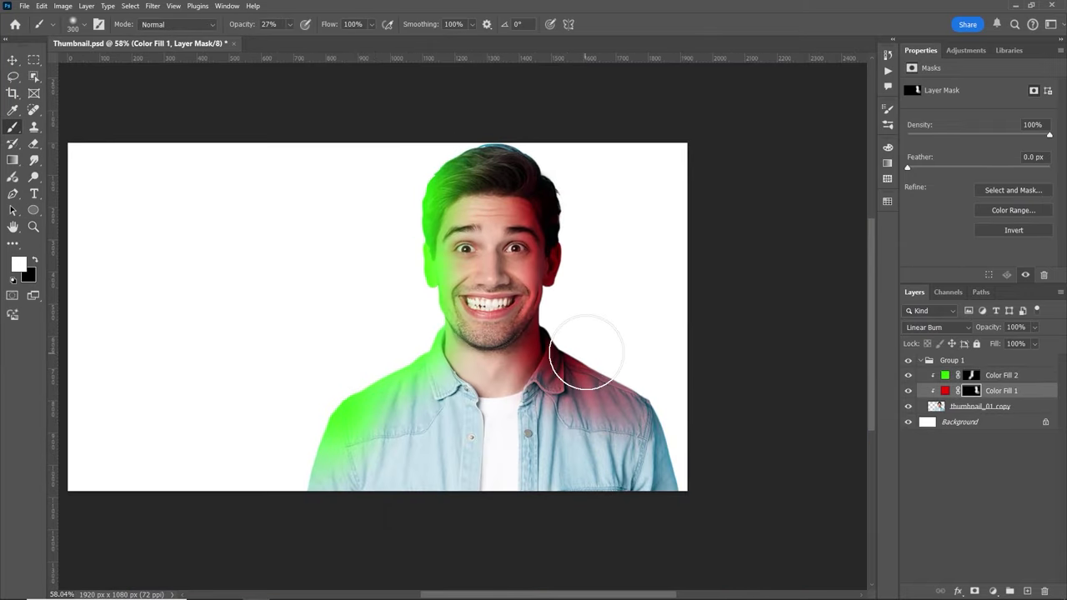
pyautogui.click(973, 376)
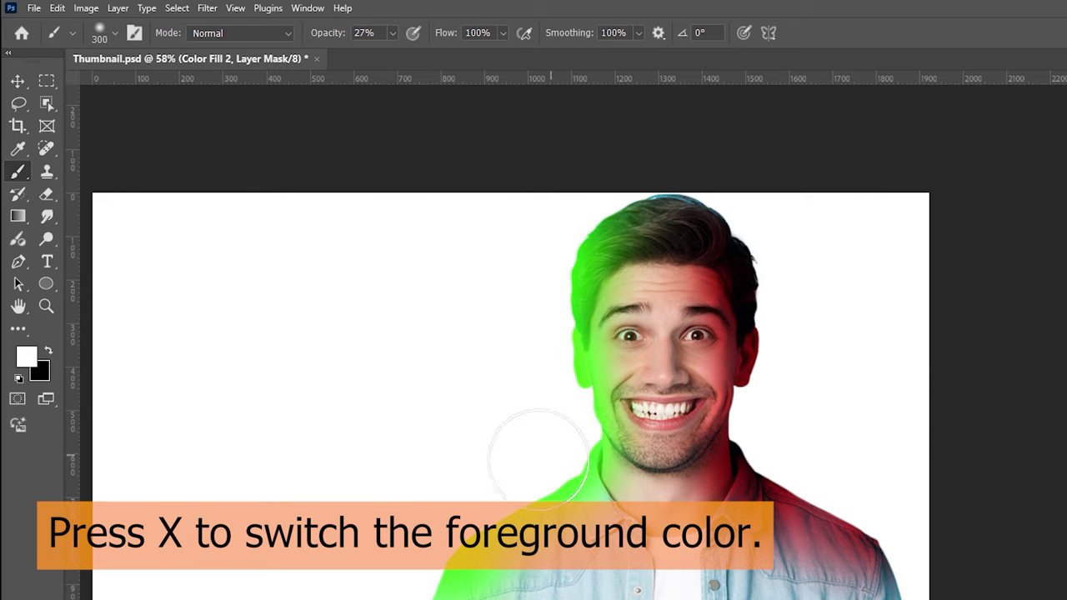
pyautogui.press('x')
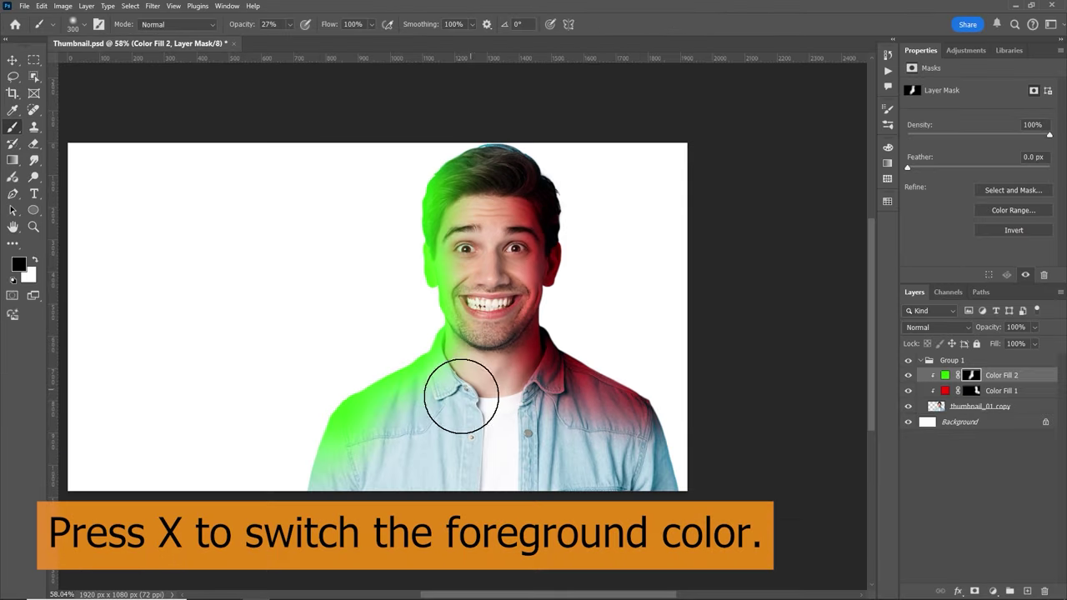
pyautogui.moveTo(379, 435); pyautogui.dragTo(311, 512)
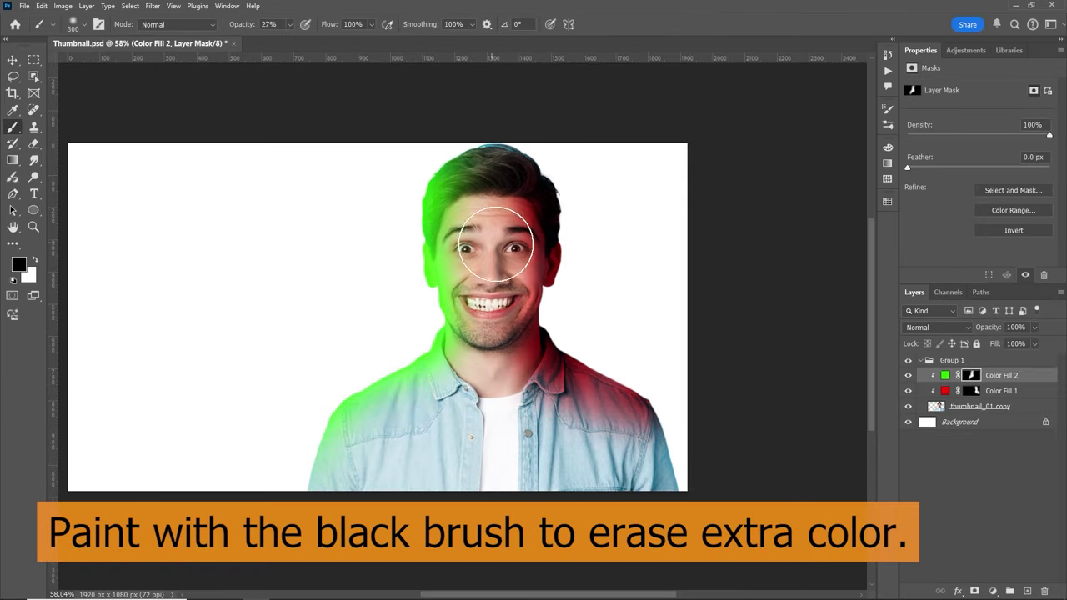
# Reduce the black brush's size to 175 for touching up the green light around the face
pyautogui.keyDown('ctrl'); pyautogui.click(482, 255); pyautogui.keyUp('ctrl')
pyautogui.keyDown('alt'); pyautogui.click(491, 271); pyautogui.keyUp('alt')
pyautogui.press('x')
pyautogui.press('x')
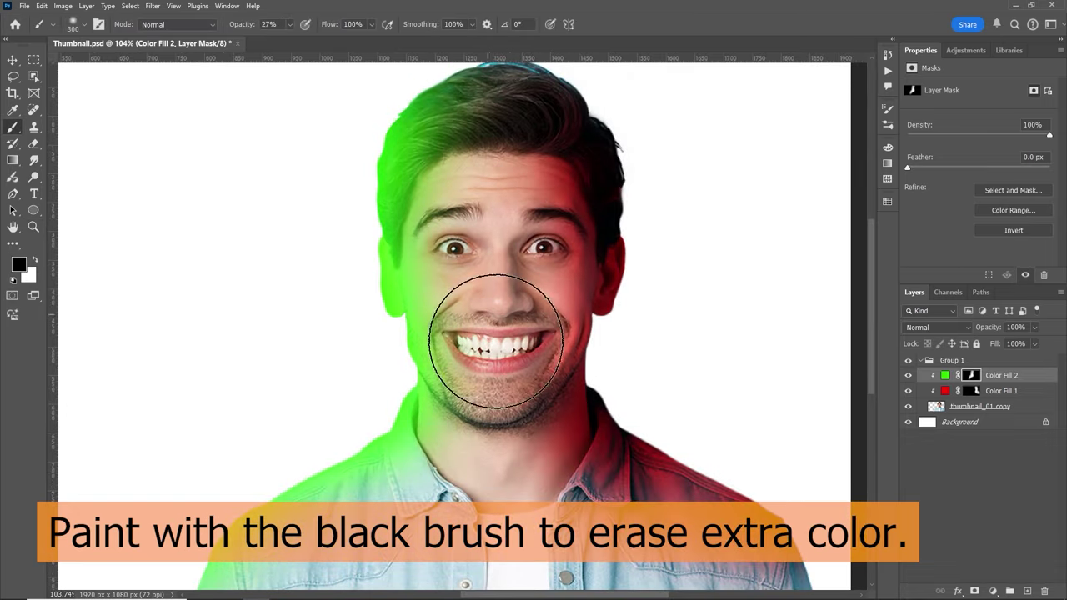
pyautogui.press('[')
pyautogui.press('[')
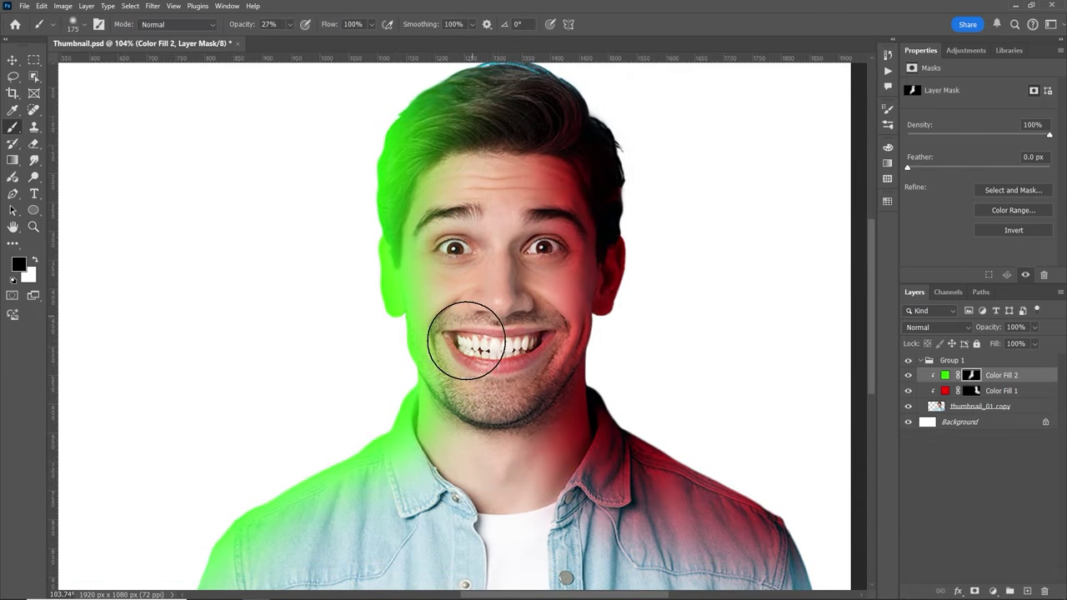
pyautogui.scroll(-3, 462, 252)
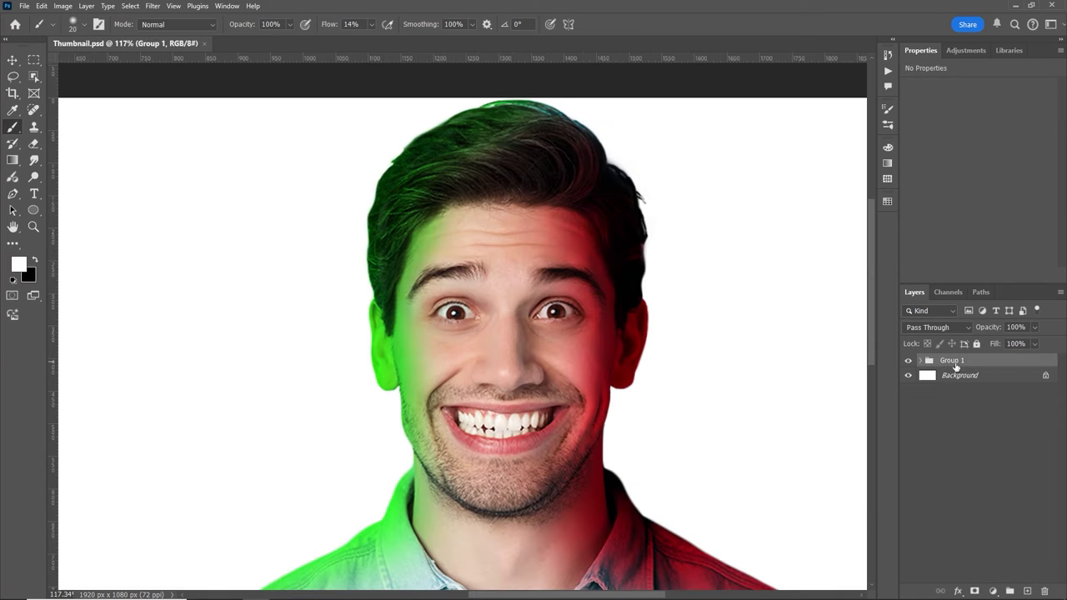
# Add a black solid colour fill layer directly above the Background layer
pyautogui.click(968, 377)
pyautogui.click(992, 589)
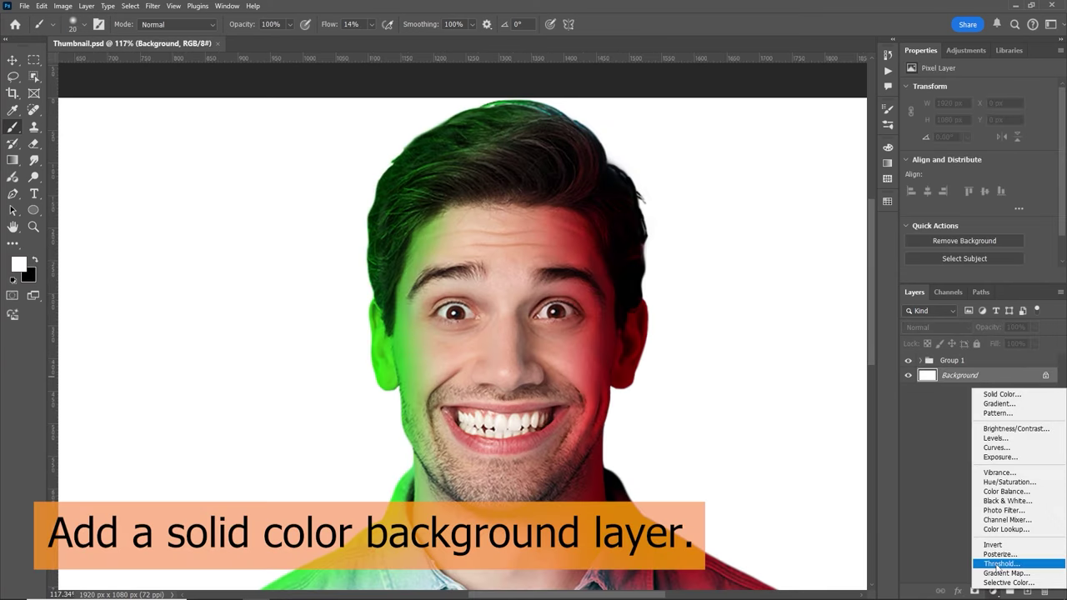
pyautogui.click(1000, 395)
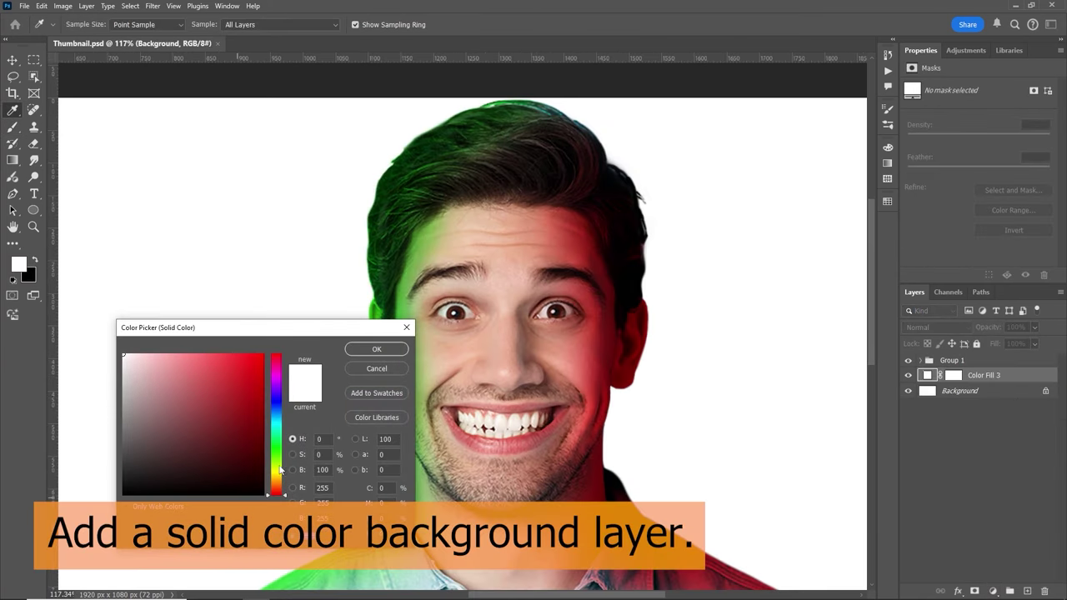
pyautogui.click(261, 491)
pyautogui.click(377, 348)
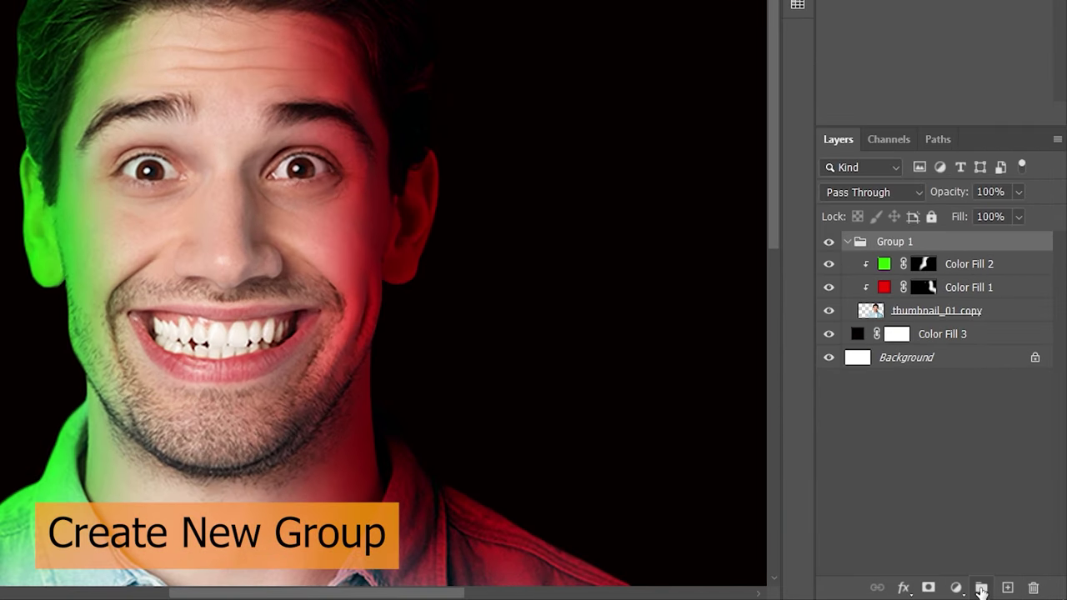
# Create a new group above Group 1 and add a Gradient Map adjustment layer in it with the Red preset from Highlight Gradients
pyautogui.click(981, 590)
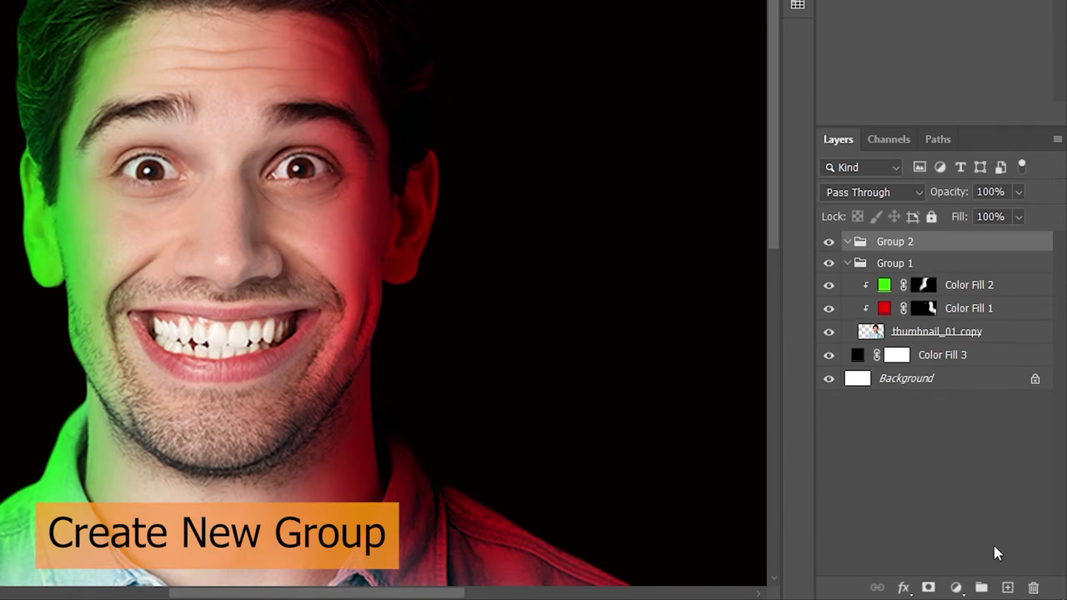
pyautogui.click(956, 588)
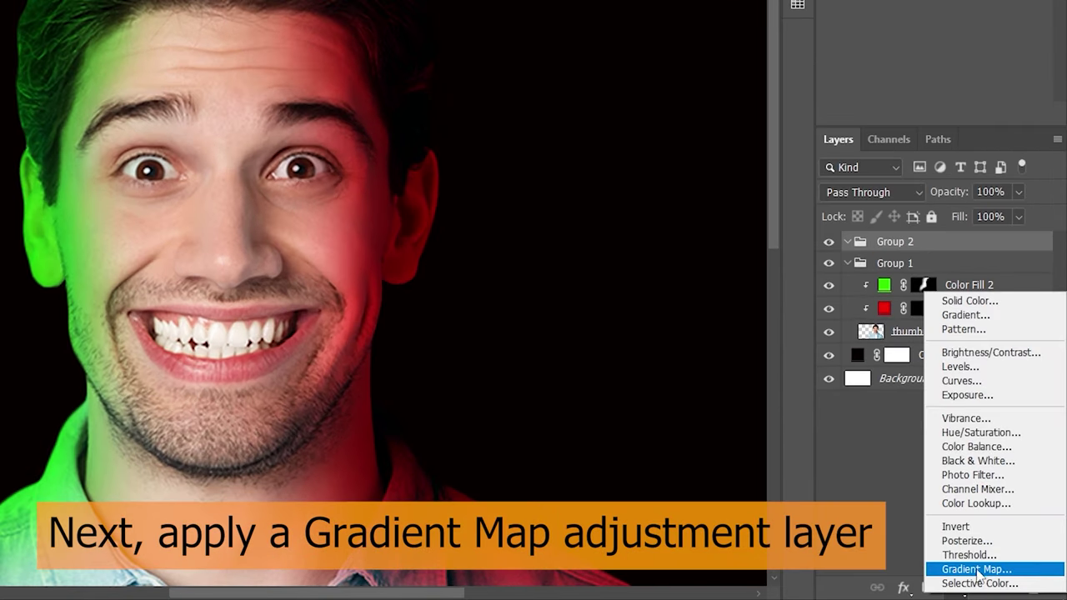
pyautogui.click(974, 570)
pyautogui.click(995, 40)
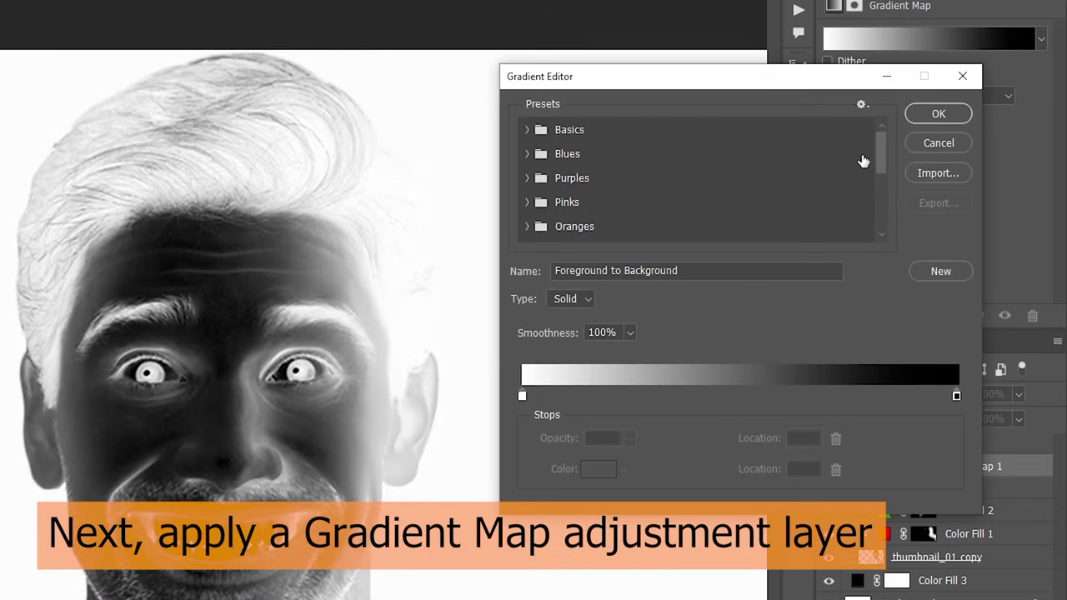
pyautogui.scroll(-5, 863, 161)
pyautogui.scroll(-1, 796, 214)
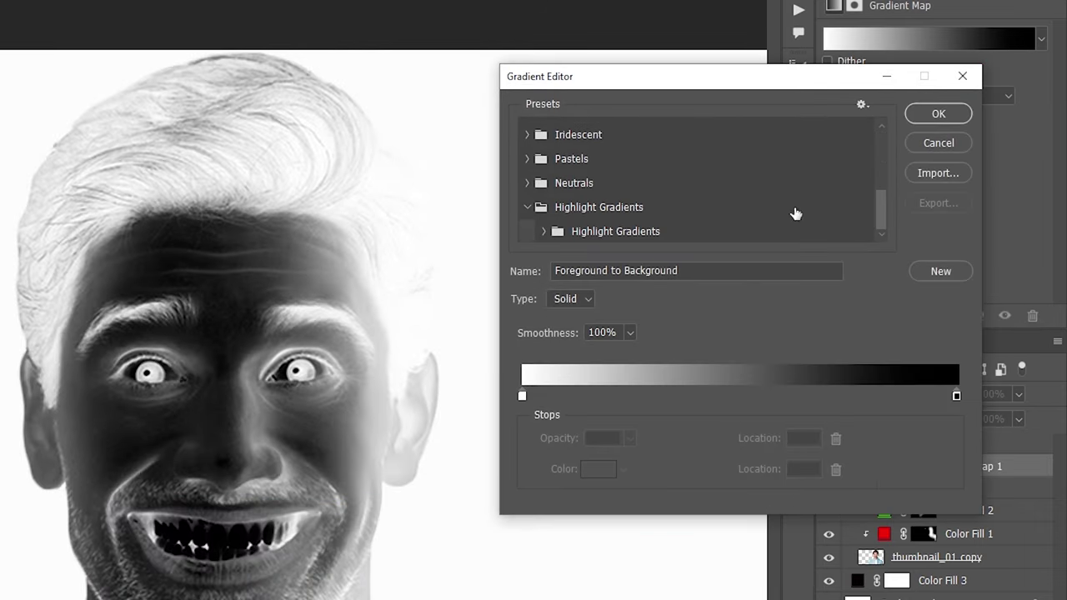
pyautogui.scroll(-1, 885, 225)
pyautogui.click(673, 232)
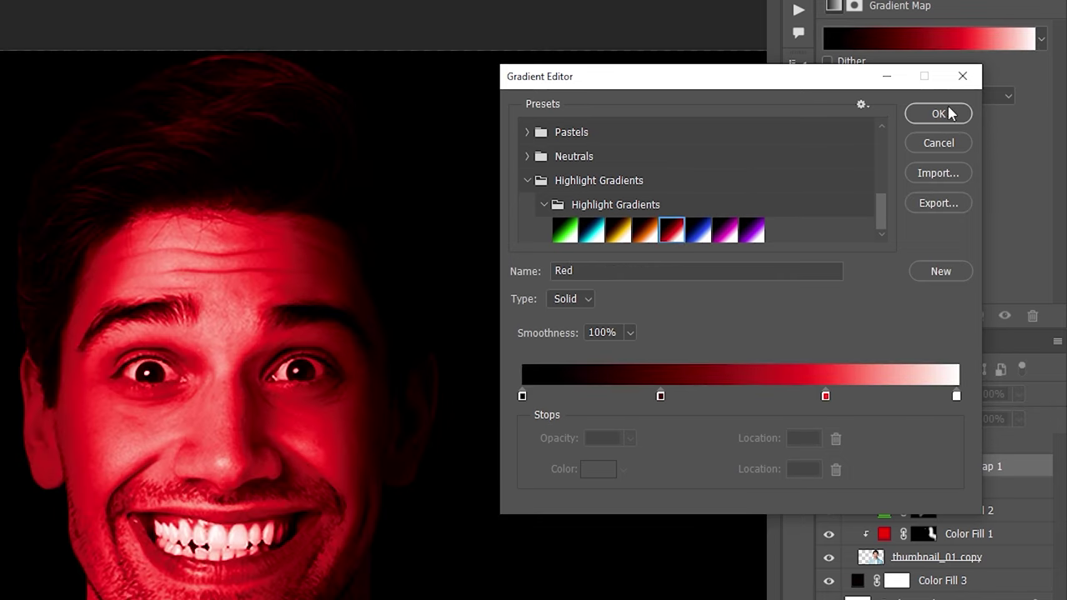
pyautogui.click(938, 115)
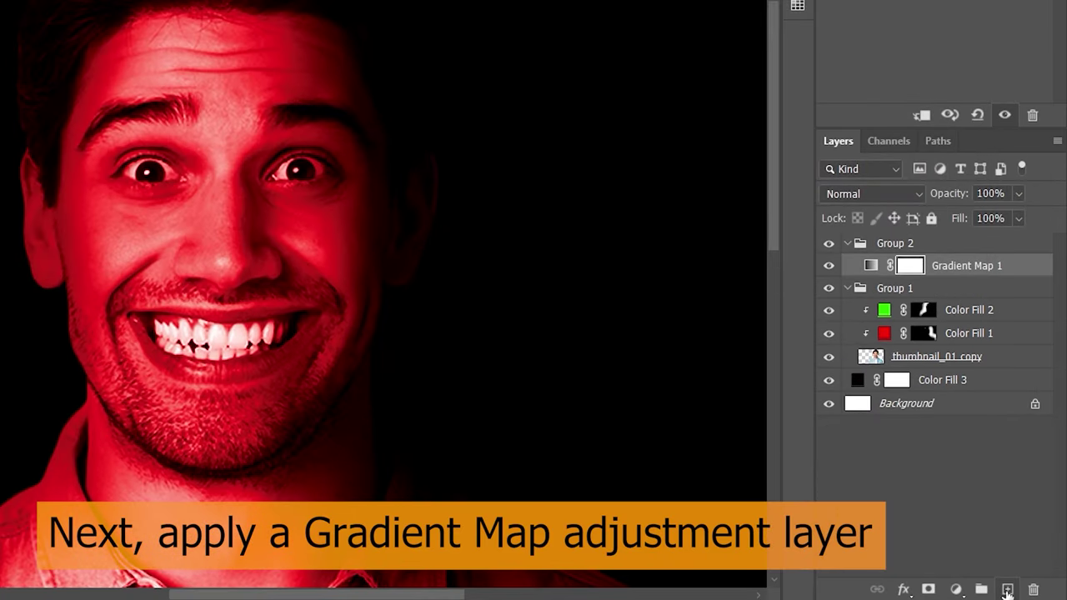
# Add a blank layer beneath the gradient map inside Group 2 and fill it with black
pyautogui.click(1008, 589)
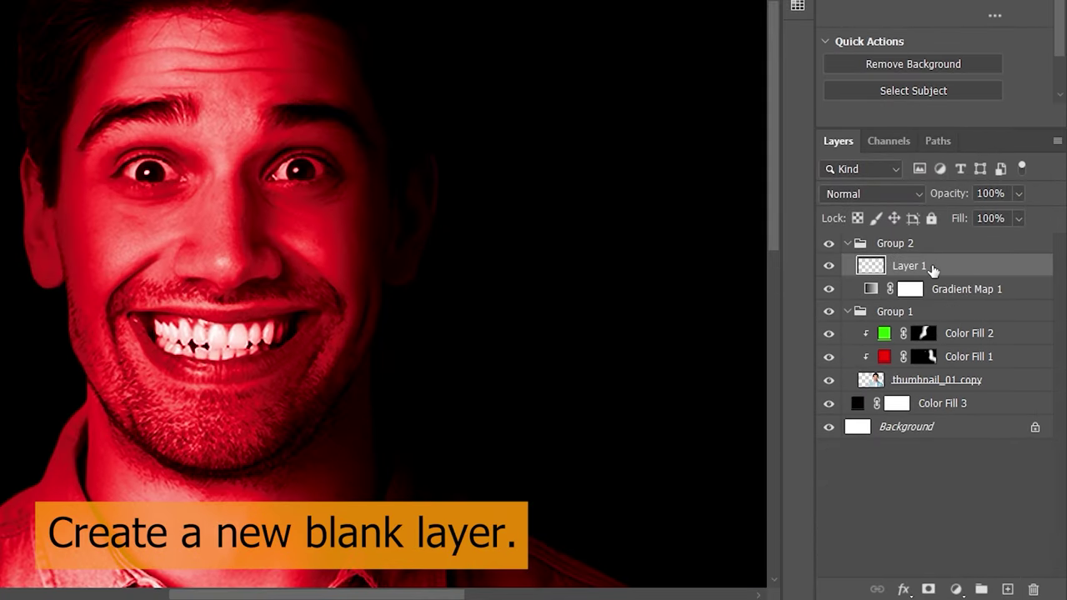
pyautogui.moveTo(933, 271); pyautogui.dragTo(948, 292)
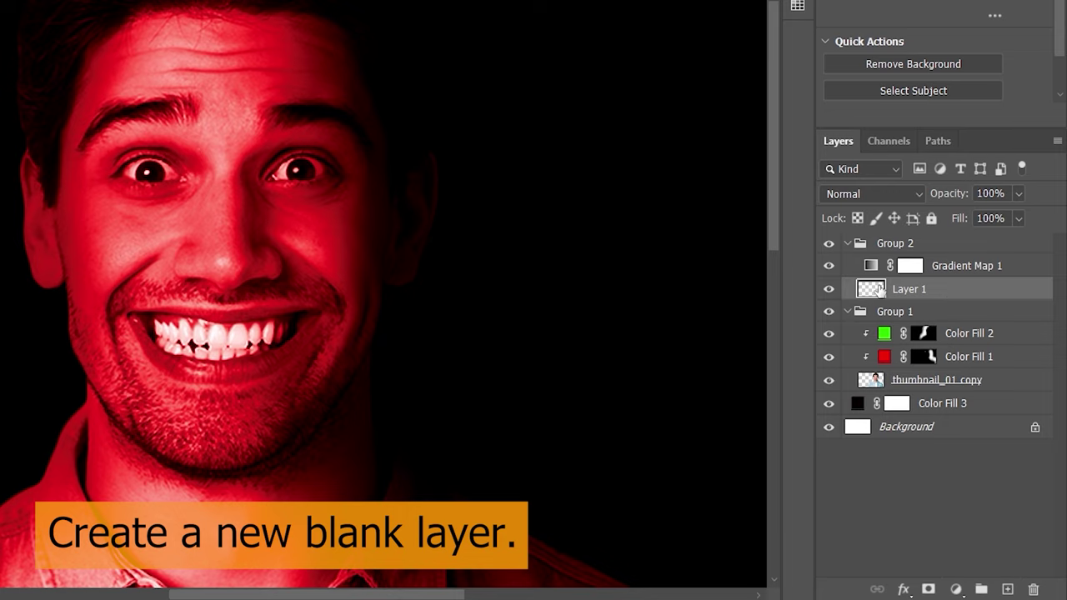
pyautogui.hotkey('alt', 'BackSpace')
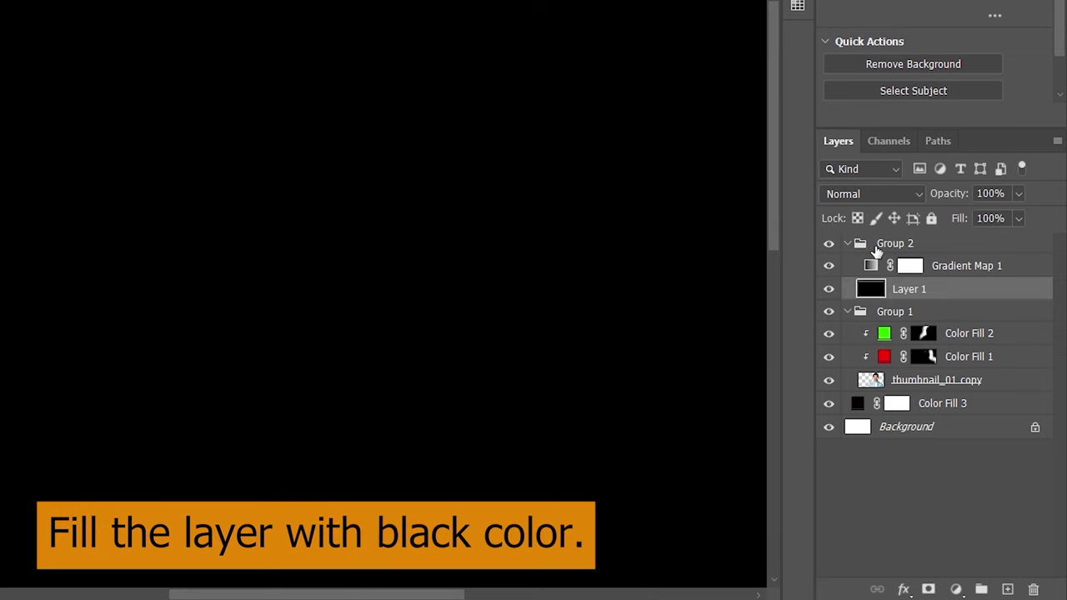
# Set the black layer's blend mode to Screen and clip the gradient map to it, leaving the black layer selected
pyautogui.click(899, 194)
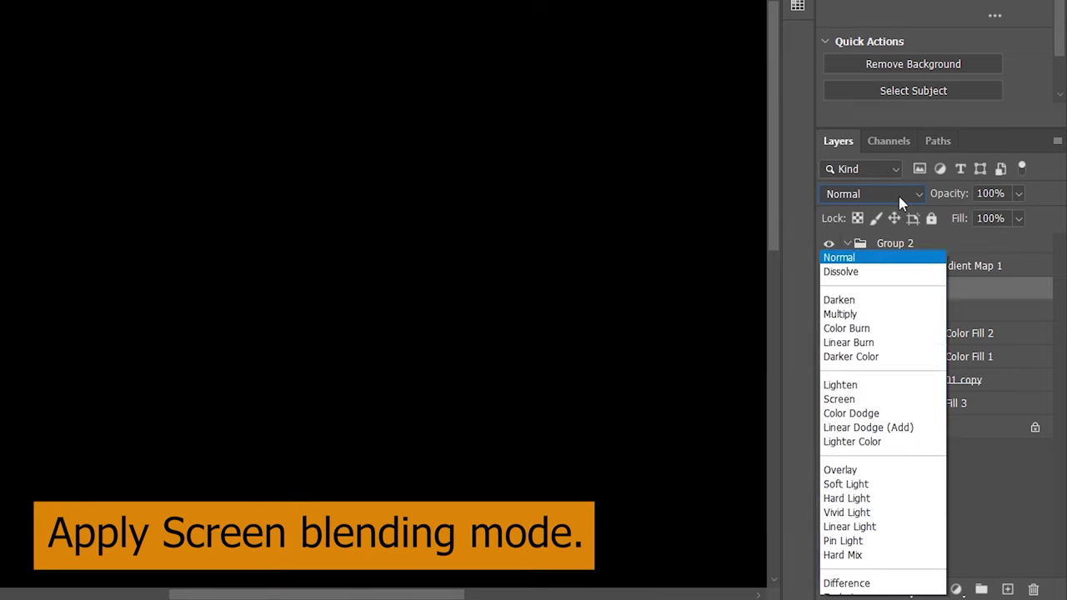
pyautogui.click(859, 288)
pyautogui.click(938, 268)
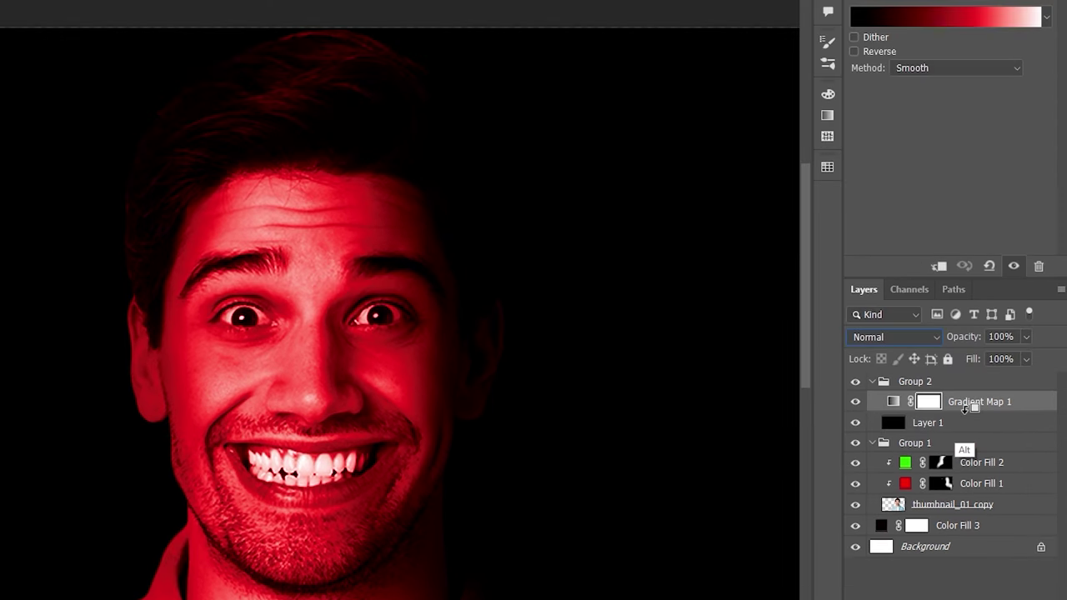
pyautogui.keyDown('alt'); pyautogui.click(966, 410); pyautogui.keyUp('alt')
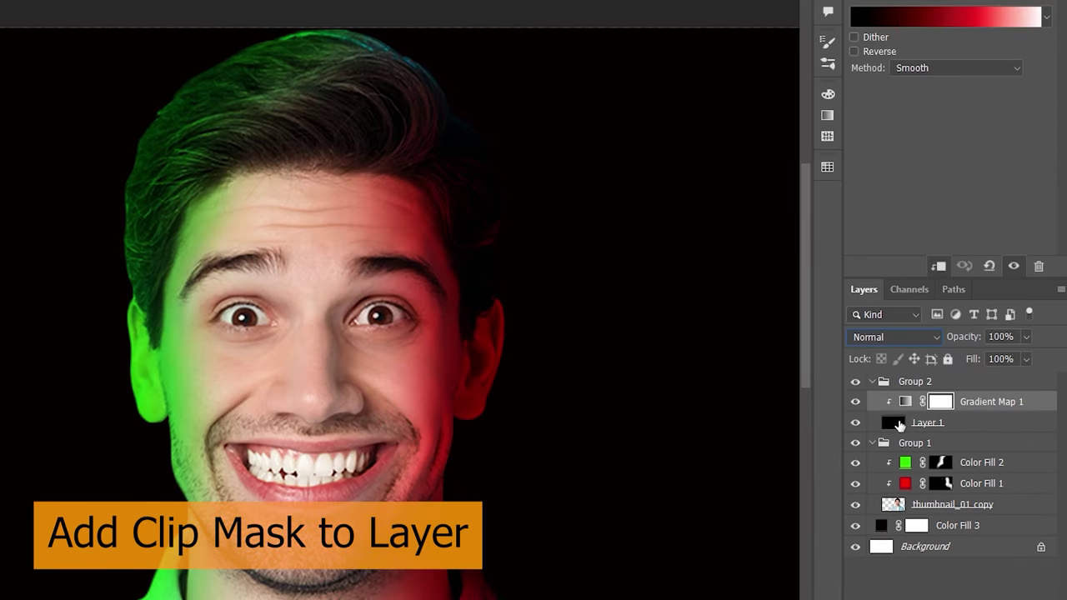
pyautogui.click(900, 425)
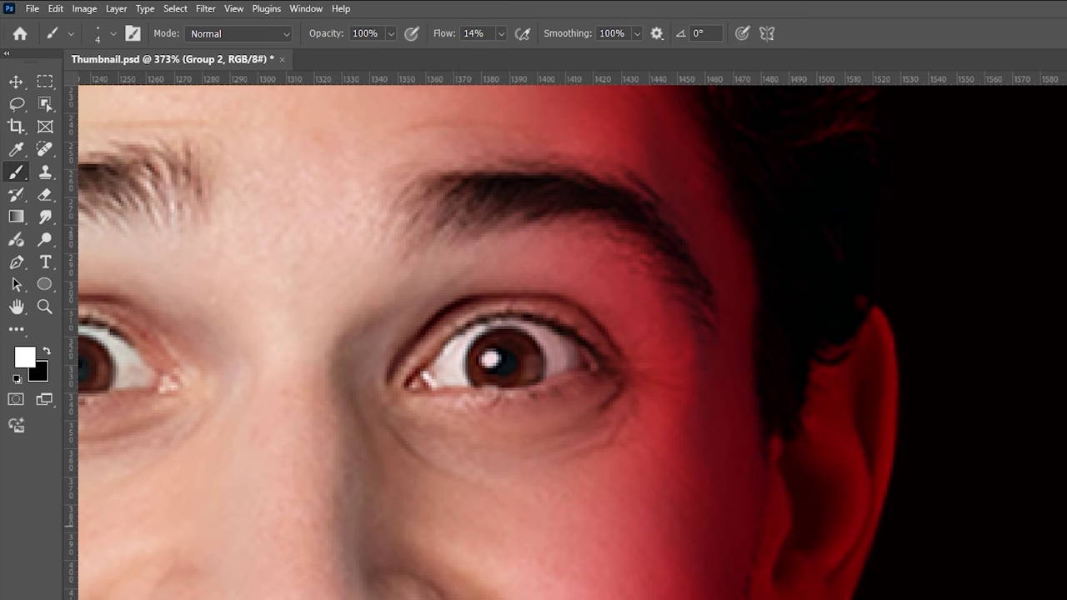
# Draw a Pen tool path along the outer edge of the red-lit ear, from its upper tip to the earlobe
pyautogui.press('p')
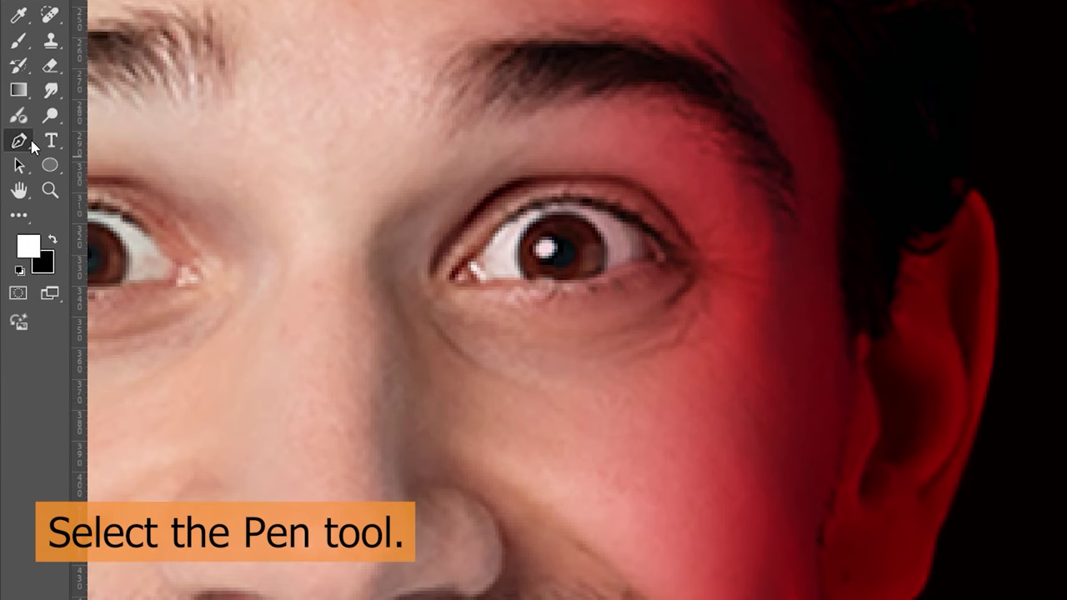
pyautogui.rightClick(32, 146)
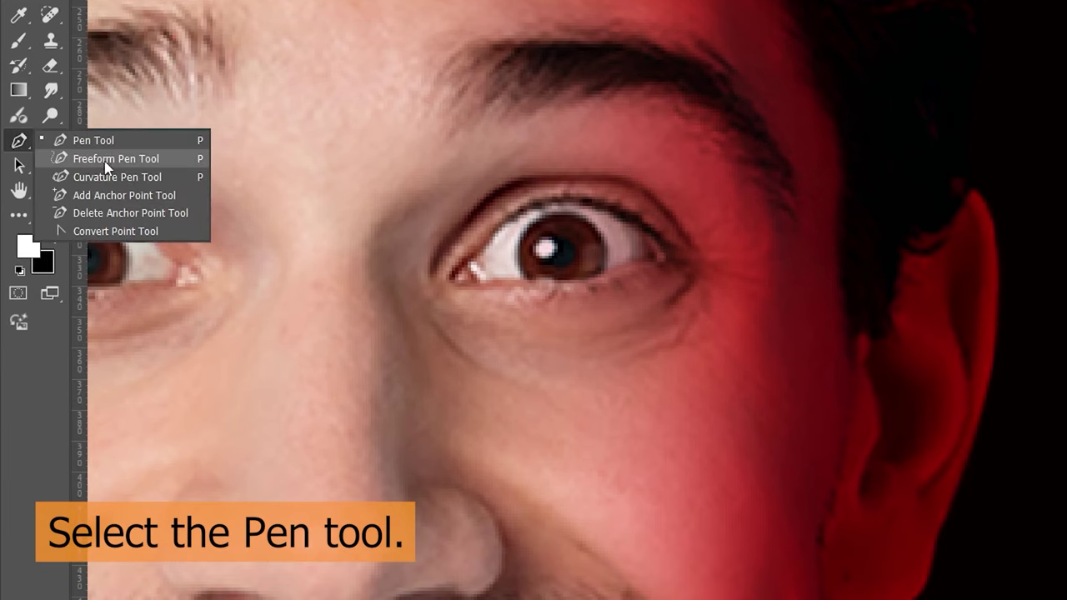
pyautogui.click(100, 140)
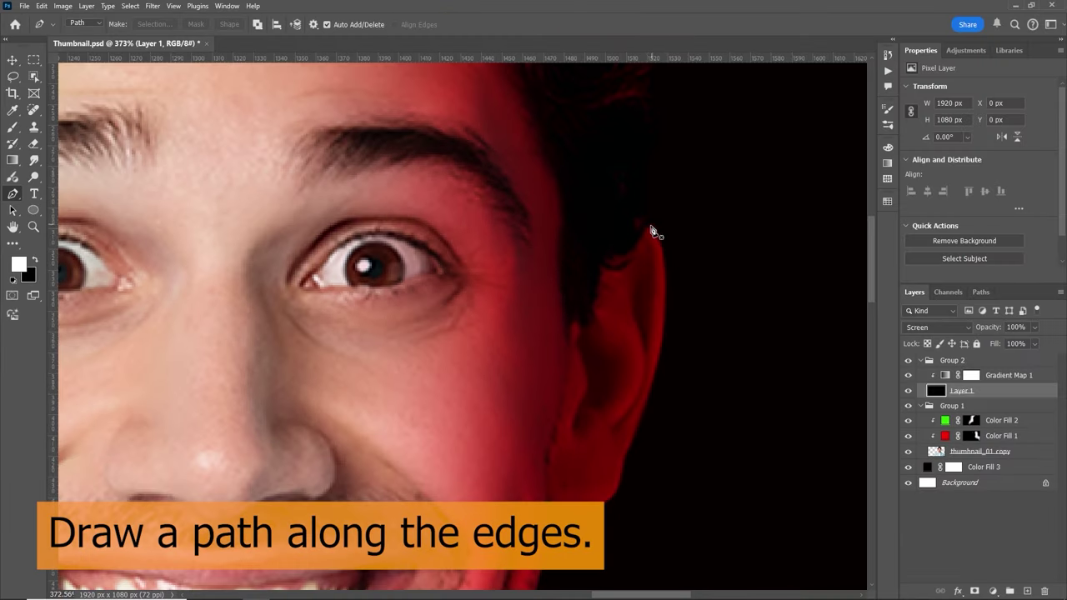
pyautogui.click(649, 228)
pyautogui.moveTo(663, 303); pyautogui.dragTo(656, 341)
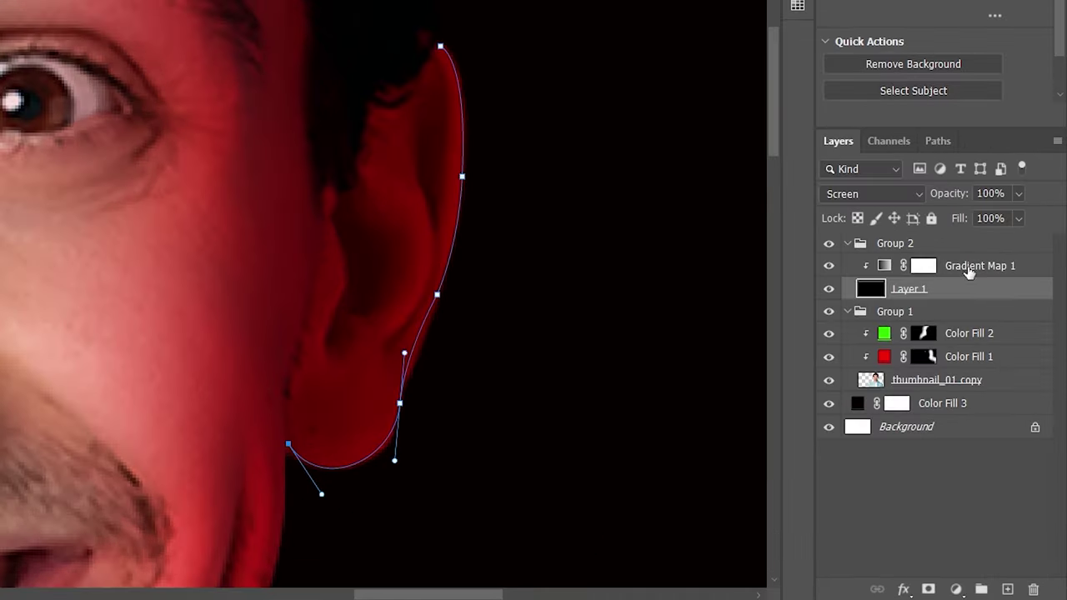
# Stroke the ear path three times with the Brush and Simulate Pressure on Layer 1, then dismiss the path
pyautogui.click(944, 144)
pyautogui.rightClick(962, 179)
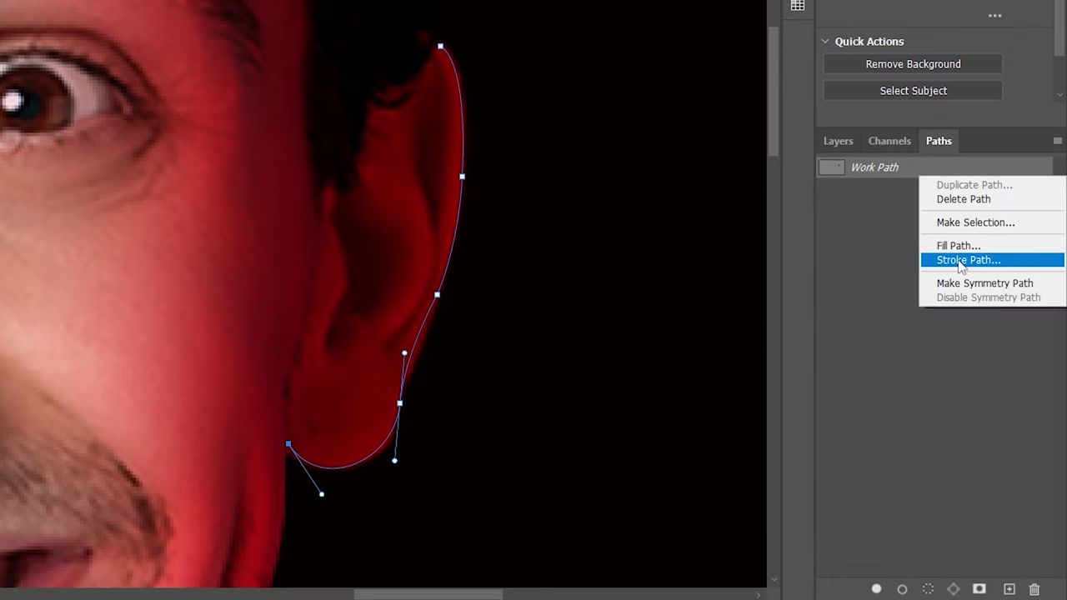
pyautogui.click(960, 260)
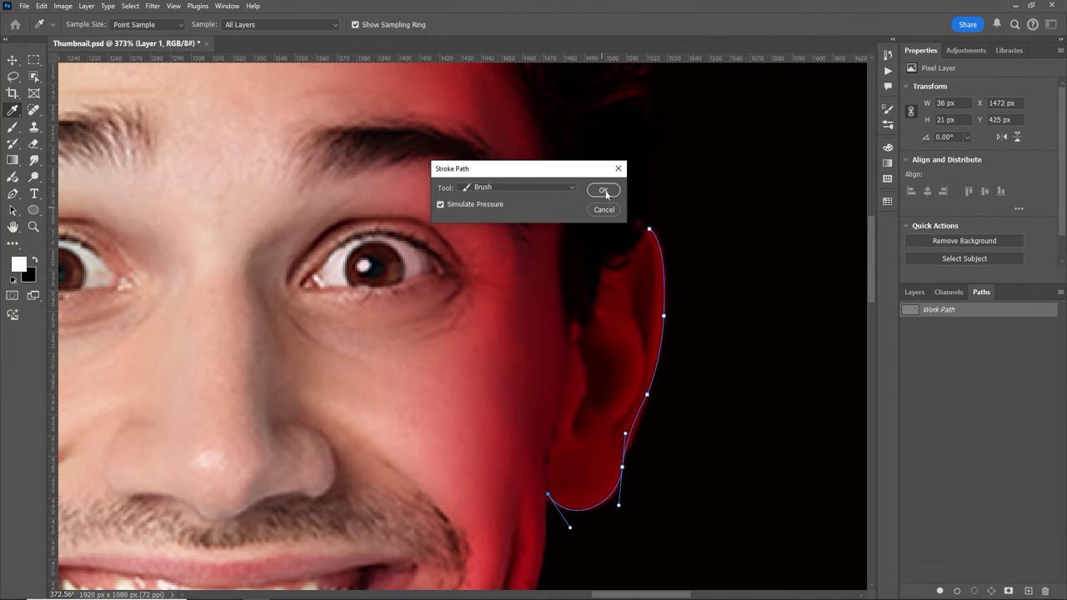
pyautogui.click(603, 191)
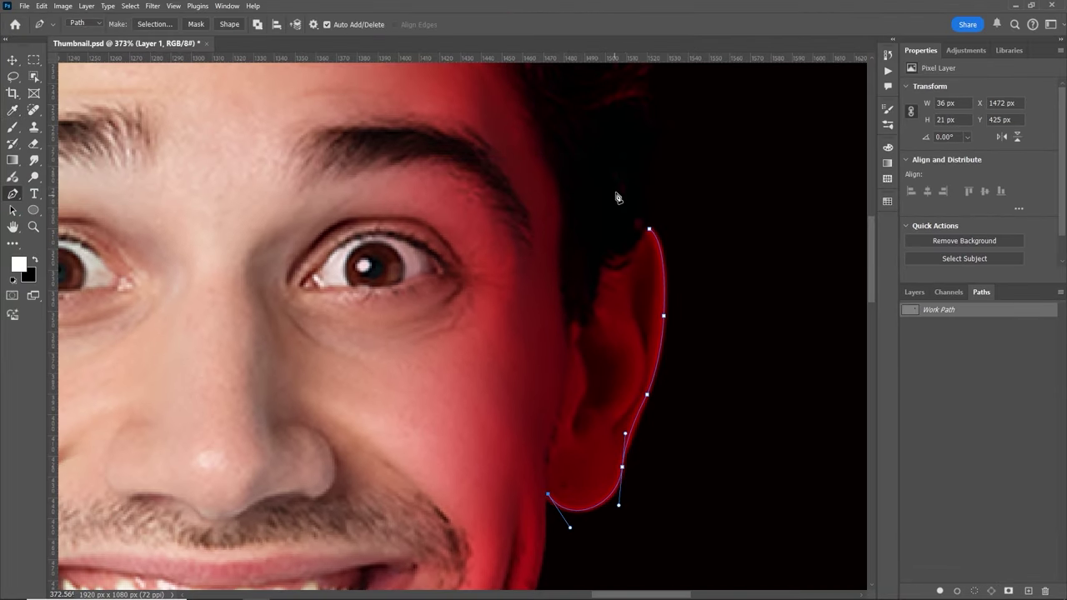
pyautogui.rightClick(992, 317)
pyautogui.click(1000, 370)
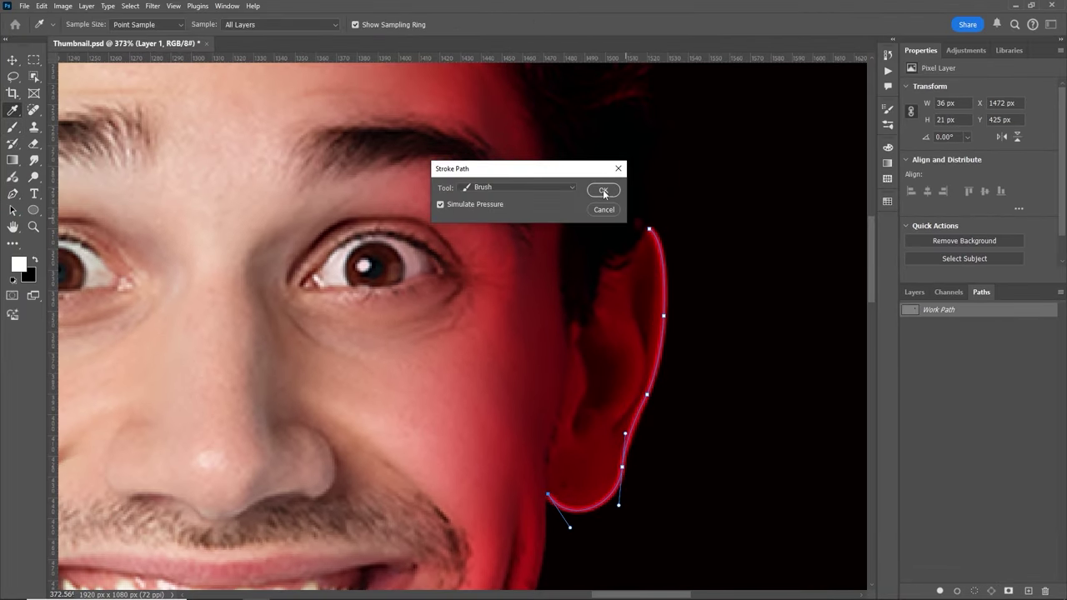
pyautogui.click(606, 192)
pyautogui.rightClick(971, 317)
pyautogui.click(1003, 372)
pyautogui.click(605, 191)
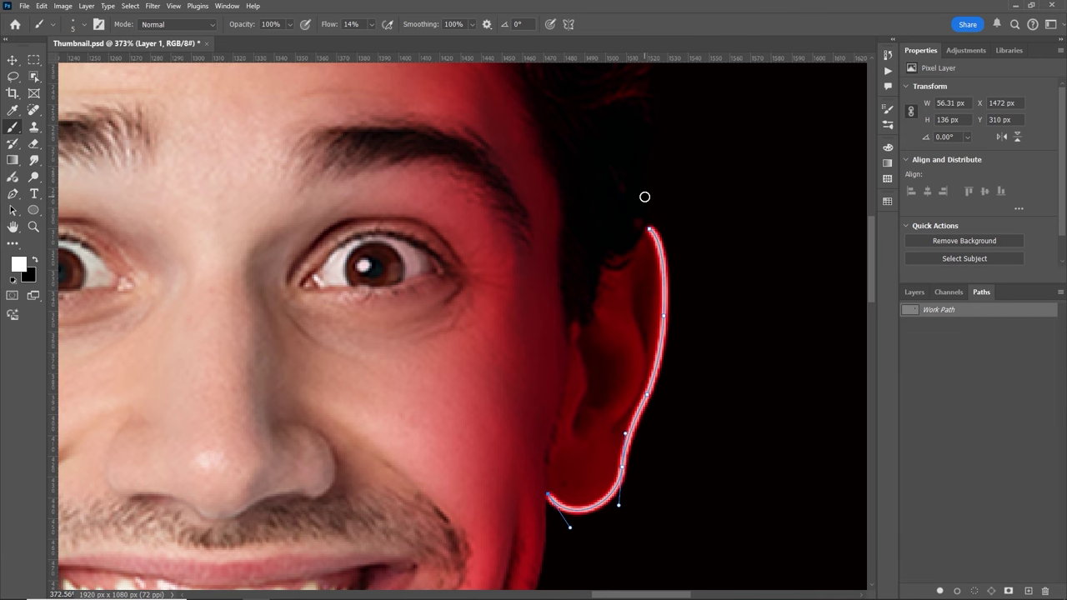
pyautogui.click(919, 294)
pyautogui.hotkey('ctrl', 'Return')
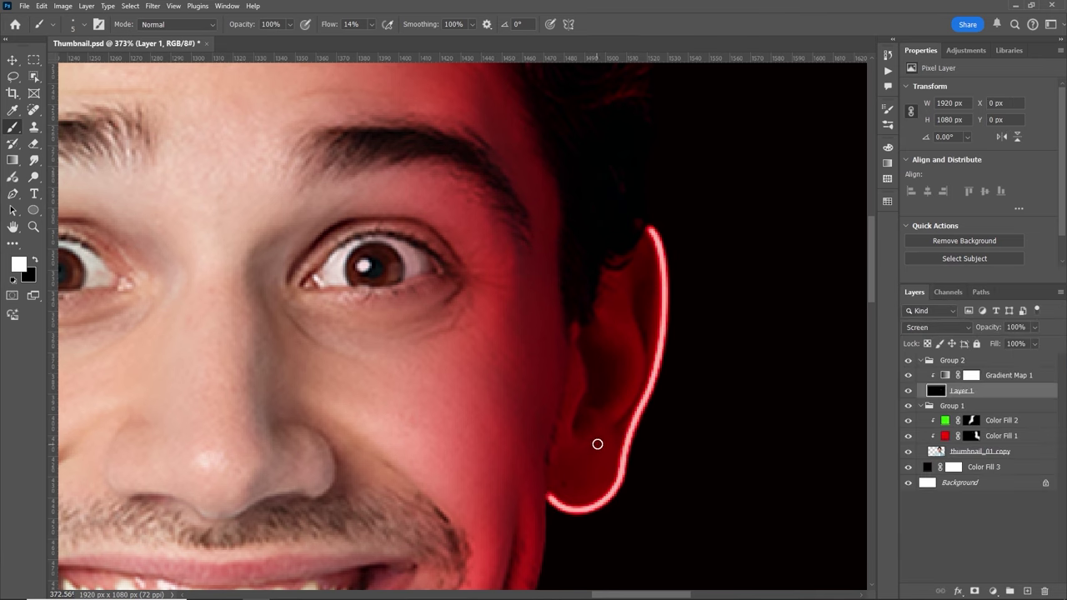
# Thin the ear highlight by painting black along its outer edge with a 15 px brush at 10% flow, using a smaller size near the lobe
pyautogui.scroll(2, 598, 445)
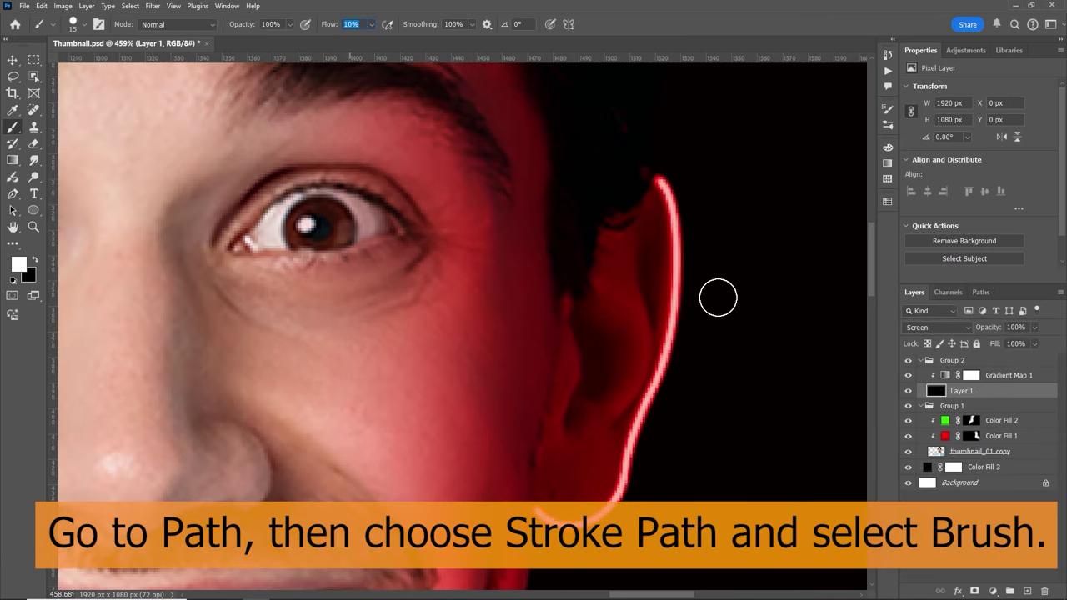
pyautogui.press('x')
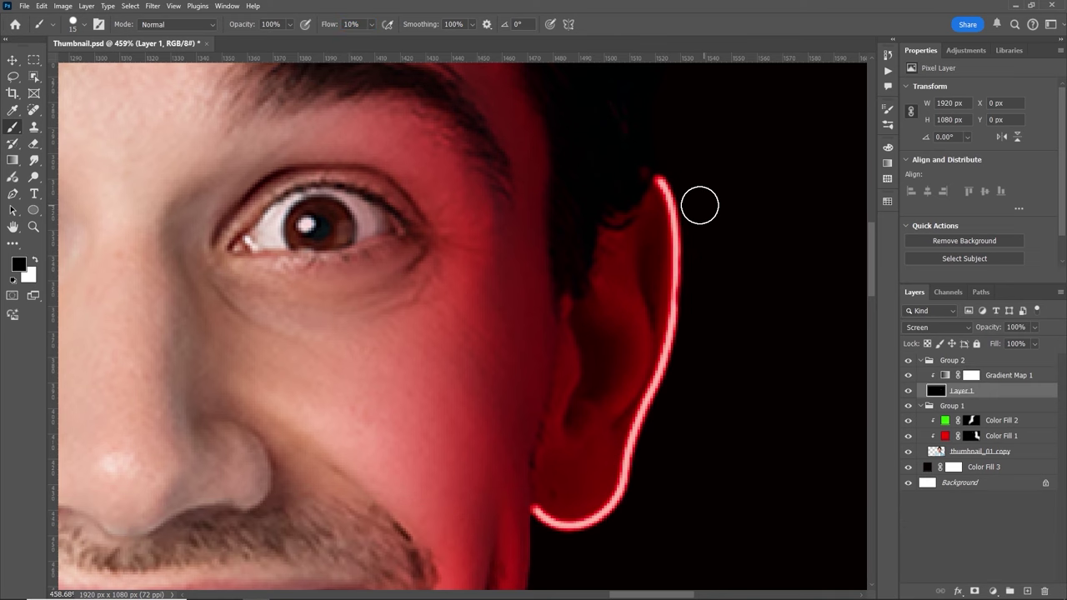
pyautogui.moveTo(662, 435)
pyautogui.mouseDown()
pyautogui.moveTo(641, 512)
pyautogui.moveTo(662, 423)
pyautogui.mouseUp()
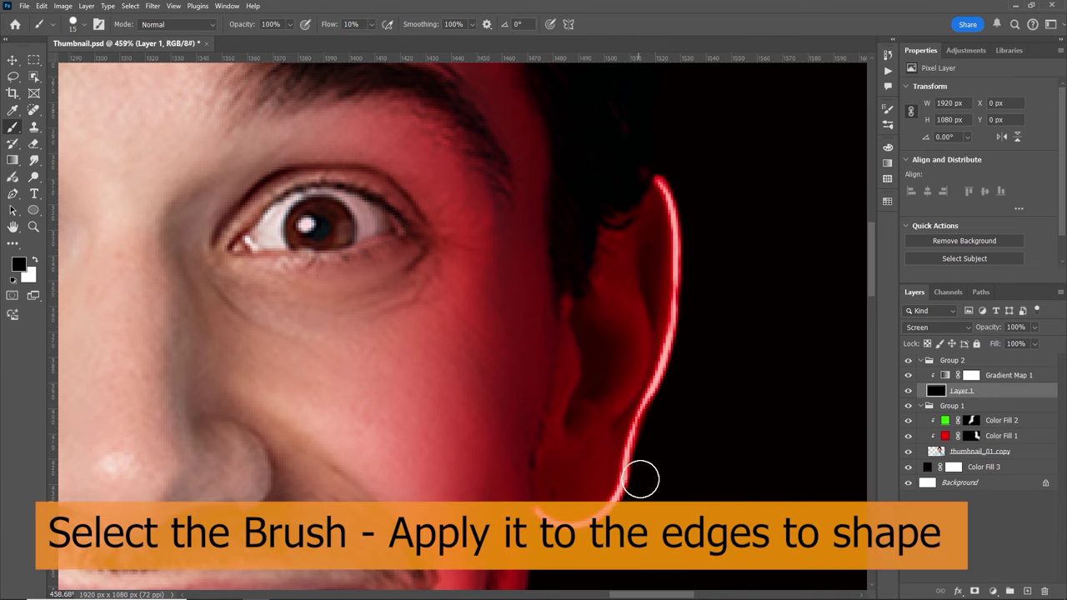
pyautogui.press('[')
pyautogui.press('[')
pyautogui.moveTo(637, 509); pyautogui.dragTo(670, 450)
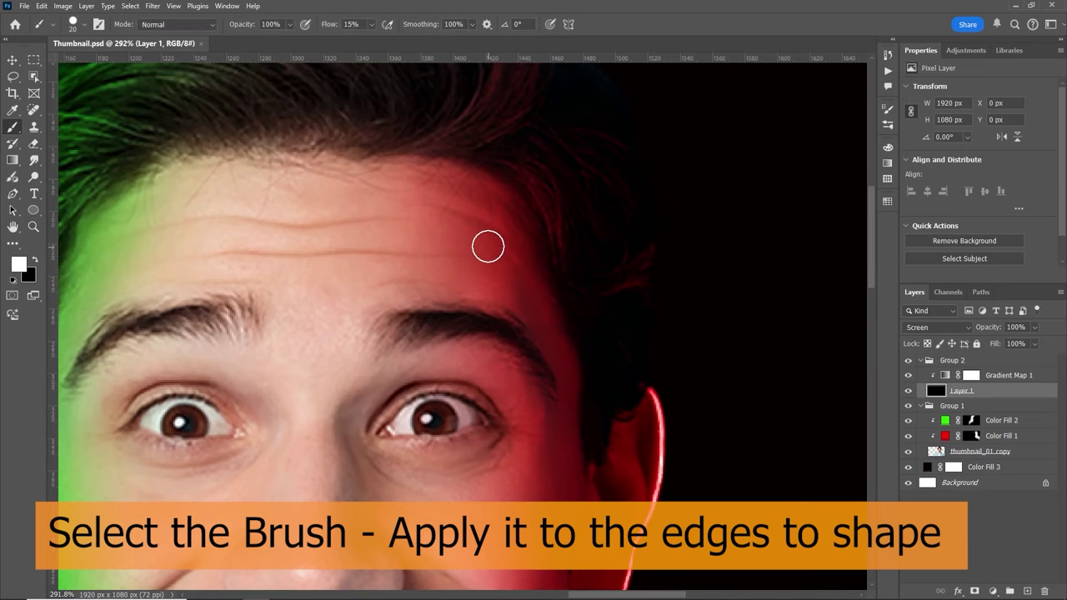
# Paint a white highlight along the red-lit face edge from the temple to the jaw with a 15 px brush at 15% flow
pyautogui.press('[')
pyautogui.moveTo(517, 273)
pyautogui.mouseDown()
pyautogui.moveTo(569, 411)
pyautogui.moveTo(568, 474)
pyautogui.moveTo(559, 337)
pyautogui.moveTo(563, 397)
pyautogui.mouseUp()
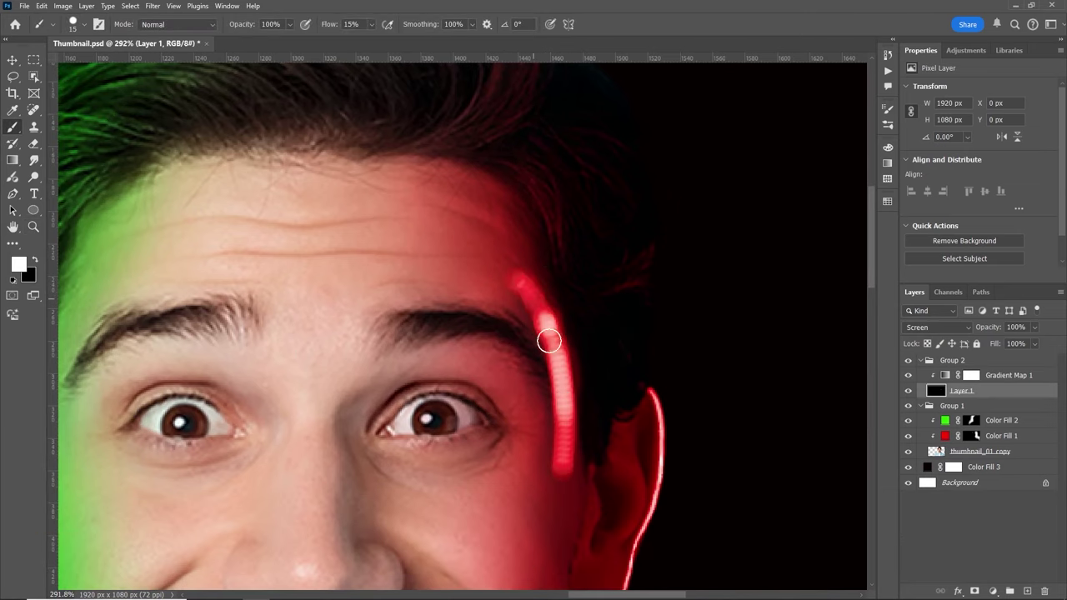
pyautogui.moveTo(547, 338); pyautogui.dragTo(577, 414)
pyautogui.moveTo(576, 426)
pyautogui.mouseDown()
pyautogui.moveTo(587, 390)
pyautogui.moveTo(580, 419)
pyautogui.moveTo(562, 428)
pyautogui.moveTo(560, 484)
pyautogui.mouseUp()
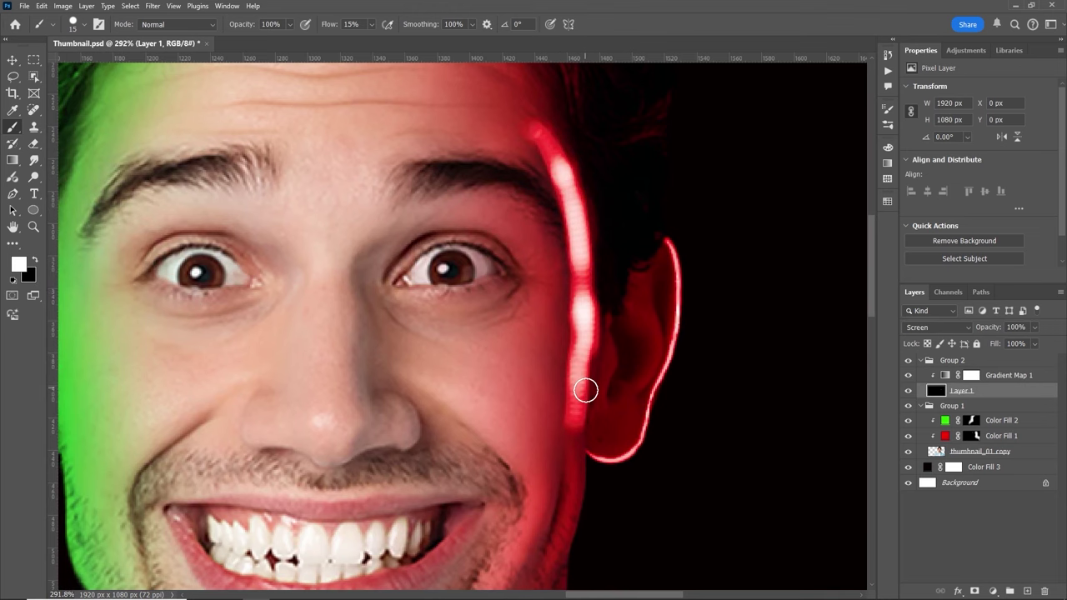
pyautogui.moveTo(585, 389)
pyautogui.mouseDown()
pyautogui.moveTo(594, 316)
pyautogui.moveTo(544, 493)
pyautogui.mouseUp()
pyautogui.scroll(-2, 638, 328)
pyautogui.hscroll(-1, 639, 329)
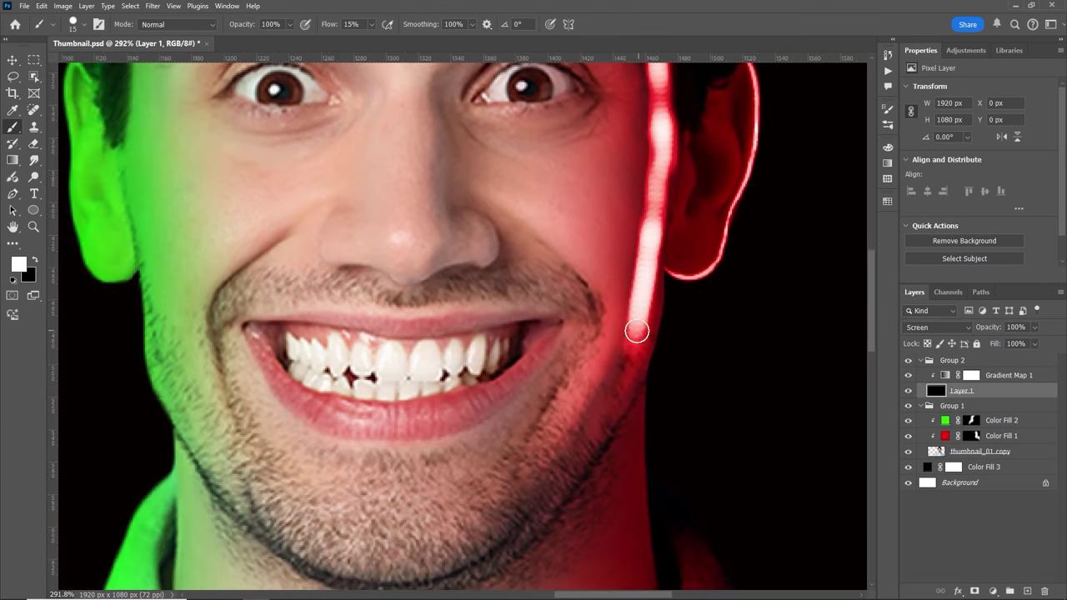
pyautogui.moveTo(638, 329)
pyautogui.mouseDown()
pyautogui.moveTo(567, 481)
pyautogui.moveTo(628, 378)
pyautogui.moveTo(643, 336)
pyautogui.moveTo(614, 371)
pyautogui.moveTo(640, 325)
pyautogui.moveTo(540, 509)
pyautogui.moveTo(614, 406)
pyautogui.moveTo(499, 560)
pyautogui.moveTo(633, 306)
pyautogui.moveTo(634, 198)
pyautogui.mouseUp()
pyautogui.scroll(3, 643, 197)
pyautogui.scroll(3, 634, 199)
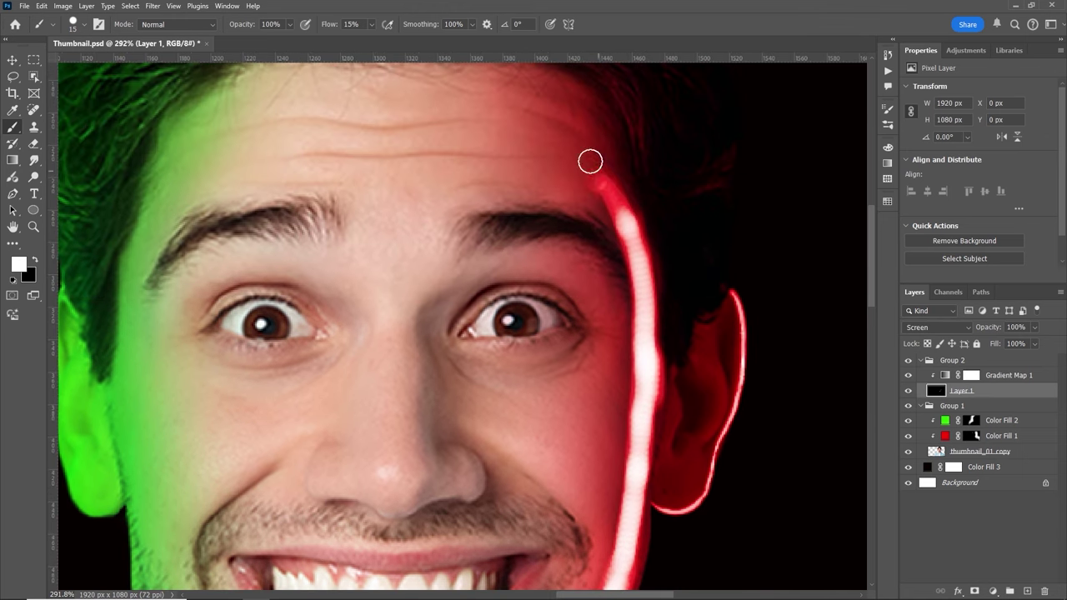
pyautogui.moveTo(589, 159)
pyautogui.mouseDown()
pyautogui.moveTo(619, 203)
pyautogui.moveTo(649, 332)
pyautogui.moveTo(593, 189)
pyautogui.moveTo(635, 275)
pyautogui.mouseUp()
# Build a wider glow around the face highlight with a 35 to 40 px white brush, lowering the flow to 6%
pyautogui.press(']')
pyautogui.press(']')
pyautogui.press(']')
pyautogui.press(']')
pyautogui.press(']')
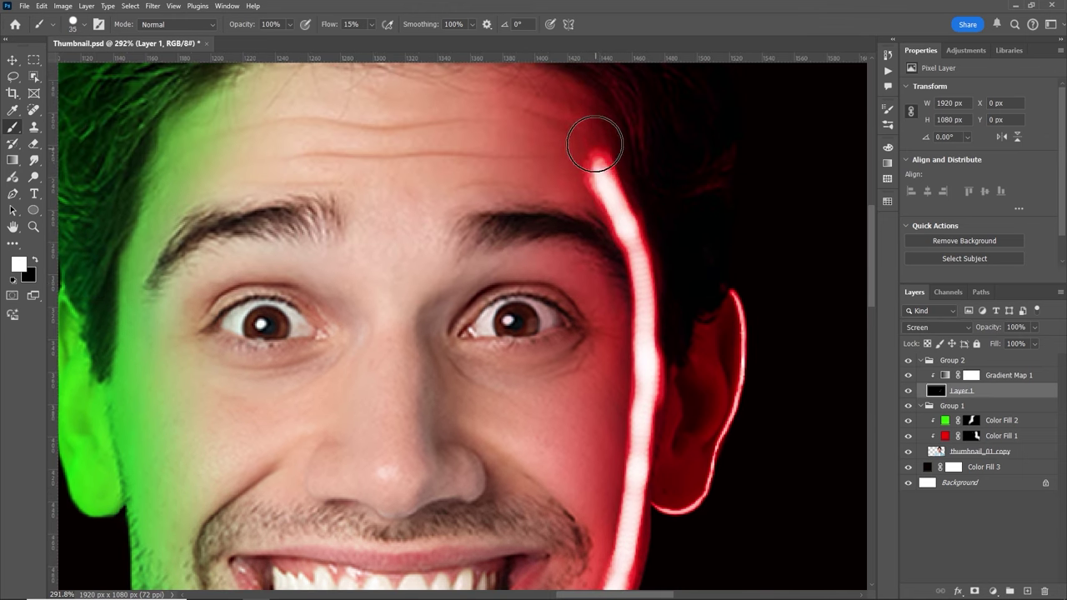
pyautogui.moveTo(608, 239)
pyautogui.mouseDown()
pyautogui.moveTo(616, 201)
pyautogui.moveTo(625, 212)
pyautogui.moveTo(619, 174)
pyautogui.moveTo(611, 254)
pyautogui.moveTo(624, 452)
pyautogui.moveTo(614, 301)
pyautogui.moveTo(639, 443)
pyautogui.mouseUp()
pyautogui.moveTo(653, 407); pyautogui.dragTo(685, 341)
pyautogui.moveTo(657, 329)
pyautogui.mouseDown()
pyautogui.moveTo(632, 472)
pyautogui.moveTo(605, 531)
pyautogui.mouseUp()
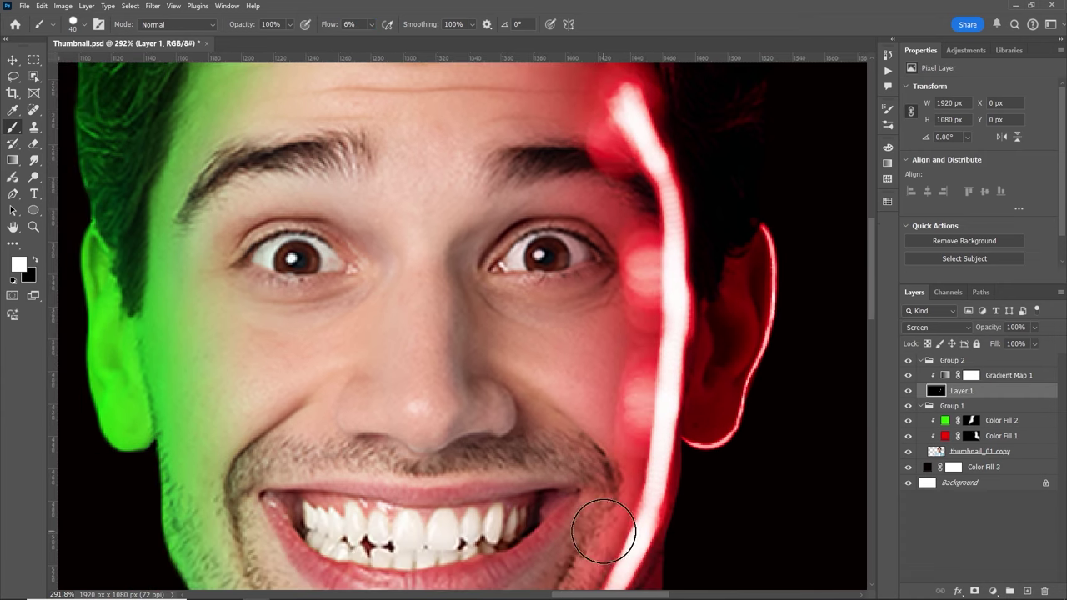
pyautogui.moveTo(662, 296); pyautogui.dragTo(631, 486)
pyautogui.moveTo(645, 446)
pyautogui.mouseDown()
pyautogui.moveTo(697, 276)
pyautogui.moveTo(624, 442)
pyautogui.moveTo(608, 512)
pyautogui.moveTo(639, 430)
pyautogui.moveTo(572, 442)
pyautogui.mouseUp()
# Soften the inner side of the face highlight with a 175 px black brush at 33% opacity and 26% flow
pyautogui.press('z')
pyautogui.moveTo(658, 347); pyautogui.dragTo(714, 328)
pyautogui.press('b')
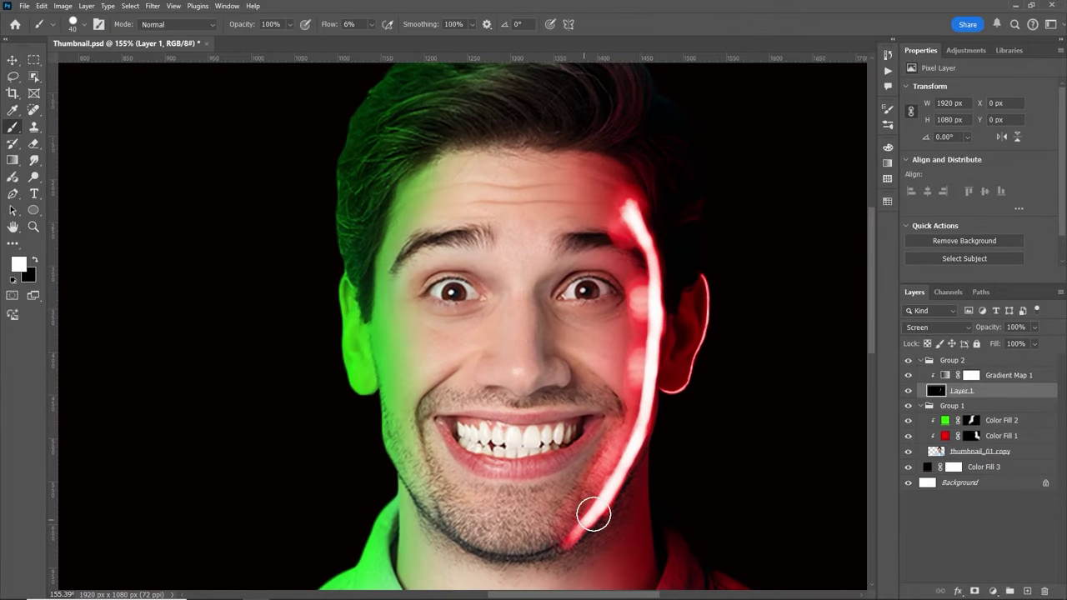
pyautogui.press('x')
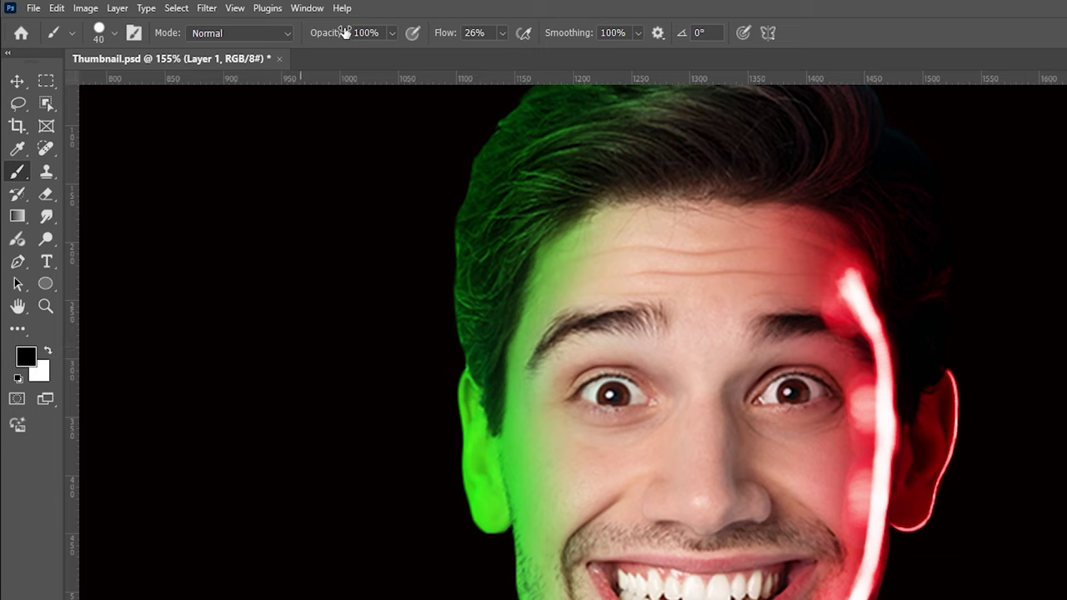
pyautogui.click(115, 33)
pyautogui.click(412, 12)
pyautogui.press(']')
pyautogui.press(']')
pyautogui.press(']')
pyautogui.press(']')
pyautogui.press(']')
pyautogui.press(']')
pyautogui.press(']')
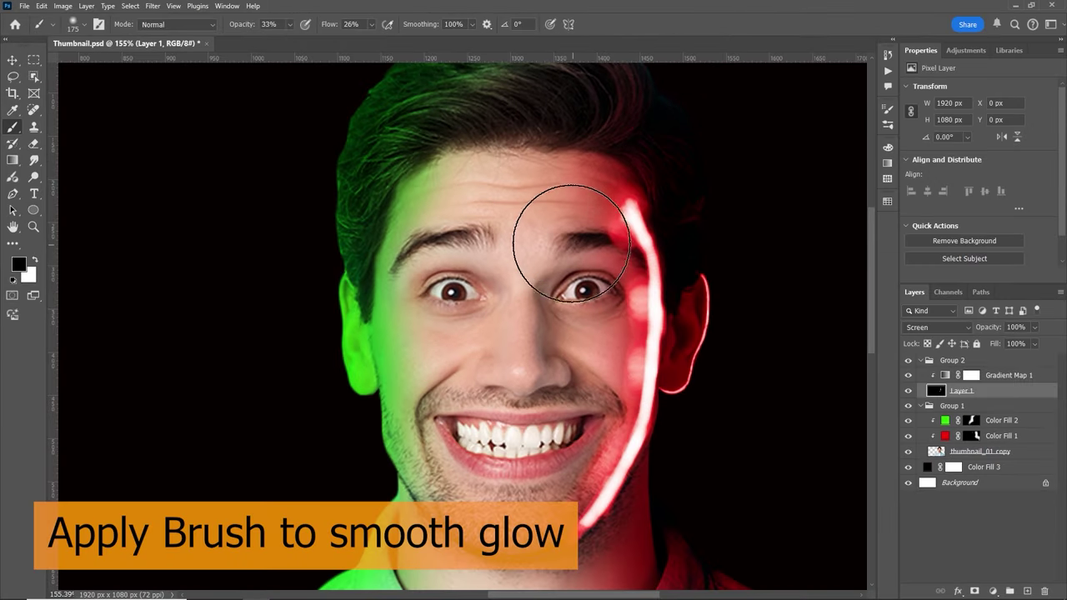
pyautogui.moveTo(562, 237)
pyautogui.mouseDown()
pyautogui.moveTo(553, 328)
pyautogui.moveTo(573, 291)
pyautogui.moveTo(570, 314)
pyautogui.moveTo(564, 302)
pyautogui.moveTo(572, 369)
pyautogui.moveTo(572, 304)
pyautogui.moveTo(576, 361)
pyautogui.moveTo(586, 355)
pyautogui.moveTo(575, 355)
pyautogui.moveTo(543, 456)
pyautogui.moveTo(560, 403)
pyautogui.moveTo(570, 228)
pyautogui.mouseUp()
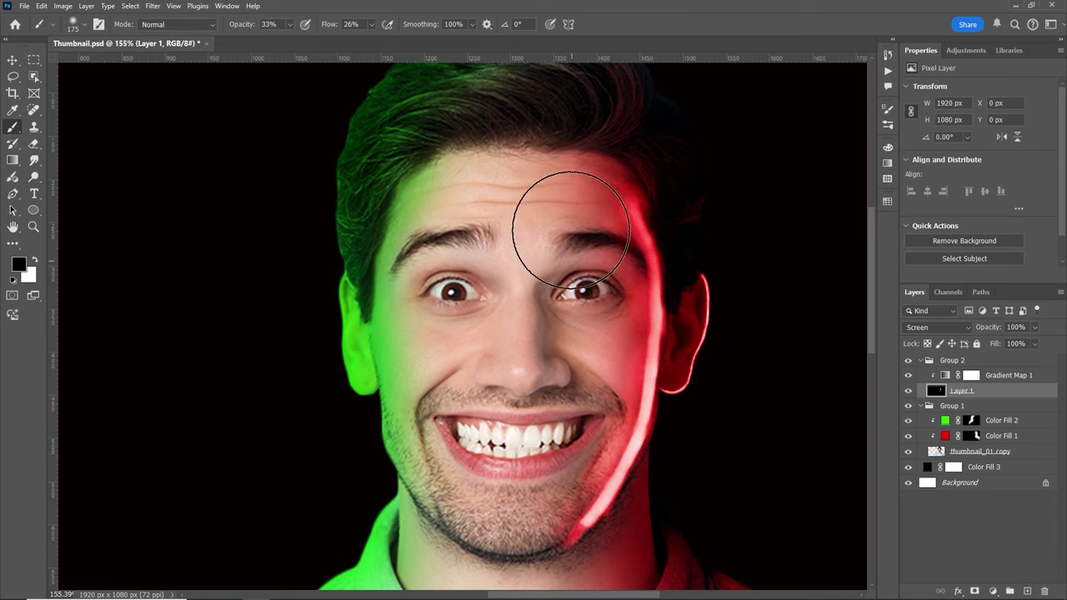
pyautogui.moveTo(613, 273)
pyautogui.mouseDown()
pyautogui.moveTo(590, 239)
pyautogui.moveTo(567, 317)
pyautogui.moveTo(579, 349)
pyautogui.moveTo(568, 441)
pyautogui.moveTo(540, 457)
pyautogui.mouseUp()
# Tone down the glow on the red-lit ear and cheek with the 175 px black brush at 25% opacity
pyautogui.moveTo(729, 206); pyautogui.dragTo(708, 250)
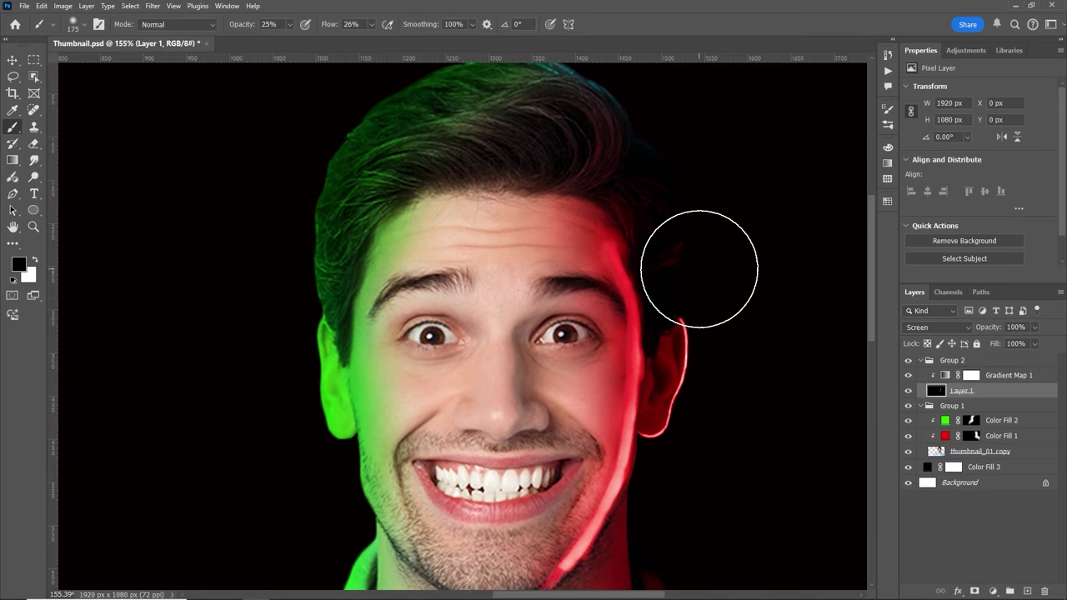
pyautogui.moveTo(659, 171)
pyautogui.mouseDown()
pyautogui.moveTo(696, 256)
pyautogui.moveTo(683, 228)
pyautogui.moveTo(673, 237)
pyautogui.moveTo(708, 403)
pyautogui.mouseUp()
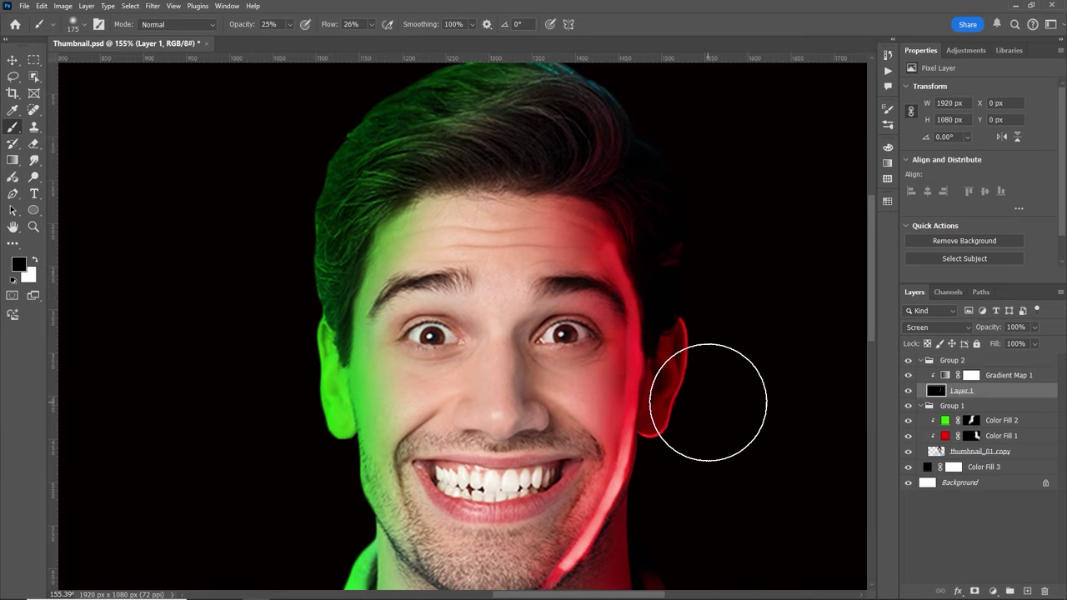
pyautogui.moveTo(697, 489)
pyautogui.mouseDown()
pyautogui.moveTo(692, 501)
pyautogui.moveTo(731, 391)
pyautogui.mouseUp()
pyautogui.moveTo(711, 381)
pyautogui.mouseDown()
pyautogui.moveTo(649, 487)
pyautogui.moveTo(686, 450)
pyautogui.moveTo(637, 504)
pyautogui.moveTo(690, 415)
pyautogui.mouseUp()
pyautogui.moveTo(590, 283)
pyautogui.mouseDown()
pyautogui.moveTo(572, 405)
pyautogui.moveTo(615, 238)
pyautogui.moveTo(572, 410)
pyautogui.mouseUp()
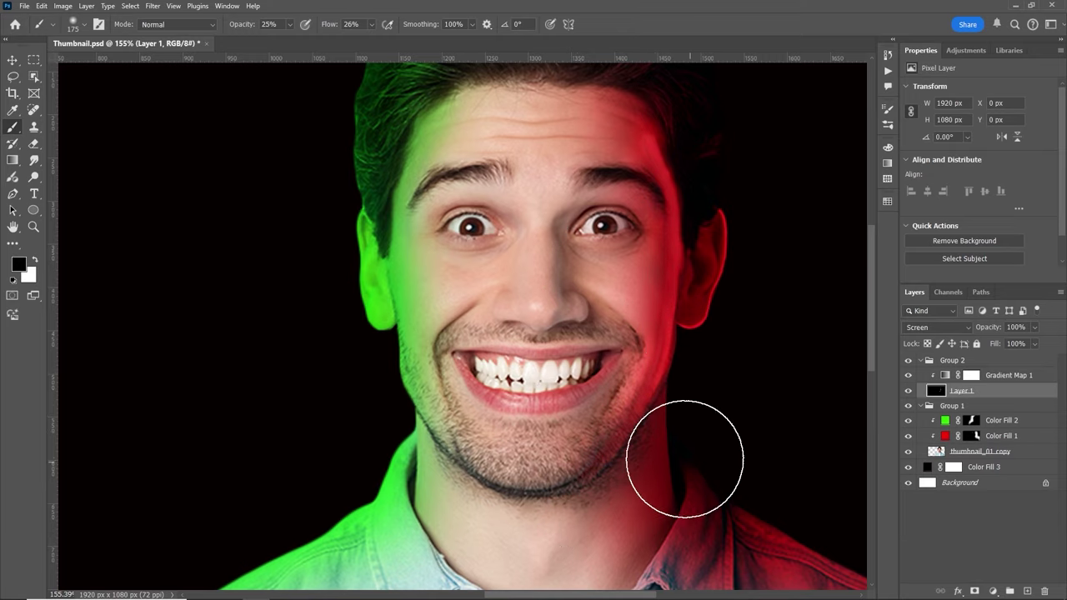
# Compare the portrait with Layer 1, Group 1 and the red Color Fill 1 each hidden and shown again
pyautogui.click(908, 391)
pyautogui.click(908, 391)
pyautogui.click(921, 406)
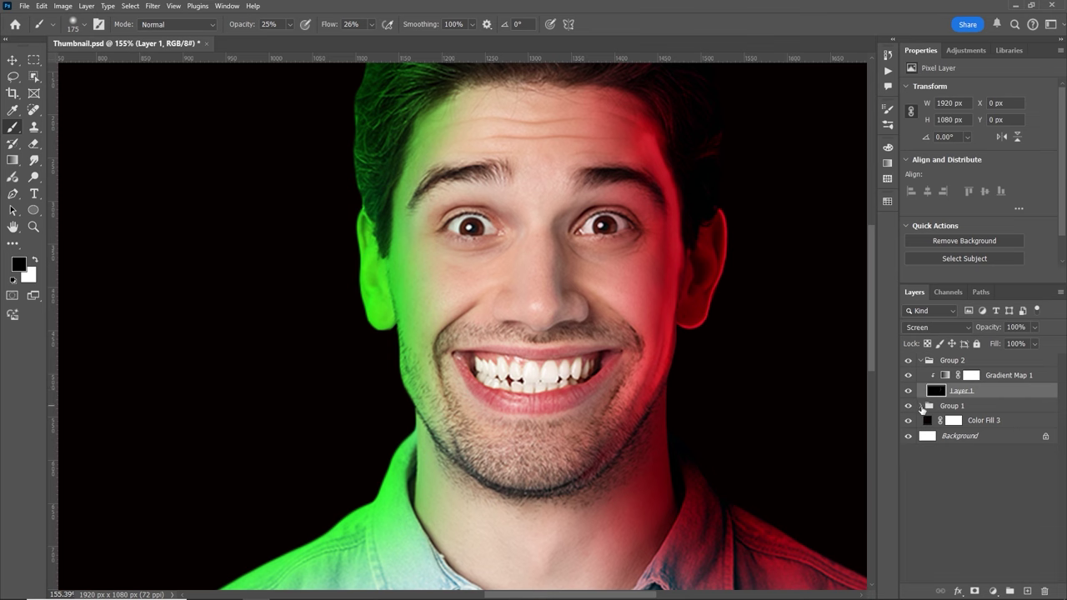
pyautogui.click(909, 406)
pyautogui.click(909, 406)
pyautogui.click(921, 406)
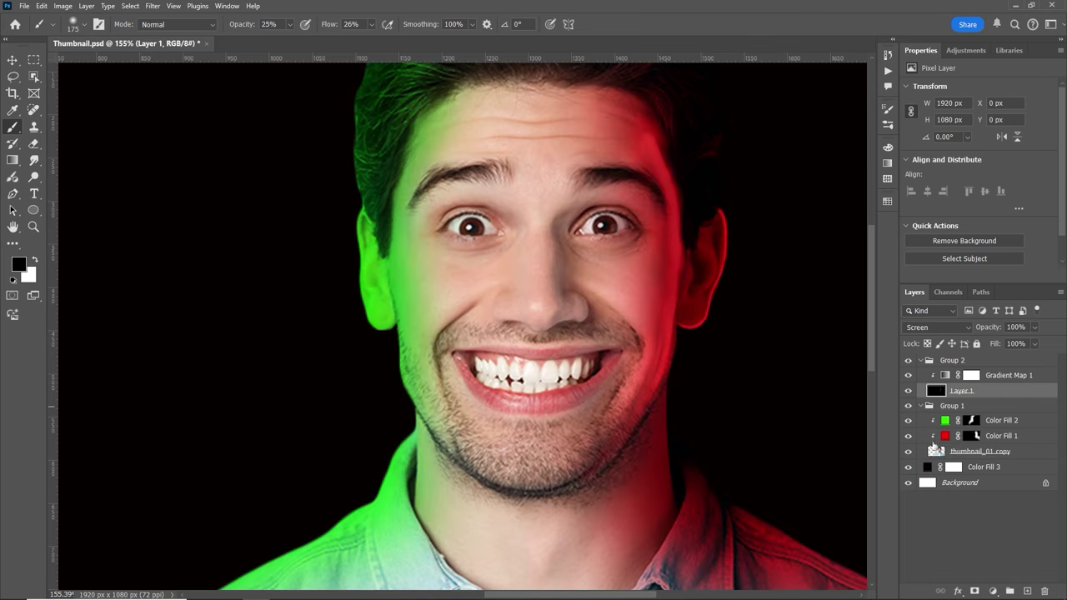
pyautogui.click(908, 436)
pyautogui.click(908, 437)
# Refine the red glow along the cheek and ear with a 45 px black brush at 25% opacity, comparing Layer 1 hidden and shown
pyautogui.moveTo(631, 358); pyautogui.dragTo(515, 92)
pyautogui.moveTo(514, 239); pyautogui.dragTo(481, 337)
pyautogui.press('[')
pyautogui.press('[')
pyautogui.press('[')
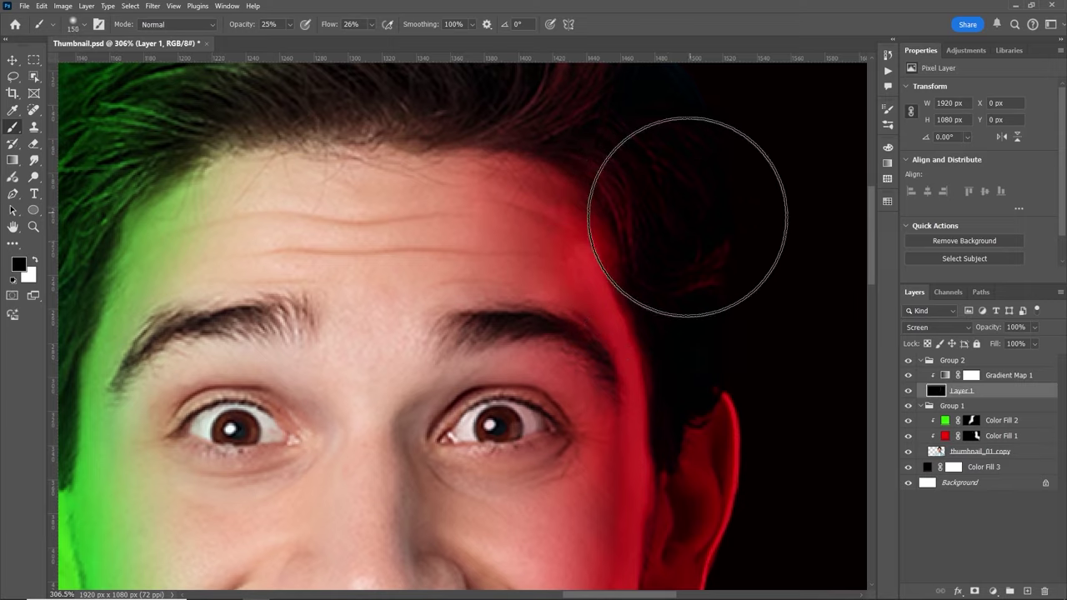
pyautogui.press('[')
pyautogui.press('[')
pyautogui.press('[')
pyautogui.press('[')
pyautogui.press('[')
pyautogui.press('[')
pyautogui.scroll(-3, 792, 381)
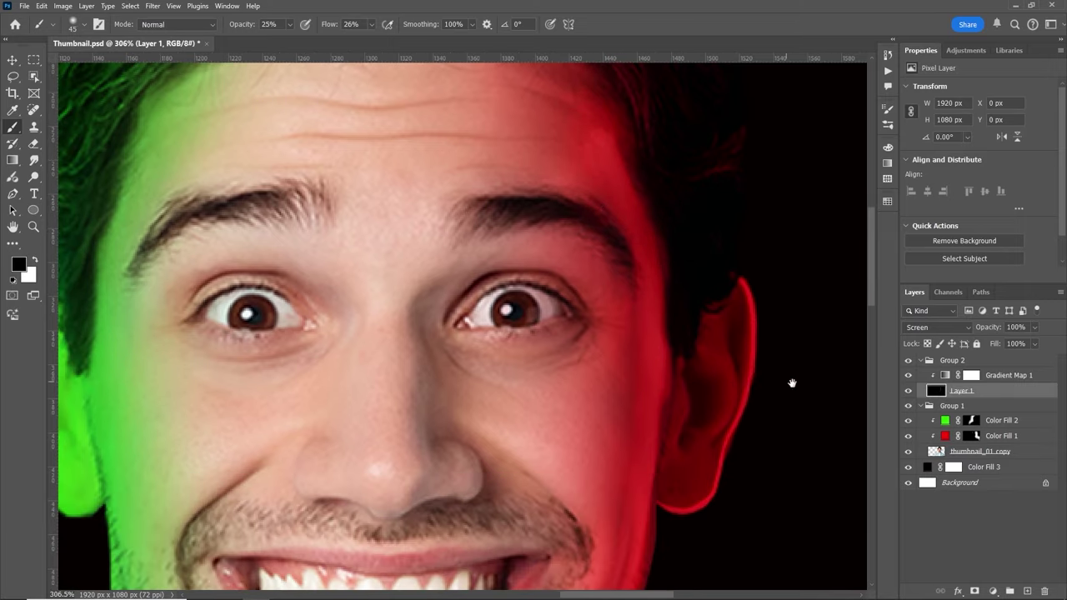
pyautogui.scroll(-3, 611, 422)
pyautogui.moveTo(572, 467); pyautogui.dragTo(597, 392)
pyautogui.moveTo(610, 428); pyautogui.dragTo(638, 365)
pyautogui.moveTo(664, 526); pyautogui.dragTo(706, 446)
pyautogui.moveTo(793, 281)
pyautogui.mouseDown()
pyautogui.moveTo(705, 428)
pyautogui.moveTo(622, 431)
pyautogui.mouseUp()
pyautogui.click(907, 392)
pyautogui.click(908, 391)
# Set the black brush to 45 px, 15% opacity and 100% flow, and compare the portrait with Layer 1 hidden and shown
pyautogui.moveTo(713, 250); pyautogui.dragTo(744, 235)
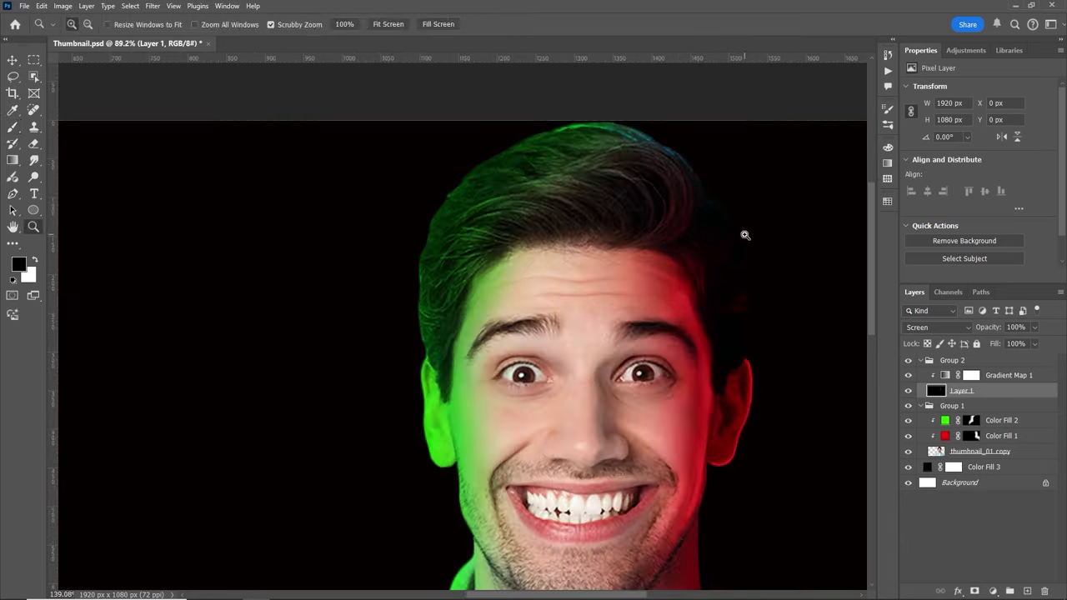
pyautogui.press(']')
pyautogui.press(']')
pyautogui.press(']')
pyautogui.press(']')
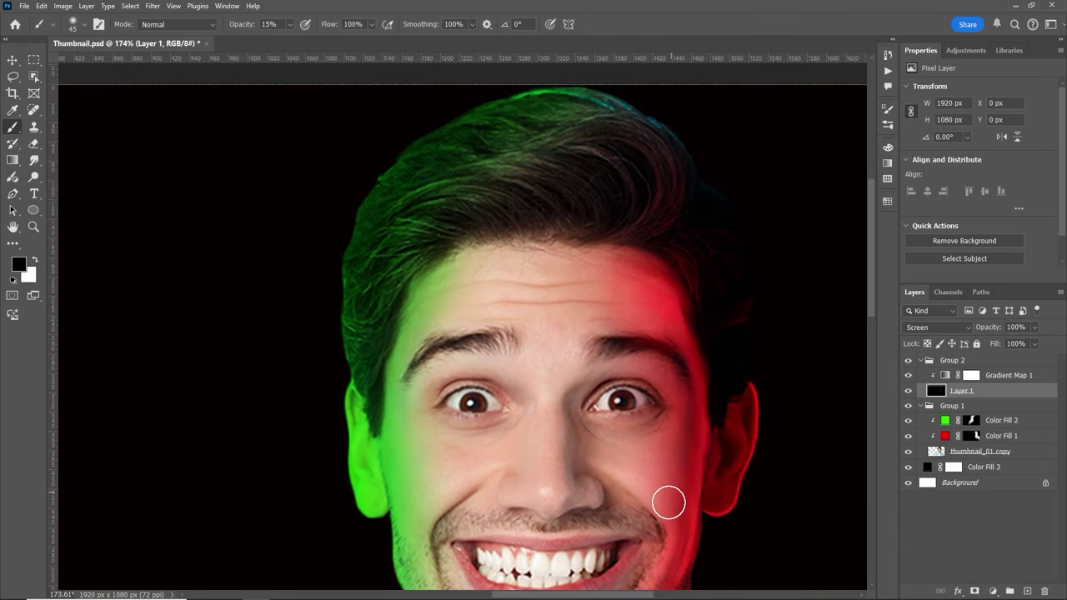
pyautogui.scroll(-3, 675, 428)
pyautogui.hscroll(-1, 674, 428)
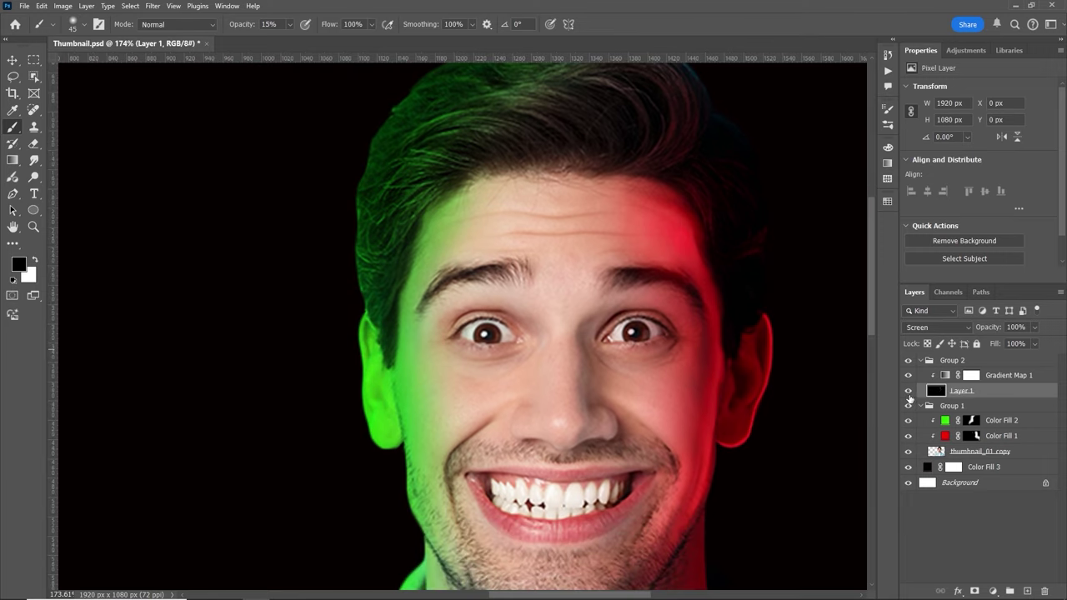
pyautogui.click(908, 392)
pyautogui.click(909, 392)
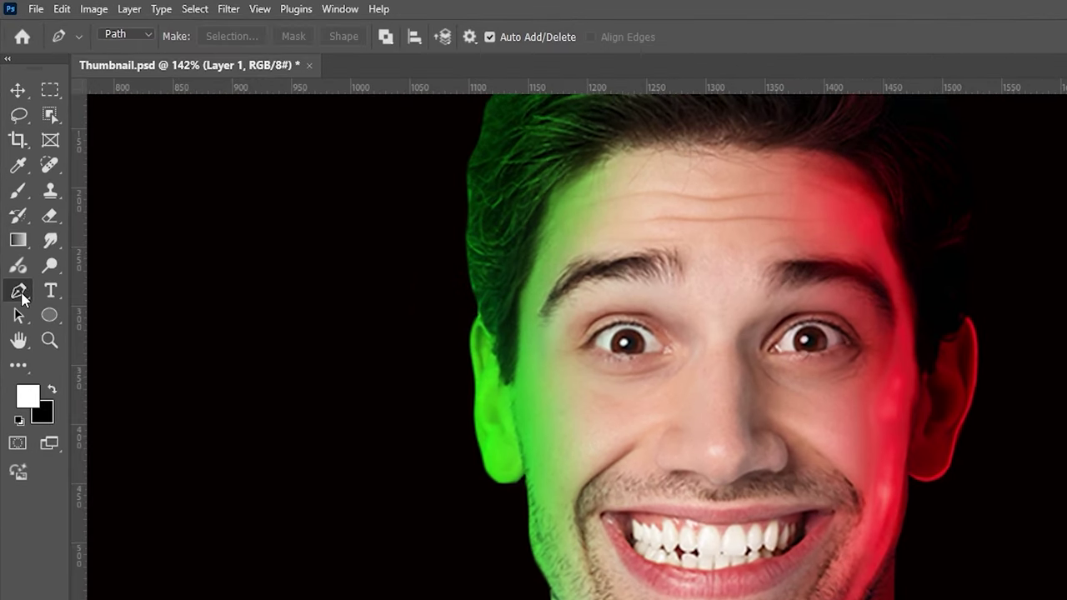
# Set up the Brush with the Soft Round Pressure Size preset at 25 px, 0% hardness, 100% opacity and 45% flow
pyautogui.rightClick(13, 194)
pyautogui.click(76, 194)
pyautogui.click(18, 190)
pyautogui.click(126, 37)
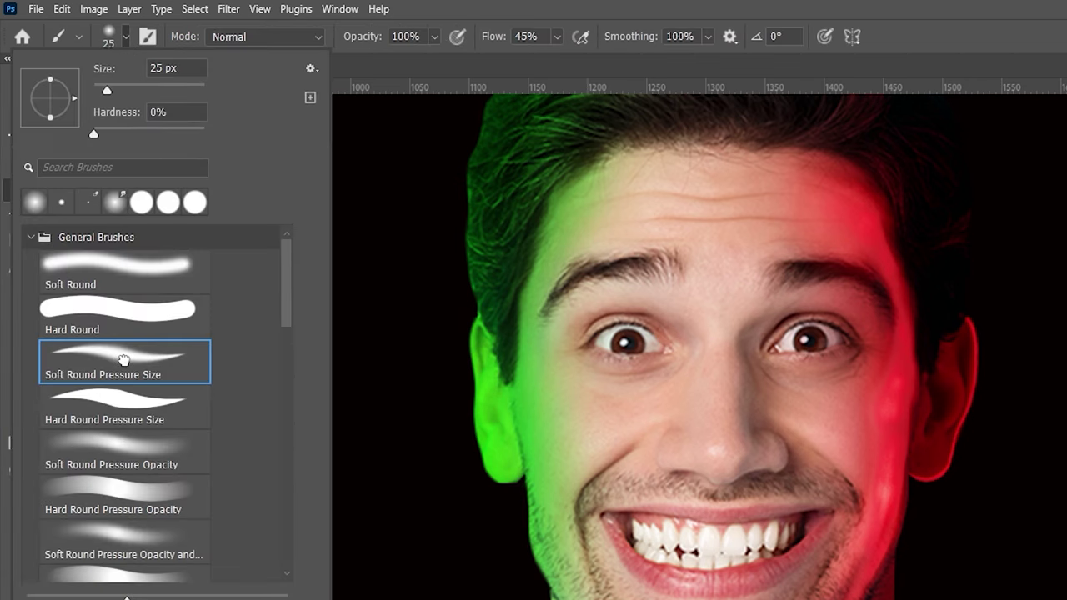
pyautogui.click(527, 5)
# Draw a Pen tool path along the red-lit face edge from the temple down the cheek and jaw toward the chin
pyautogui.click(18, 290)
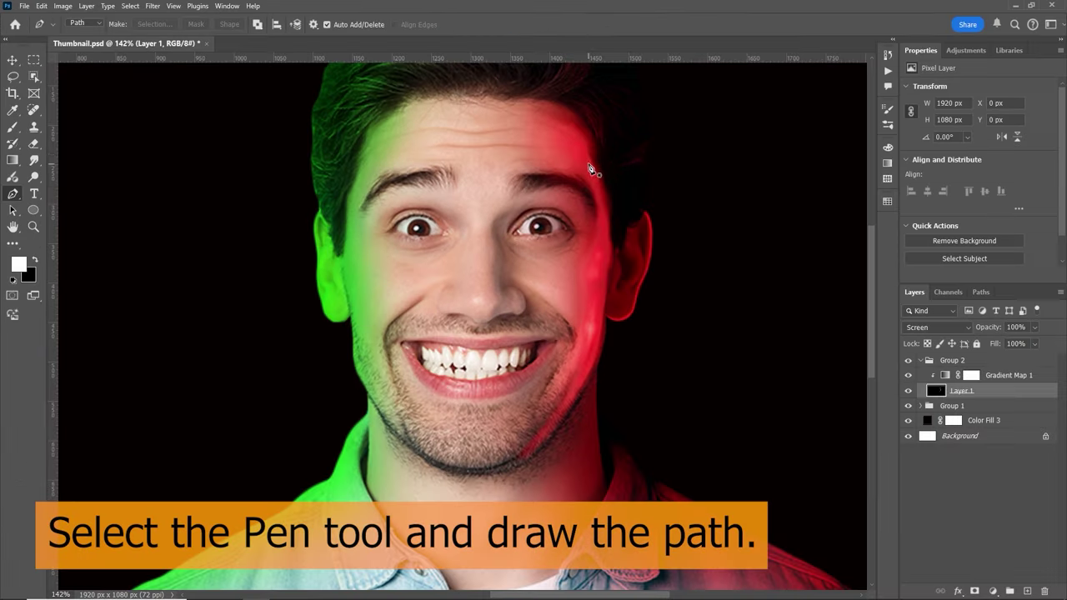
pyautogui.click(578, 161)
pyautogui.click(606, 213)
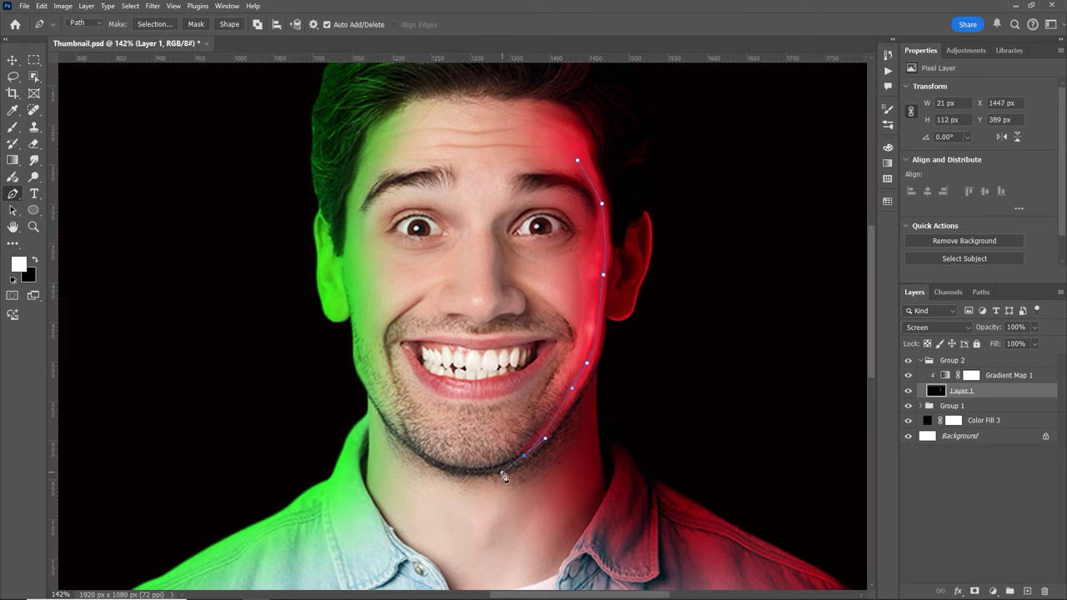
pyautogui.moveTo(590, 365); pyautogui.dragTo(590, 365)
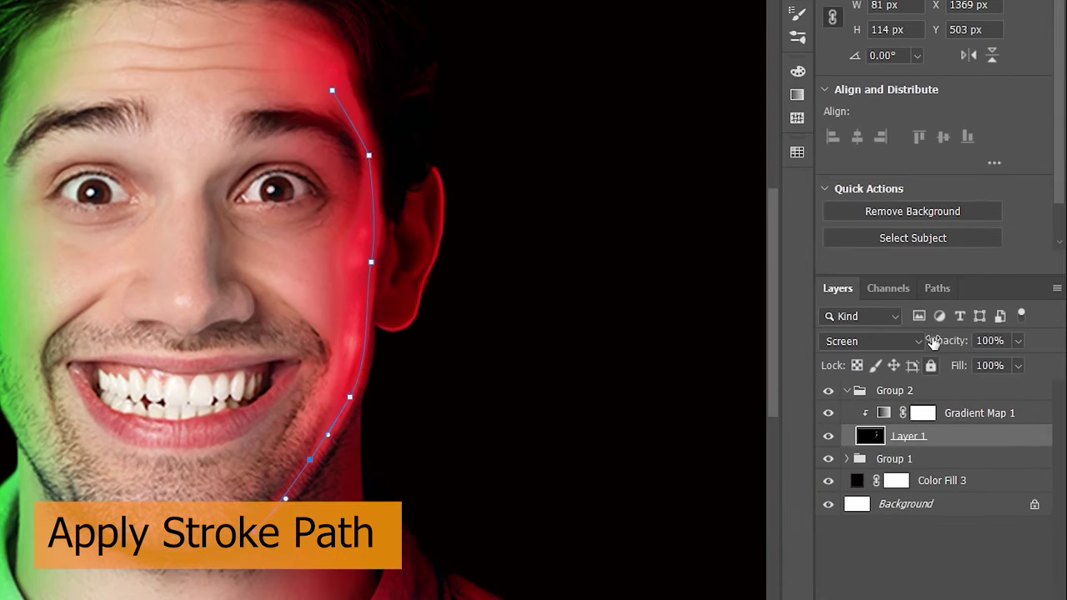
# Stroke the face-edge path on Layer 1 with the Brush and simulated pressure, and dismiss the path
pyautogui.click(937, 288)
pyautogui.rightClick(975, 324)
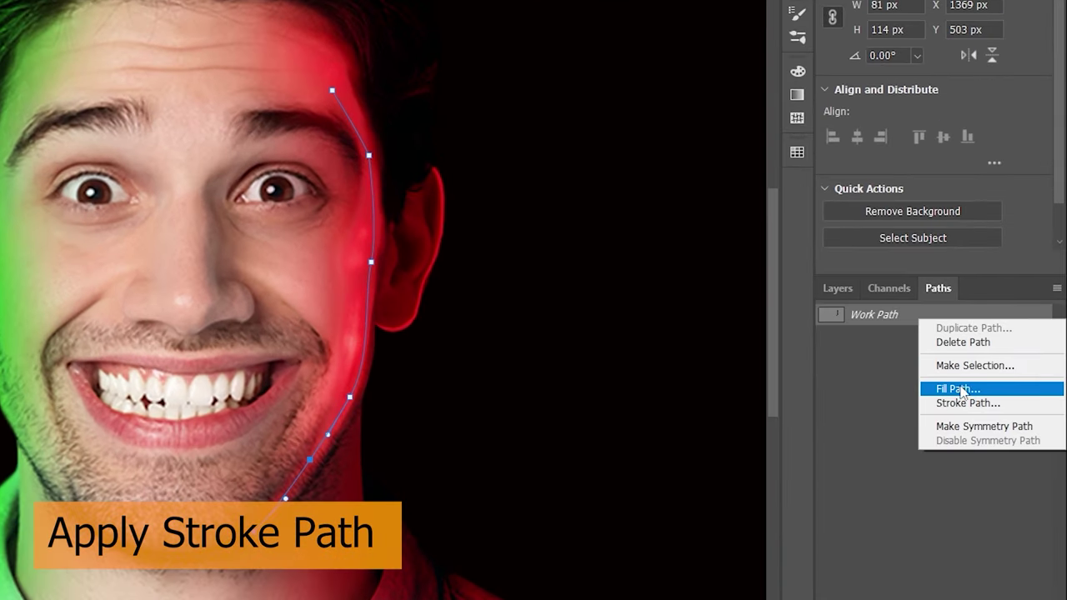
pyautogui.click(960, 406)
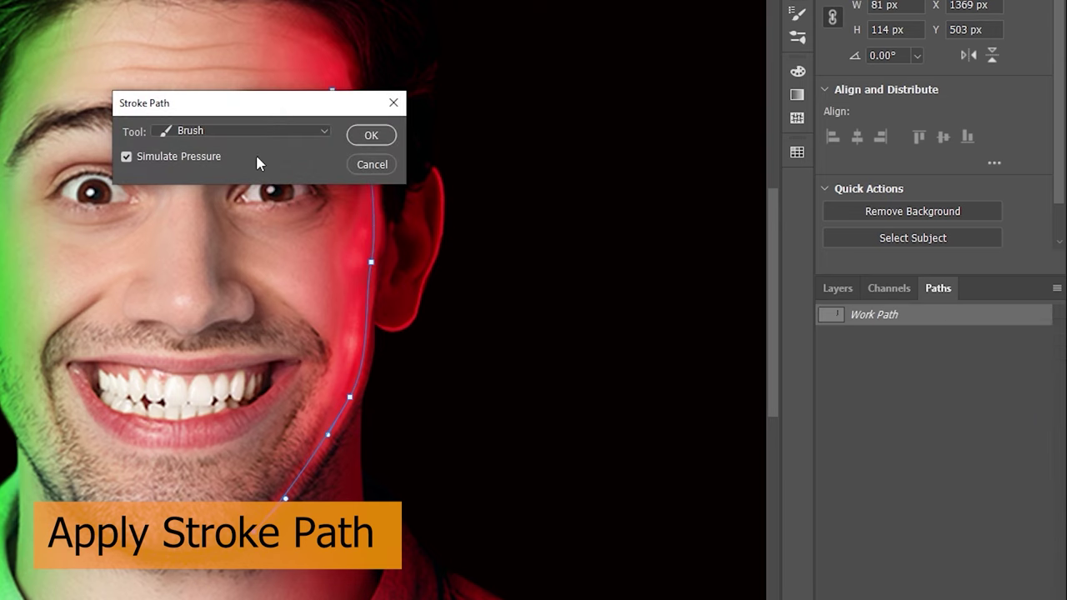
pyautogui.click(380, 137)
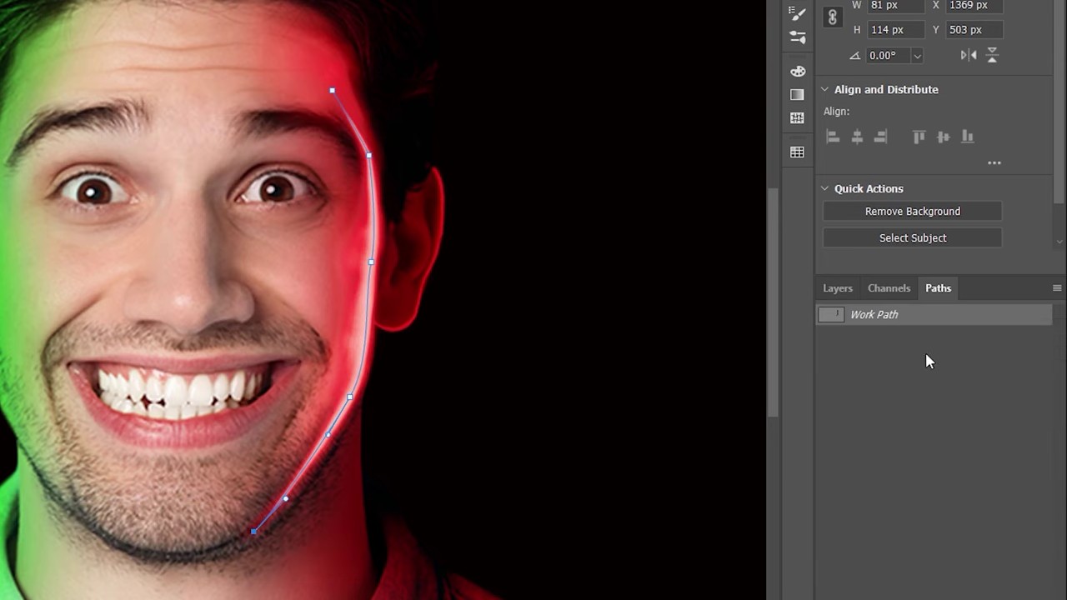
pyautogui.click(839, 292)
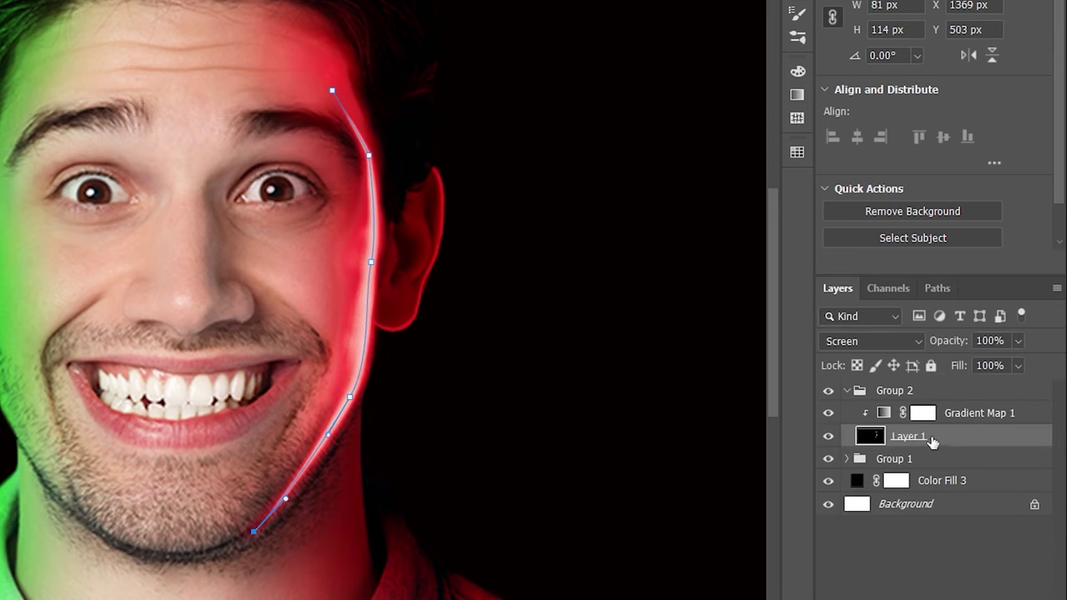
pyautogui.press('Return')
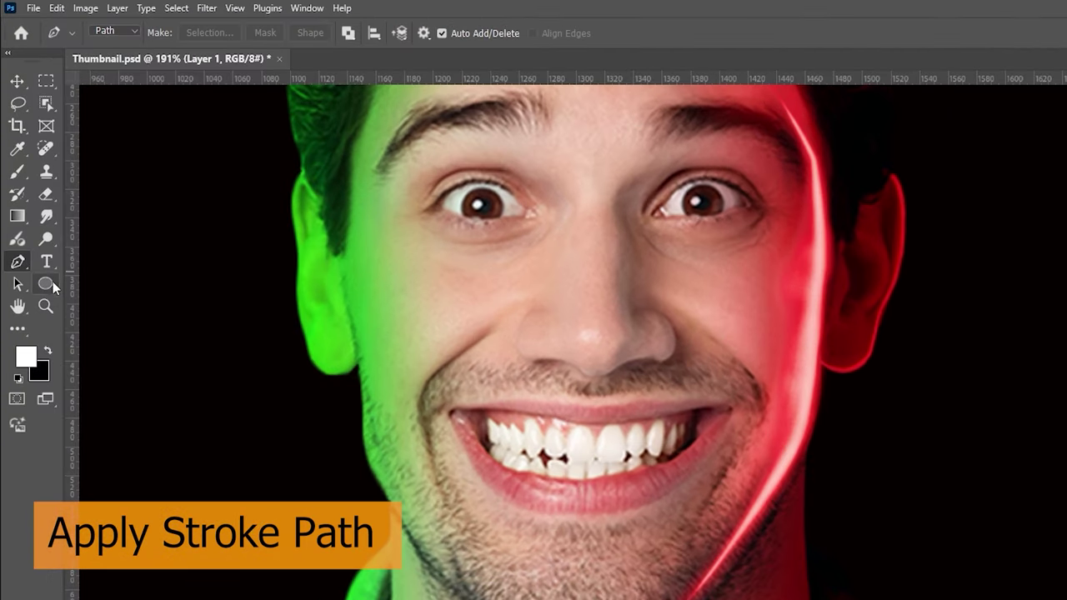
# Set up the Smudge tool with a 50 px size and 50% strength for the face-edge highlight
pyautogui.click(48, 219)
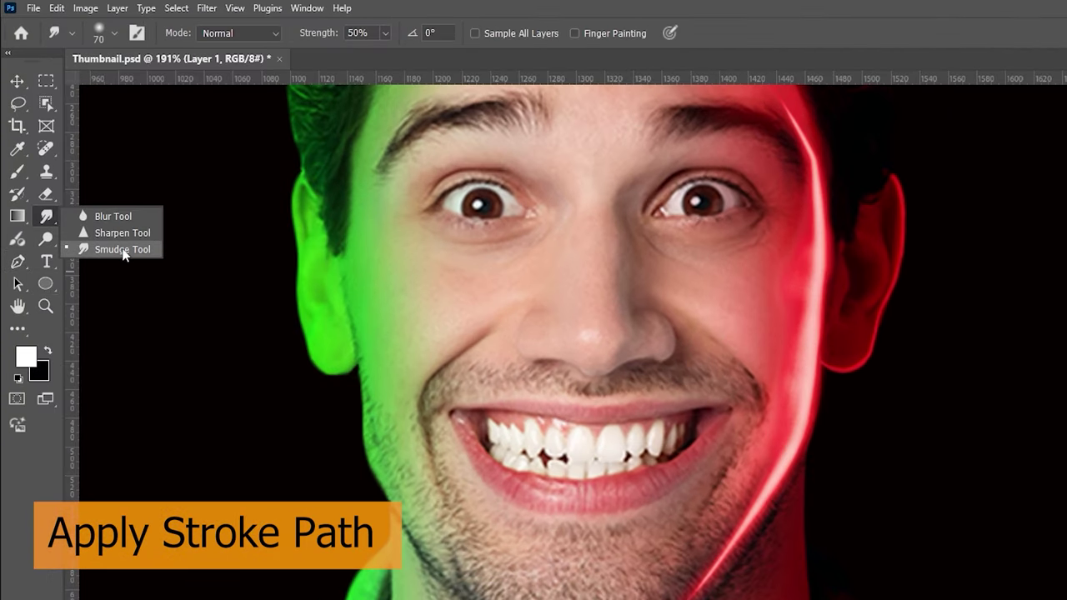
pyautogui.click(125, 248)
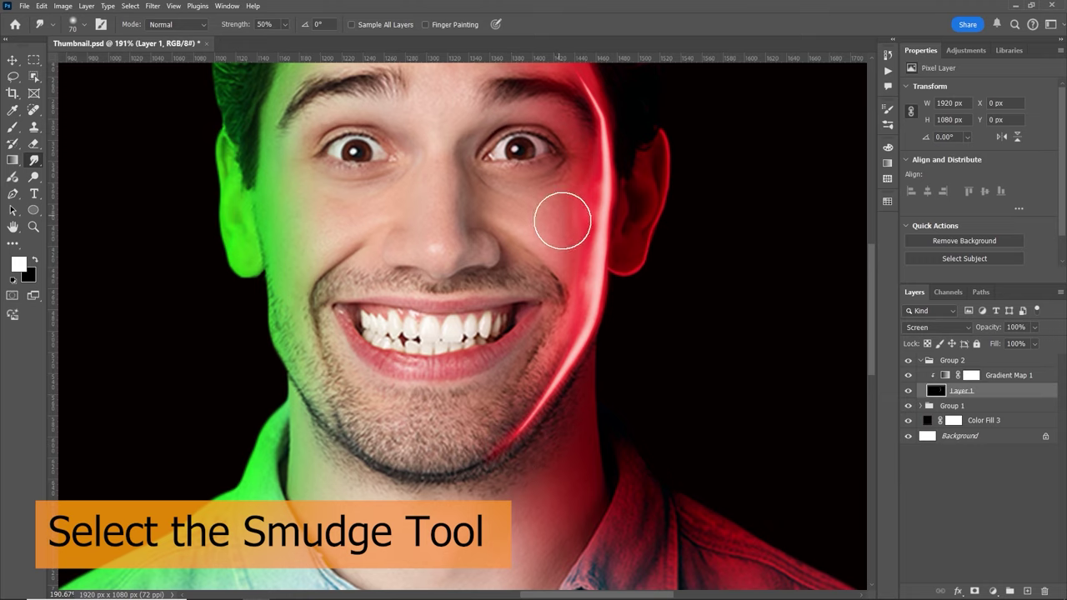
pyautogui.press('[')
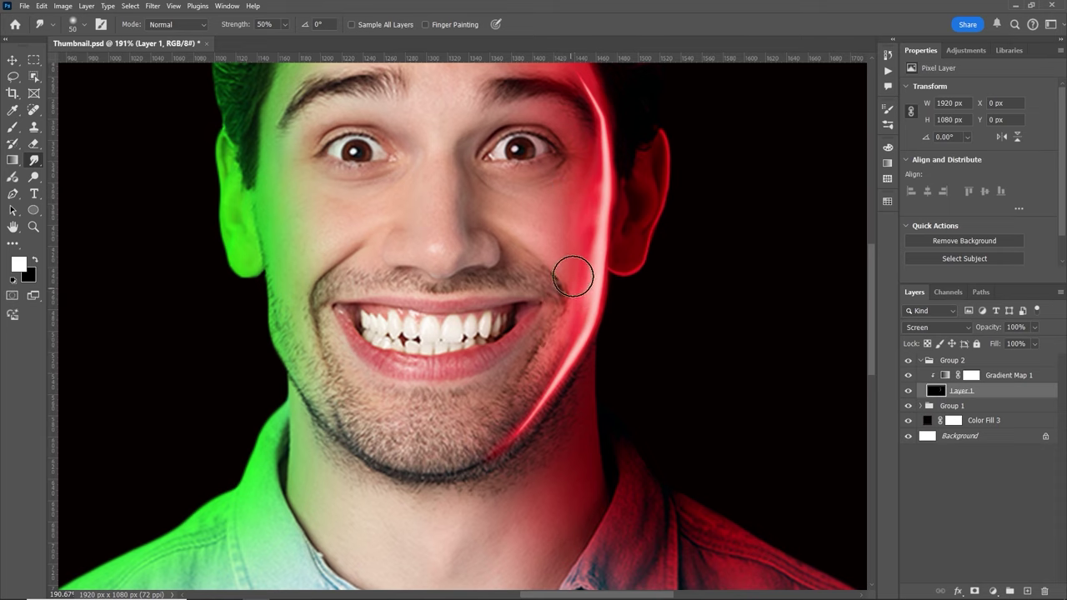
pyautogui.scroll(2, 636, 200)
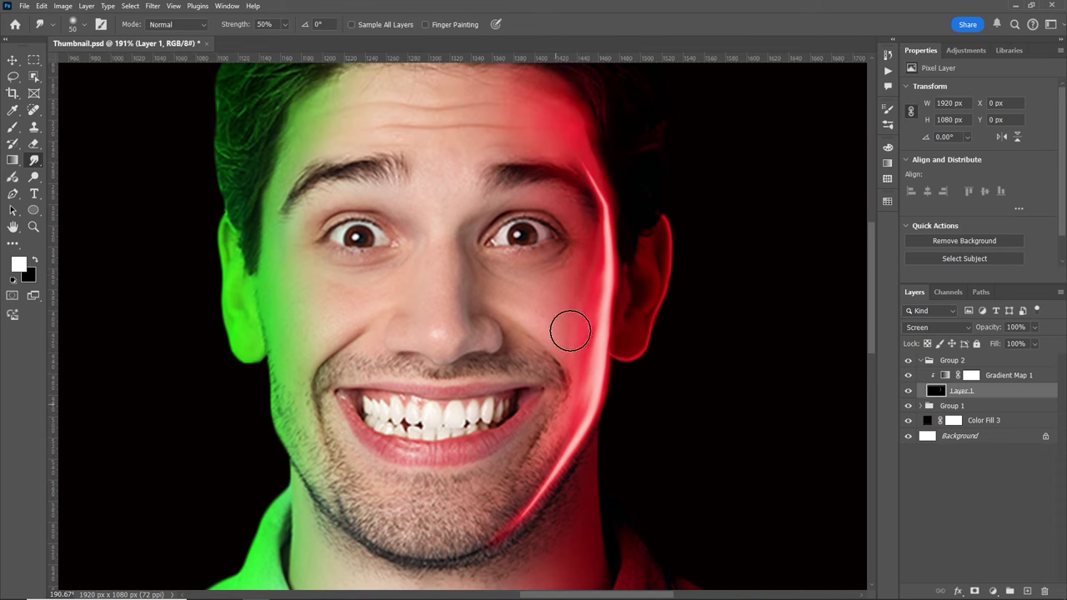
# Compare the portrait with Layer 1 hidden and shown, and undo a trial reduction of the layer's opacity
pyautogui.hotkey('ctrl', 'space')
pyautogui.moveTo(611, 302)
pyautogui.mouseDown()
pyautogui.moveTo(511, 312)
pyautogui.moveTo(571, 310)
pyautogui.mouseUp()
pyautogui.click(909, 392)
pyautogui.click(909, 393)
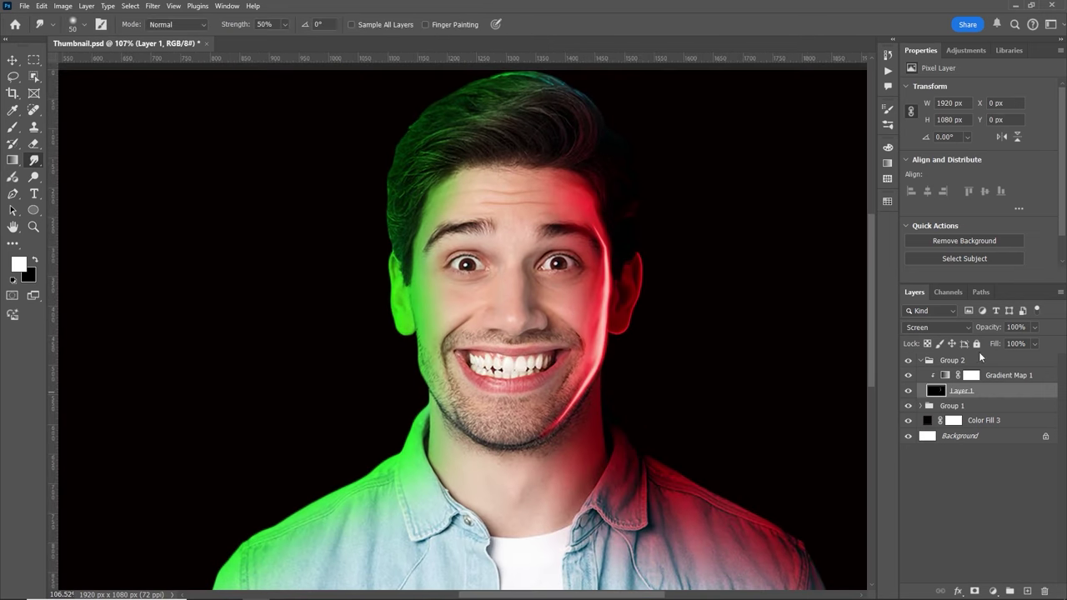
pyautogui.moveTo(981, 331); pyautogui.dragTo(964, 332)
pyautogui.hotkey('ctrl', 'z')
# Soften the bright line along the red-lit cheek and jaw with a 175 px black brush at 24% opacity and 45% flow
pyautogui.scroll(1, 657, 356)
pyautogui.press('b')
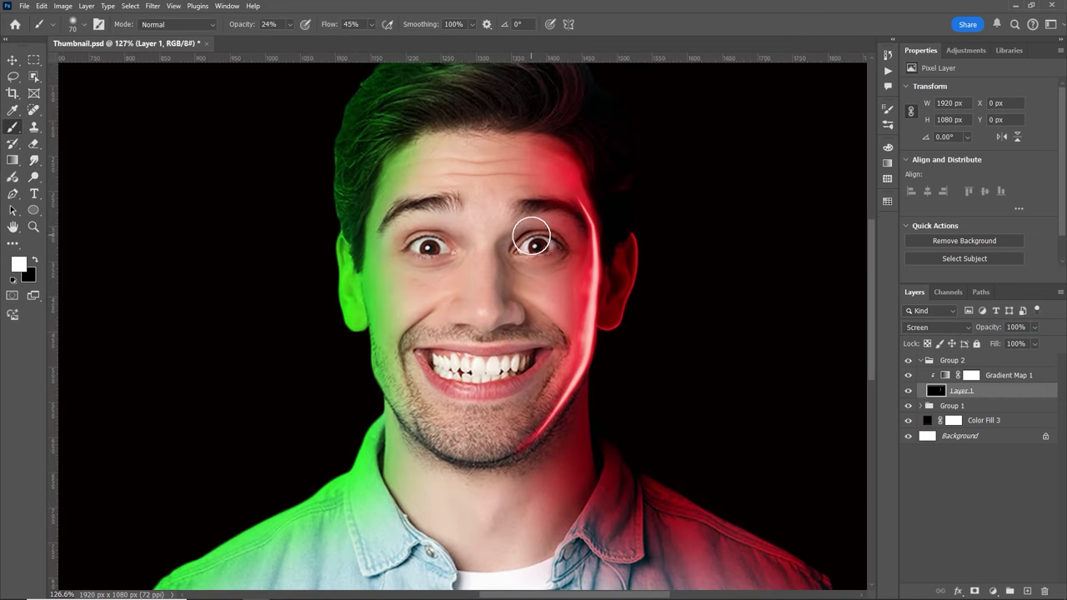
pyautogui.press(']')
pyautogui.press(']')
pyautogui.press(']')
pyautogui.press(']')
pyautogui.press(']')
pyautogui.press('x')
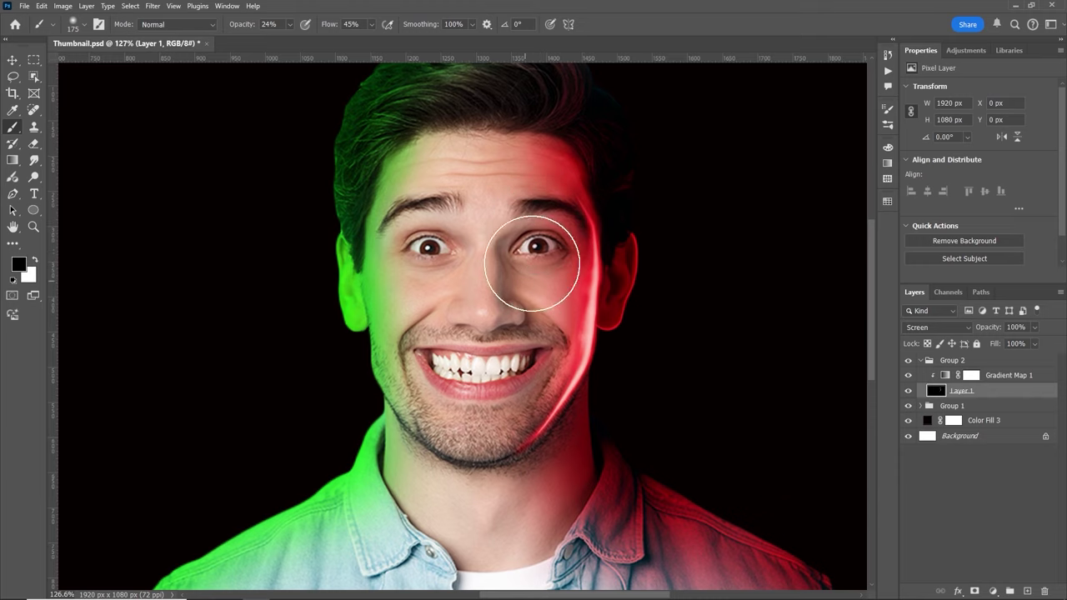
pyautogui.moveTo(524, 310)
pyautogui.mouseDown()
pyautogui.moveTo(520, 357)
pyautogui.moveTo(514, 341)
pyautogui.moveTo(484, 409)
pyautogui.moveTo(525, 364)
pyautogui.mouseUp()
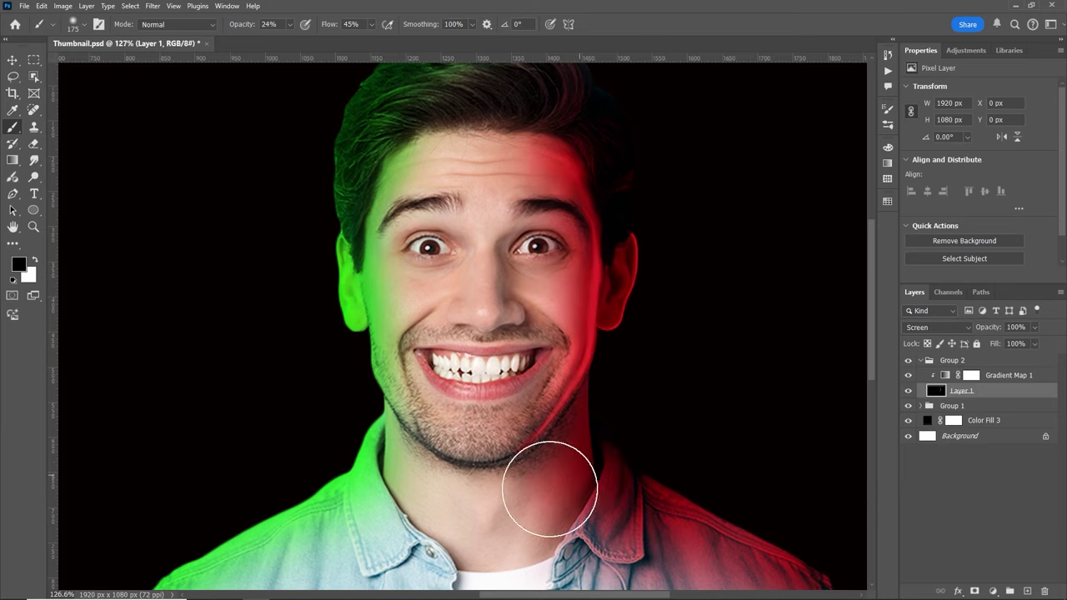
# Refine the cheek and jaw highlight with the black brush reduced to 40 px at 15% opacity and 45% flow
pyautogui.hotkey('ctrl', 'space')
pyautogui.moveTo(639, 346); pyautogui.dragTo(632, 341)
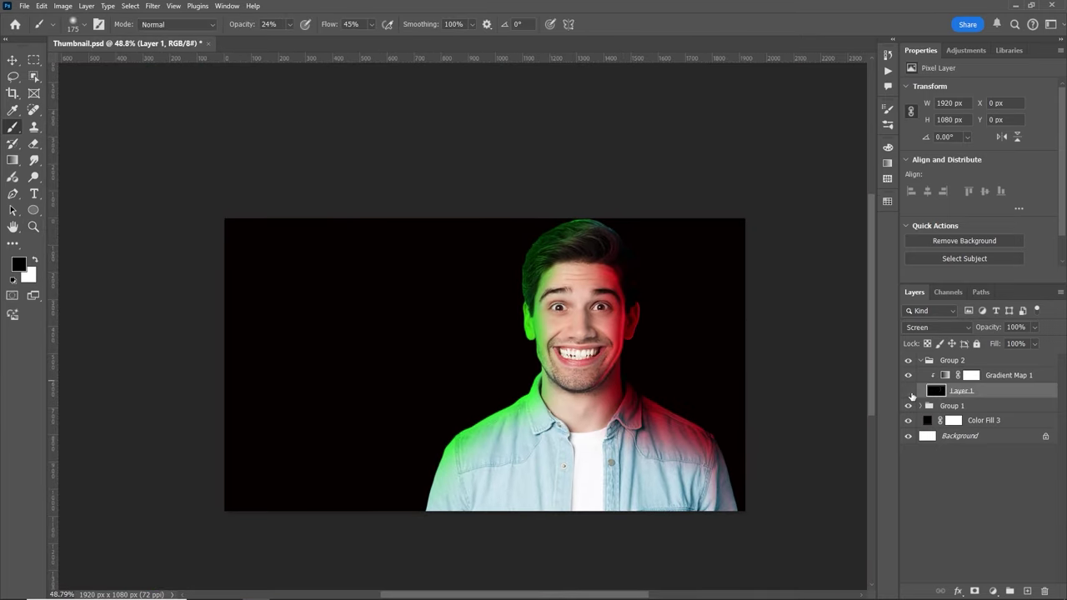
pyautogui.hotkey('ctrl', 'space')
pyautogui.moveTo(653, 277); pyautogui.dragTo(709, 278)
pyautogui.press('space')
pyautogui.moveTo(523, 408); pyautogui.dragTo(562, 364)
pyautogui.press('[')
pyautogui.press('[')
pyautogui.press('[')
pyautogui.press('[')
pyautogui.press('[')
pyautogui.press('[')
pyautogui.press('[')
pyautogui.press('[')
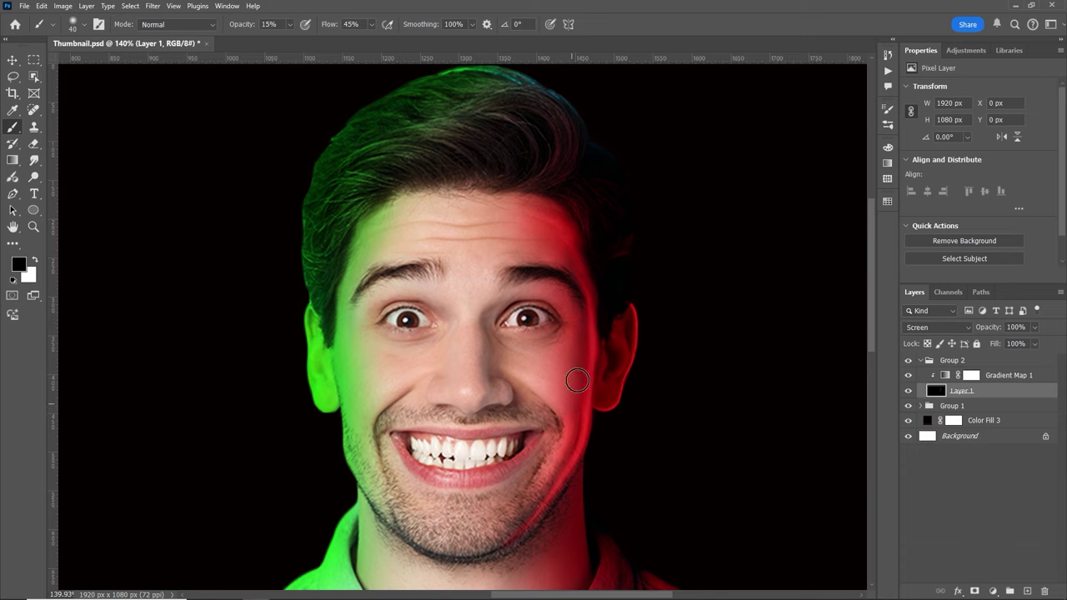
# Compare the portrait with Gradient Map 1 and Layer 1 each hidden and shown
pyautogui.moveTo(626, 370); pyautogui.dragTo(551, 371)
pyautogui.click(908, 377)
pyautogui.click(908, 378)
pyautogui.click(908, 392)
pyautogui.click(908, 391)
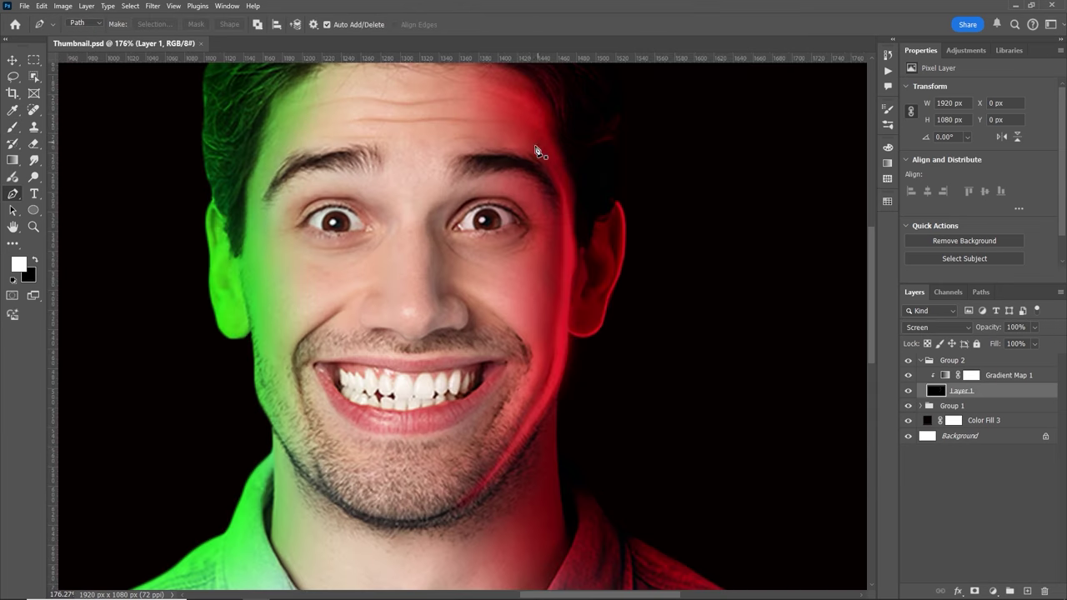
# Draw a Pen path from the temple down the red-lit cheek to the chin, and choose the 40 px Soft Round Pressure Size brush
pyautogui.click(528, 131)
pyautogui.keyDown('alt'); pyautogui.click(567, 197); pyautogui.keyUp('alt')
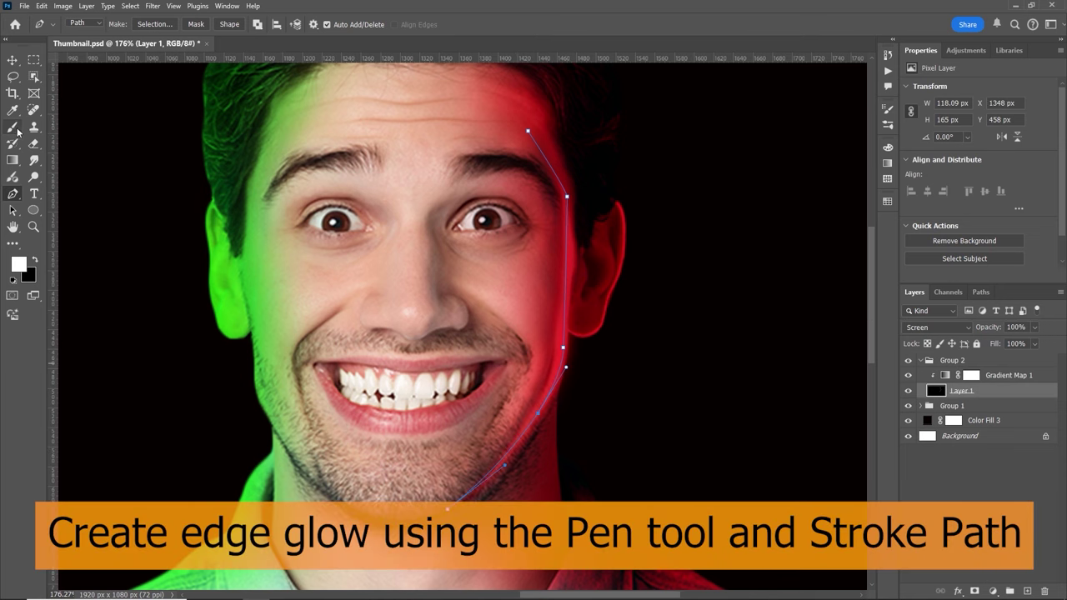
pyautogui.click(12, 127)
pyautogui.click(84, 24)
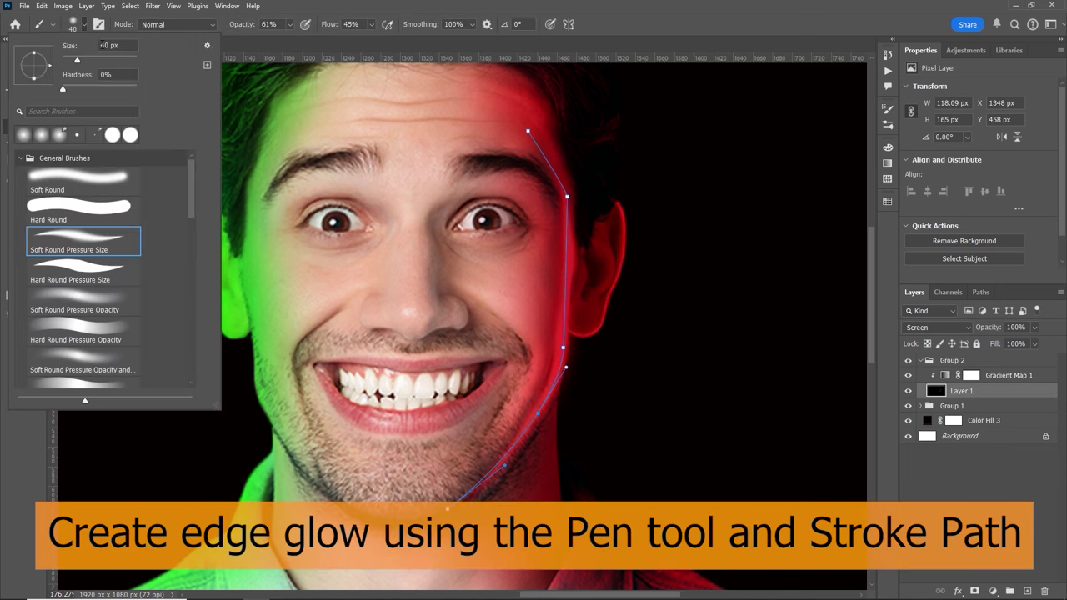
pyautogui.doubleClick(90, 237)
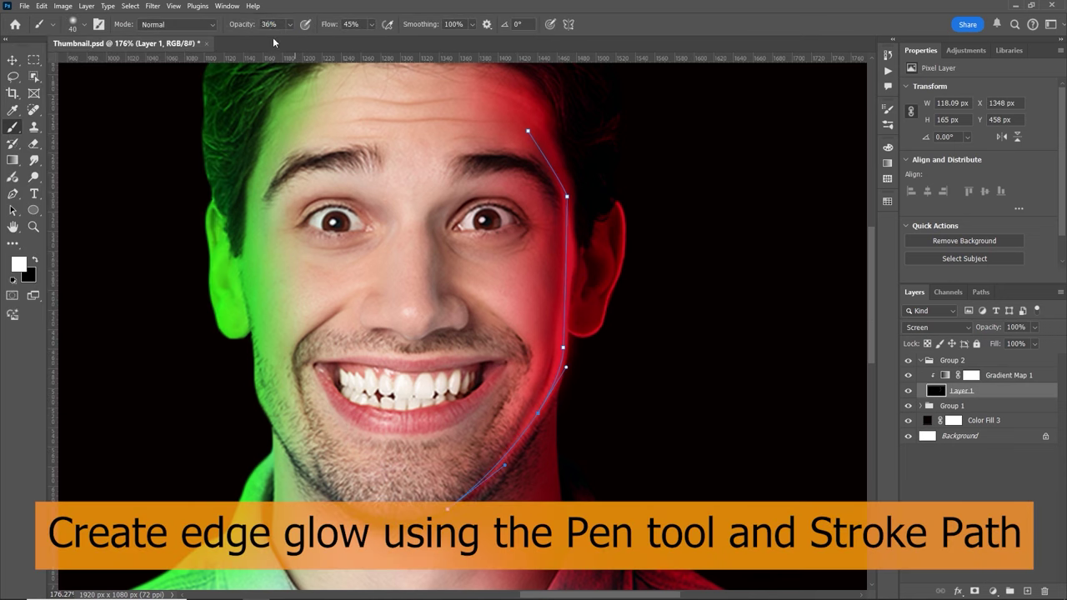
# Stroke the temple-to-chin path with the Brush and simulated pressure, set the brush opacity to 25%, and clear the path
pyautogui.click(981, 292)
pyautogui.rightClick(972, 310)
pyautogui.click(992, 377)
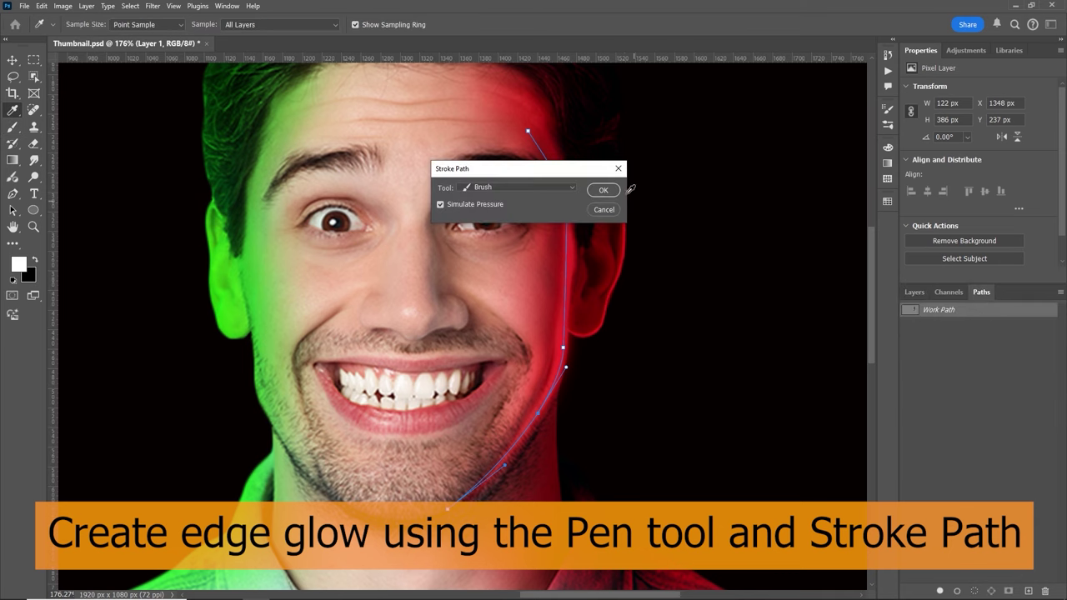
pyautogui.click(612, 192)
pyautogui.press('2')
pyautogui.press('5')
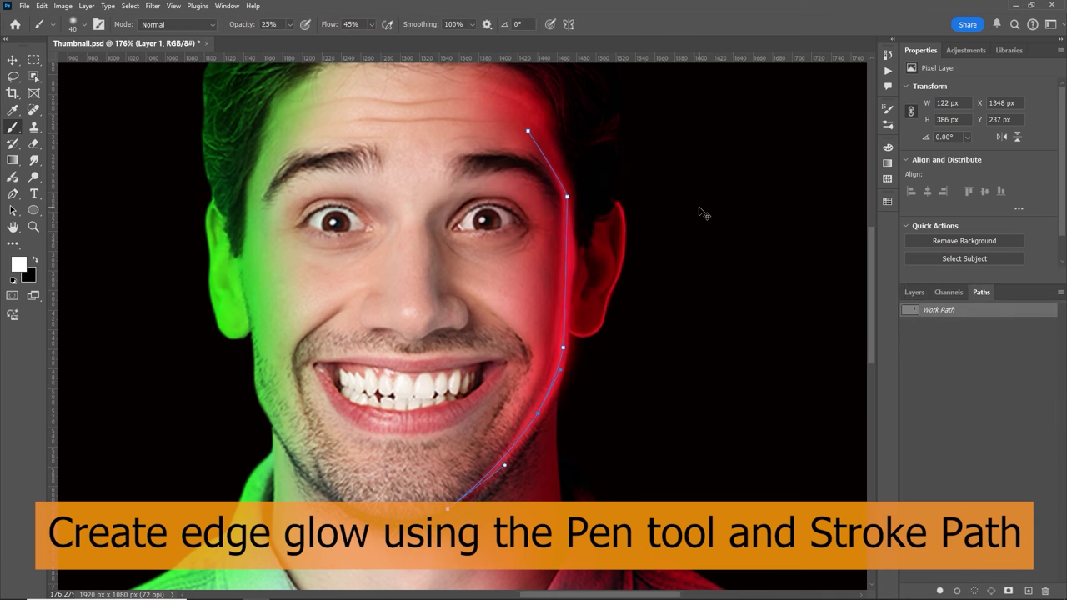
pyautogui.hotkey('ctrl', 'Return')
pyautogui.hotkey('ctrl', 'd')
# Compare the stroked face-edge glow with Layer 1 hidden and shown
pyautogui.press('z')
pyautogui.moveTo(591, 367); pyautogui.dragTo(551, 367)
pyautogui.press('b')
pyautogui.click(915, 291)
pyautogui.click(908, 391)
pyautogui.click(909, 391)
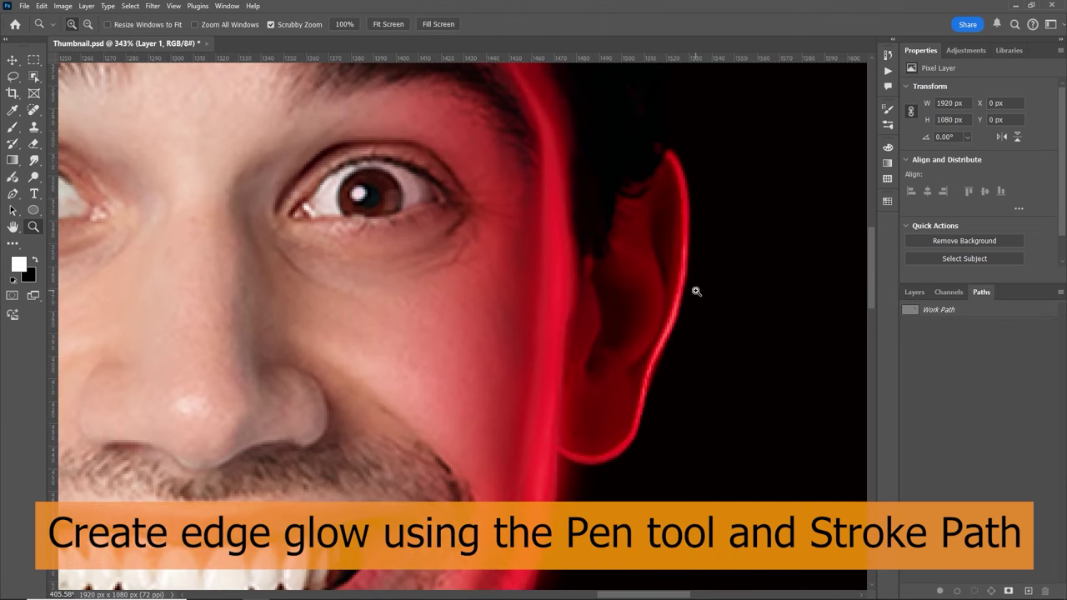
# Draw a curved Pen path along the inner folds of the red-lit ear
pyautogui.press('p')
pyautogui.click(591, 258)
pyautogui.moveTo(588, 275); pyautogui.dragTo(585, 284)
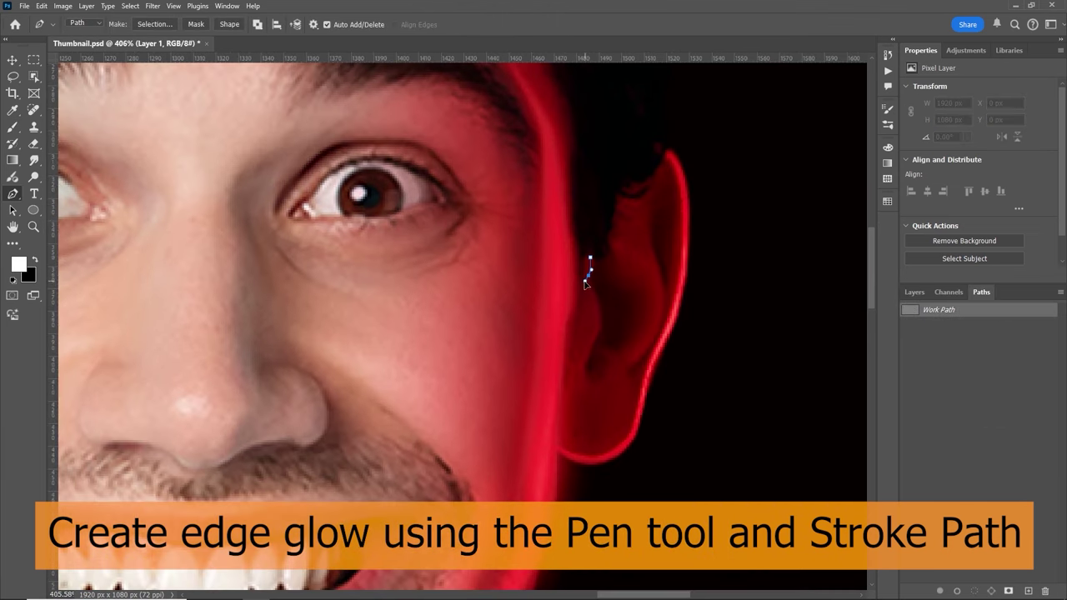
pyautogui.click(597, 345)
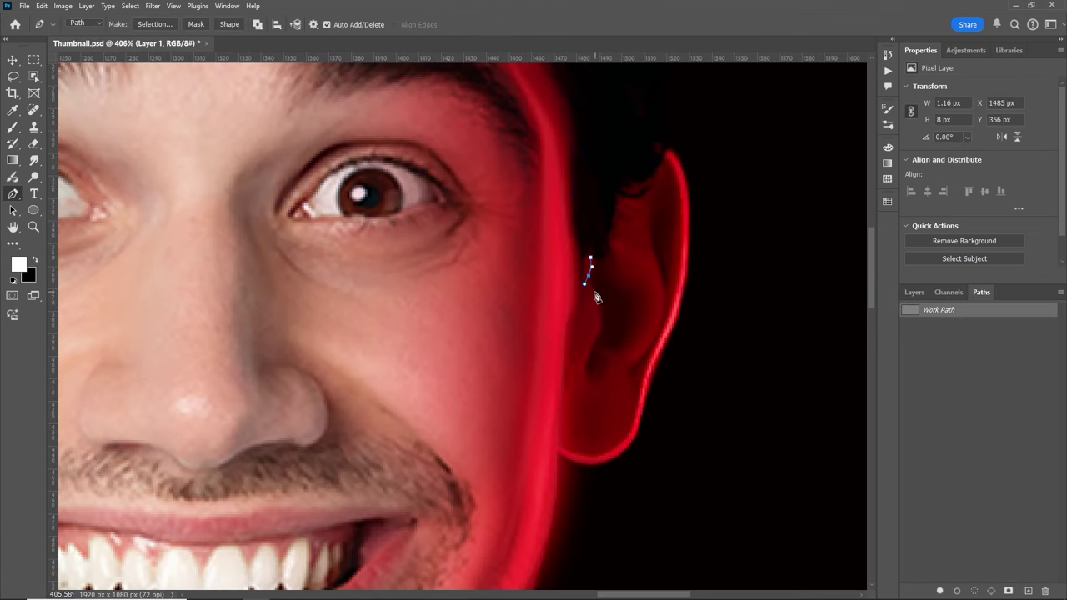
pyautogui.moveTo(600, 335); pyautogui.dragTo(592, 346)
pyautogui.moveTo(586, 379); pyautogui.dragTo(590, 388)
pyautogui.keyDown('alt'); pyautogui.click(586, 379); pyautogui.keyUp('alt')
pyautogui.moveTo(604, 352); pyautogui.dragTo(588, 325)
pyautogui.keyDown('alt'); pyautogui.click(604, 351); pyautogui.keyUp('alt')
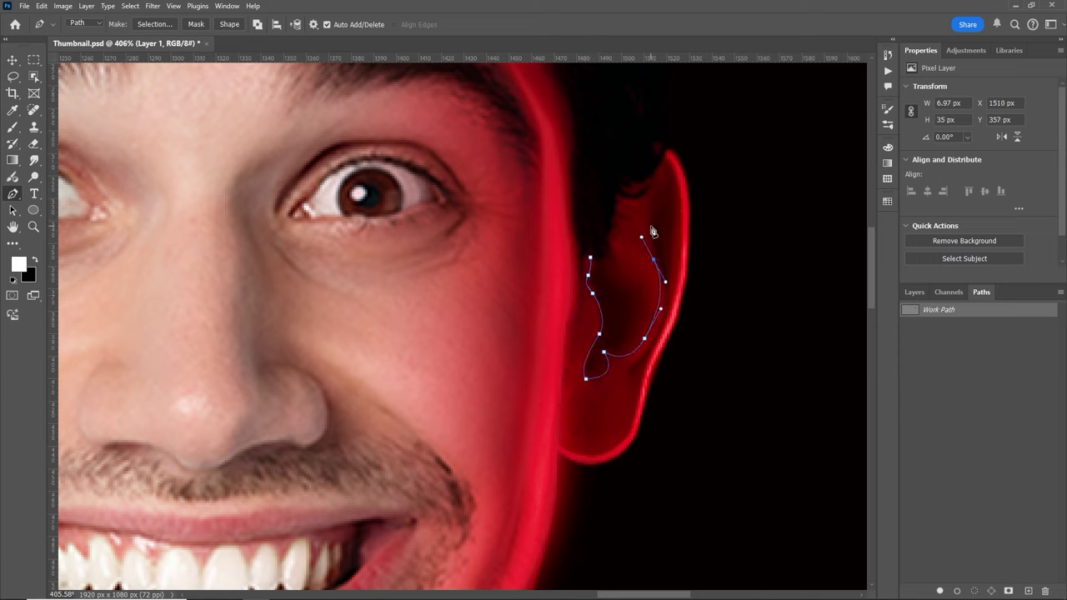
# Stroke the inner-ear path twice with the Brush and simulated pressure, and clear the path
pyautogui.rightClick(996, 311)
pyautogui.click(1000, 368)
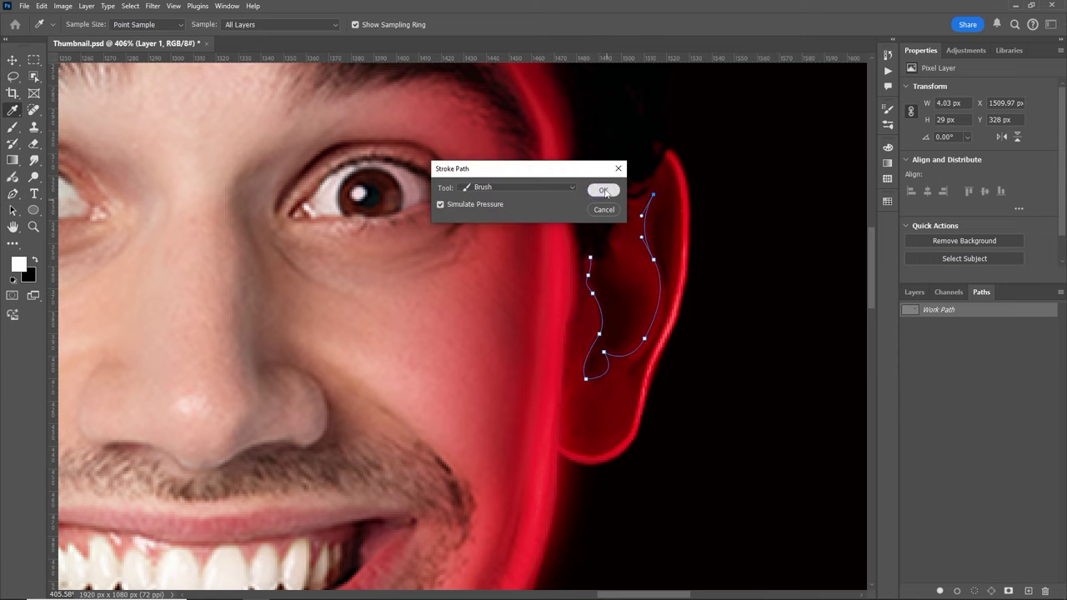
pyautogui.click(605, 191)
pyautogui.rightClick(997, 313)
pyautogui.click(1002, 369)
pyautogui.press('Return')
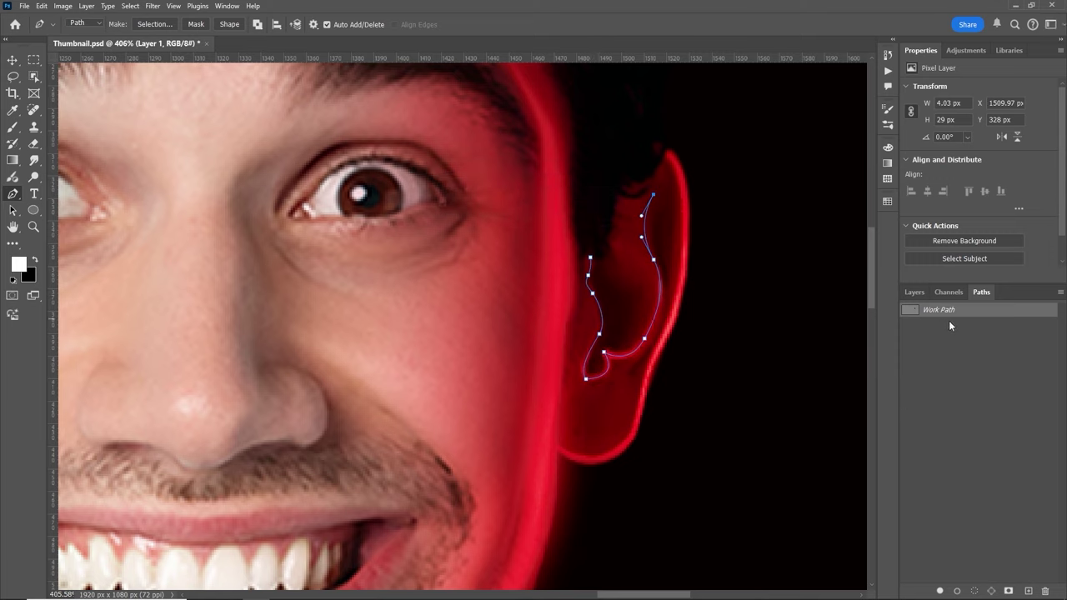
pyautogui.click(914, 292)
pyautogui.hotkey('ctrl', 'd')
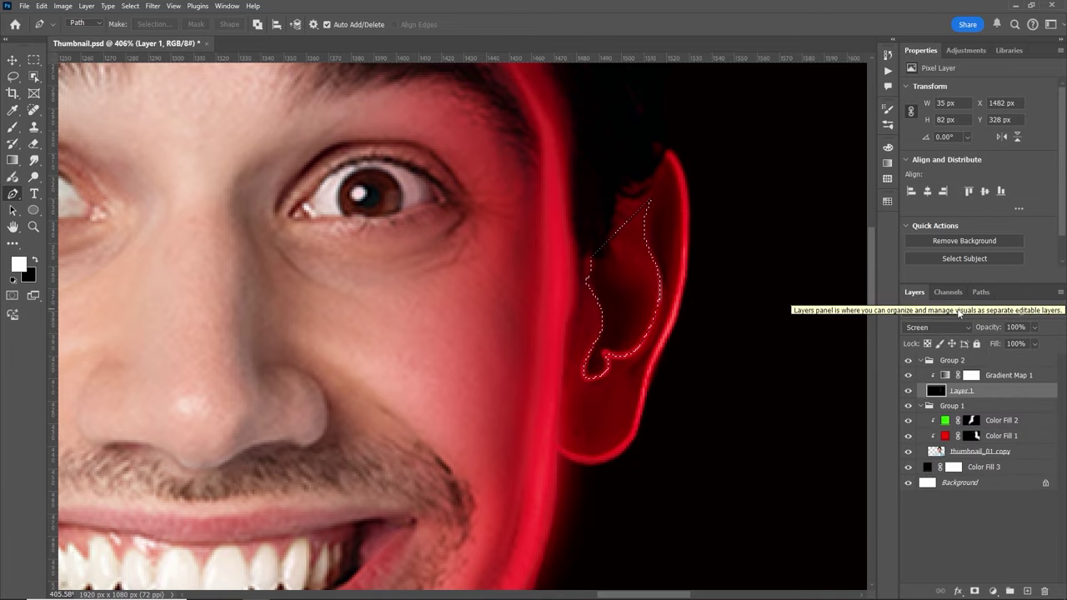
# Soften the inner-ear highlight on Layer 1 with a small black brush, down to 9 px at 25% opacity and 100% flow
pyautogui.press('z')
pyautogui.moveTo(698, 314)
pyautogui.mouseDown()
pyautogui.moveTo(581, 343)
pyautogui.moveTo(688, 314)
pyautogui.mouseUp()
pyautogui.press('x')
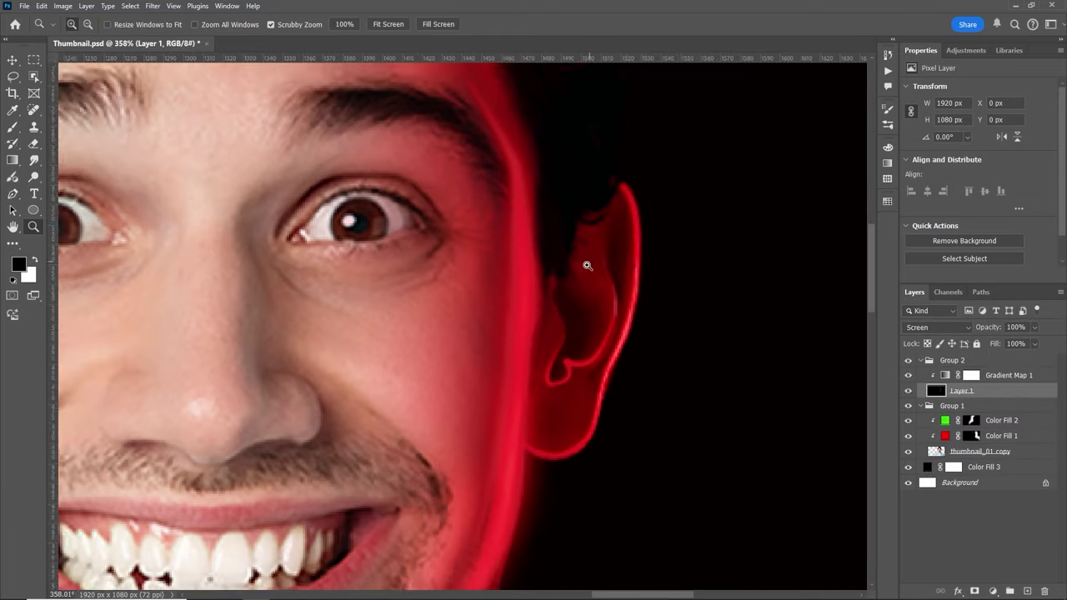
pyautogui.moveTo(594, 272); pyautogui.dragTo(647, 277)
pyautogui.press('b')
pyautogui.moveTo(589, 397); pyautogui.dragTo(605, 349)
pyautogui.press('[')
pyautogui.press('[')
pyautogui.press('[')
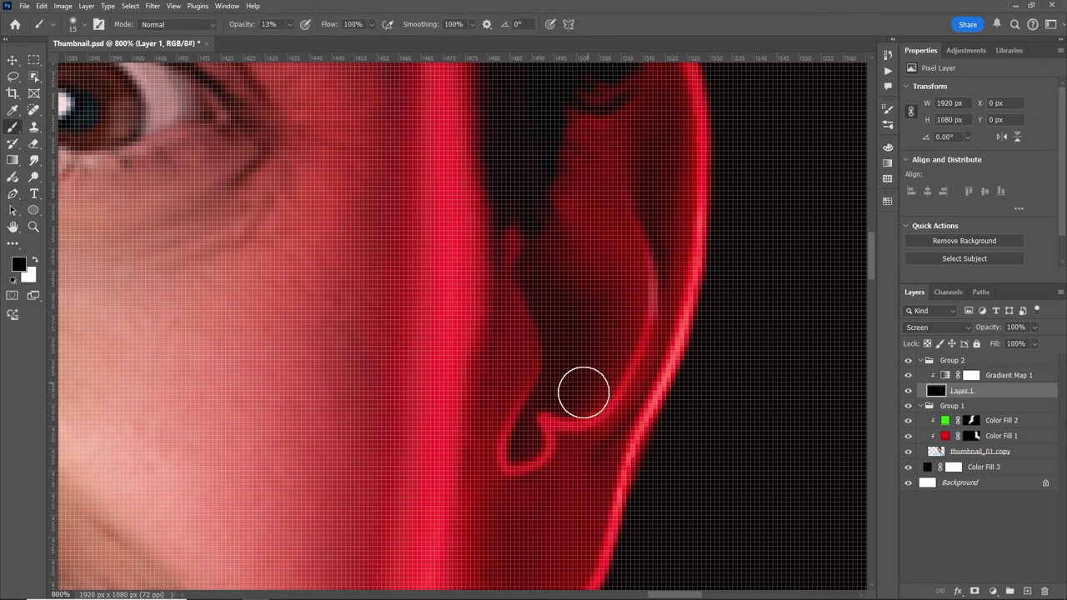
pyautogui.scroll(-2, 584, 380)
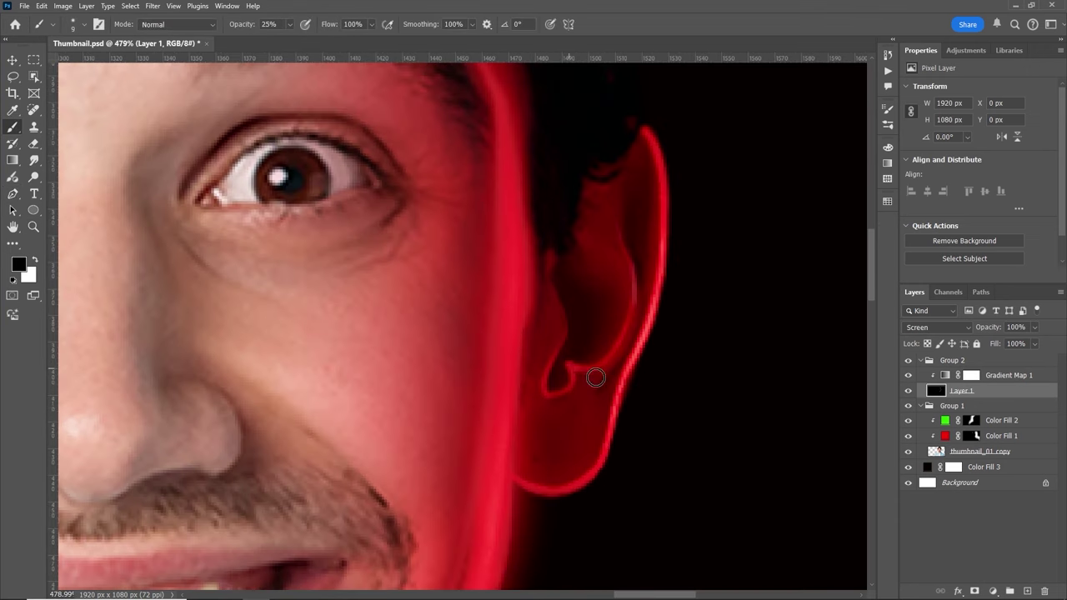
# Draw a curved Pen path from beside the red-lit ear down the face edge to where the jaw meets the neck
pyautogui.scroll(-5, 646, 297)
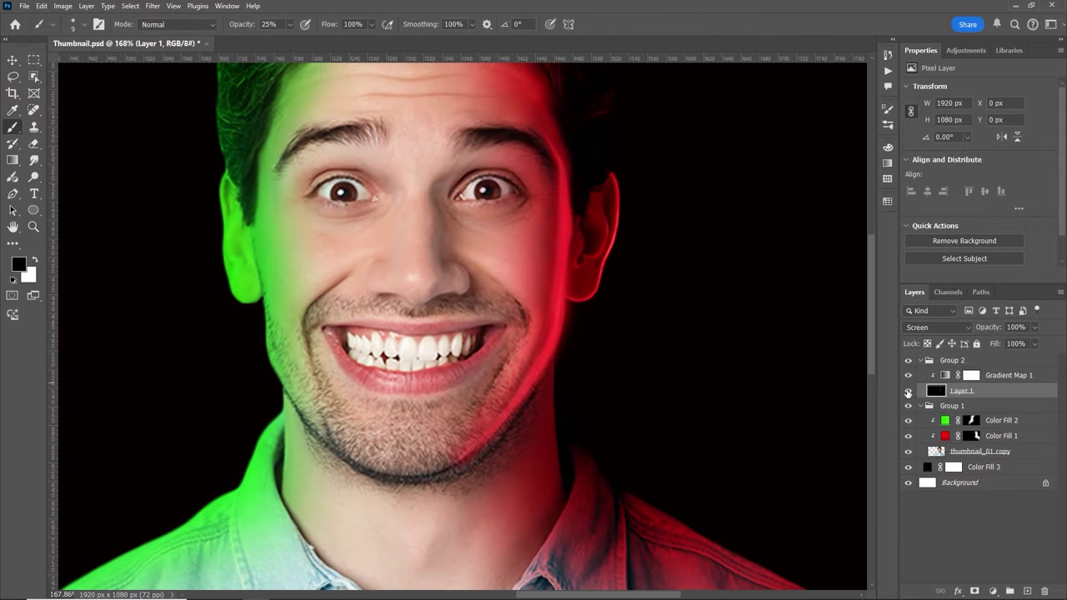
pyautogui.press('p')
pyautogui.click(528, 203)
pyautogui.click(523, 234)
pyautogui.click(524, 253)
pyautogui.scroll(5, 538, 292)
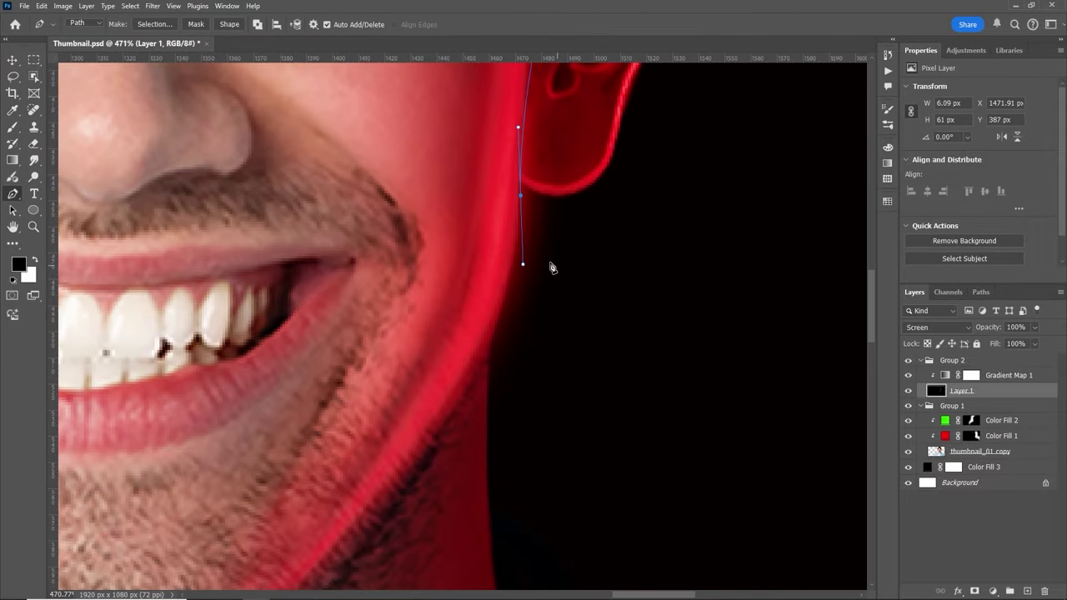
pyautogui.moveTo(481, 350); pyautogui.dragTo(467, 381)
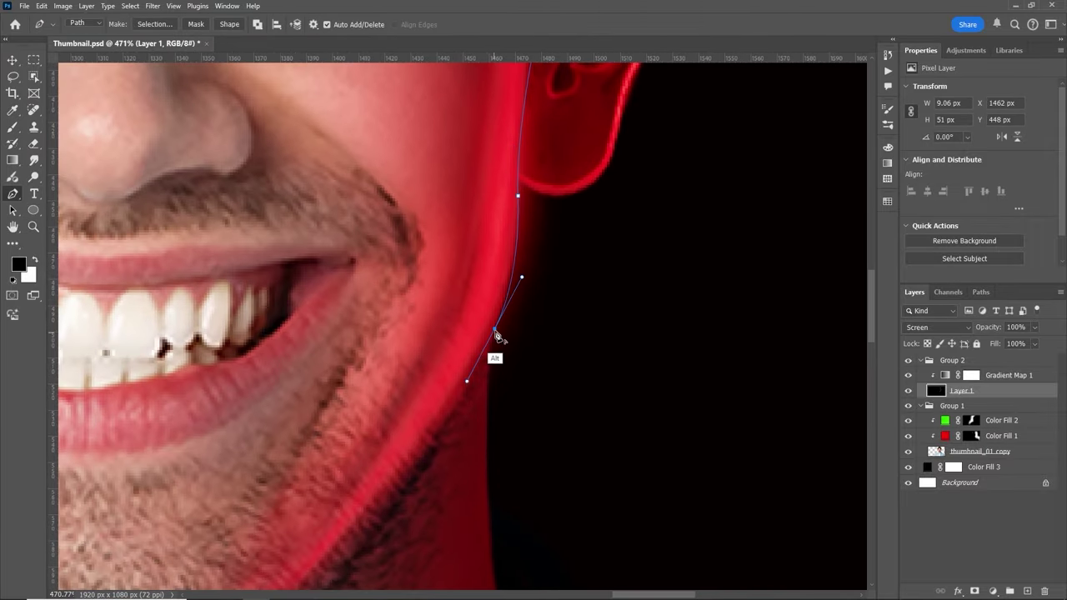
pyautogui.keyDown('alt'); pyautogui.click(494, 329); pyautogui.keyUp('alt')
# Continue the Pen path down the red-lit neck edge, ending inside the shirt collar
pyautogui.moveTo(551, 368); pyautogui.dragTo(572, 234)
pyautogui.moveTo(511, 345)
pyautogui.mouseDown()
pyautogui.moveTo(523, 400)
pyautogui.moveTo(516, 445)
pyautogui.moveTo(508, 349)
pyautogui.mouseUp()
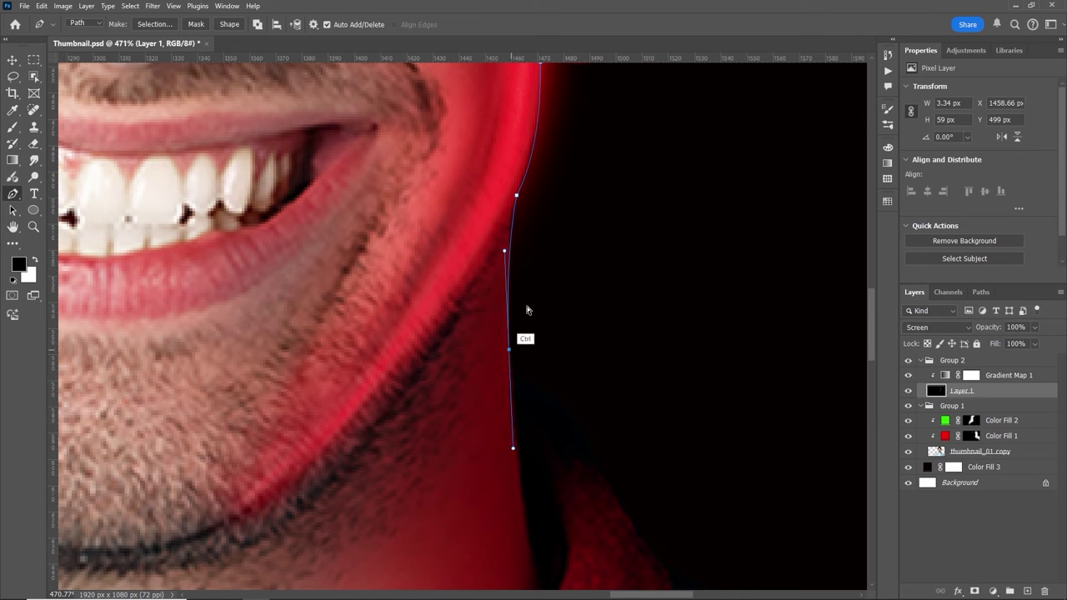
pyautogui.moveTo(504, 250); pyautogui.dragTo(503, 240)
pyautogui.moveTo(547, 368); pyautogui.dragTo(539, 195)
pyautogui.moveTo(529, 404); pyautogui.dragTo(547, 463)
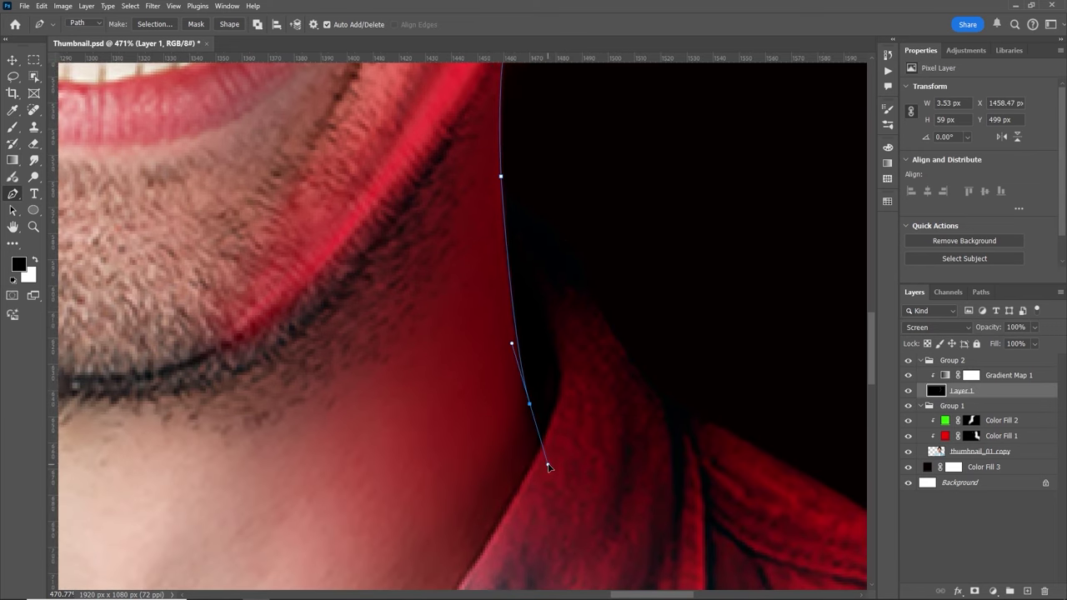
pyautogui.keyDown('alt'); pyautogui.click(530, 403); pyautogui.keyUp('alt')
pyautogui.moveTo(592, 323)
pyautogui.mouseDown()
pyautogui.moveTo(595, 236)
pyautogui.moveTo(589, 286)
pyautogui.mouseUp()
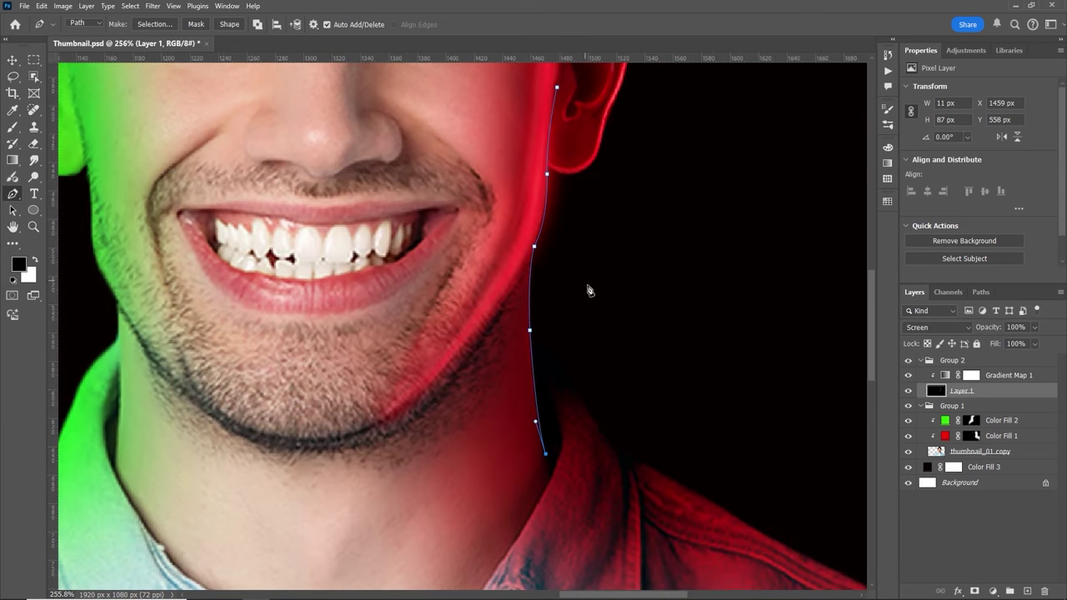
# Stroke the neck path on Layer 1 with the Brush in white, and clear the path from view
pyautogui.click(35, 260)
pyautogui.press('b')
pyautogui.click(960, 257)
pyautogui.rightClick(993, 280)
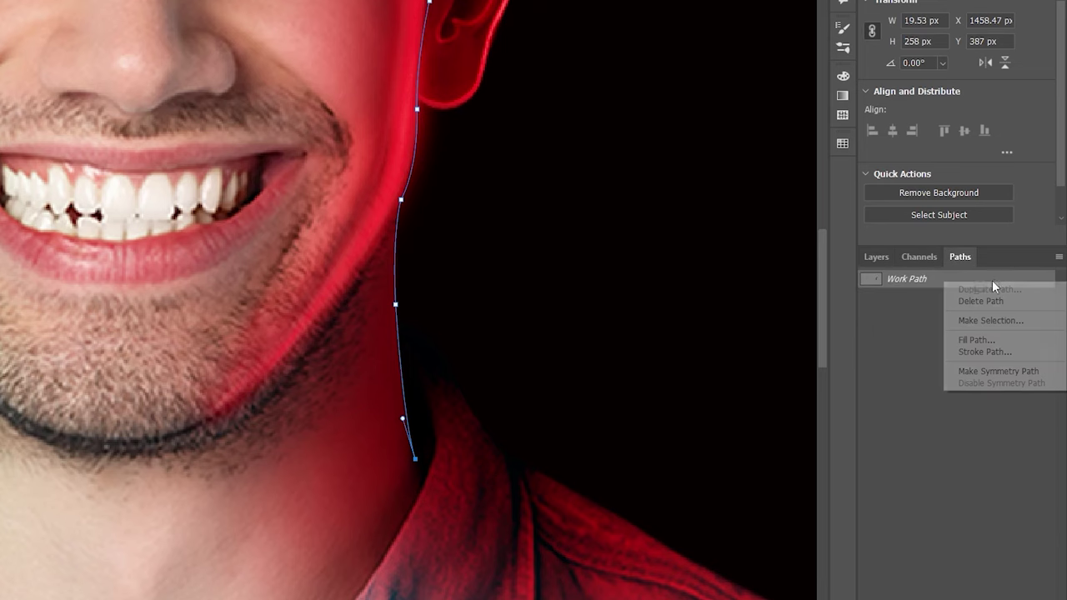
pyautogui.click(977, 351)
pyautogui.click(482, 131)
pyautogui.click(877, 257)
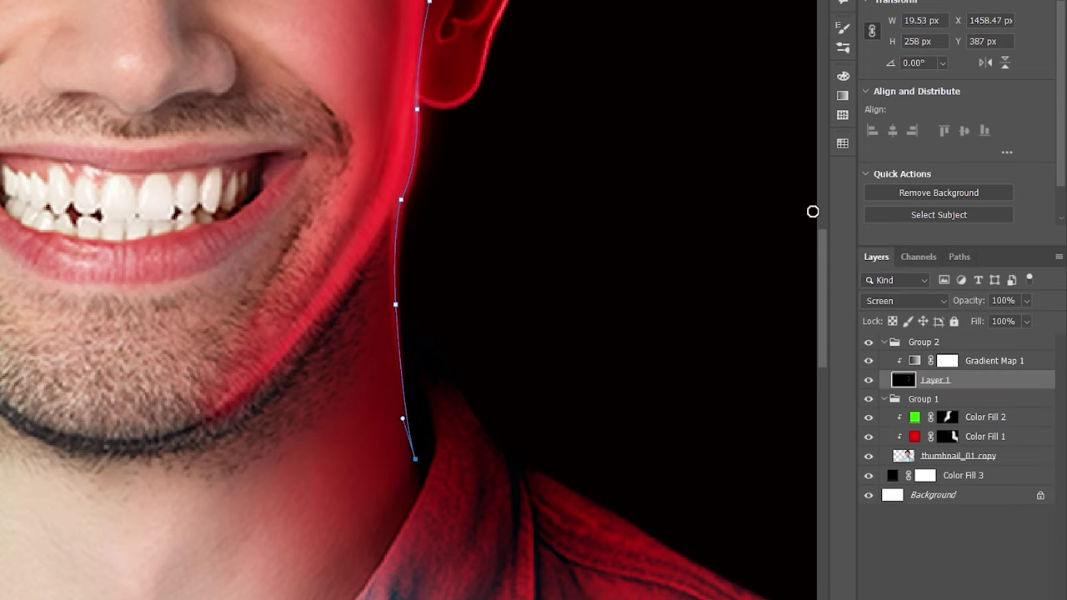
pyautogui.hotkey('ctrl', 'Return')
pyautogui.hotkey('ctrl', 'd')
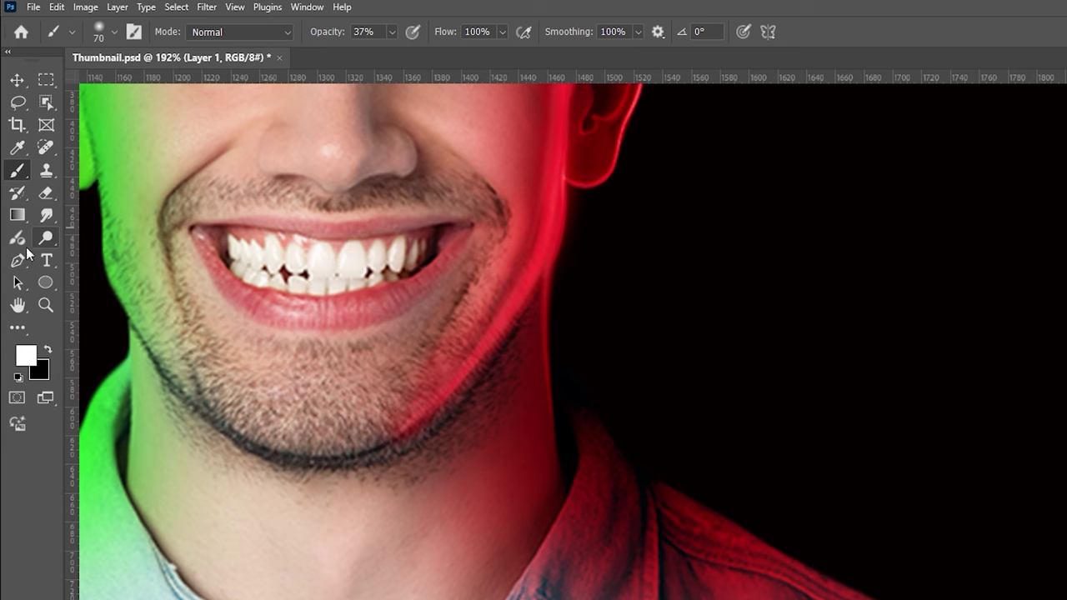
# Set the brush to 45 px at 26% opacity and hide the Color Fill 1 layer in Group 1
pyautogui.click(115, 32)
pyautogui.moveTo(329, 35); pyautogui.dragTo(324, 36)
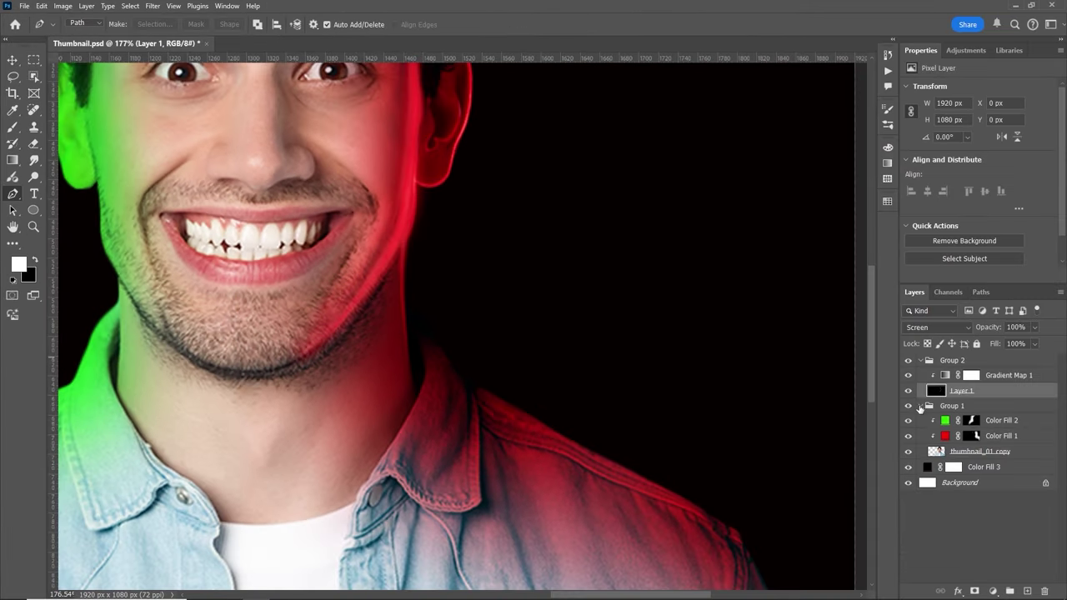
pyautogui.click(920, 406)
pyautogui.click(908, 406)
pyautogui.click(909, 406)
pyautogui.click(921, 406)
pyautogui.click(908, 436)
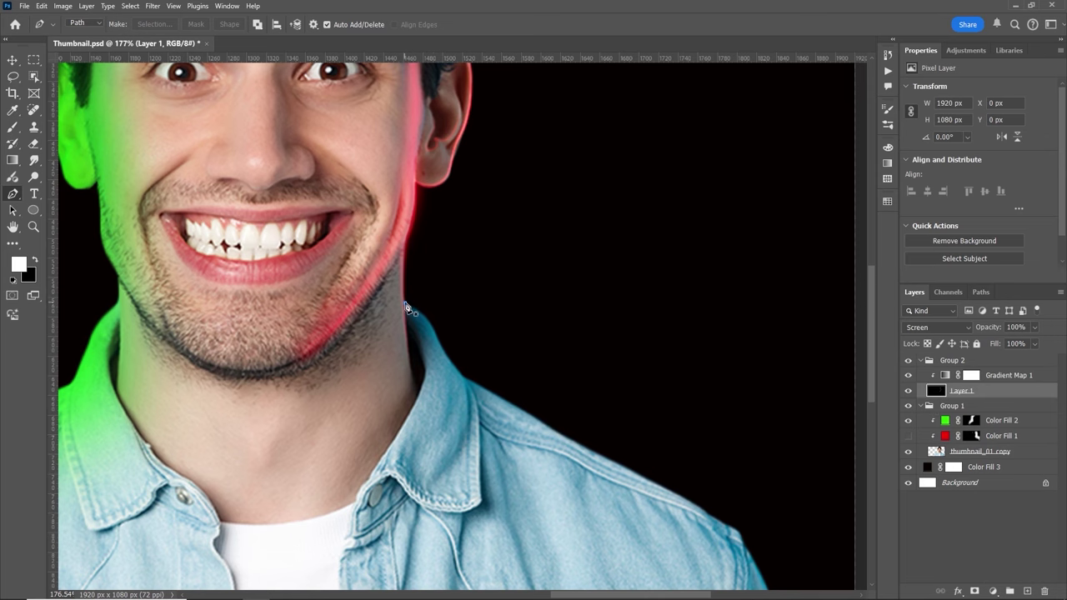
# Draw a curved Pen path along the outer edge of the collar on the red-lit side, down to the shoulder
pyautogui.moveTo(432, 332)
pyautogui.mouseDown()
pyautogui.moveTo(445, 362)
pyautogui.moveTo(477, 286)
pyautogui.moveTo(467, 356)
pyautogui.moveTo(466, 312)
pyautogui.mouseUp()
pyautogui.hotkey('ctrl', 'z')
pyautogui.click(391, 275)
pyautogui.keyDown('alt'); pyautogui.click(446, 320); pyautogui.keyUp('alt')
pyautogui.moveTo(438, 306); pyautogui.dragTo(450, 330)
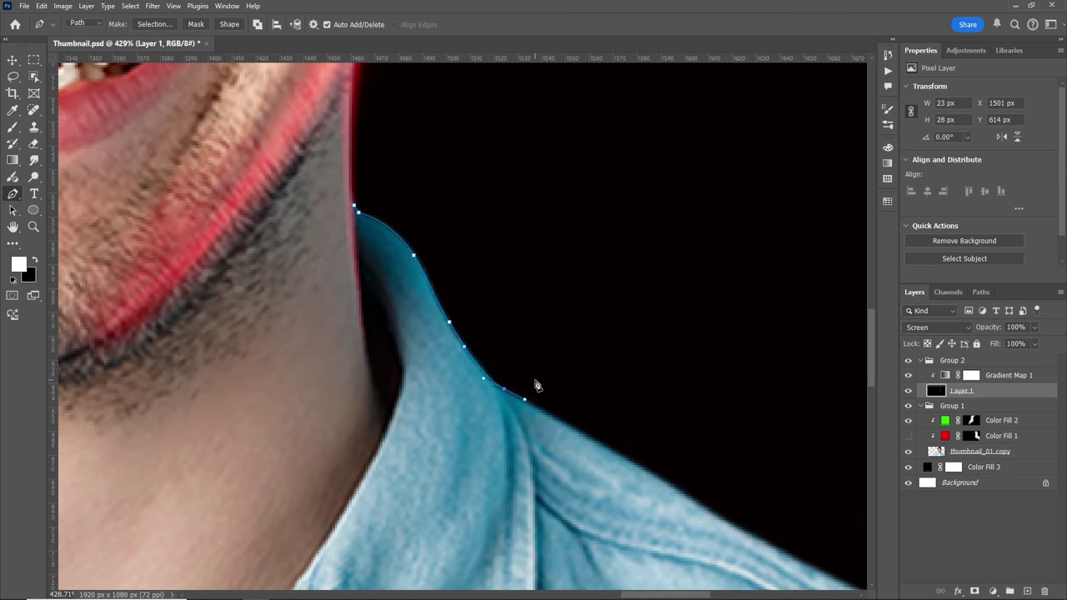
# Extend the Pen path along the top of the shoulder to its outer corner
pyautogui.moveTo(538, 384); pyautogui.dragTo(391, 277)
pyautogui.moveTo(531, 383); pyautogui.dragTo(474, 316)
pyautogui.moveTo(583, 405); pyautogui.dragTo(645, 431)
pyautogui.keyDown('alt'); pyautogui.click(585, 406); pyautogui.keyUp('alt')
pyautogui.moveTo(720, 436); pyautogui.dragTo(498, 322)
pyautogui.moveTo(585, 414); pyautogui.dragTo(648, 454)
pyautogui.moveTo(684, 489); pyautogui.dragTo(694, 508)
pyautogui.moveTo(716, 451); pyautogui.dragTo(636, 179)
pyautogui.keyDown('alt'); pyautogui.click(606, 220); pyautogui.keyUp('alt')
# Continue the Pen path down the outer edge of the sleeve to the lower canvas edge
pyautogui.moveTo(695, 414); pyautogui.dragTo(673, 255)
pyautogui.moveTo(713, 378); pyautogui.dragTo(650, 378)
pyautogui.moveTo(728, 453); pyautogui.dragTo(733, 465)
pyautogui.moveTo(659, 285); pyautogui.dragTo(564, 283)
pyautogui.moveTo(595, 155); pyautogui.dragTo(657, 152)
pyautogui.moveTo(655, 461); pyautogui.dragTo(593, 335)
# Stroke the collar and shoulder path with the white Brush at 45 px and 26% opacity, and clear the path
pyautogui.press('b')
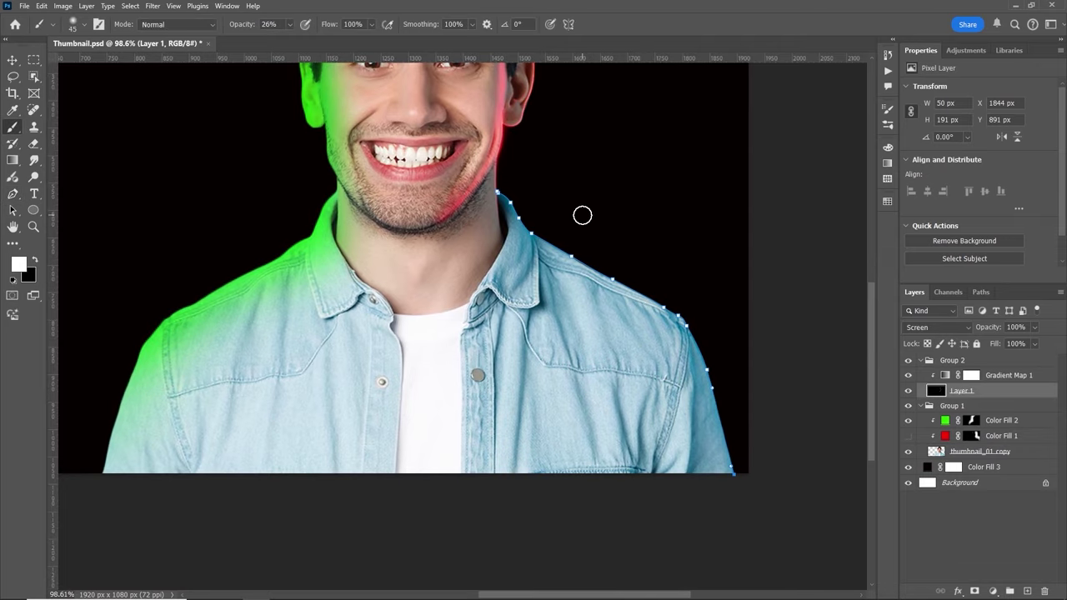
pyautogui.click(939, 255)
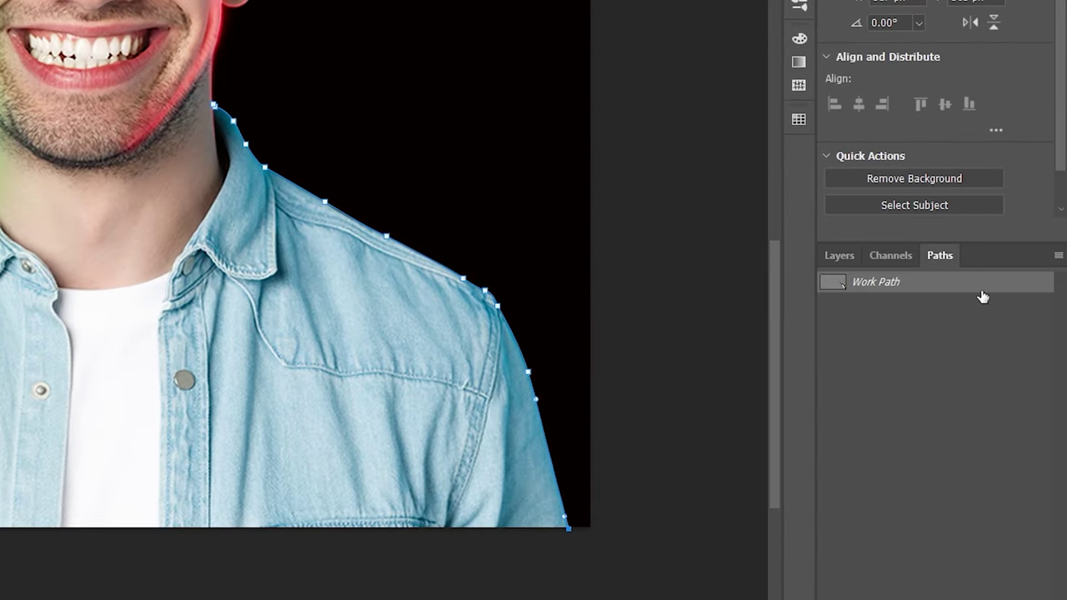
pyautogui.rightClick(982, 293)
pyautogui.click(963, 365)
pyautogui.click(369, 102)
pyautogui.press('v')
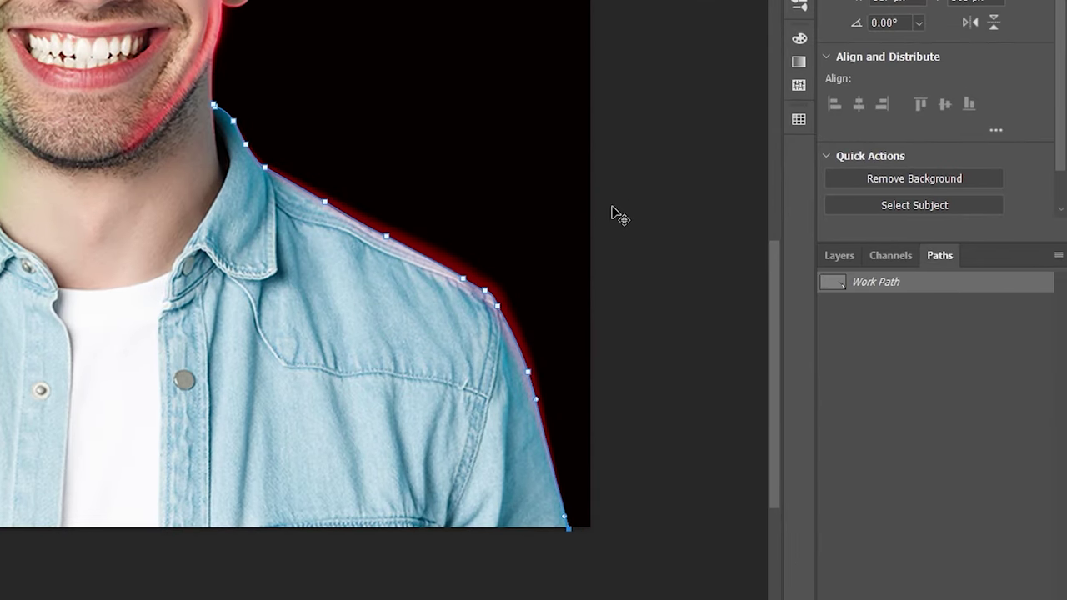
pyautogui.hotkey('ctrl', 'Return')
pyautogui.hotkey('ctrl', 'd')
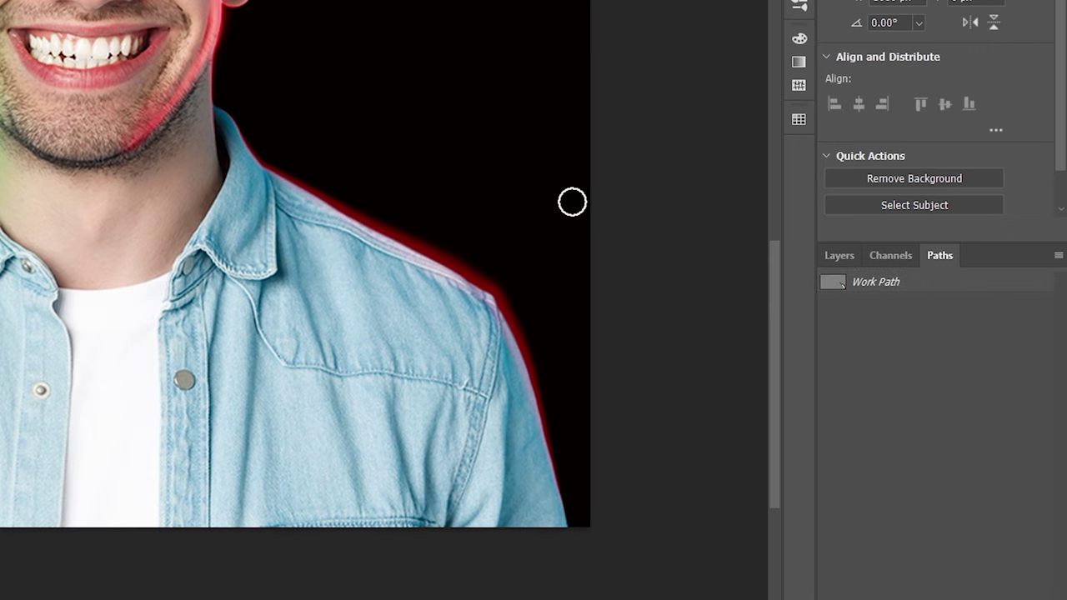
# Turn the visibility of the Color Fill 1 layer back on
pyautogui.moveTo(462, 187); pyautogui.dragTo(507, 181)
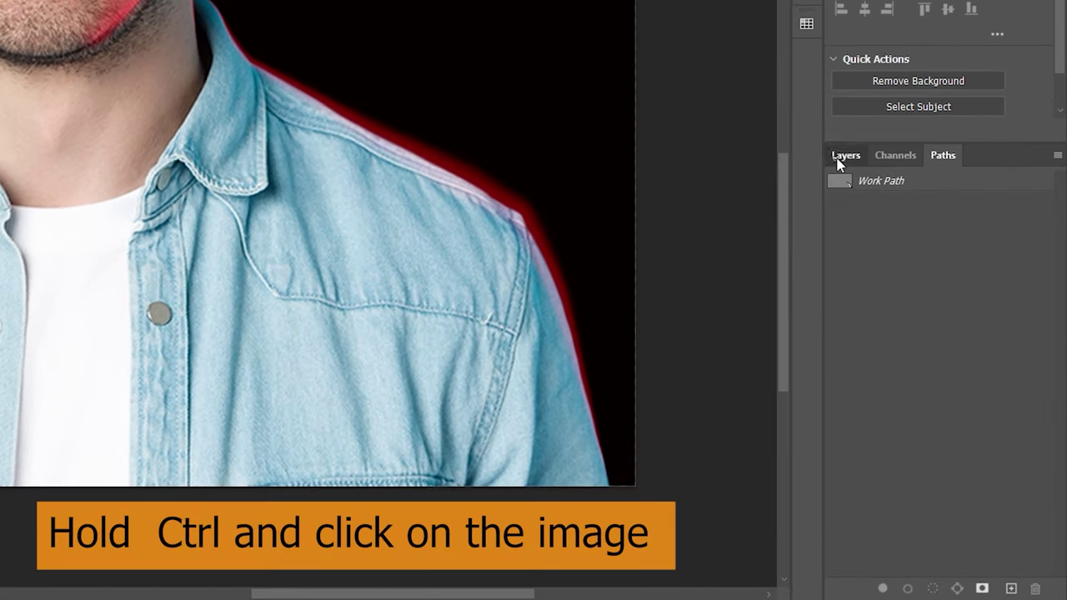
pyautogui.click(844, 157)
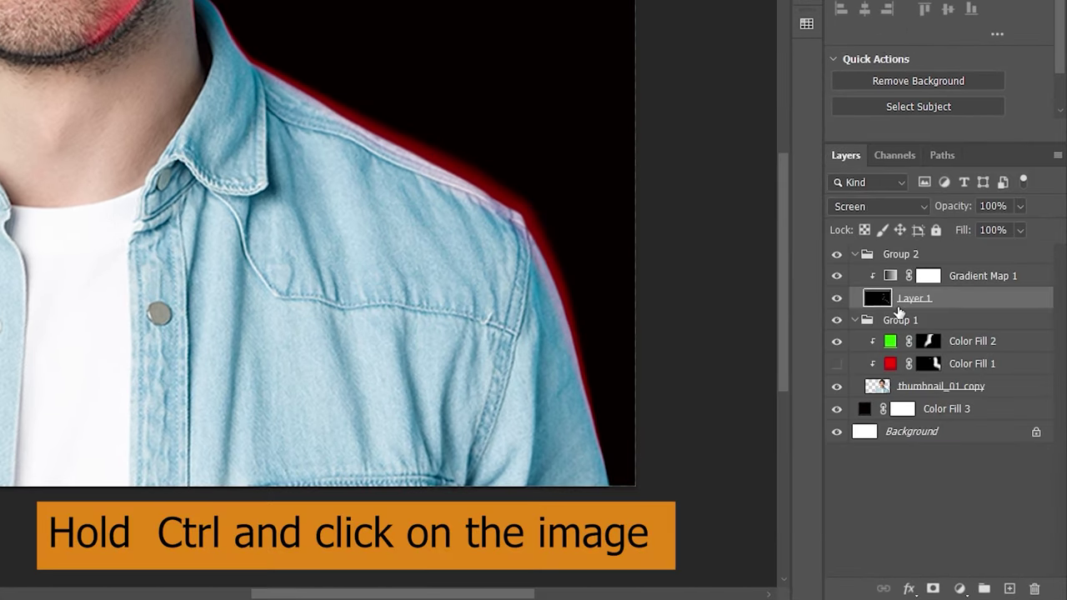
pyautogui.click(842, 364)
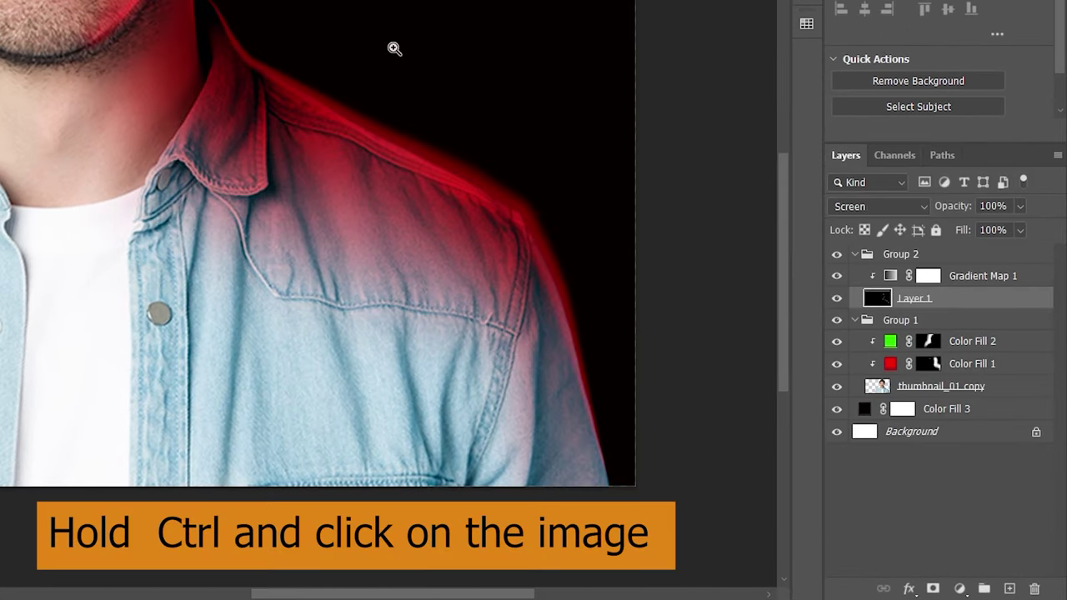
pyautogui.moveTo(394, 48); pyautogui.dragTo(362, 52)
pyautogui.moveTo(326, 0); pyautogui.dragTo(345, 0)
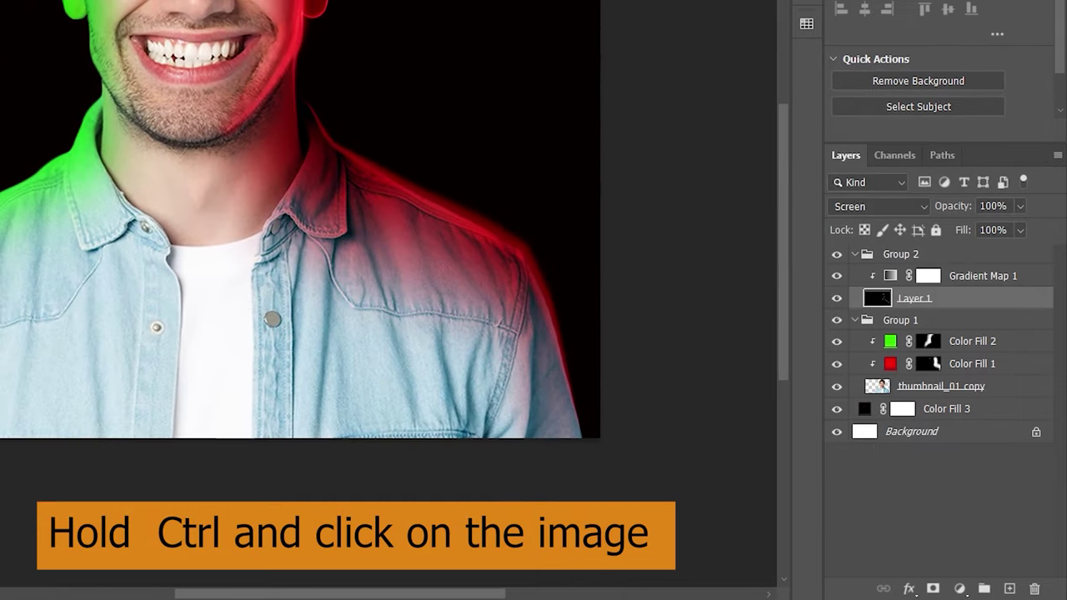
# Load the outline of thumbnail_01 copy as a selection and add it as a layer mask on Group 2
pyautogui.keyDown('ctrl'); pyautogui.click(877, 387); pyautogui.keyUp('ctrl')
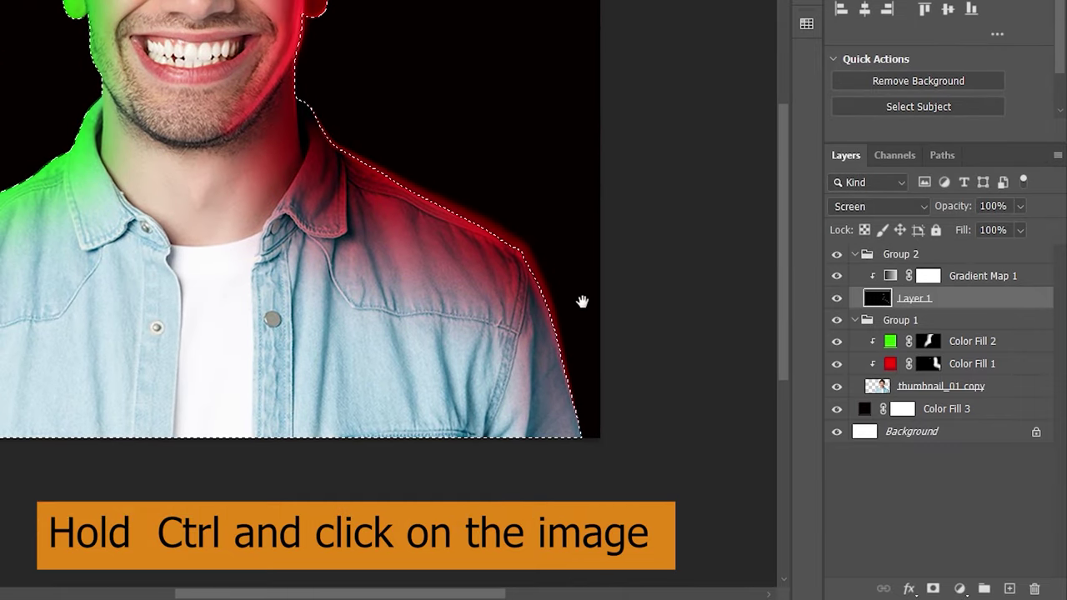
pyautogui.moveTo(582, 301); pyautogui.dragTo(567, 392)
pyautogui.click(903, 253)
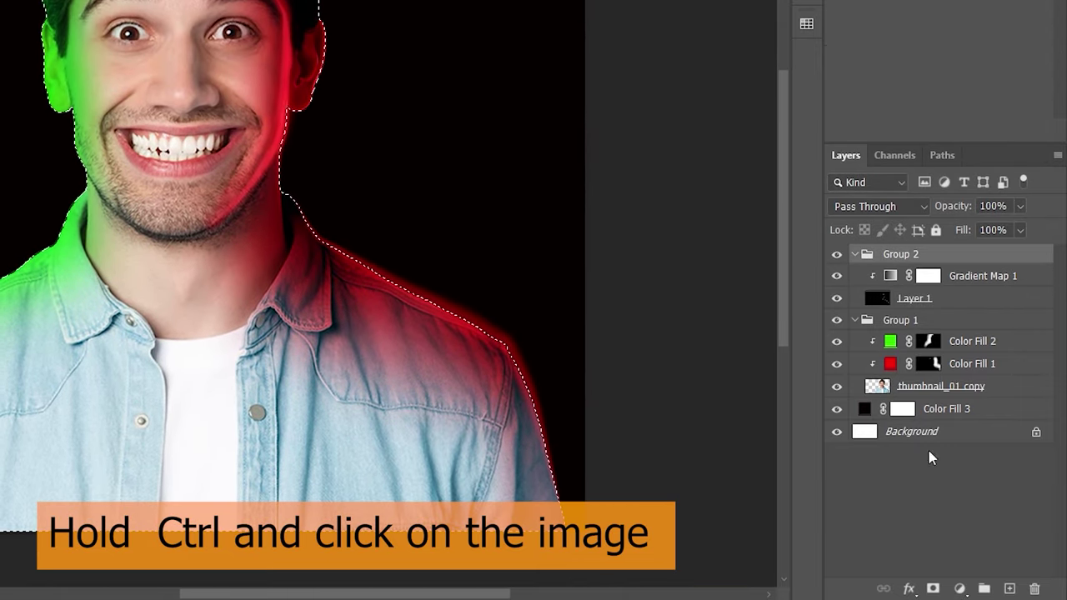
pyautogui.click(933, 589)
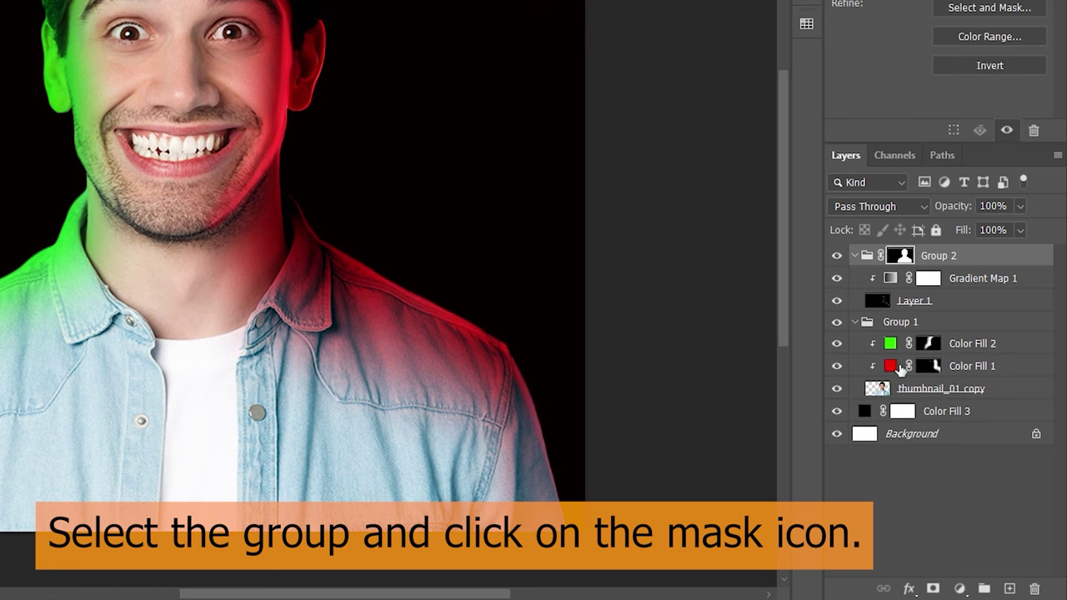
# Paint a white highlight along the red-lit shoulder edge on Layer 1 with a 45 px Soft Round brush at 41% opacity
pyautogui.click(879, 302)
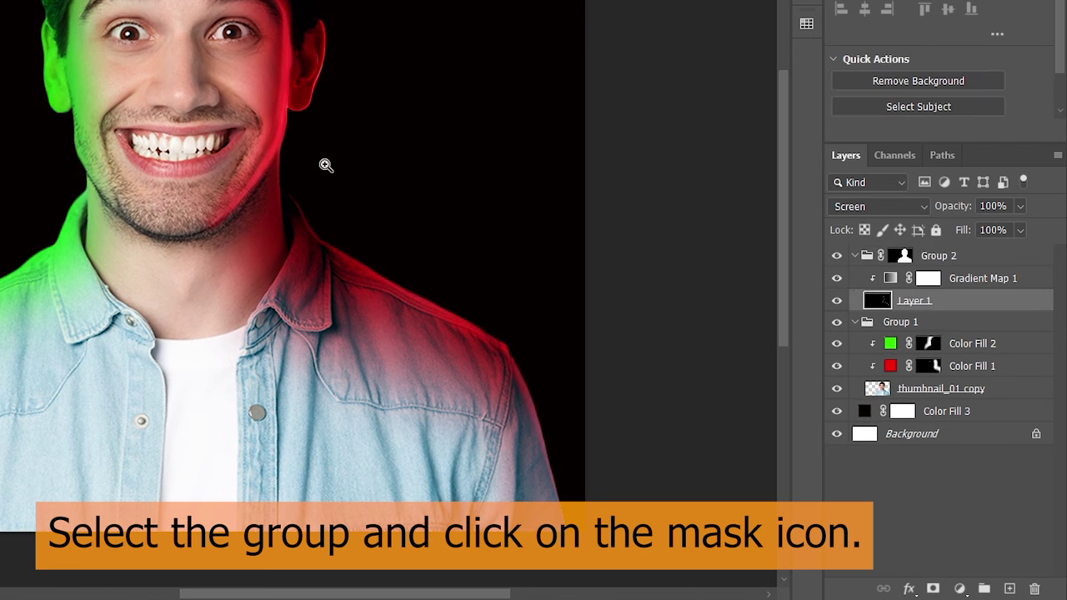
pyautogui.moveTo(326, 165)
pyautogui.mouseDown()
pyautogui.moveTo(348, 120)
pyautogui.moveTo(359, 119)
pyautogui.mouseUp()
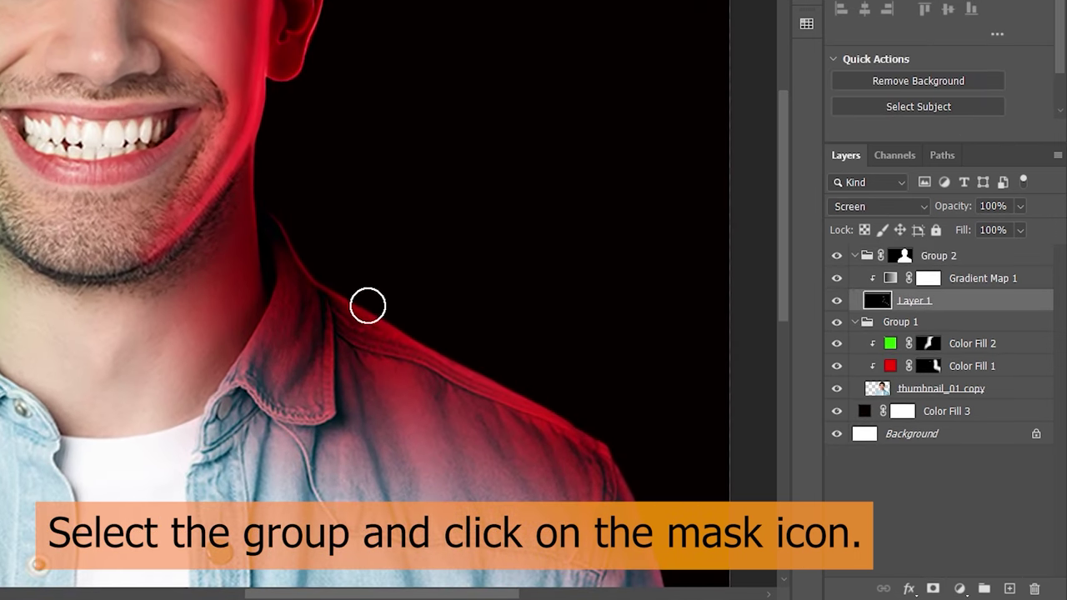
pyautogui.click(85, 25)
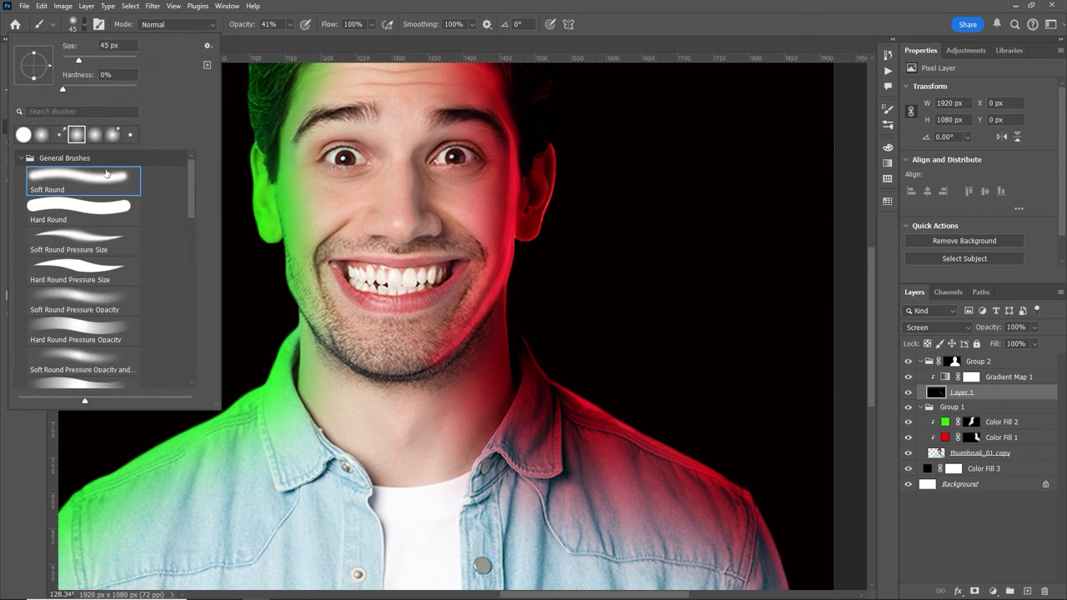
pyautogui.click(393, 45)
pyautogui.moveTo(544, 364)
pyautogui.mouseDown()
pyautogui.moveTo(631, 411)
pyautogui.moveTo(586, 400)
pyautogui.moveTo(756, 494)
pyautogui.moveTo(707, 330)
pyautogui.moveTo(758, 408)
pyautogui.moveTo(775, 512)
pyautogui.mouseUp()
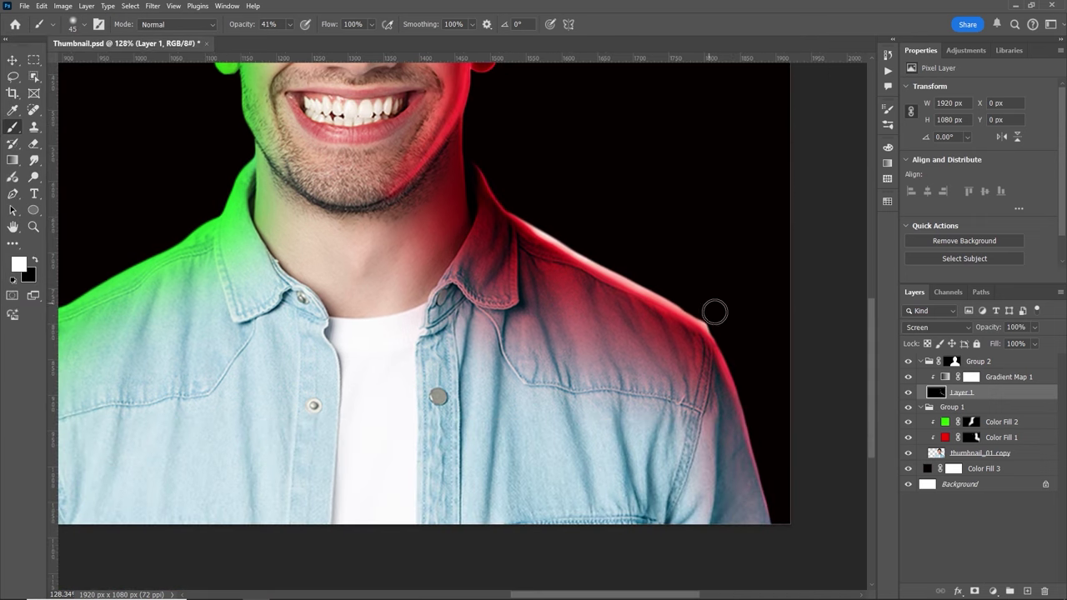
pyautogui.moveTo(714, 312); pyautogui.dragTo(737, 324)
pyautogui.moveTo(484, 159); pyautogui.dragTo(507, 203)
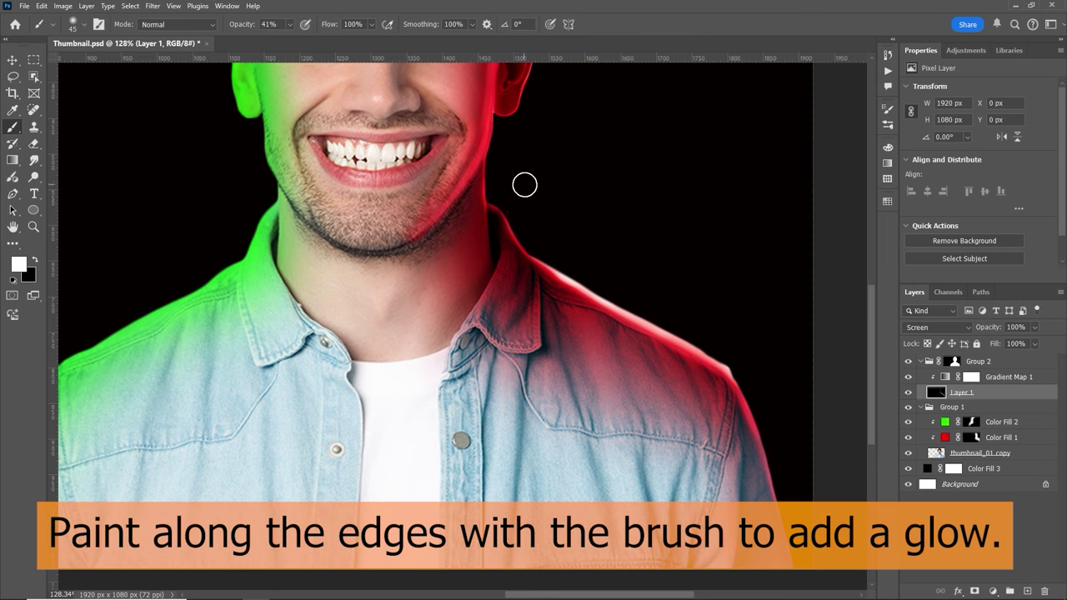
# Set the brush to 100 px, 38% opacity and 71% flow, and undo a trial stroke along the collar and shoulder
pyautogui.press(']')
pyautogui.press(']')
pyautogui.press(']')
pyautogui.press(']')
pyautogui.press(']')
pyautogui.moveTo(330, 25); pyautogui.dragTo(255, 27)
pyautogui.moveTo(477, 215); pyautogui.dragTo(568, 395)
pyautogui.hotkey('ctrl', 'z')
# Paint a soft glow on Layer 1 along the hair edge on the red-lit side
pyautogui.scroll(-1, 544, 239)
pyautogui.moveTo(568, 145)
pyautogui.mouseDown()
pyautogui.moveTo(567, 258)
pyautogui.moveTo(576, 197)
pyautogui.moveTo(565, 141)
pyautogui.mouseUp()
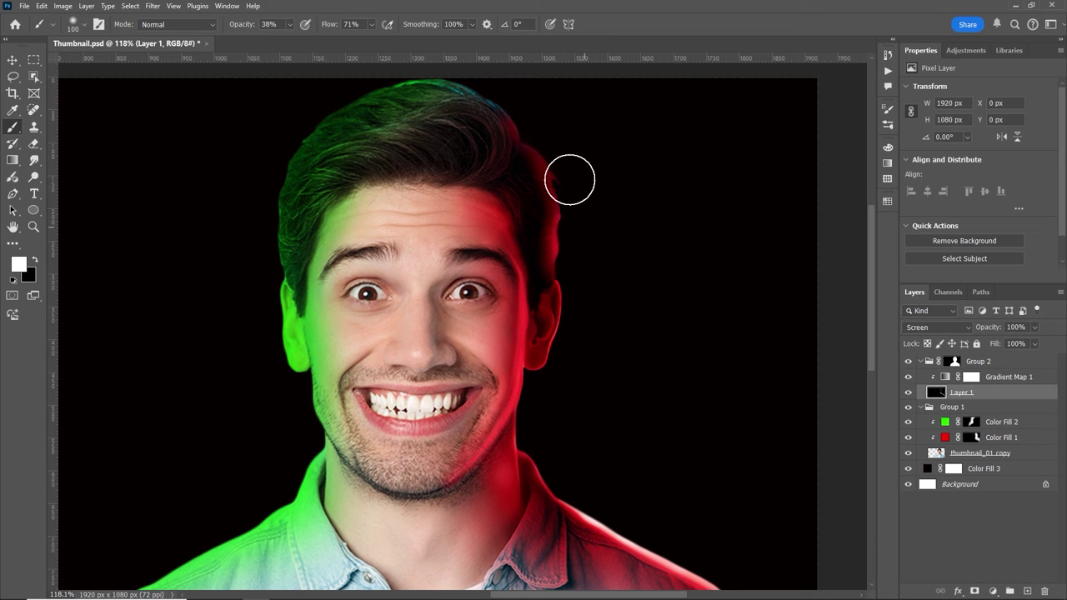
pyautogui.moveTo(569, 181); pyautogui.dragTo(571, 193)
pyautogui.moveTo(657, 247); pyautogui.dragTo(638, 316)
pyautogui.hotkey('ctrl', '1')
pyautogui.press('b')
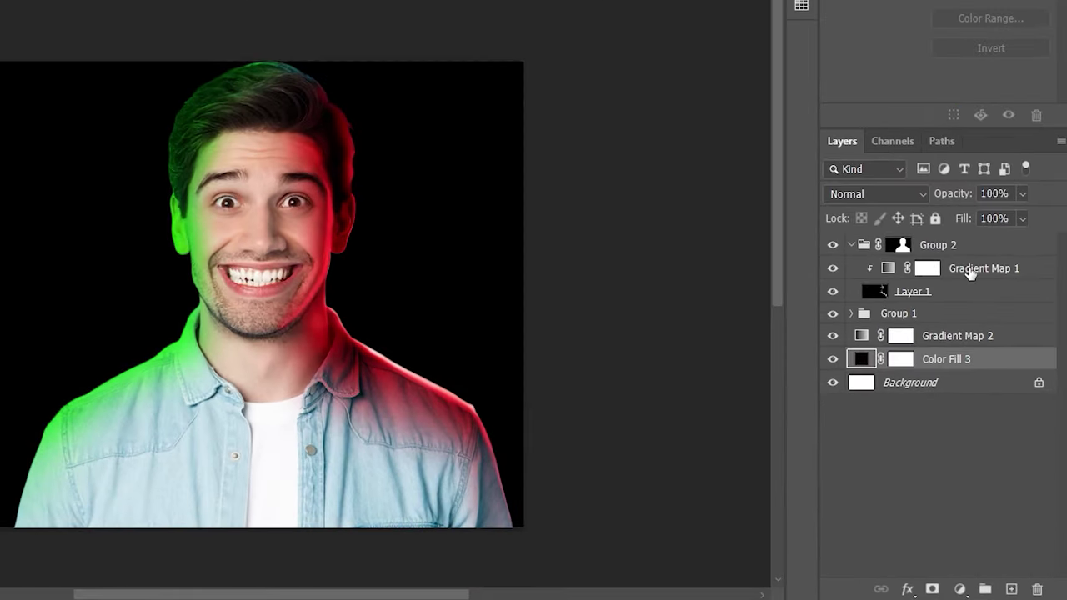
# Add a Gradient Map adjustment layer above Gradient Map 1 inside Group 2
pyautogui.click(982, 311)
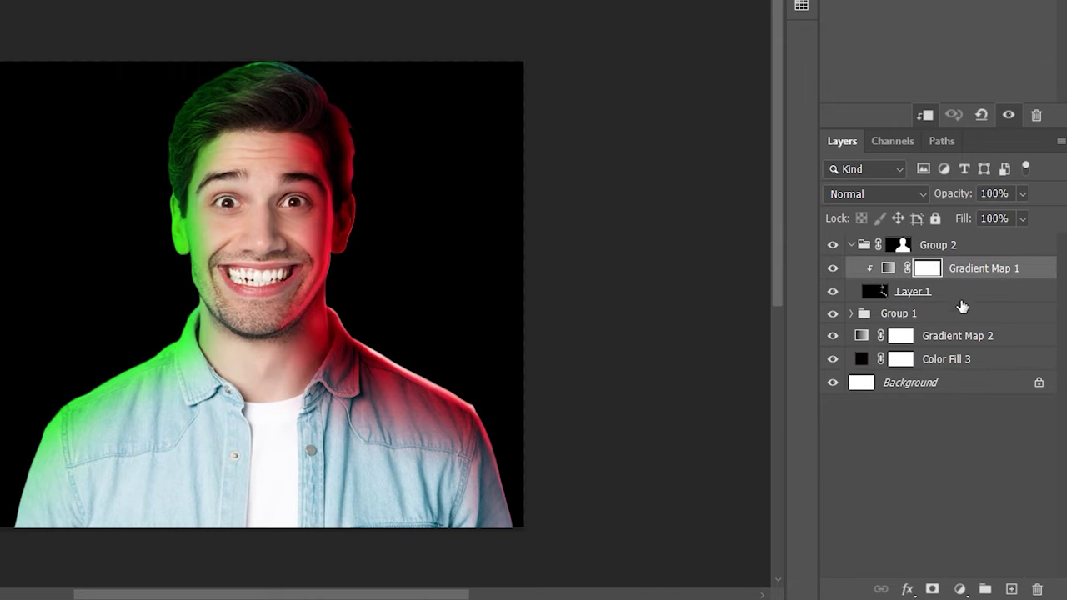
pyautogui.click(960, 589)
pyautogui.click(965, 564)
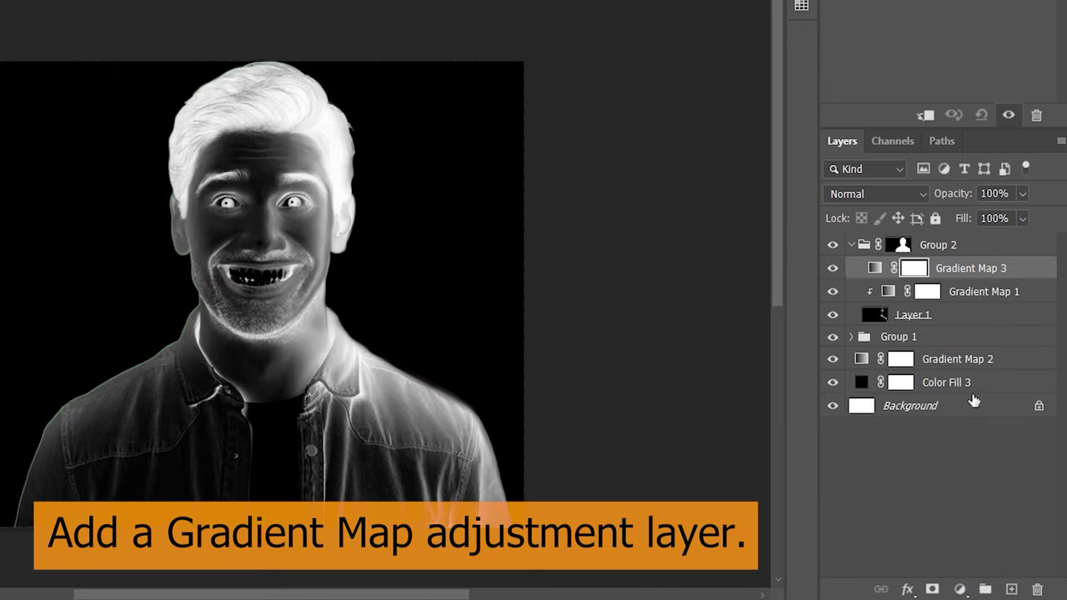
# Apply the black-green-white preset from the Highlight Gradients folder to the new Gradient Map
pyautogui.click(990, 137)
pyautogui.moveTo(887, 261); pyautogui.dragTo(887, 326)
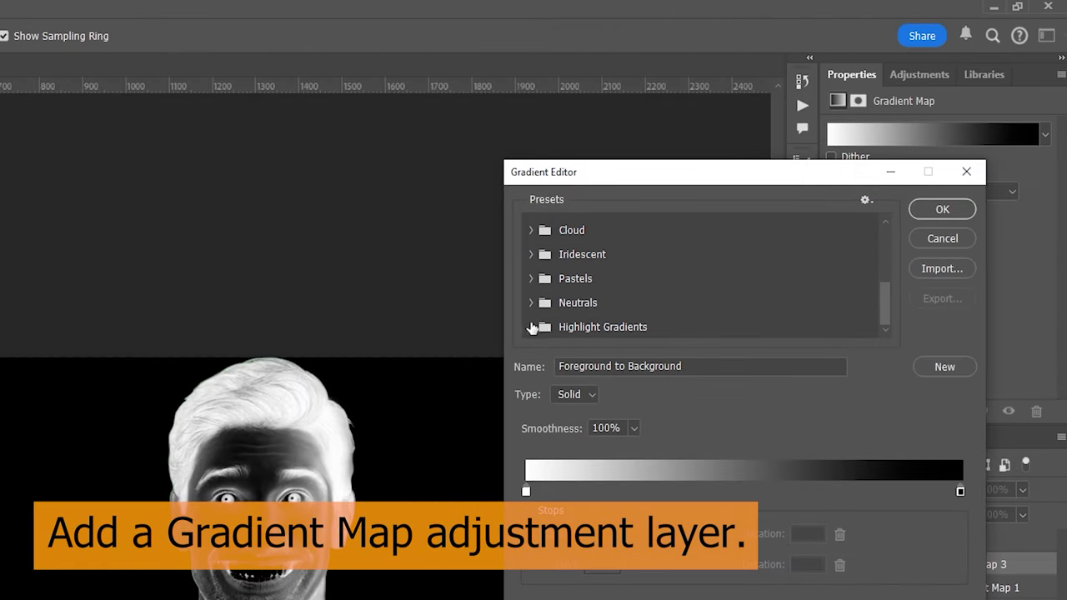
pyautogui.scroll(-1, 868, 303)
pyautogui.scroll(-1, 812, 315)
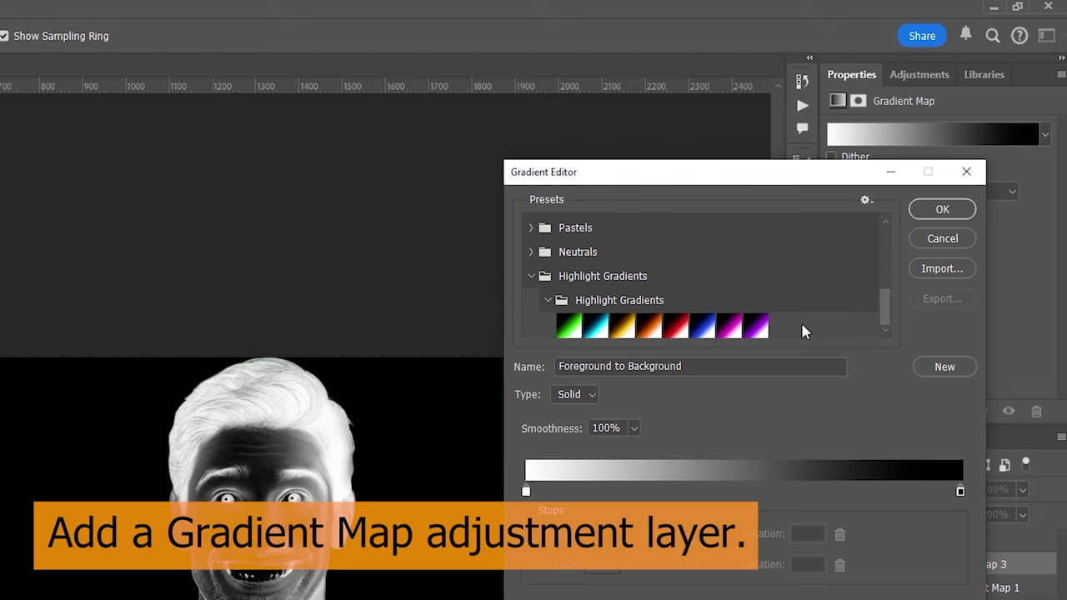
pyautogui.click(569, 326)
pyautogui.click(943, 210)
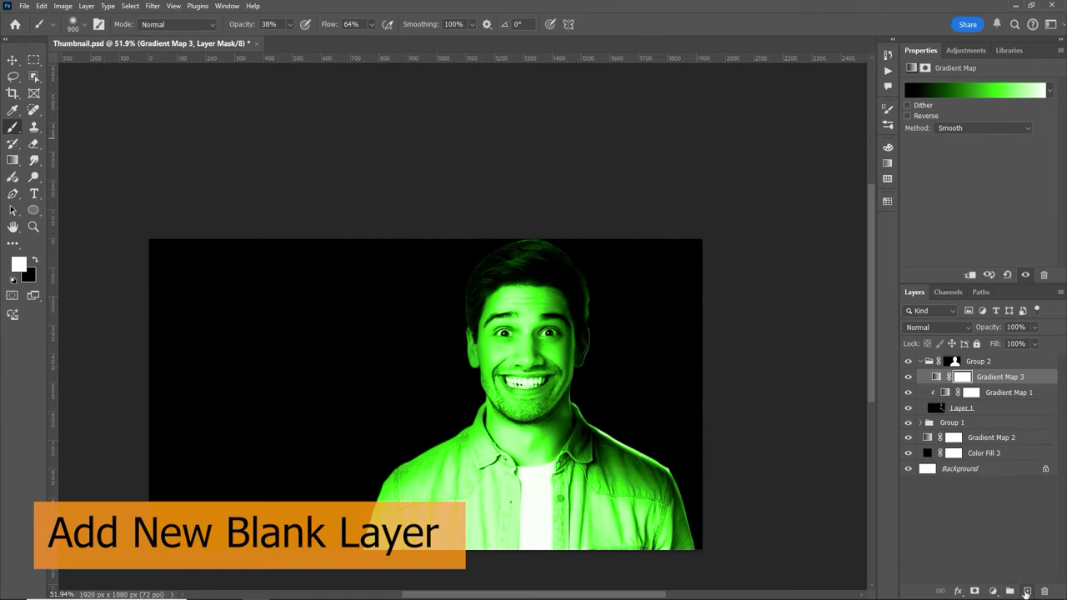
# Add a blank layer directly below Gradient Map 3, filled with black and set to the Screen blending mode
pyautogui.click(1027, 591)
pyautogui.moveTo(995, 380); pyautogui.dragTo(998, 399)
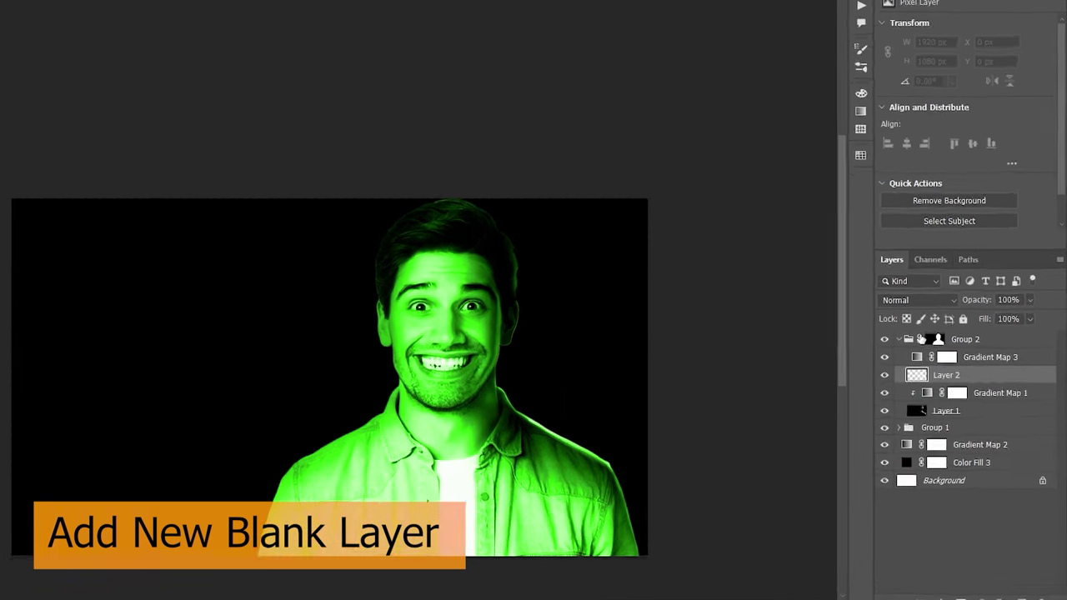
pyautogui.hotkey('alt', 'BackSpace')
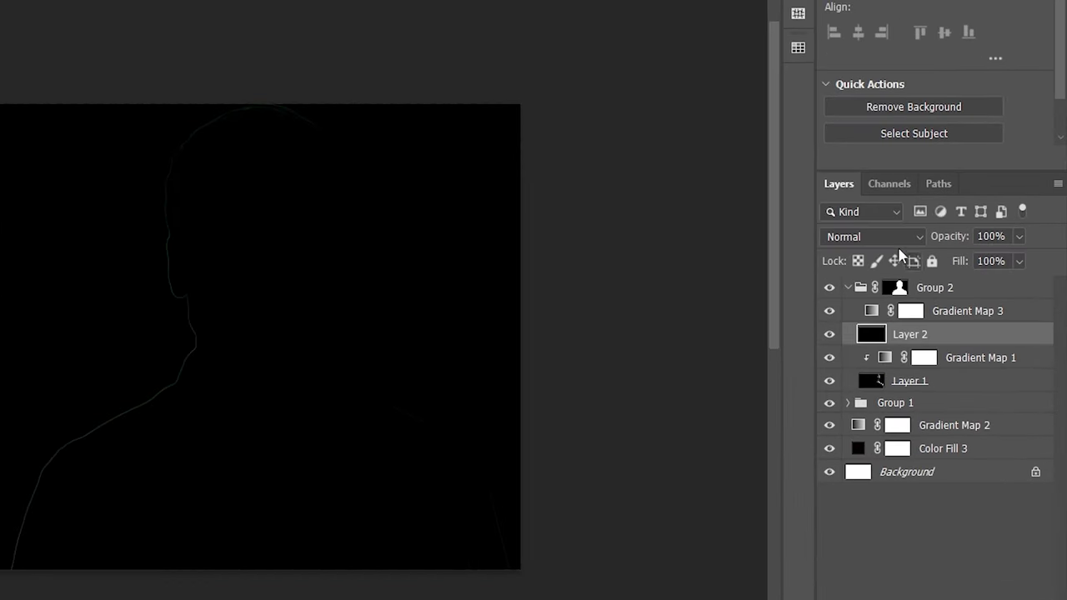
pyautogui.click(902, 240)
pyautogui.click(925, 331)
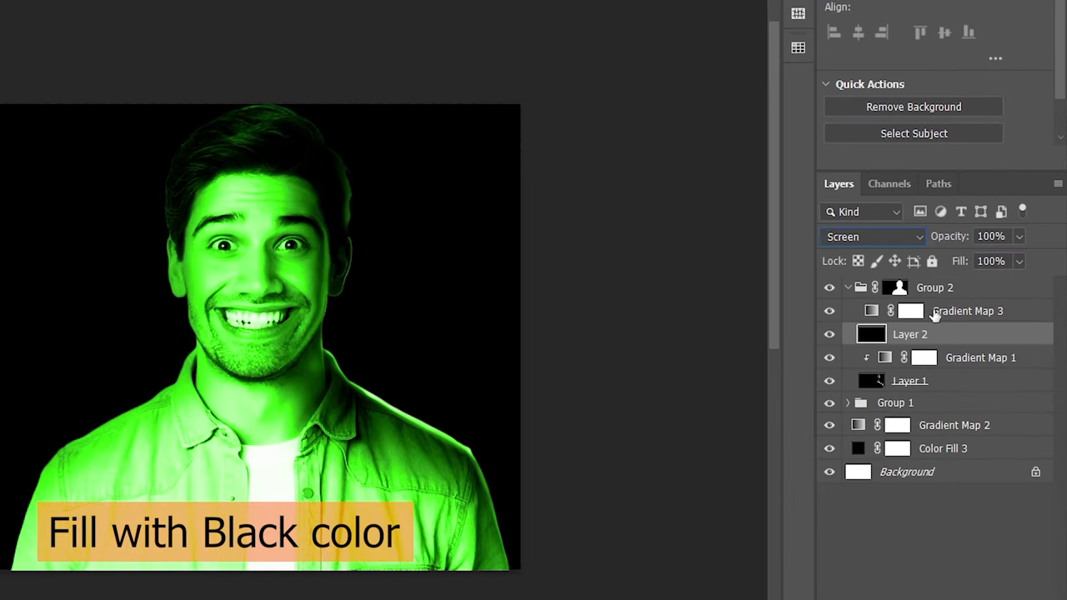
# Clip the Gradient Map 3 adjustment to Layer 2
pyautogui.click(940, 295)
pyautogui.click(946, 314)
pyautogui.keyDown('alt'); pyautogui.click(949, 324); pyautogui.keyUp('alt')
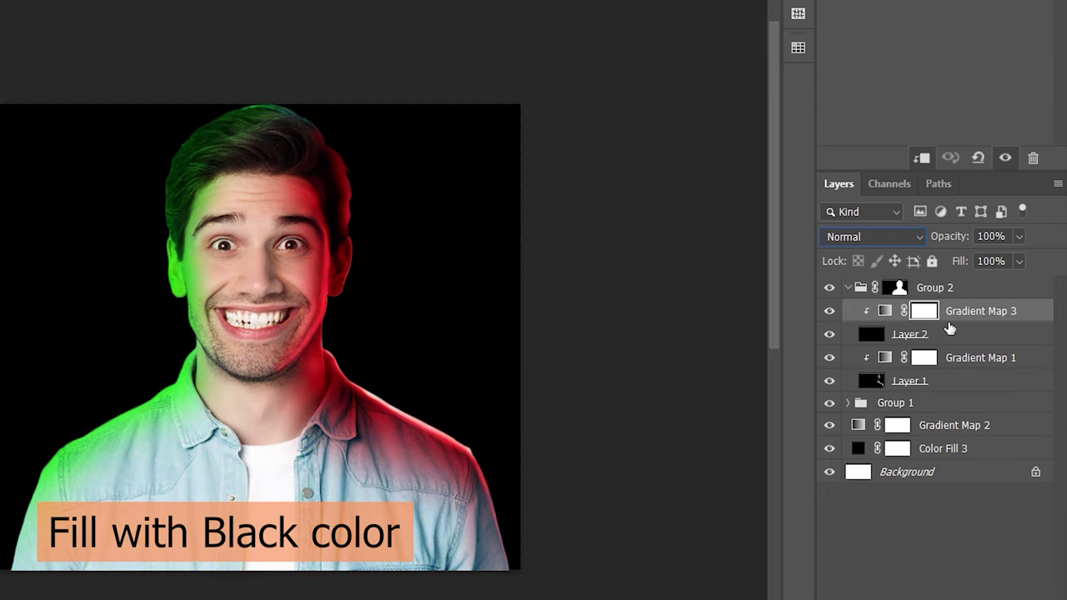
# Make Layer 2 active and reduce the brush size to 15 px
pyautogui.click(890, 334)
pyautogui.moveTo(525, 293); pyautogui.dragTo(554, 272)
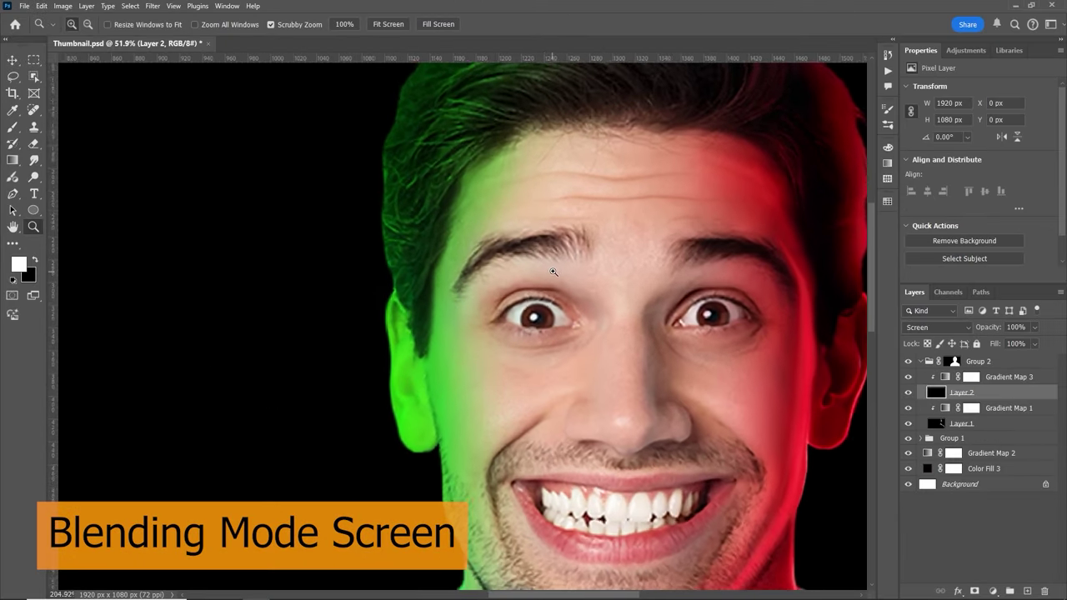
pyautogui.press('b')
pyautogui.press('[')
pyautogui.press('[')
pyautogui.press('[')
pyautogui.press('[')
pyautogui.press('[')
pyautogui.press('[')
pyautogui.press('[')
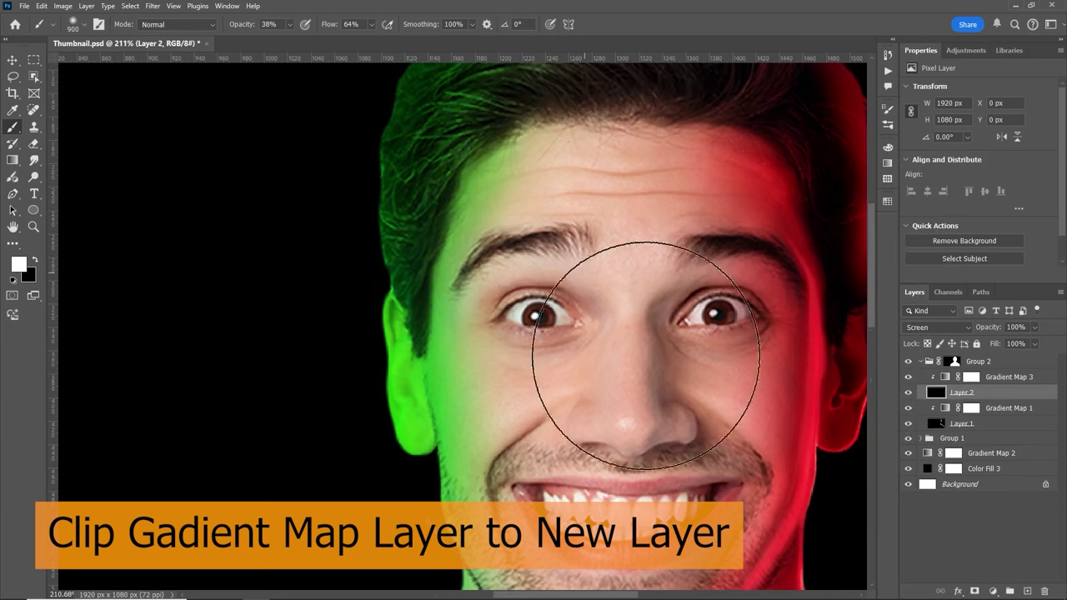
pyautogui.press('[')
pyautogui.press('[')
pyautogui.press('[')
pyautogui.press('[')
pyautogui.press('[')
pyautogui.press('[')
pyautogui.press('[')
pyautogui.press('[')
pyautogui.press('[')
pyautogui.press('[')
pyautogui.press('[')
pyautogui.press('[')
pyautogui.press('[')
pyautogui.press('[')
pyautogui.press('[')
pyautogui.press('[')
pyautogui.press('[')
pyautogui.press('[')
pyautogui.press('[')
pyautogui.press('[')
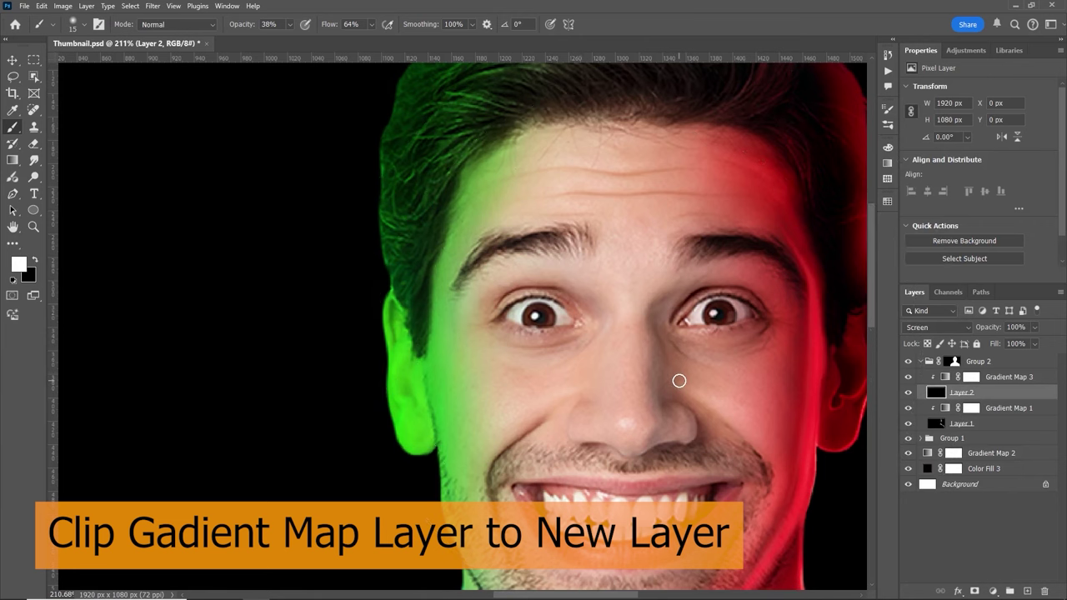
# Trace a pen path around the outer edge of the green-lit ear down to where the lobe meets the jaw
pyautogui.press('p')
pyautogui.click(381, 246)
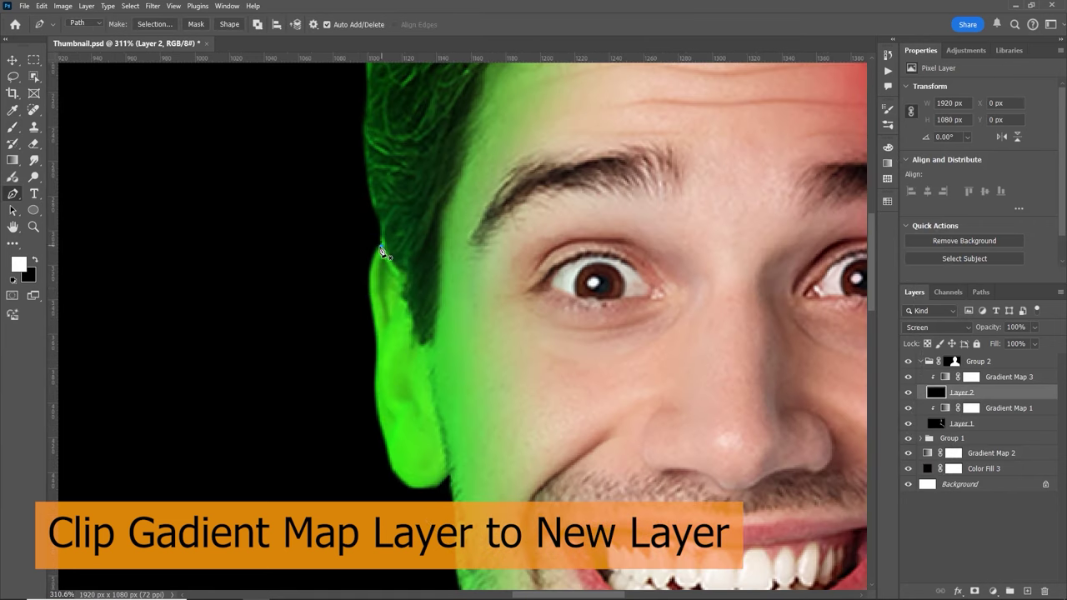
pyautogui.moveTo(376, 323); pyautogui.dragTo(388, 386)
pyautogui.scroll(-2, 384, 357)
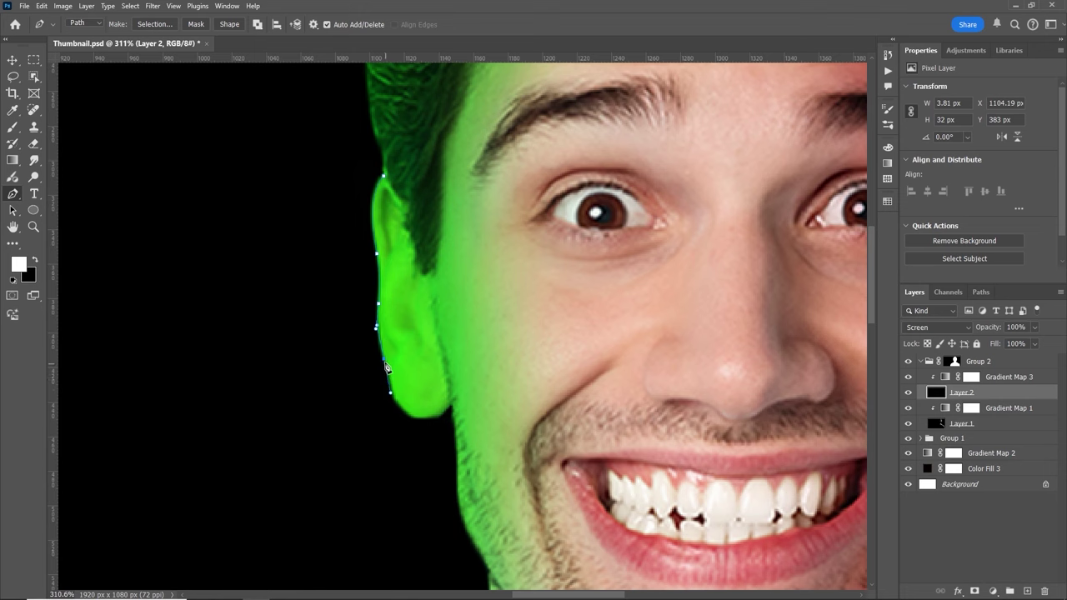
pyautogui.moveTo(470, 378); pyautogui.dragTo(476, 381)
pyautogui.keyDown('alt'); pyautogui.click(451, 406); pyautogui.keyUp('alt')
# Continue the pen path along the green-lit jaw and down the neck to the shirt collar
pyautogui.moveTo(456, 475); pyautogui.dragTo(458, 290)
pyautogui.moveTo(460, 315); pyautogui.dragTo(462, 326)
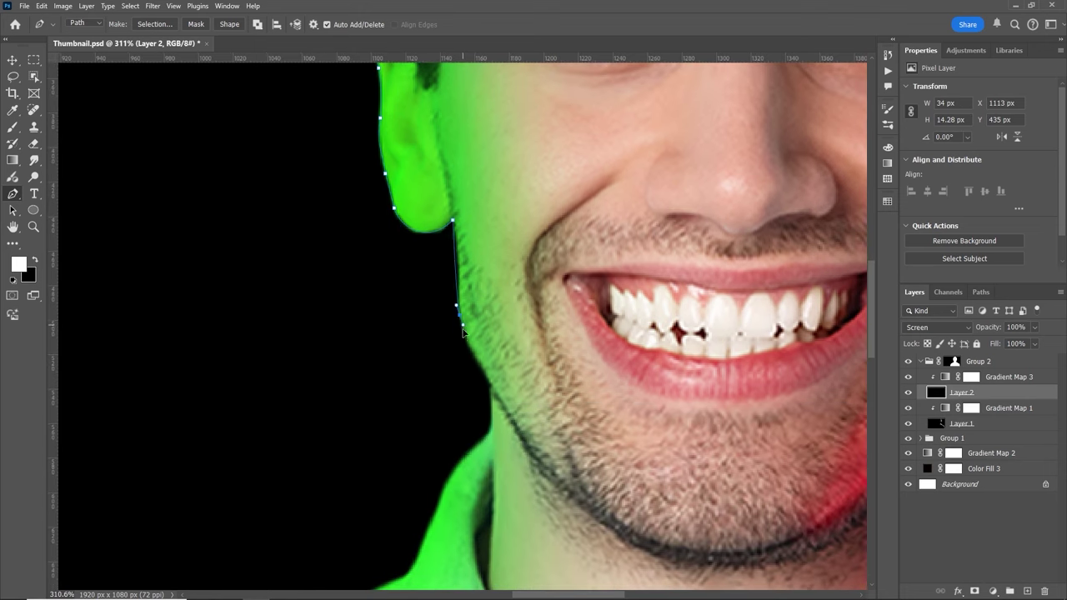
pyautogui.moveTo(502, 406); pyautogui.dragTo(488, 378)
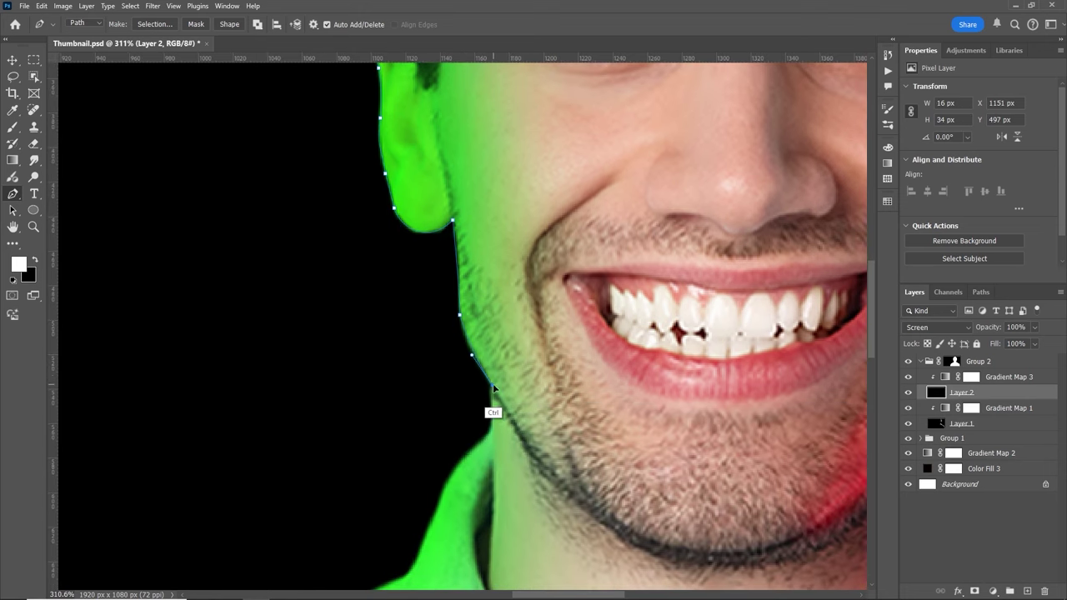
pyautogui.click(492, 428)
pyautogui.scroll(-5, 500, 401)
pyautogui.click(540, 413)
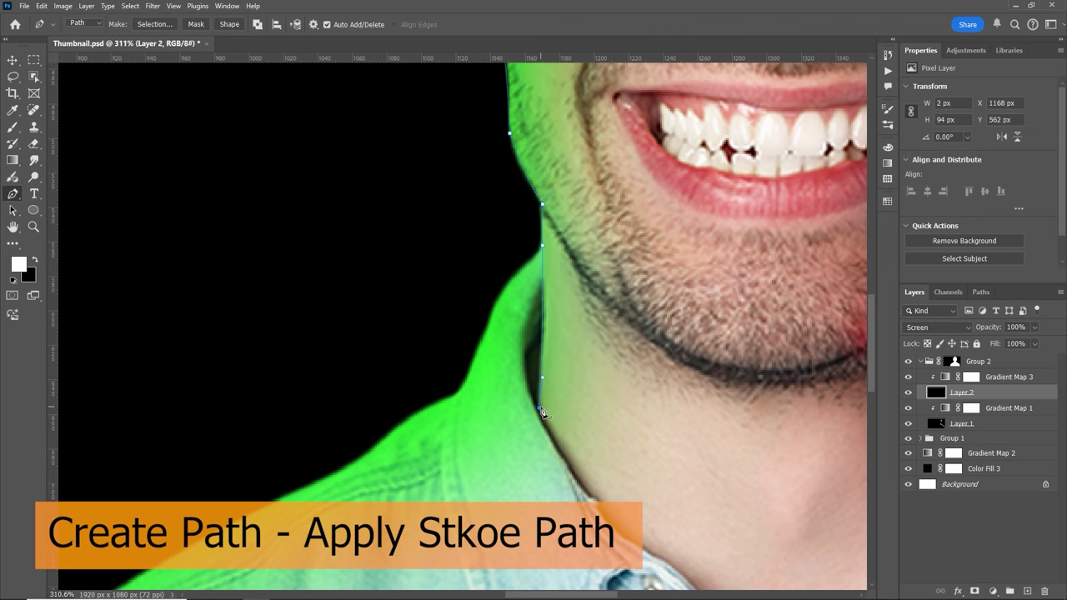
pyautogui.moveTo(541, 407); pyautogui.dragTo(538, 412)
pyautogui.moveTo(561, 360); pyautogui.dragTo(490, 367)
# Set the Soft Round Pressure Size brush to 25 px, 67% hardness and 60% opacity
pyautogui.press('b')
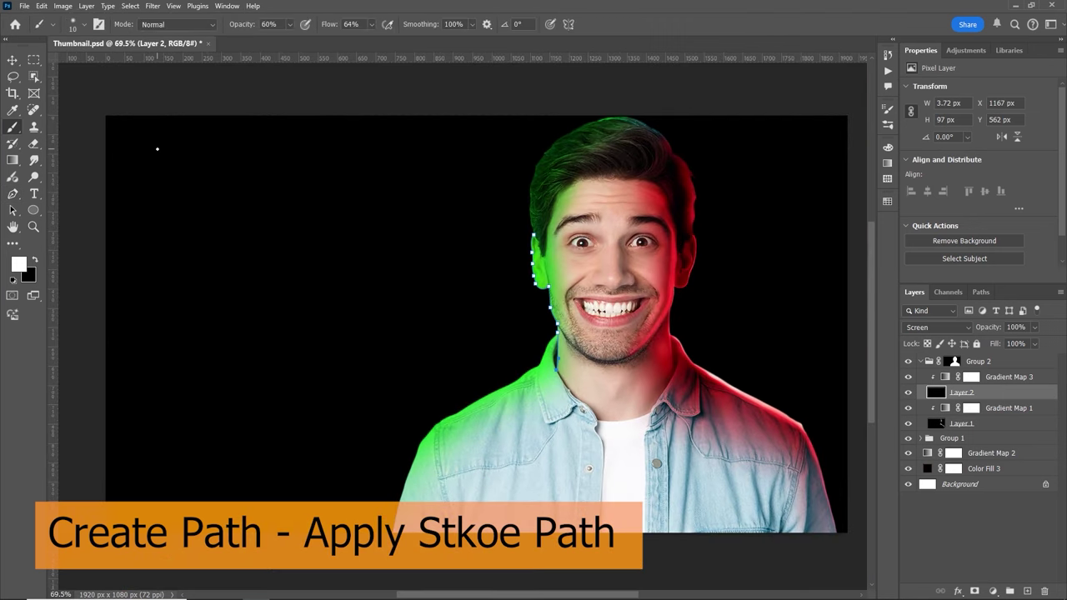
pyautogui.click(85, 24)
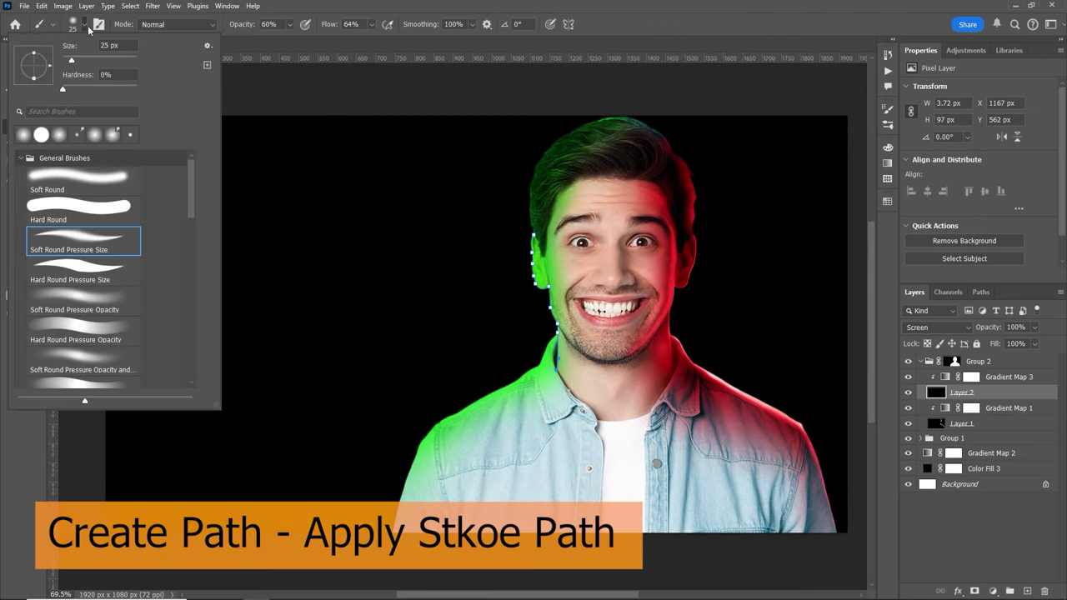
pyautogui.moveTo(63, 89); pyautogui.dragTo(113, 91)
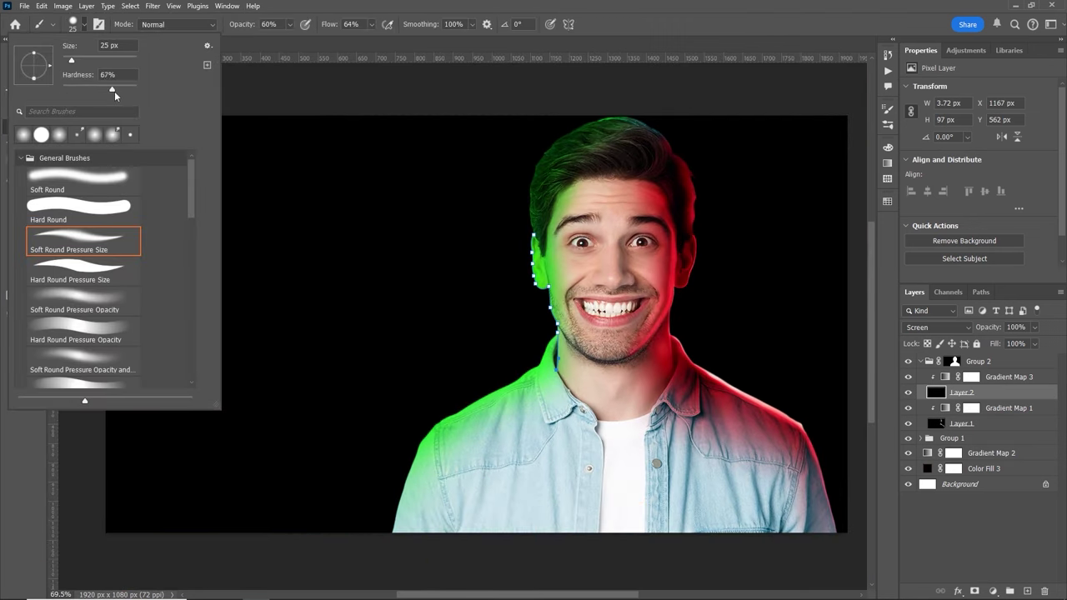
pyautogui.click(327, 15)
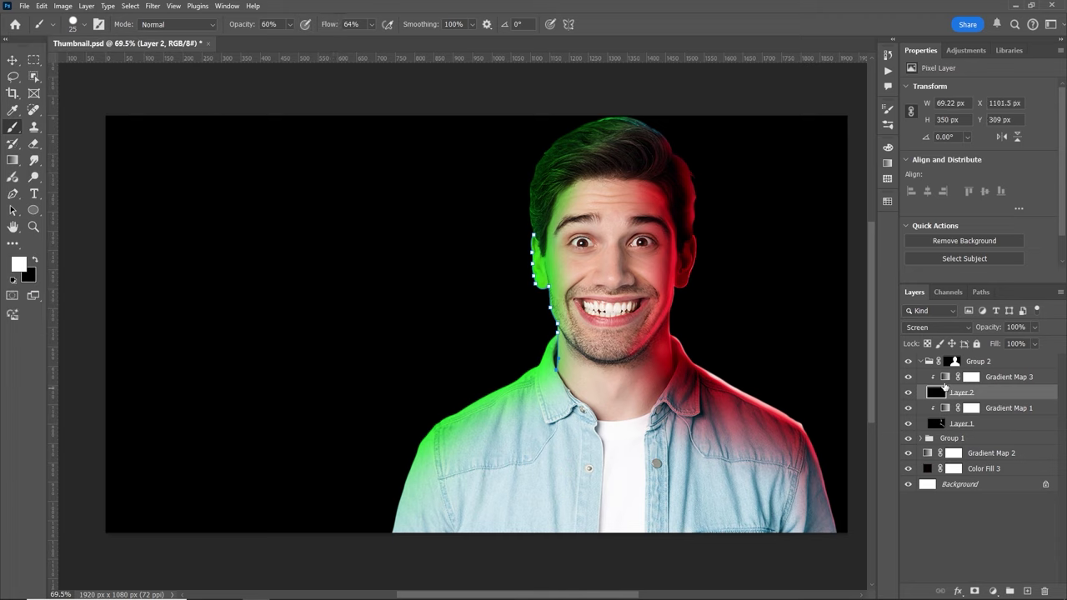
# Stroke the ear, jaw and neck path on Layer 2 with the Brush using Simulate Pressure, and dismiss the path
pyautogui.click(984, 293)
pyautogui.rightClick(1000, 308)
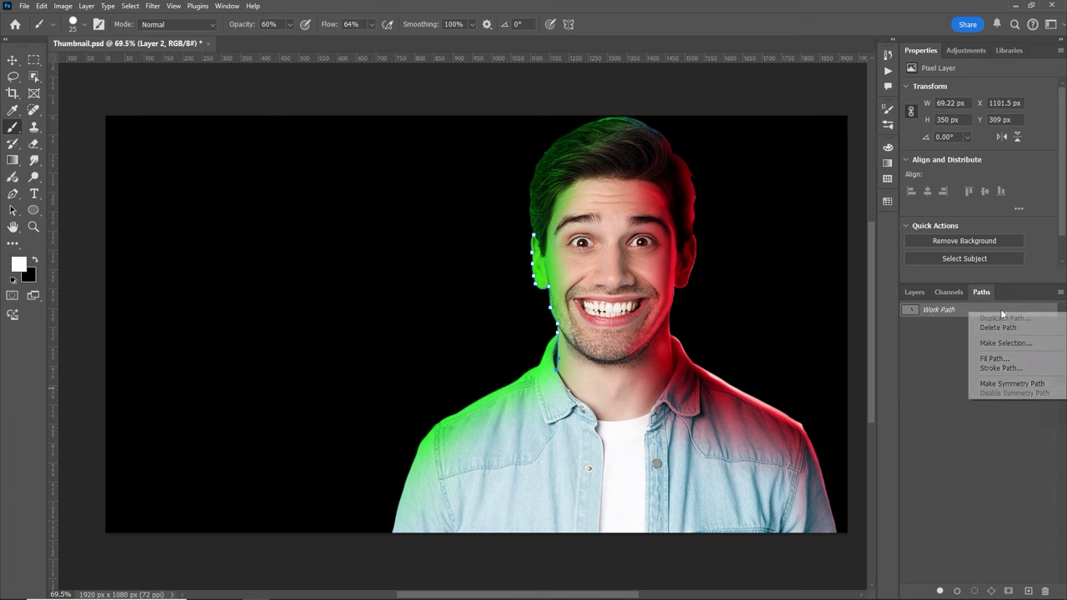
pyautogui.click(1001, 369)
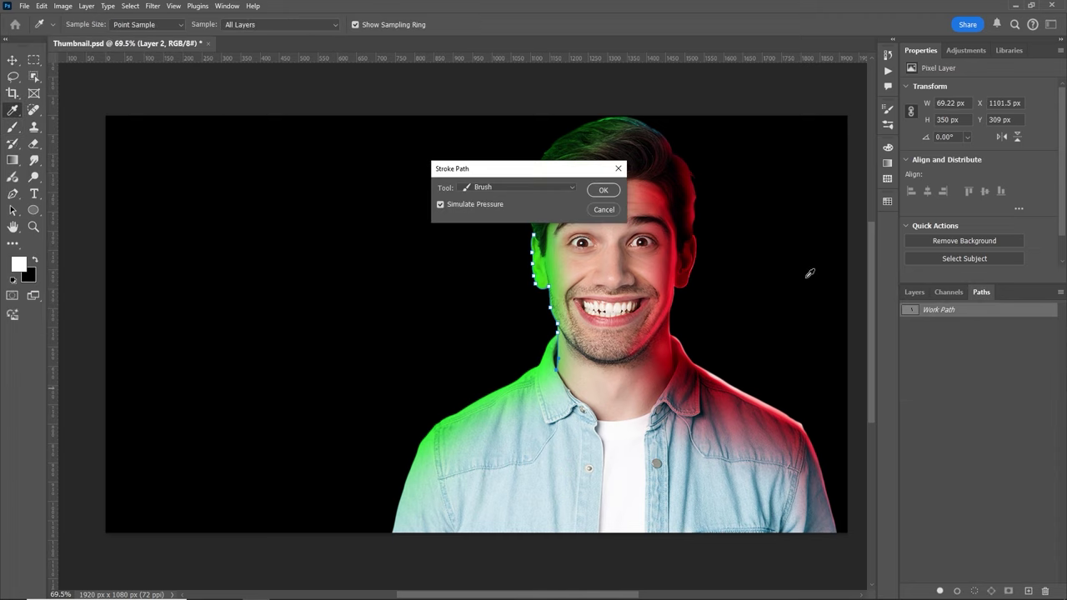
pyautogui.click(606, 191)
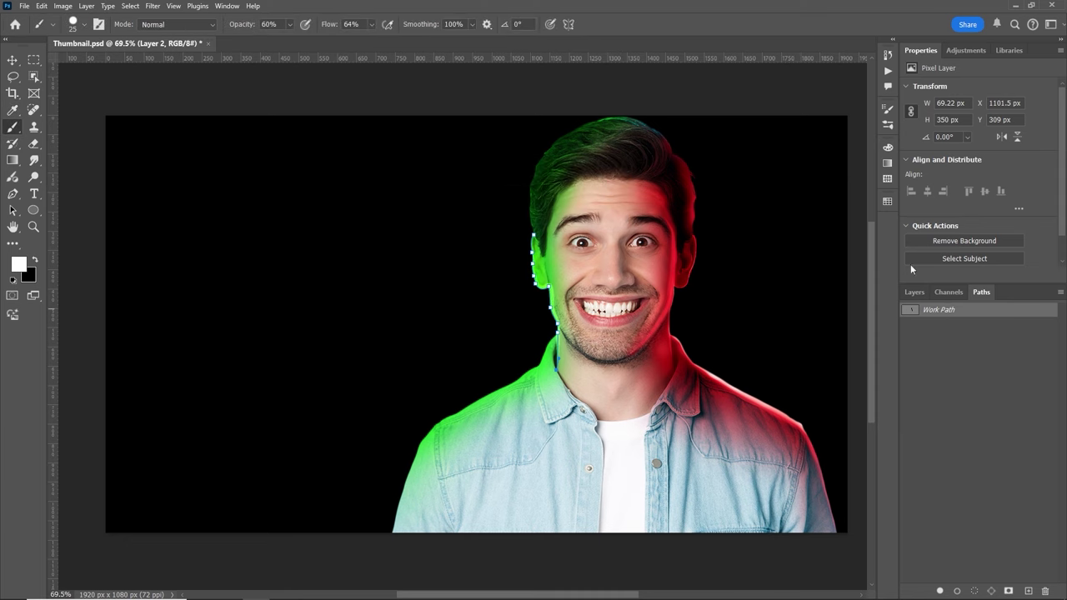
pyautogui.press('Escape')
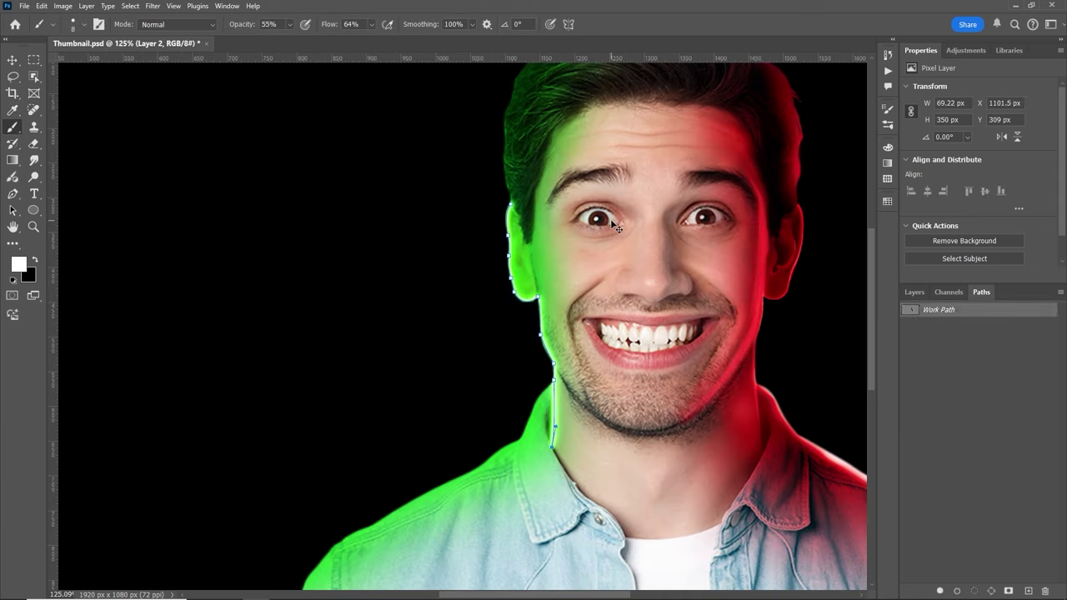
pyautogui.press('Escape')
# Blend the highlight along the green-lit neck on Layer 2 using a small black brush at 36% opacity
pyautogui.press('z')
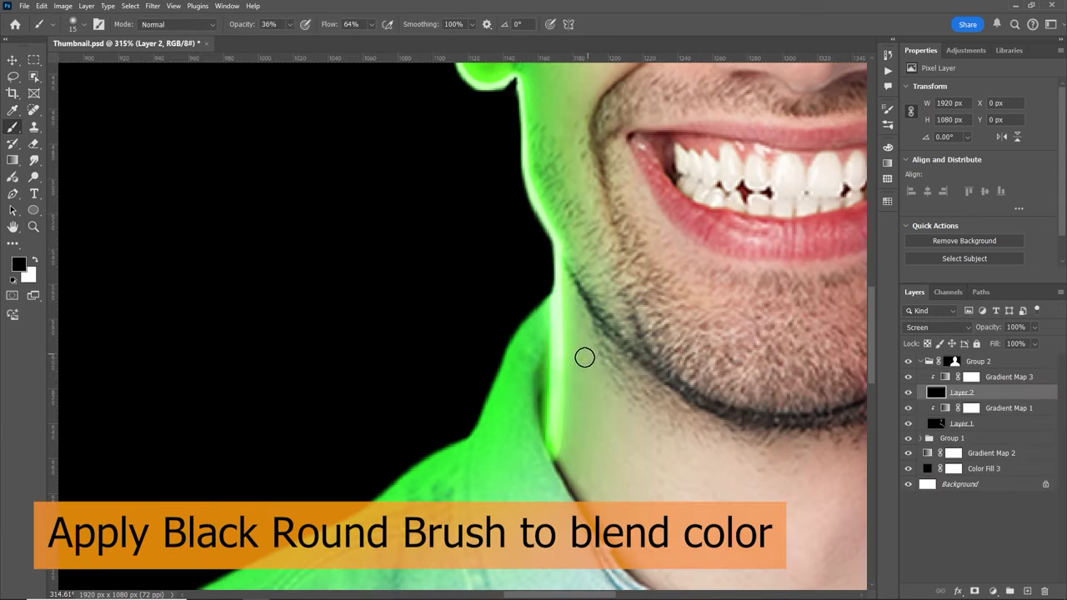
pyautogui.moveTo(584, 358)
pyautogui.mouseDown()
pyautogui.moveTo(567, 382)
pyautogui.moveTo(578, 281)
pyautogui.moveTo(563, 317)
pyautogui.mouseUp()
pyautogui.press('x')
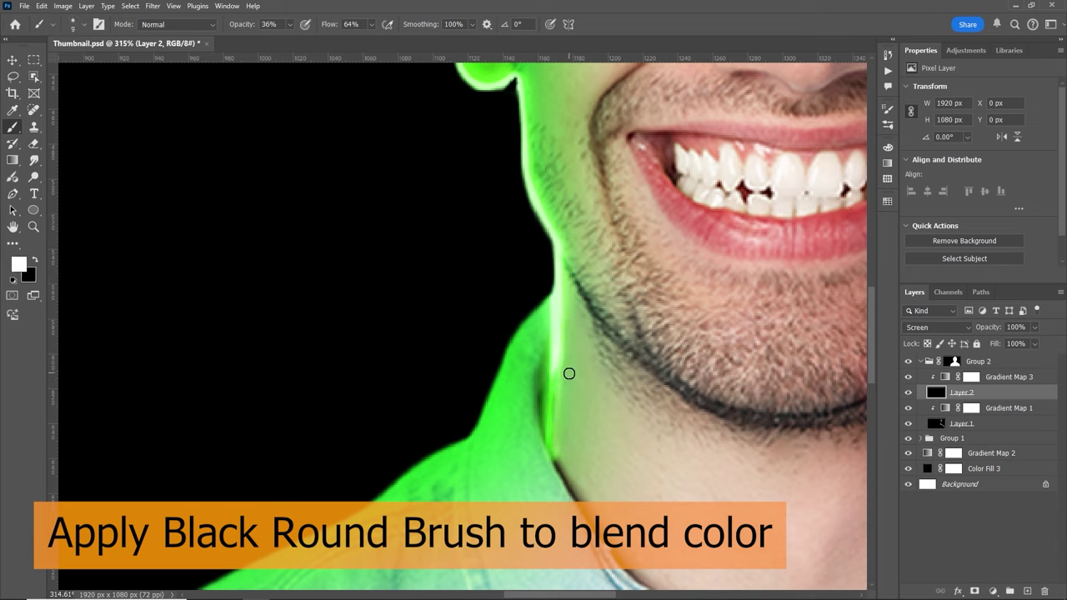
pyautogui.press(']')
pyautogui.press(']')
pyautogui.press('x')
pyautogui.moveTo(565, 381); pyautogui.dragTo(572, 246)
# Soften the neck and jaw highlight further with the Soft Round brush at 27% opacity
pyautogui.click(81, 24)
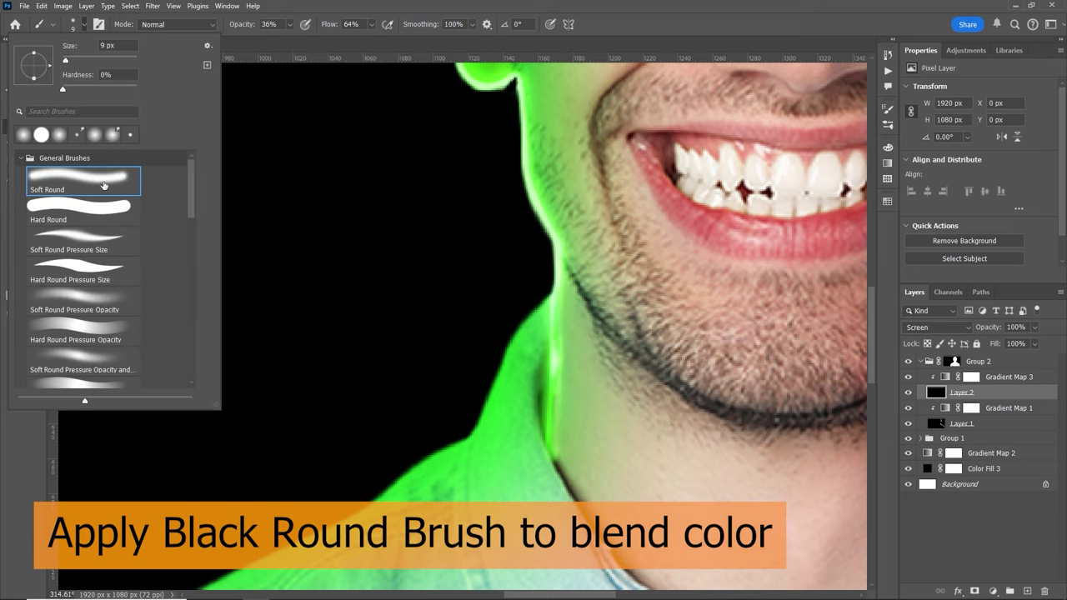
pyautogui.moveTo(264, 25); pyautogui.dragTo(255, 26)
pyautogui.moveTo(563, 339)
pyautogui.mouseDown()
pyautogui.moveTo(562, 258)
pyautogui.moveTo(545, 320)
pyautogui.mouseUp()
pyautogui.press('x')
pyautogui.scroll(4, 537, 245)
pyautogui.press('x')
pyautogui.moveTo(579, 410); pyautogui.dragTo(549, 352)
pyautogui.press('x')
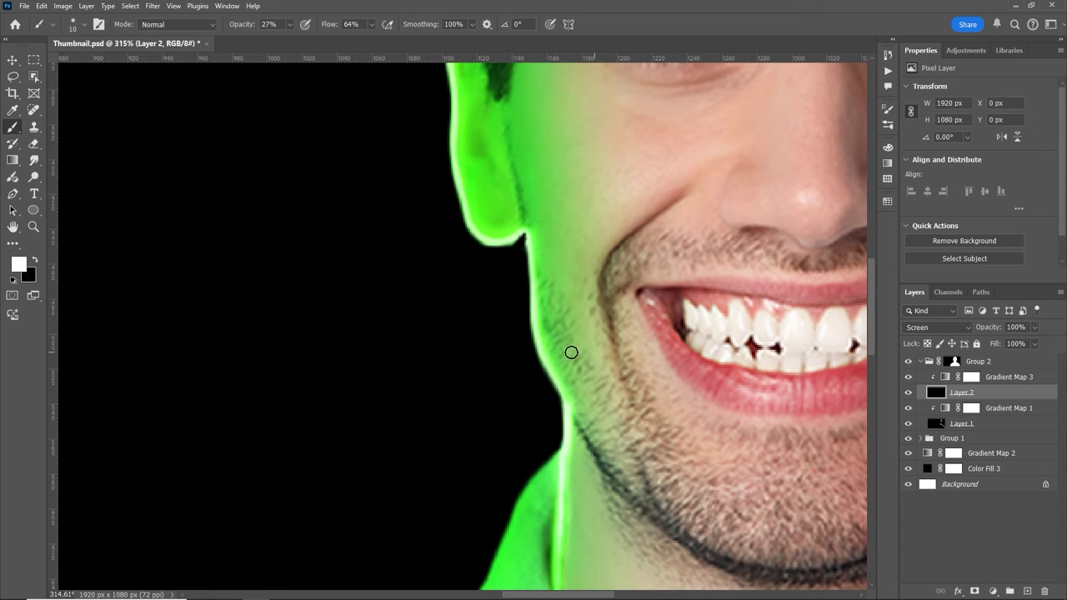
pyautogui.press('x')
# Paint a white highlight along the green-lit collar edge with a 25 px brush at 31% opacity and 85% flow
pyautogui.press('z')
pyautogui.moveTo(616, 352); pyautogui.dragTo(592, 427)
pyautogui.scroll(3, 581, 391)
pyautogui.press('b')
pyautogui.press('x')
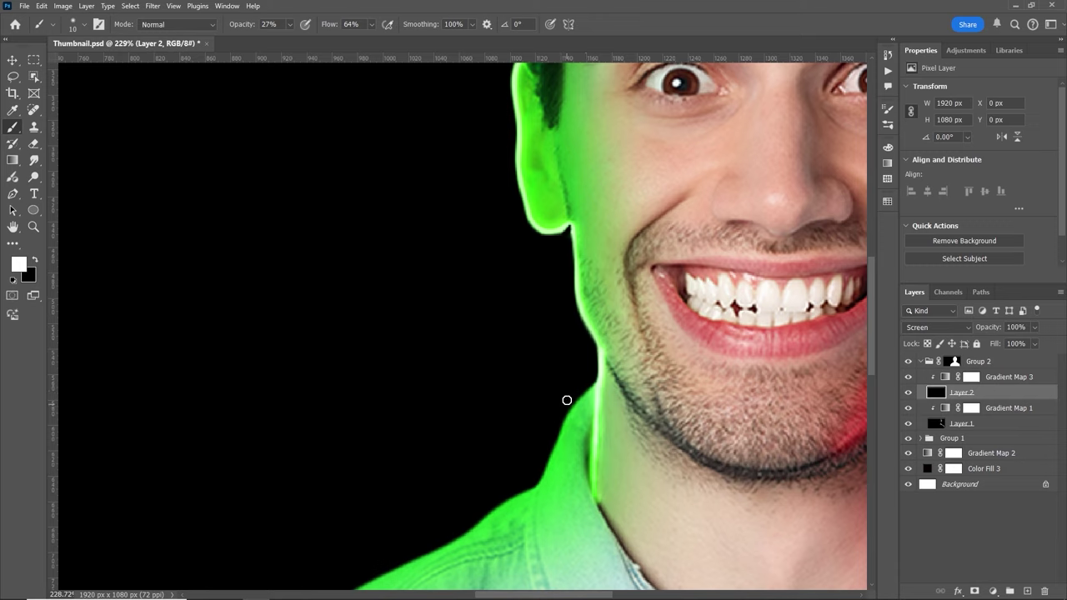
pyautogui.moveTo(559, 418); pyautogui.dragTo(536, 481)
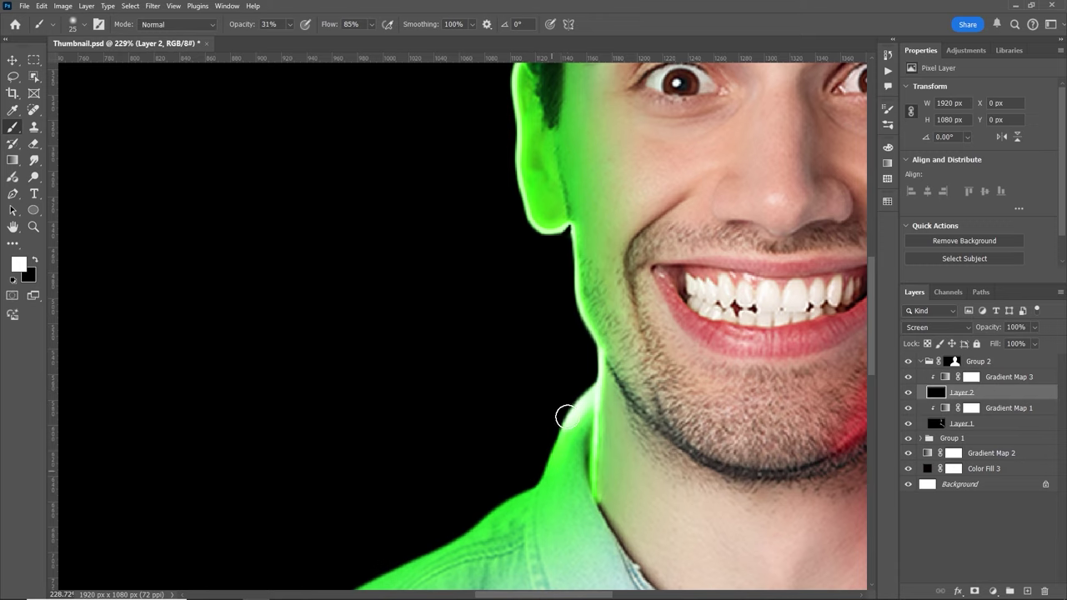
pyautogui.moveTo(567, 417); pyautogui.dragTo(540, 512)
pyautogui.moveTo(540, 476); pyautogui.dragTo(600, 350)
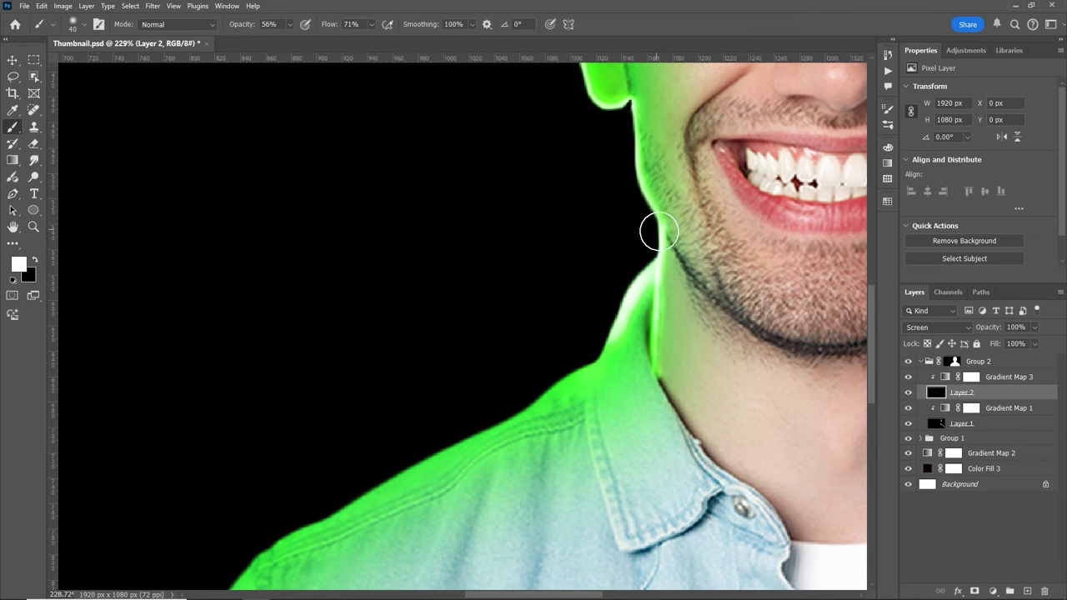
# Trace a pen path along the green-lit collar, shoulder and sleeve edge down to the bottom of the canvas
pyautogui.press('p')
pyautogui.moveTo(581, 366); pyautogui.dragTo(675, 286)
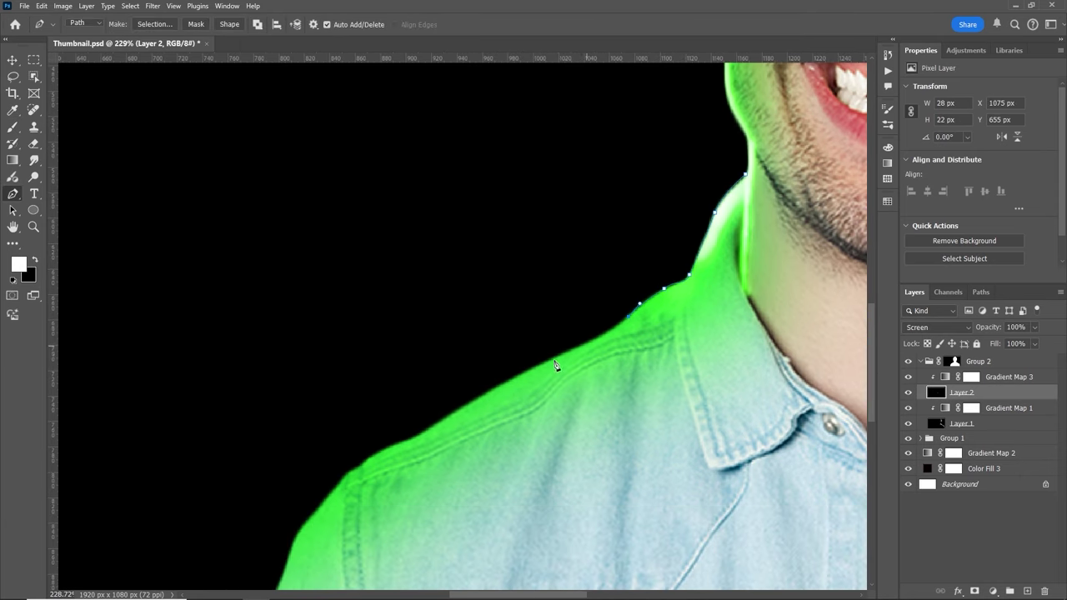
pyautogui.moveTo(555, 359); pyautogui.dragTo(533, 372)
pyautogui.moveTo(466, 434); pyautogui.dragTo(535, 331)
pyautogui.moveTo(513, 340); pyautogui.dragTo(469, 373)
pyautogui.moveTo(450, 394); pyautogui.dragTo(413, 453)
pyautogui.moveTo(413, 497); pyautogui.dragTo(550, 194)
pyautogui.scroll(-5, 500, 338)
# Stroke the collar and shoulder path on Layer 2 with a 40 px brush at 64% opacity and 71% flow, and dismiss the path
pyautogui.click(982, 292)
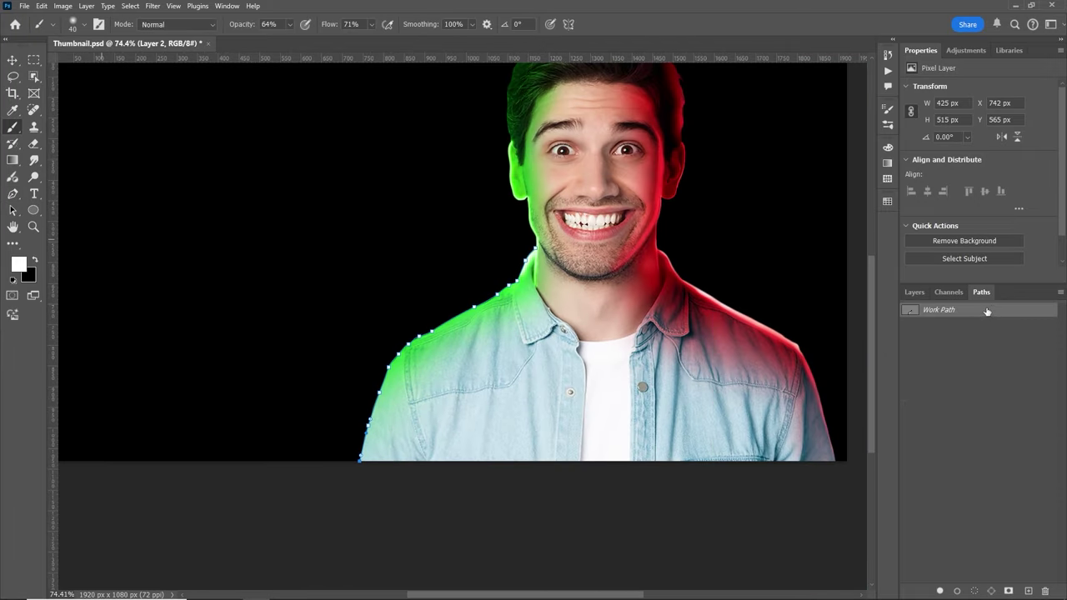
pyautogui.rightClick(989, 310)
pyautogui.click(1000, 367)
pyautogui.click(603, 190)
pyautogui.press('b')
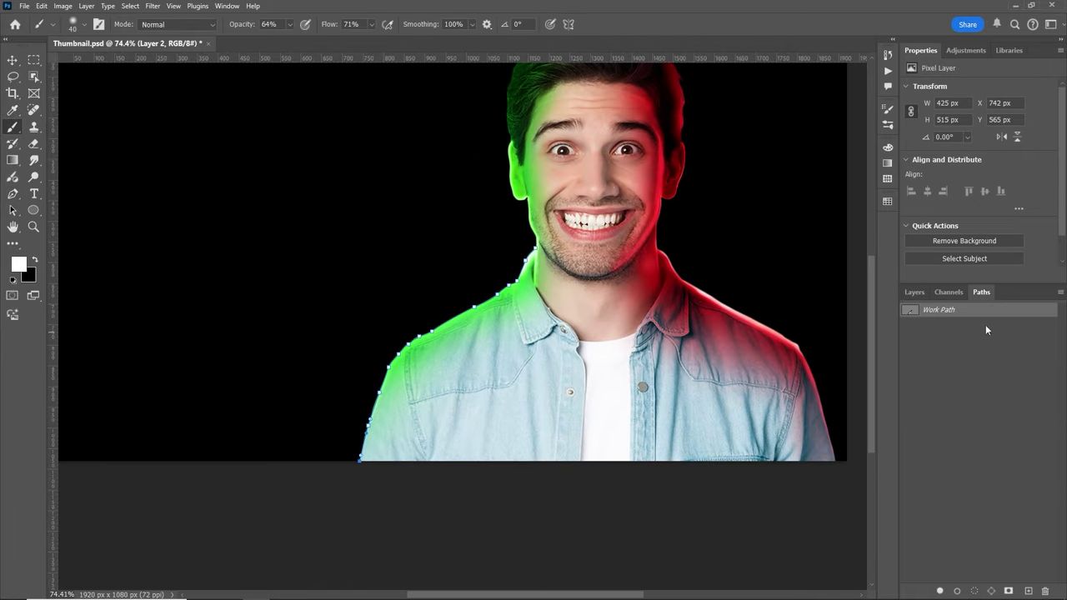
pyautogui.rightClick(988, 312)
pyautogui.click(996, 374)
pyautogui.click(607, 189)
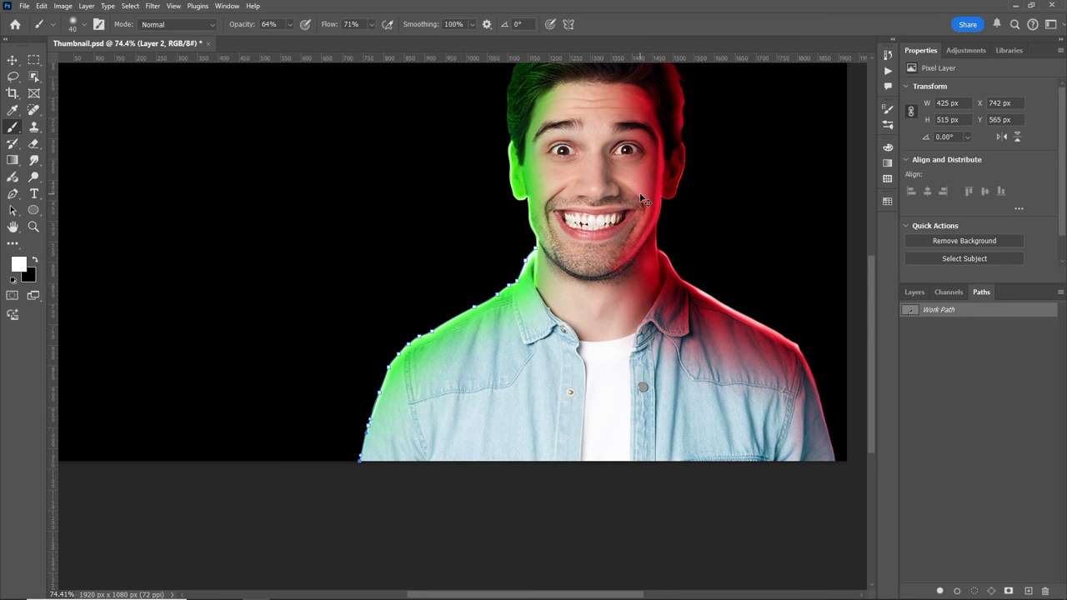
pyautogui.press('Escape')
# Expand Group 1 and toggle the green Color Fill 2 layer off and on to compare its lighting on the face
pyautogui.press('z')
pyautogui.moveTo(642, 199)
pyautogui.mouseDown()
pyautogui.moveTo(571, 201)
pyautogui.moveTo(617, 203)
pyautogui.mouseUp()
pyautogui.press('b')
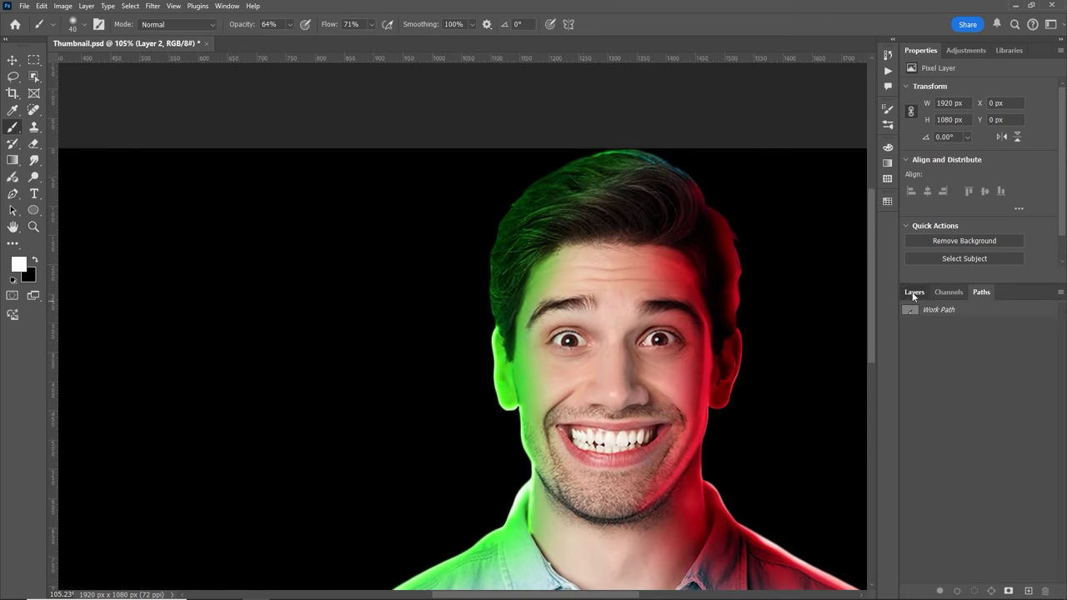
pyautogui.click(914, 292)
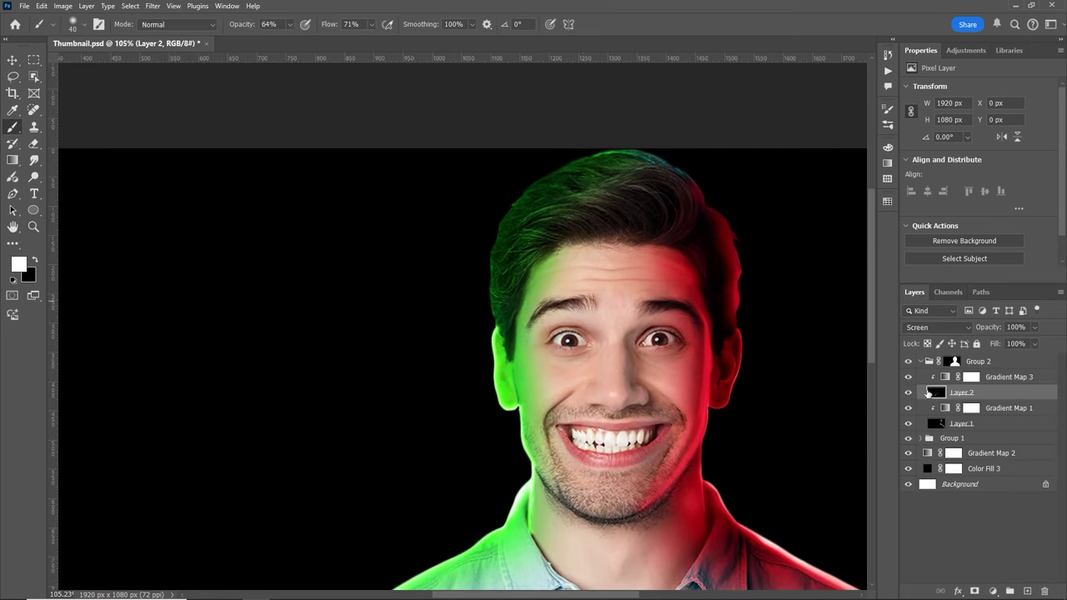
pyautogui.click(921, 437)
pyautogui.click(907, 453)
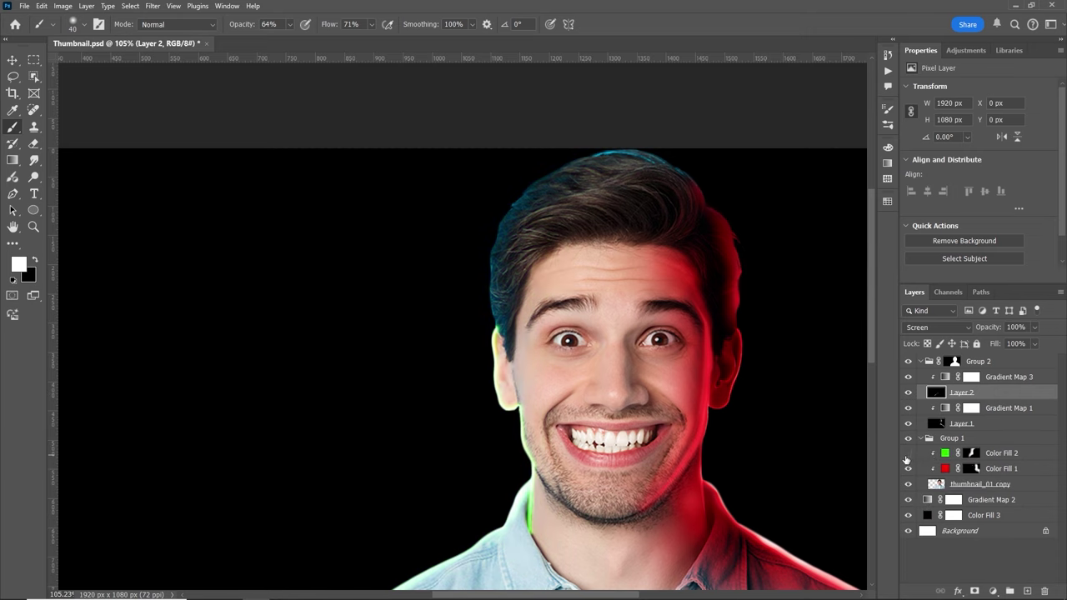
pyautogui.click(907, 453)
pyautogui.scroll(4, 586, 368)
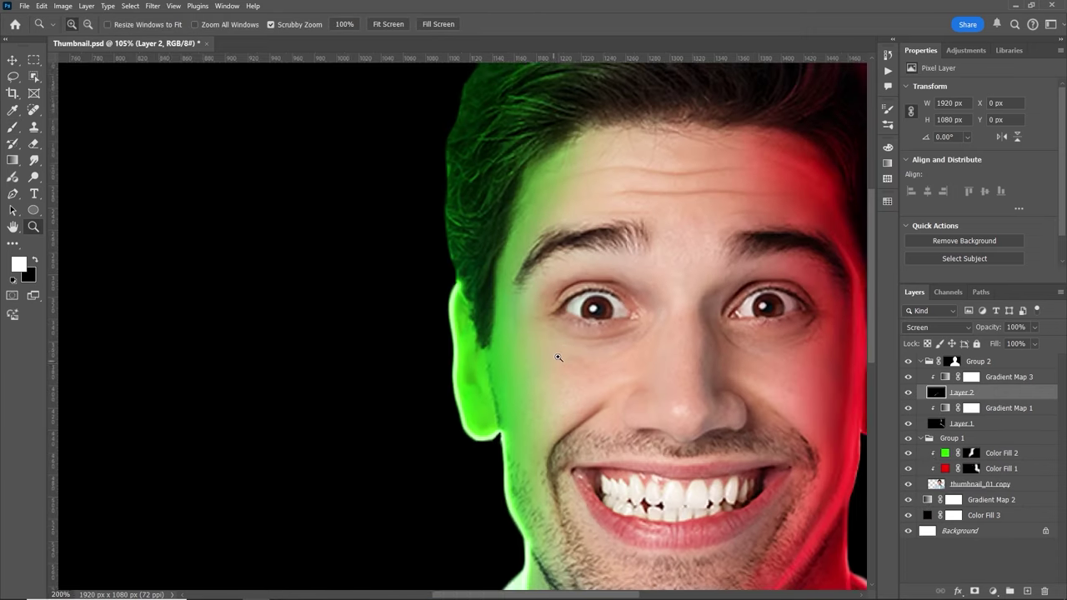
# Trace a pen path down the inner edge of the green-lit ear to its lobe
pyautogui.moveTo(516, 365); pyautogui.dragTo(482, 307)
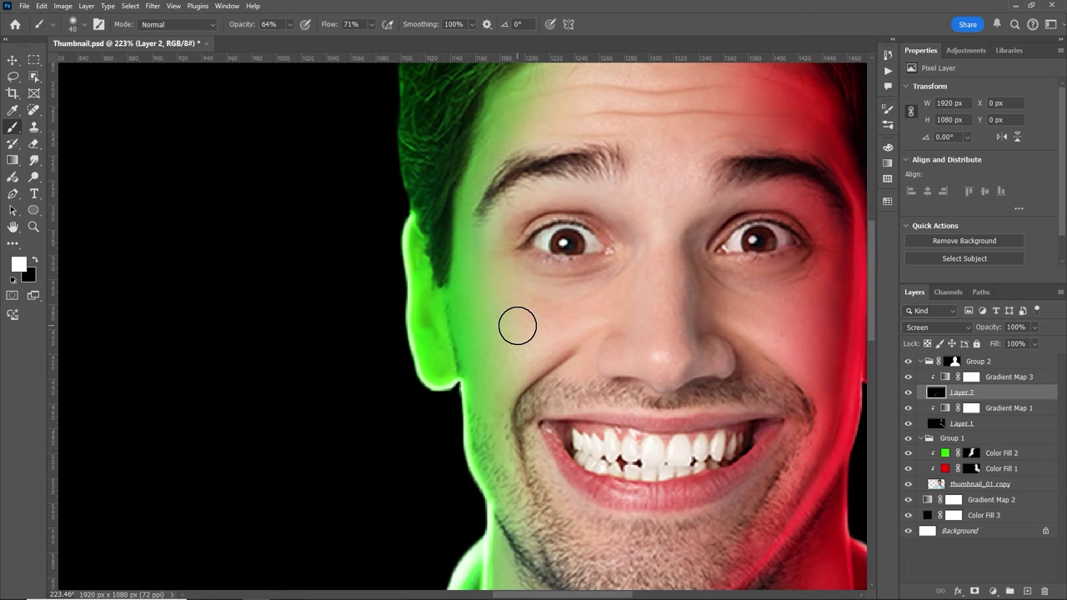
pyautogui.press('p')
pyautogui.click(426, 242)
pyautogui.moveTo(424, 285); pyautogui.dragTo(419, 289)
pyautogui.moveTo(427, 334); pyautogui.dragTo(449, 358)
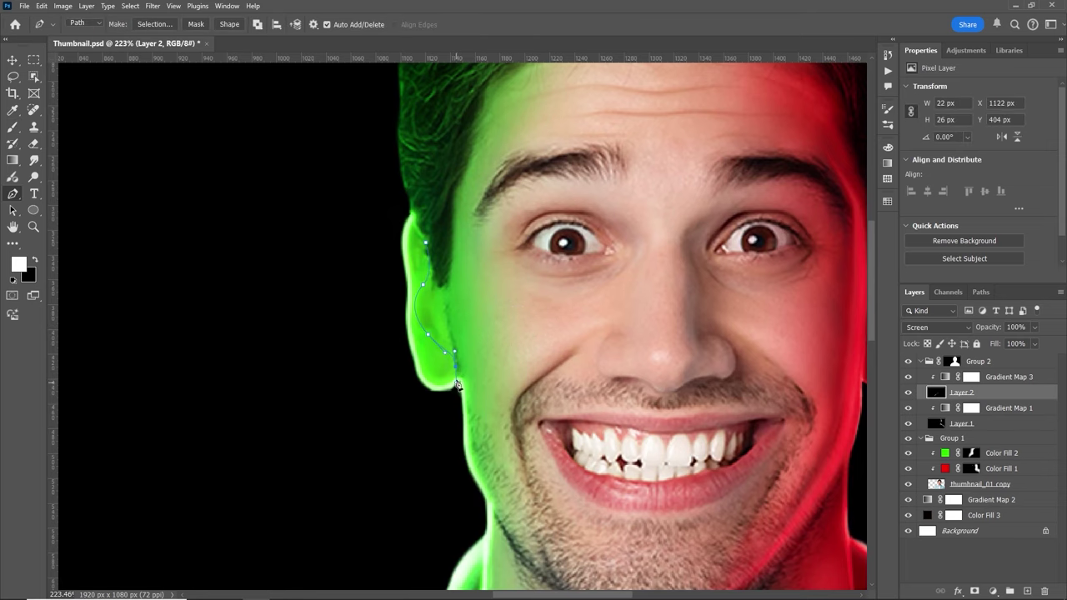
# Stroke the ear path on Layer 2 with a 9 px brush at 64% opacity and 71% flow
pyautogui.click(981, 296)
pyautogui.press('b')
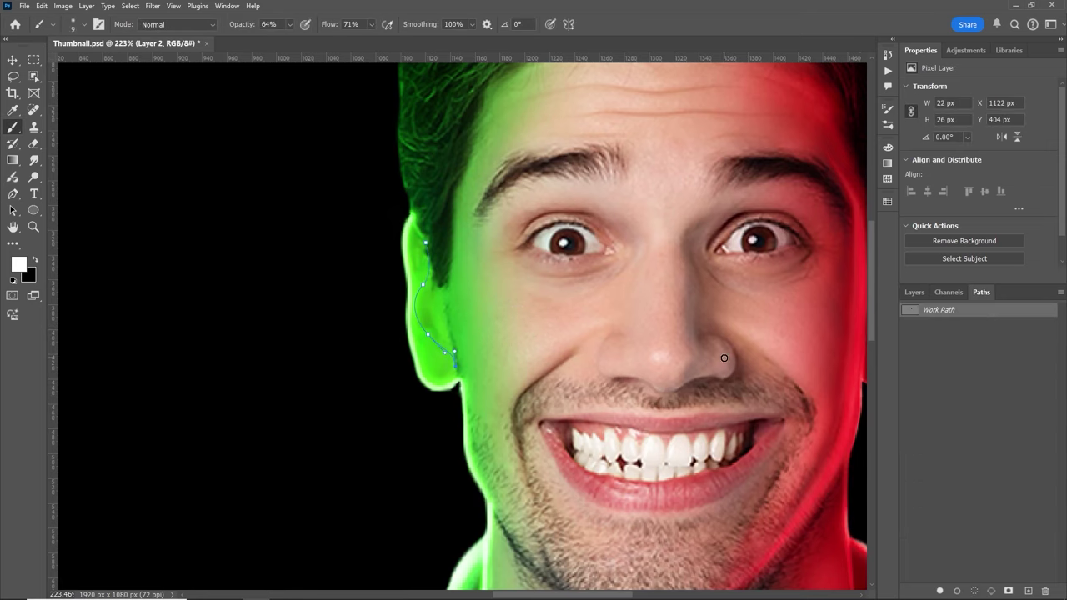
pyautogui.rightClick(967, 312)
pyautogui.click(989, 367)
pyautogui.click(603, 191)
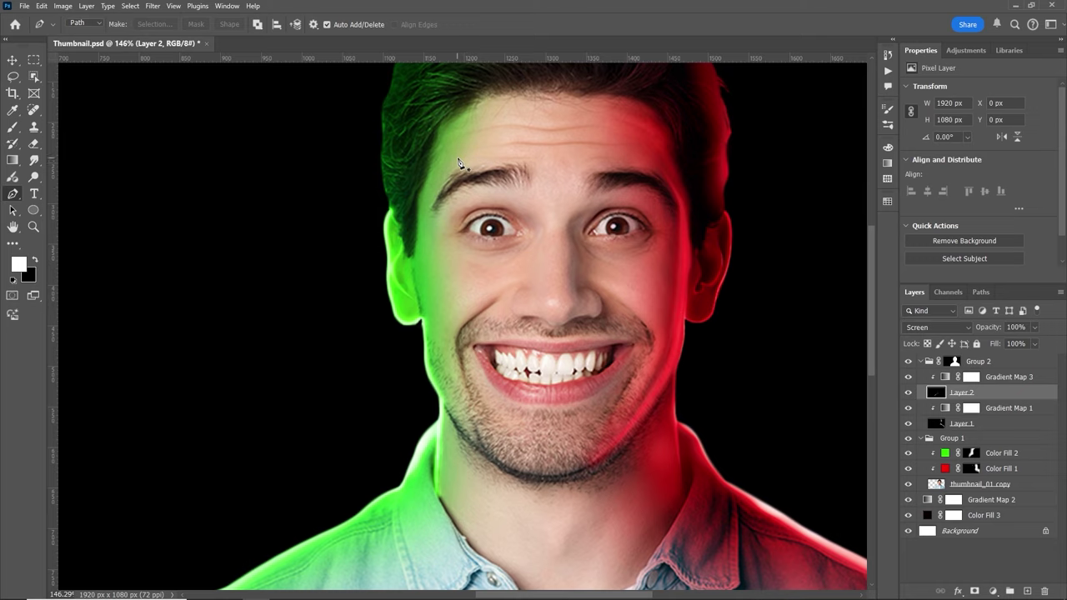
# Trace a pen path along the green-lit side of the face from above the eyebrow down to the jawline
pyautogui.click(431, 185)
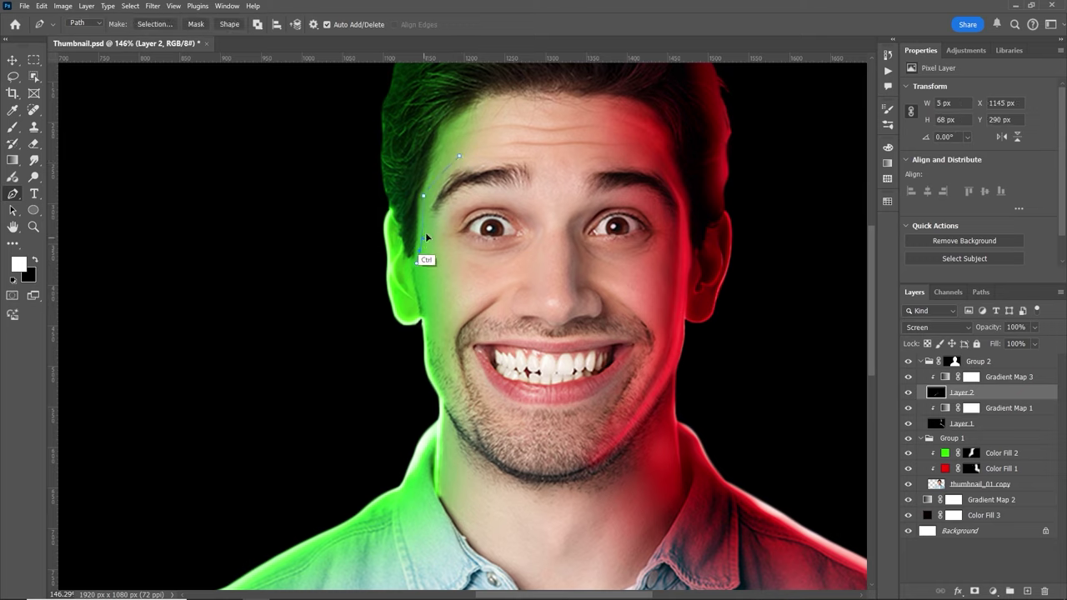
pyautogui.click(429, 317)
pyautogui.moveTo(521, 478); pyautogui.dragTo(521, 479)
pyautogui.keyDown('alt'); pyautogui.click(484, 451); pyautogui.keyUp('alt')
pyautogui.moveTo(484, 451); pyautogui.dragTo(436, 412)
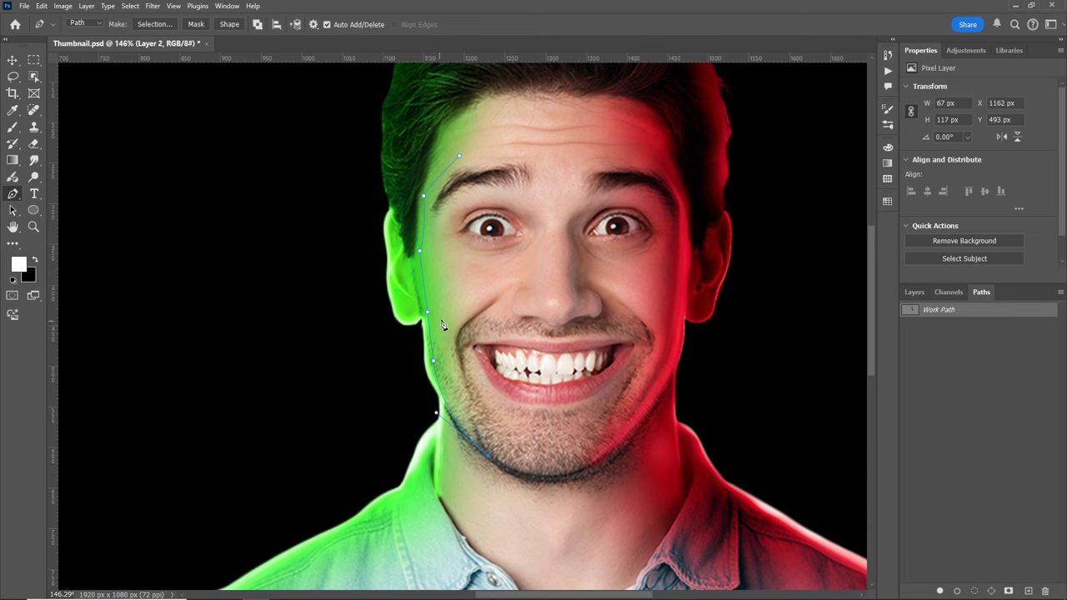
# Stroke the face path on Layer 2 three times with a 20 px brush at 31% opacity and 71% flow
pyautogui.press('b')
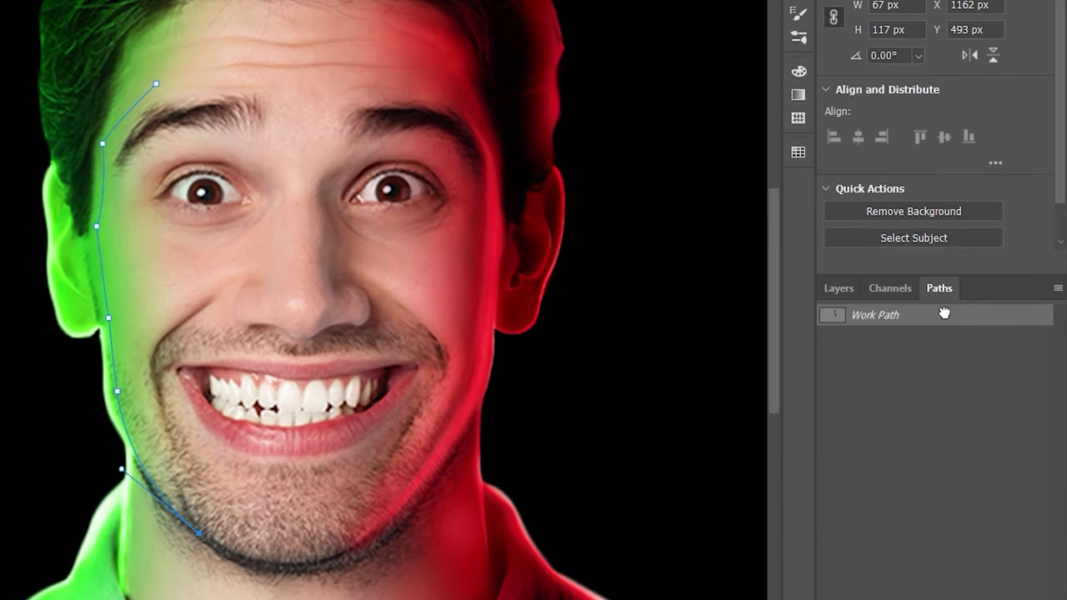
pyautogui.rightClick(972, 309)
pyautogui.click(1001, 364)
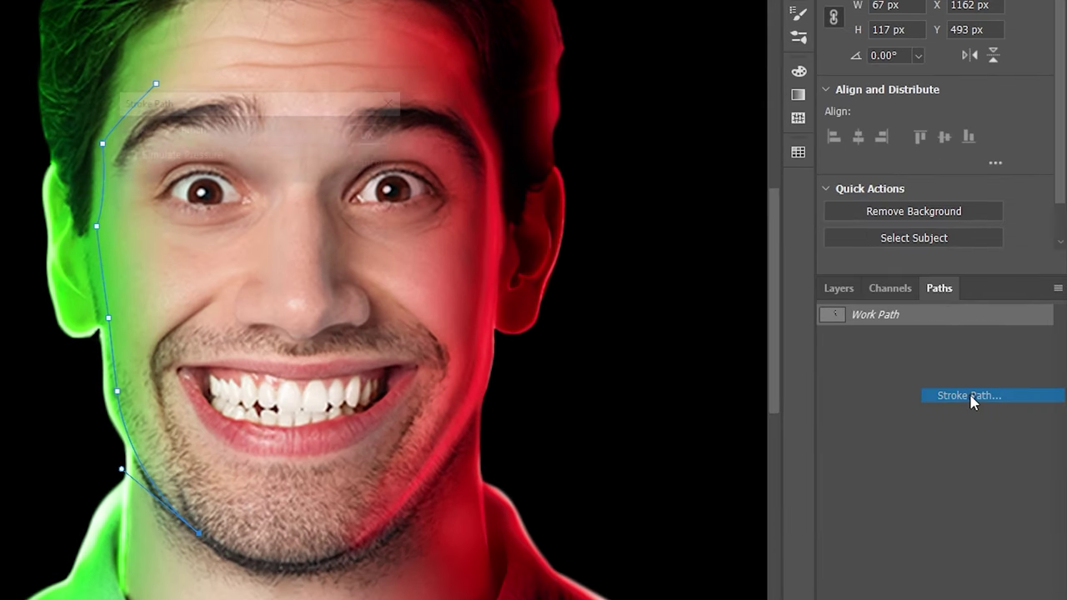
pyautogui.click(372, 136)
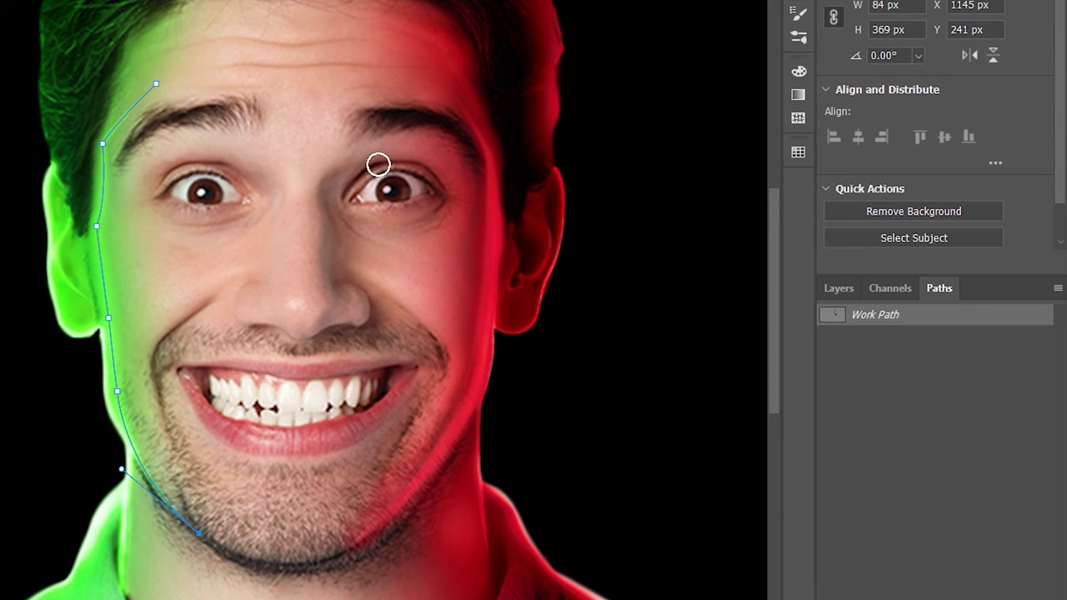
pyautogui.rightClick(922, 312)
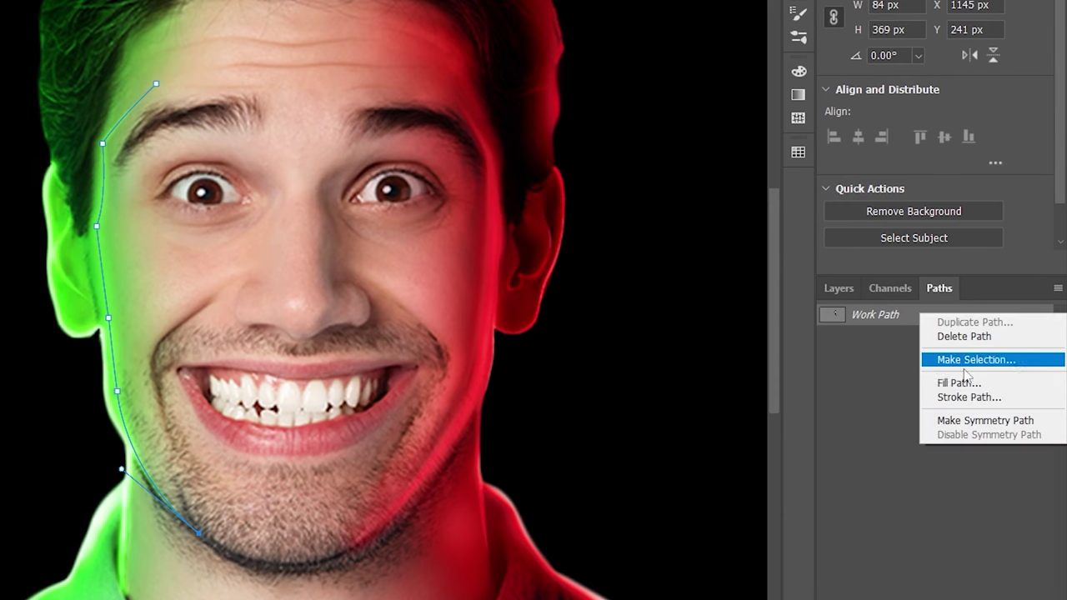
pyautogui.click(951, 401)
pyautogui.click(372, 133)
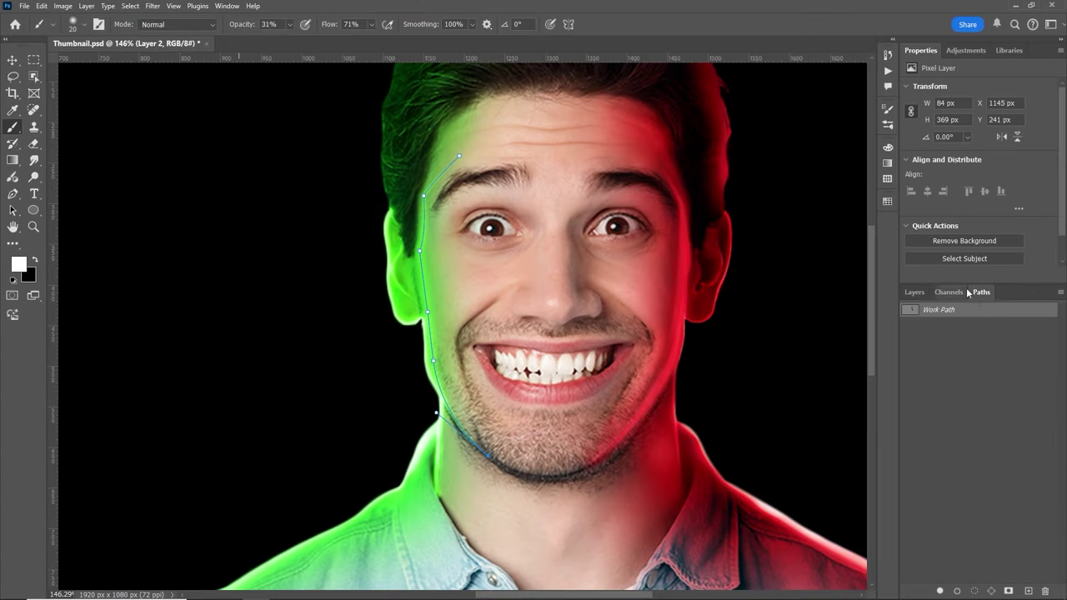
pyautogui.rightClick(839, 314)
pyautogui.click(956, 400)
pyautogui.click(602, 189)
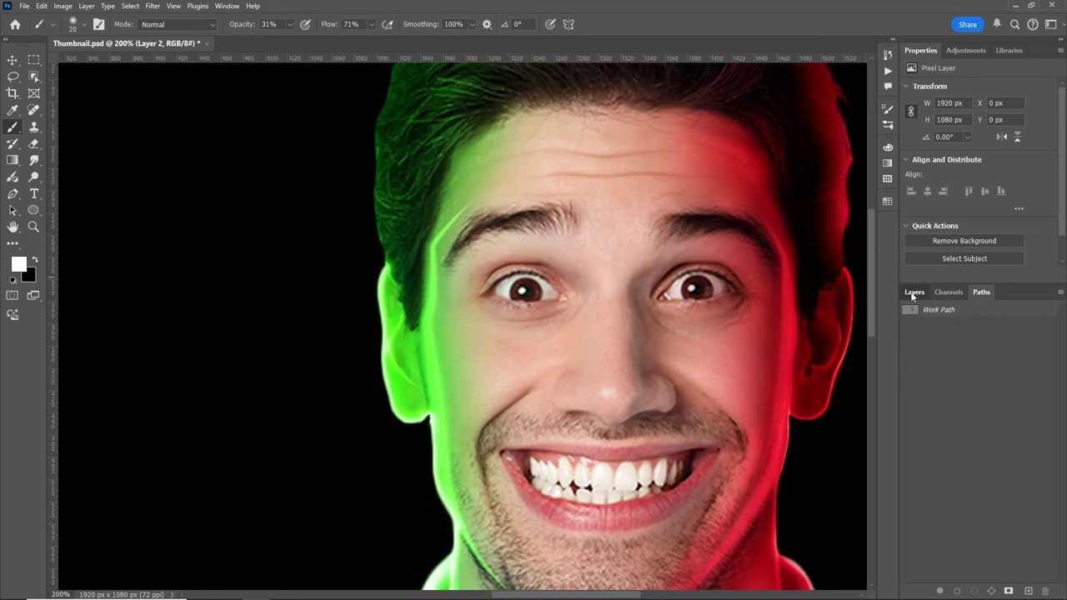
# Toggle Layer 2 off and on to compare the green edge highlights on the face
pyautogui.click(913, 294)
pyautogui.click(909, 394)
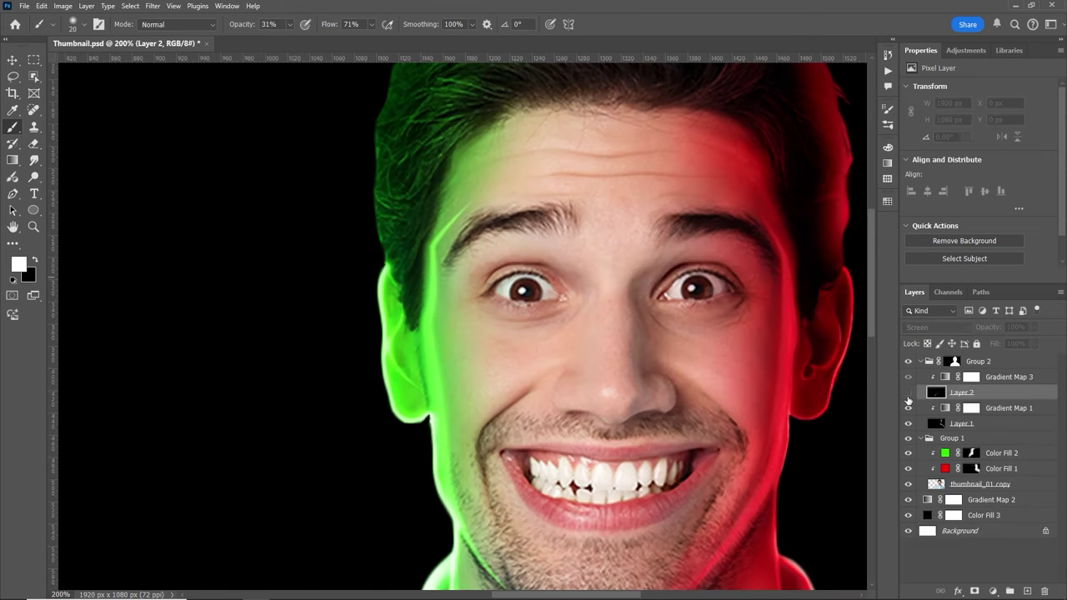
pyautogui.click(908, 394)
pyautogui.click(908, 392)
# With Layer 1 active, trace a pen path along the inner edge of the red-lit collar from the neck downward
pyautogui.press('z')
pyautogui.click(531, 331)
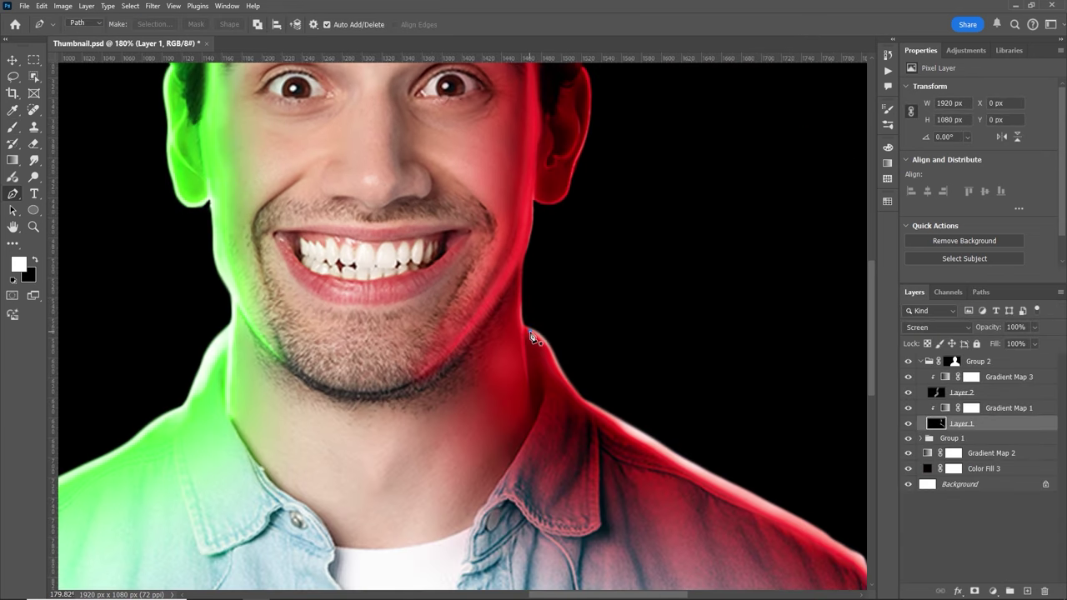
pyautogui.moveTo(551, 375)
pyautogui.mouseDown()
pyautogui.moveTo(542, 424)
pyautogui.moveTo(553, 391)
pyautogui.mouseUp()
pyautogui.hotkey('ctrl', 'z')
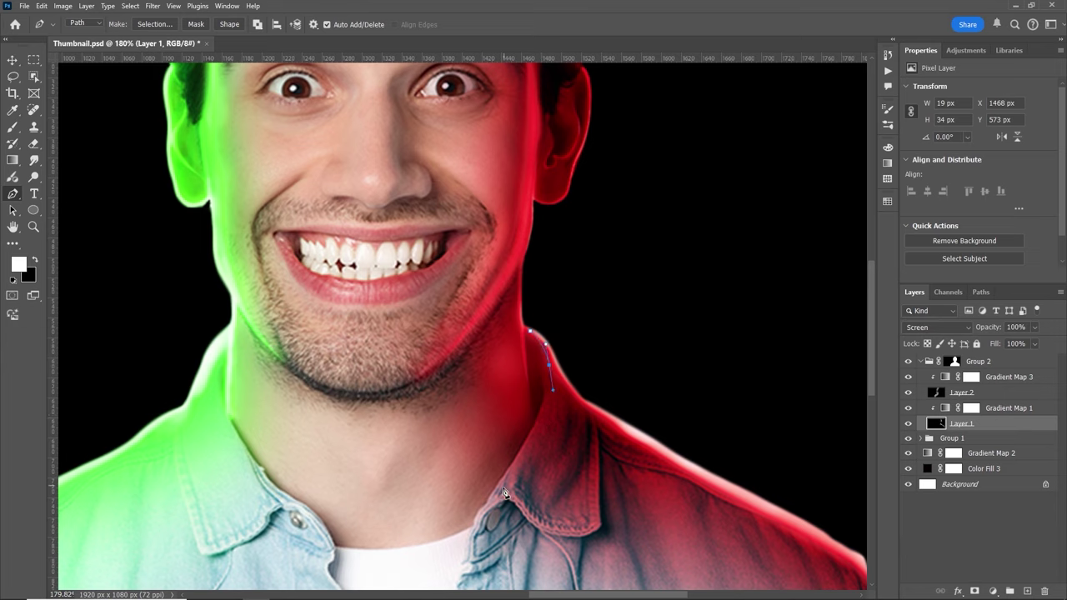
pyautogui.moveTo(506, 487); pyautogui.dragTo(491, 506)
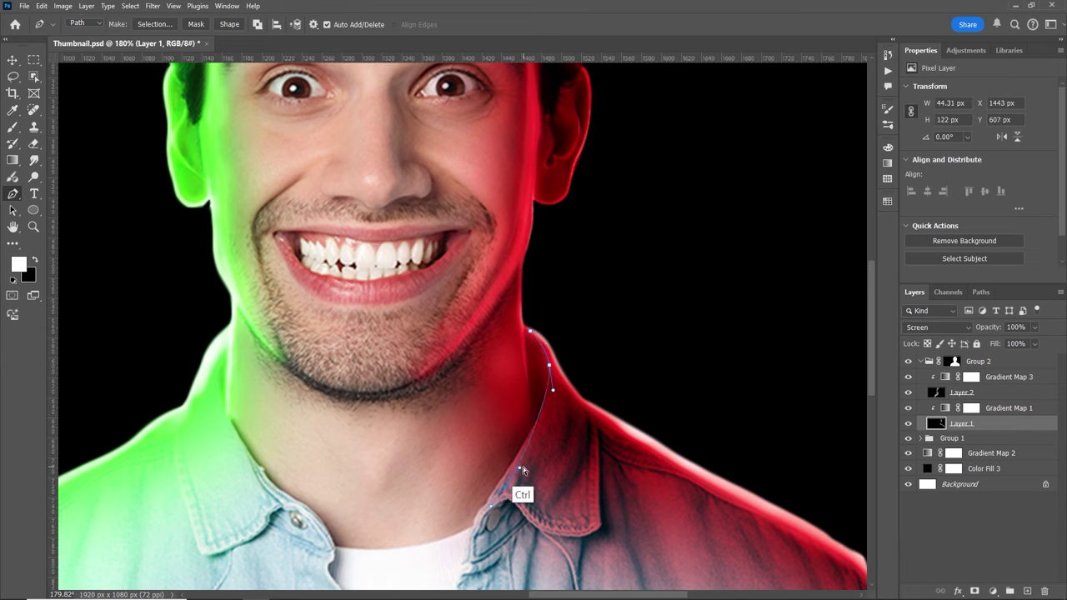
# Stroke the red-lit collar path on Layer 1 and return to the layer list
pyautogui.click(981, 292)
pyautogui.rightClick(994, 311)
pyautogui.click(999, 371)
pyautogui.click(610, 197)
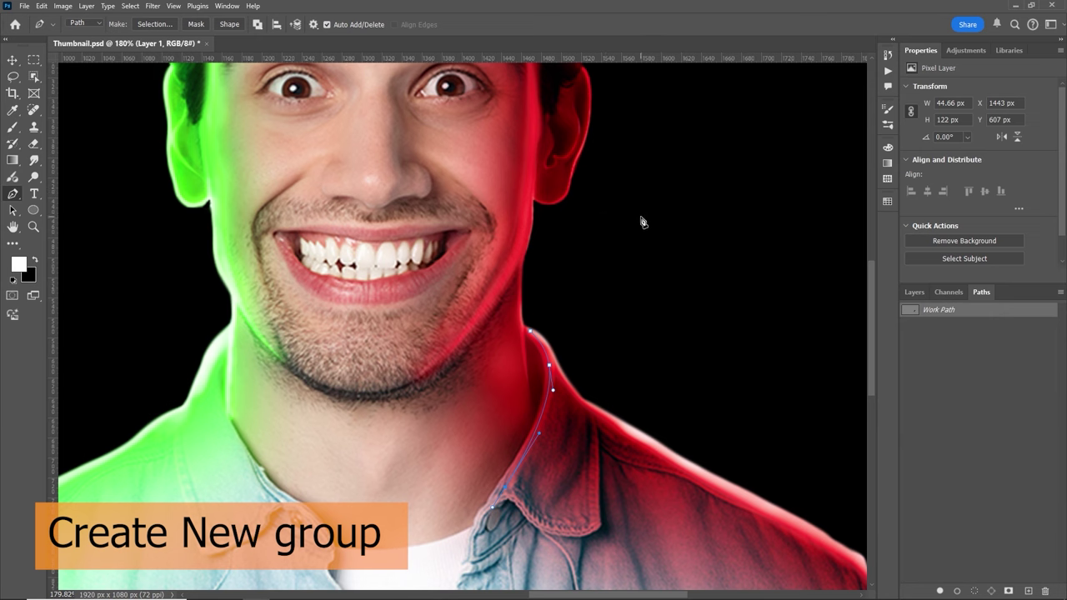
pyautogui.click(915, 291)
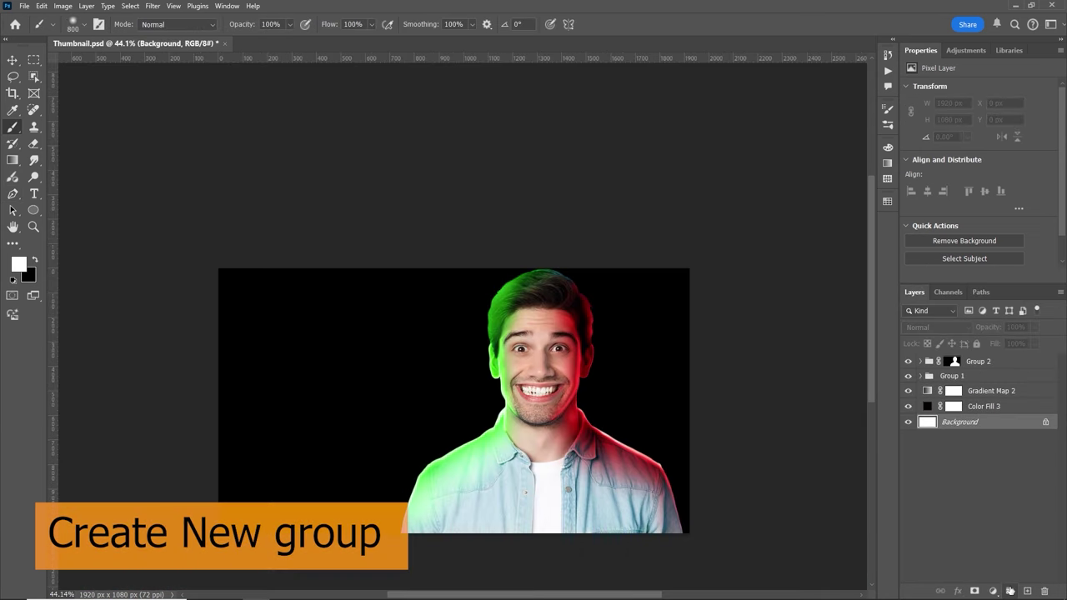
# Create a group named BG above the Background layer and move Color Fill 3 into it
pyautogui.click(1010, 591)
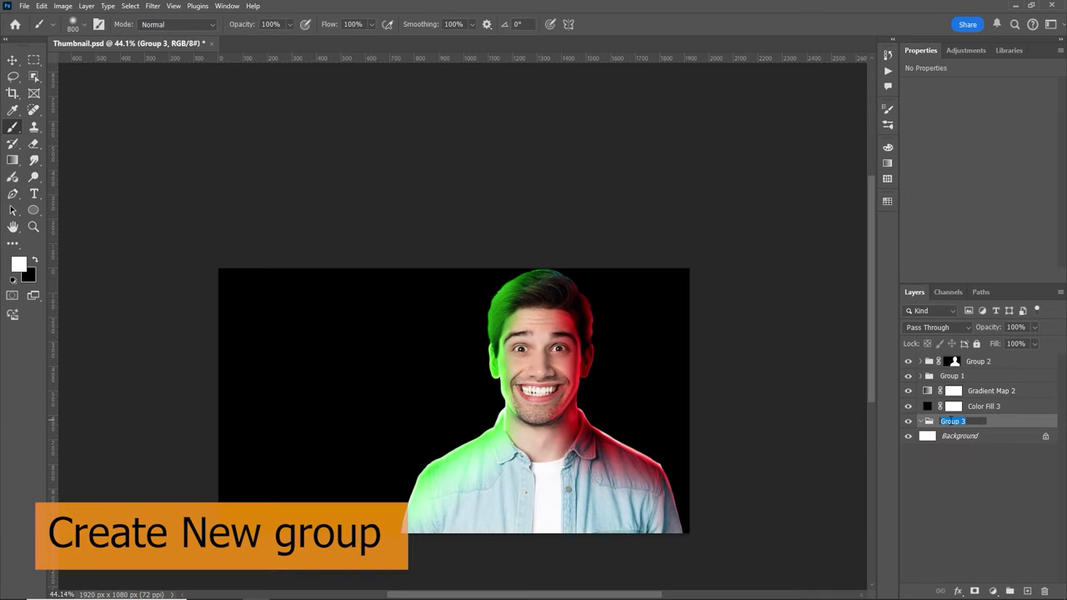
pyautogui.press('Return')
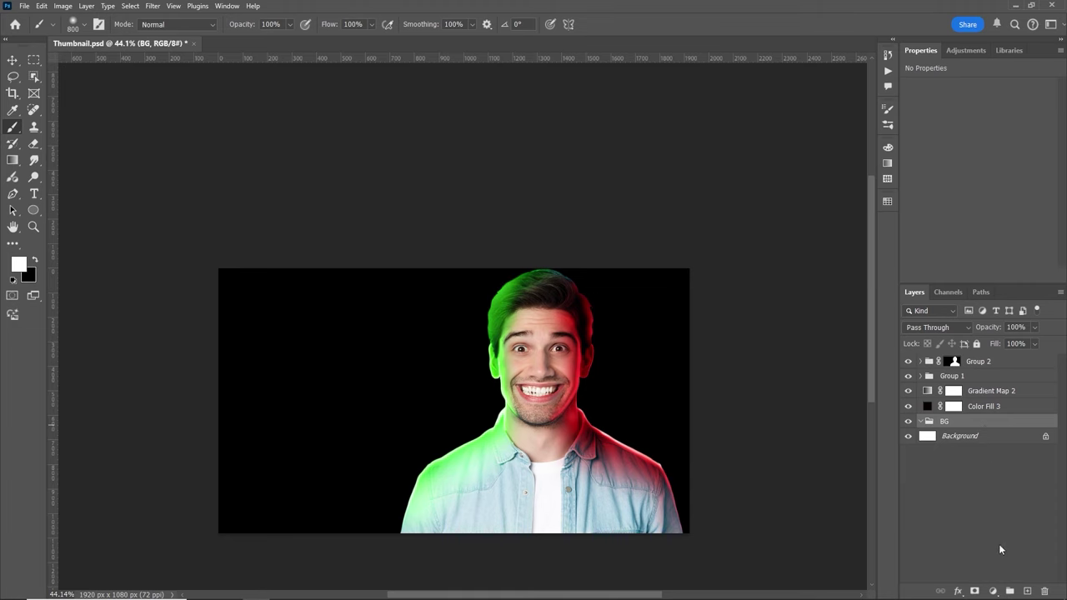
pyautogui.moveTo(994, 411); pyautogui.dragTo(985, 421)
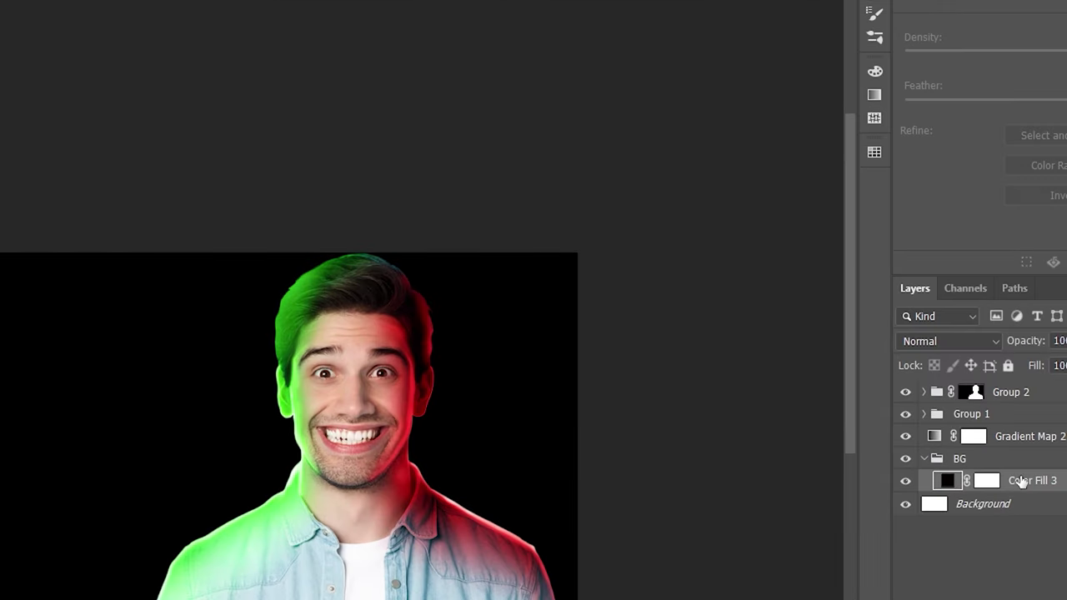
# Recolour the Color Fill 3 layer to a red of H 357°, S 86%, B 95%
pyautogui.doubleClick(967, 479)
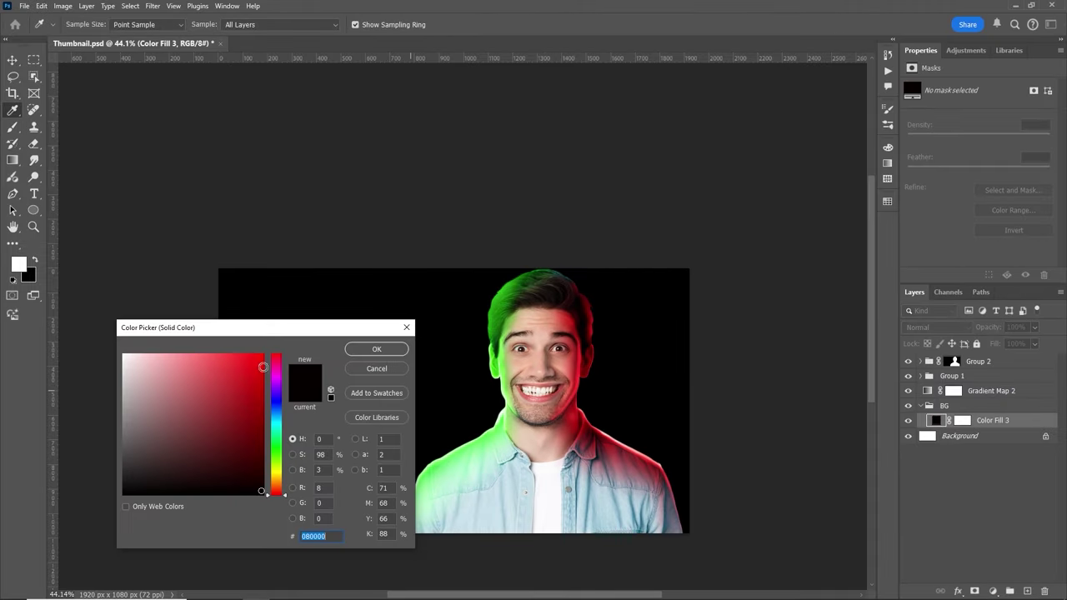
pyautogui.click(262, 356)
pyautogui.click(283, 356)
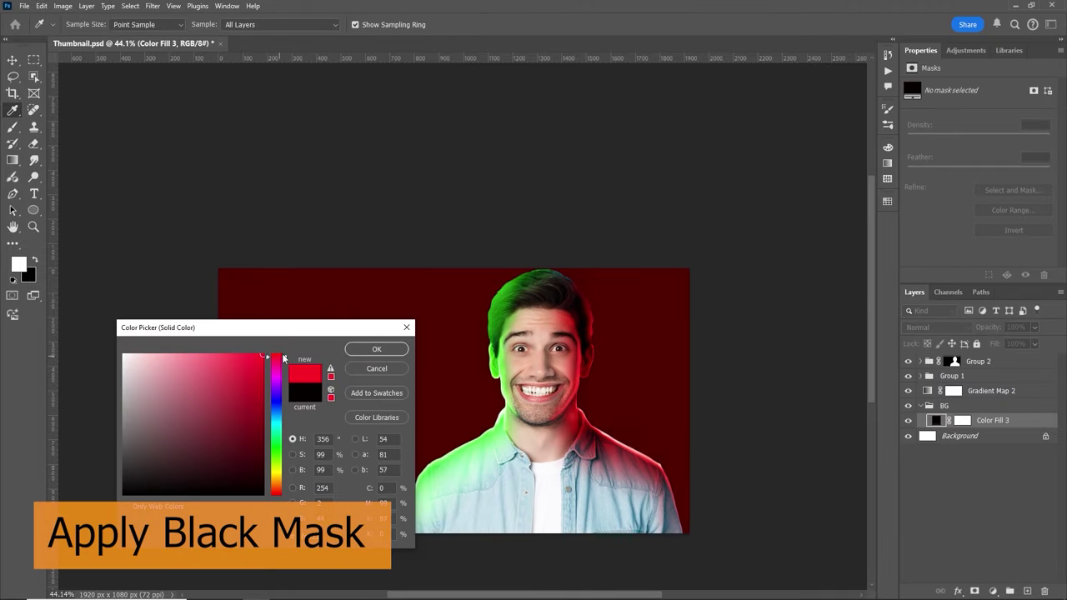
pyautogui.click(373, 350)
pyautogui.doubleClick(935, 421)
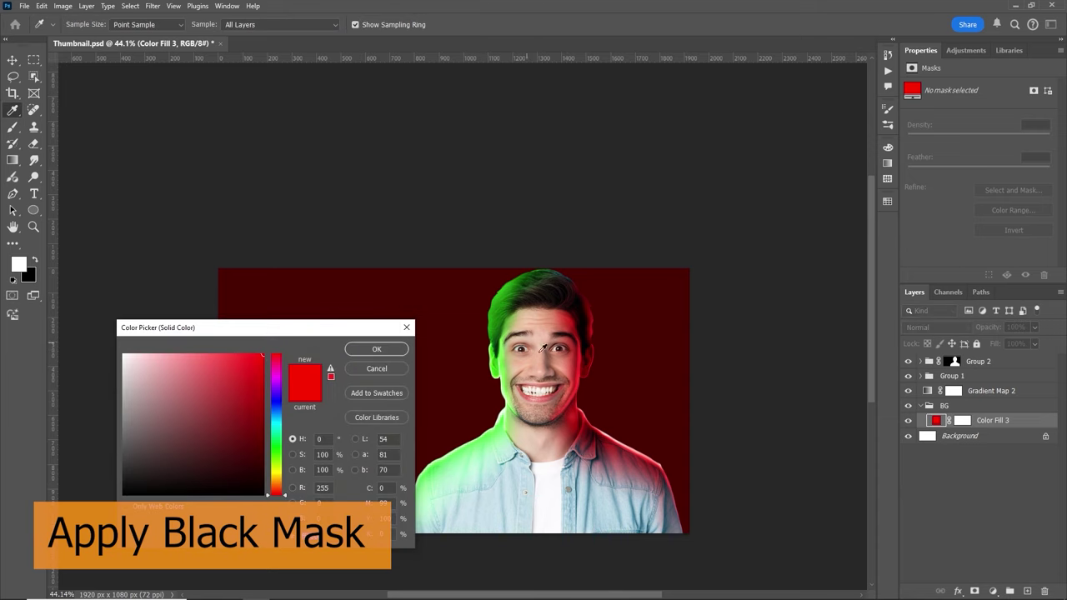
pyautogui.click(582, 370)
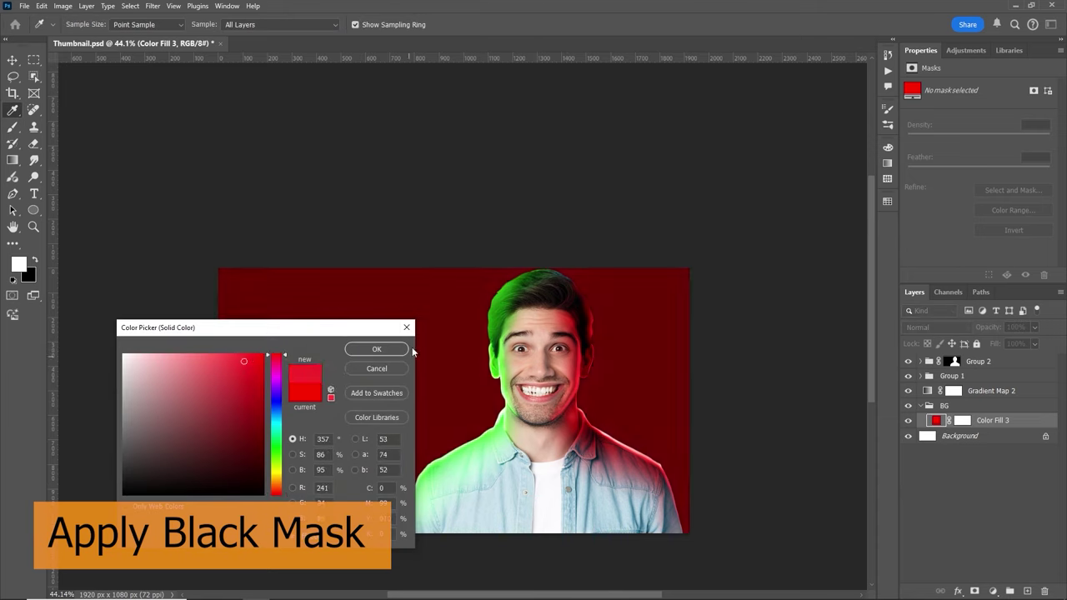
pyautogui.click(388, 349)
# Fill the Color Fill 3 mask with black and paint white with a very large soft brush over the canvas behind the red-lit side
pyautogui.click(961, 421)
pyautogui.press('x')
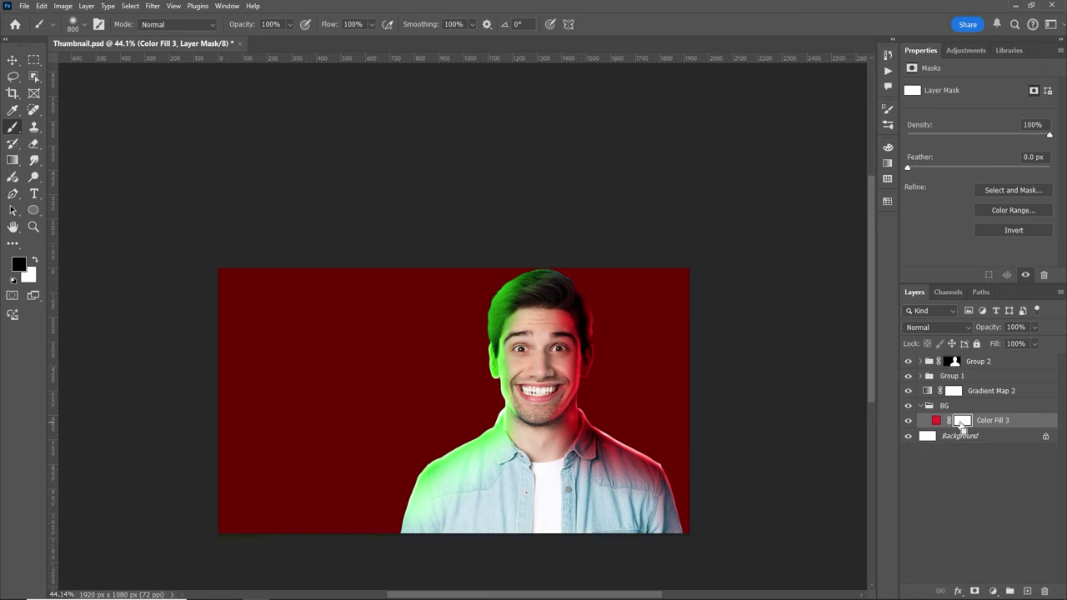
pyautogui.hotkey('alt', 'BackSpace')
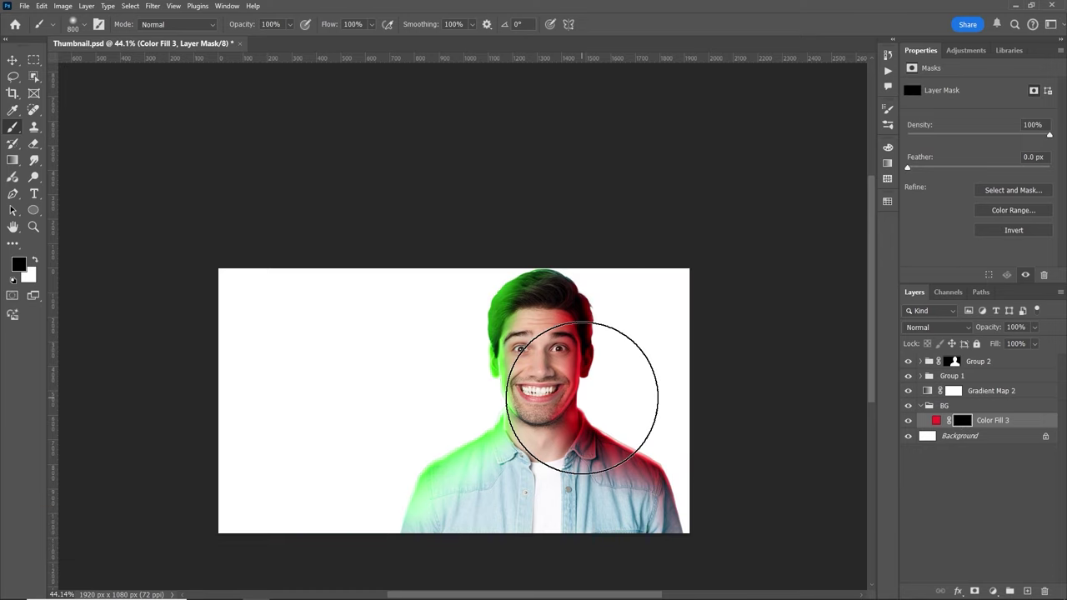
pyautogui.click(35, 262)
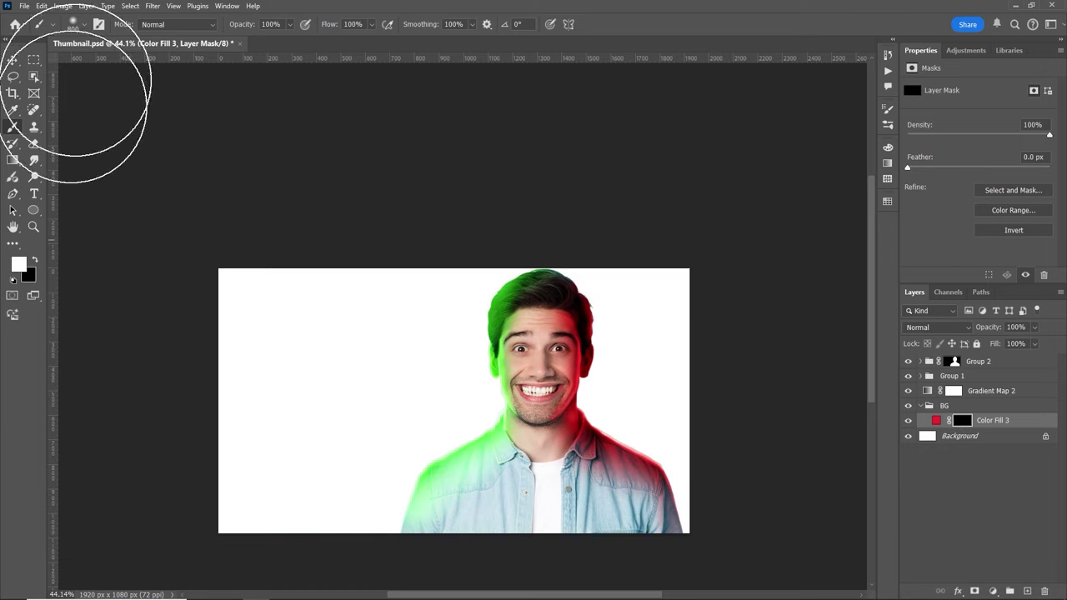
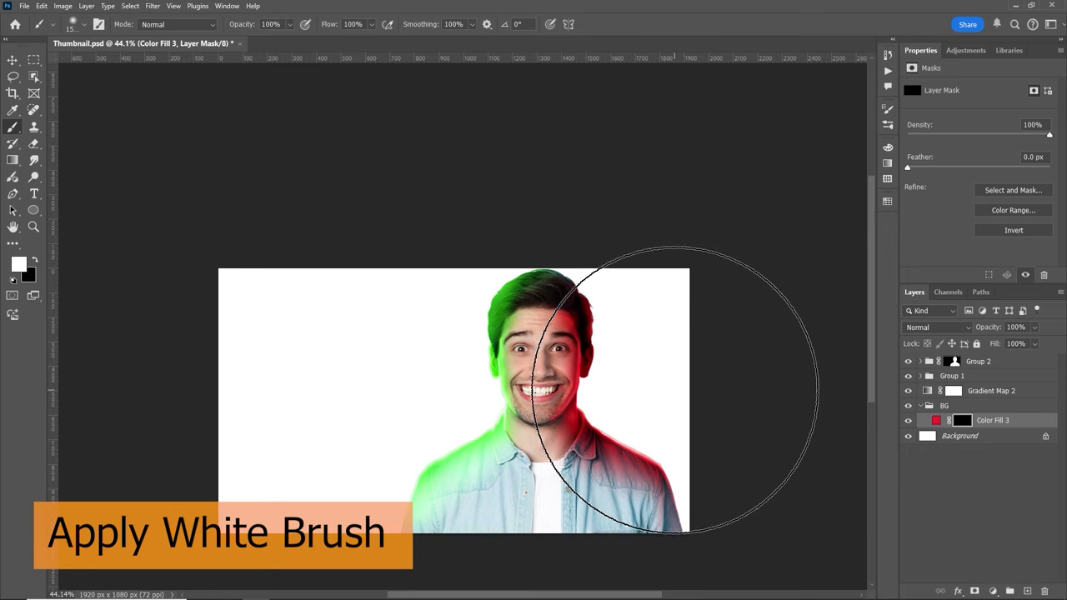
pyautogui.moveTo(679, 440); pyautogui.dragTo(676, 383)
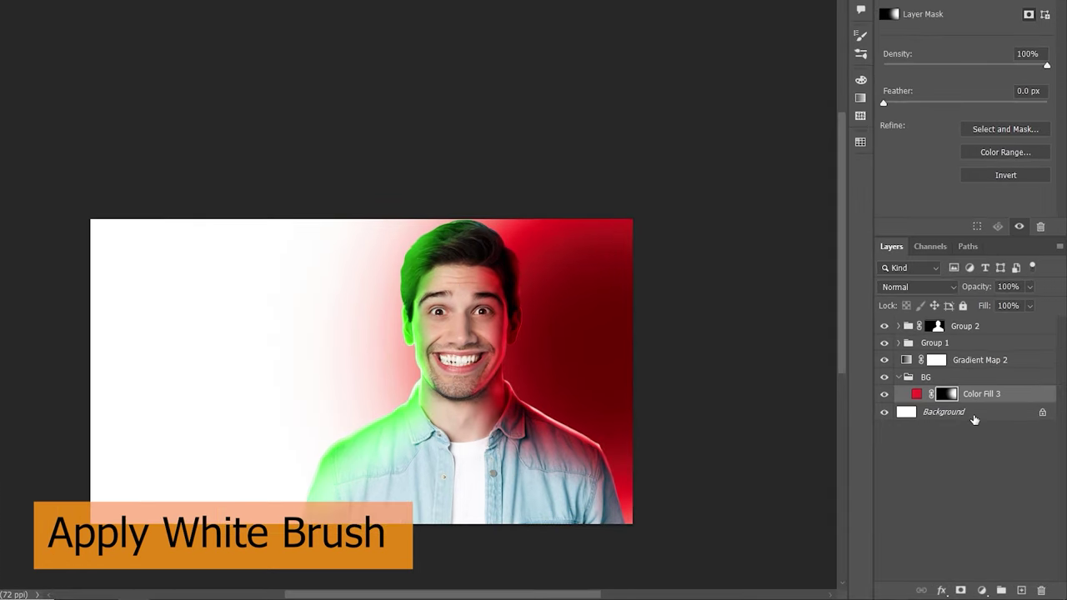
# Add a bright green Solid Color fill layer above Background, place it in BG below Color Fill 3, and invert its mask to black
pyautogui.click(985, 440)
pyautogui.click(957, 588)
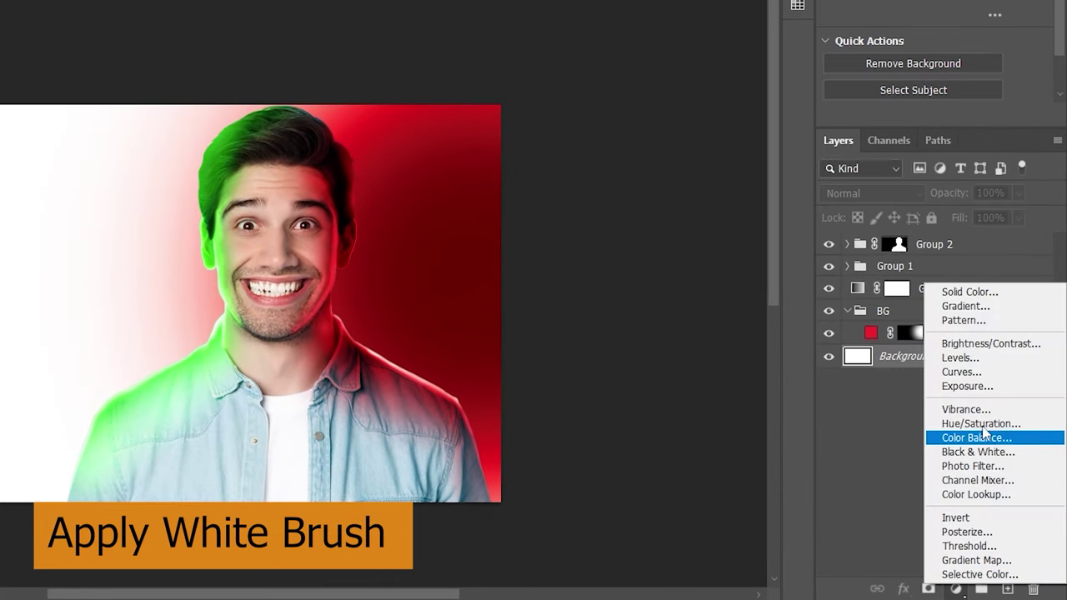
pyautogui.click(998, 293)
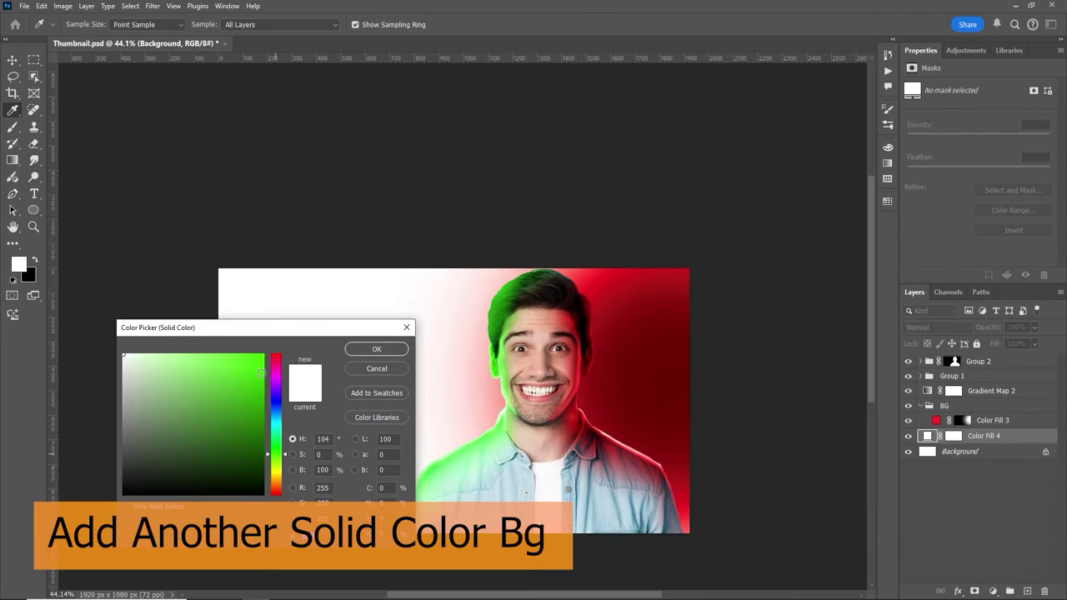
pyautogui.click(263, 355)
pyautogui.click(375, 351)
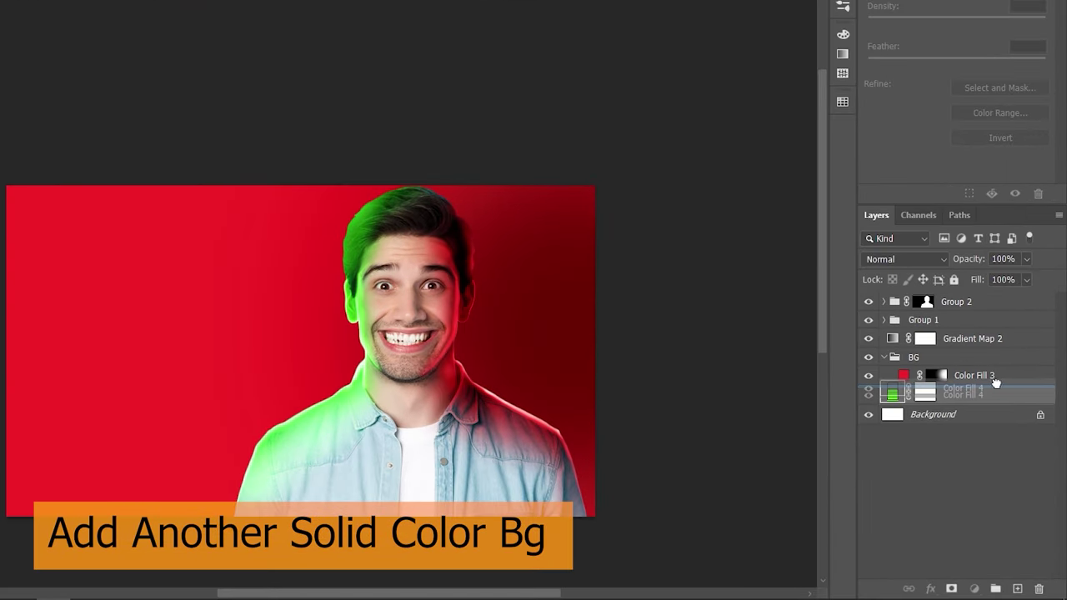
pyautogui.click(957, 436)
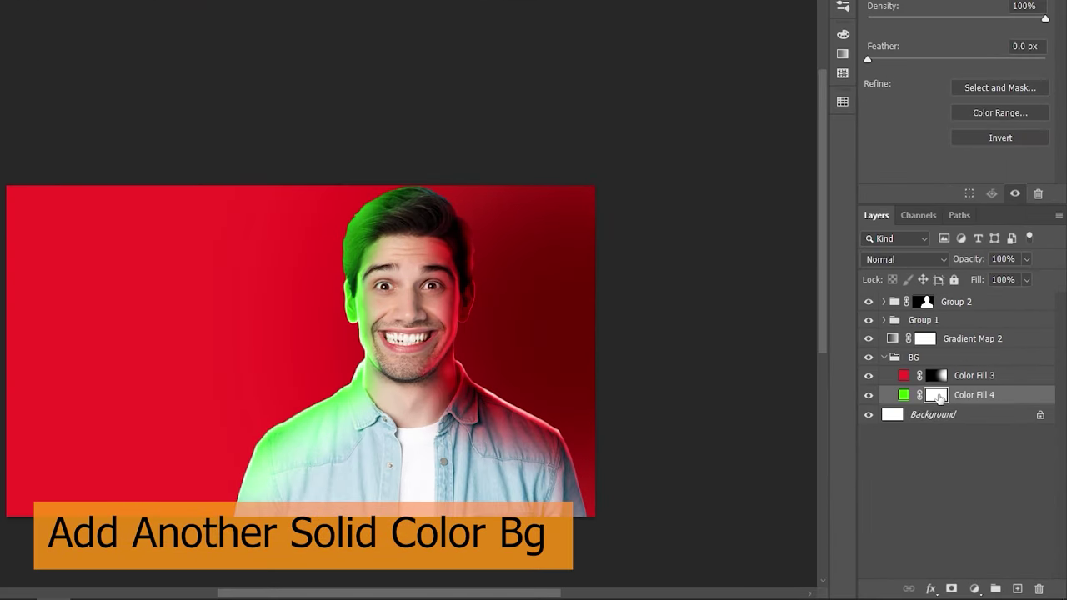
pyautogui.hotkey('ctrl', 'i')
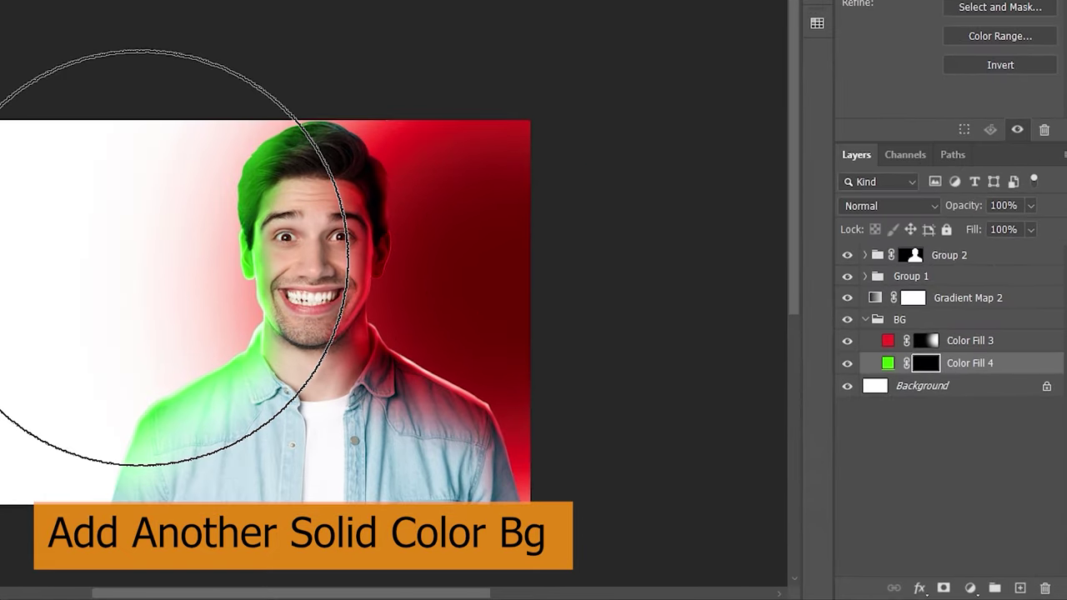
# Paint white with a very large soft brush on the Color Fill 4 mask behind the green-lit side and hide Gradient Map 2
pyautogui.click(141, 258)
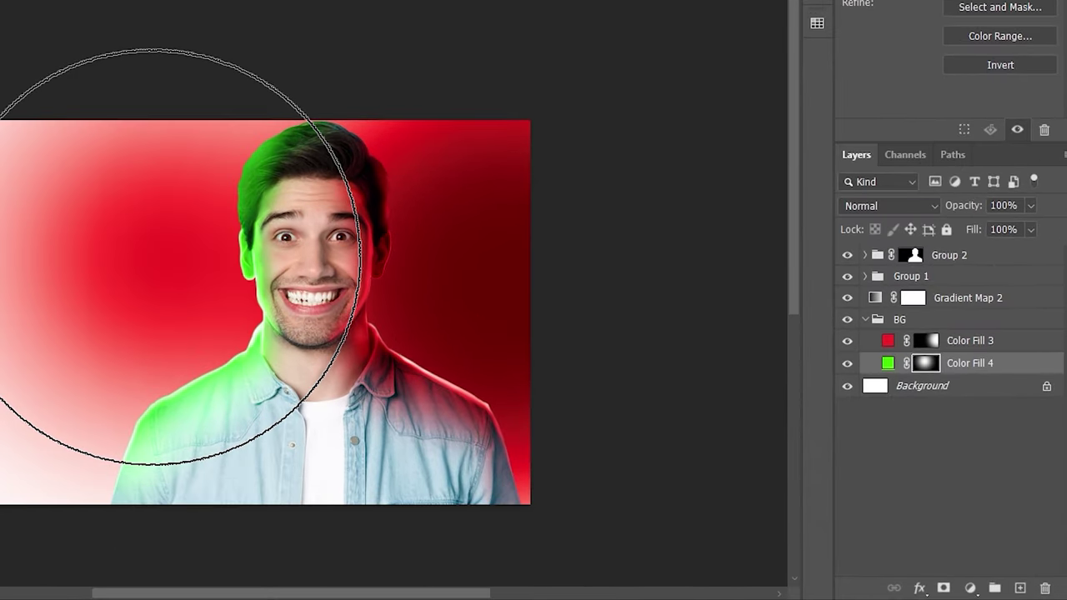
pyautogui.click(848, 341)
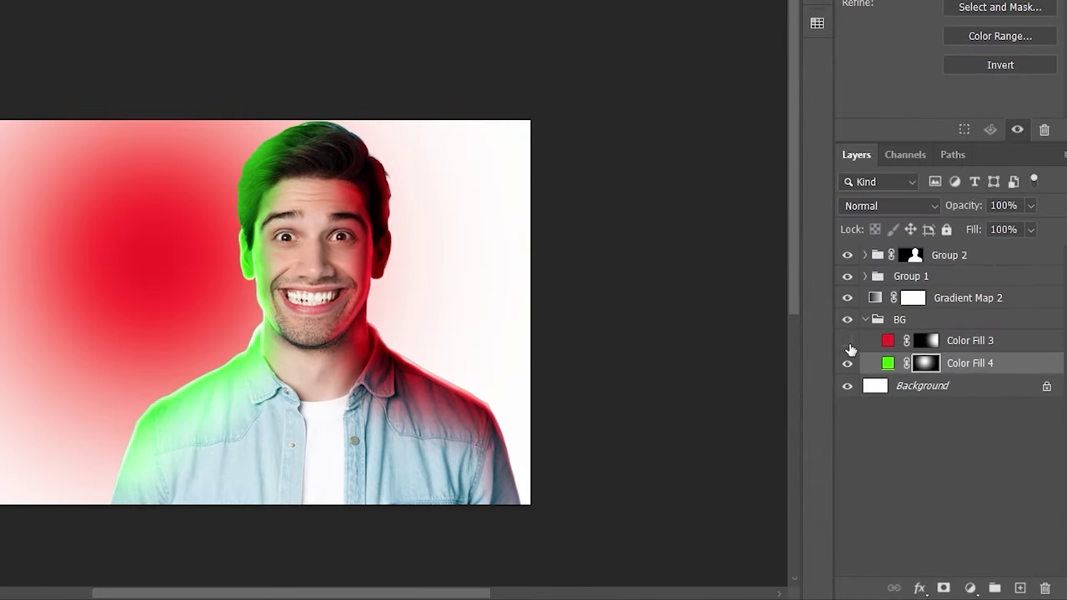
pyautogui.click(847, 300)
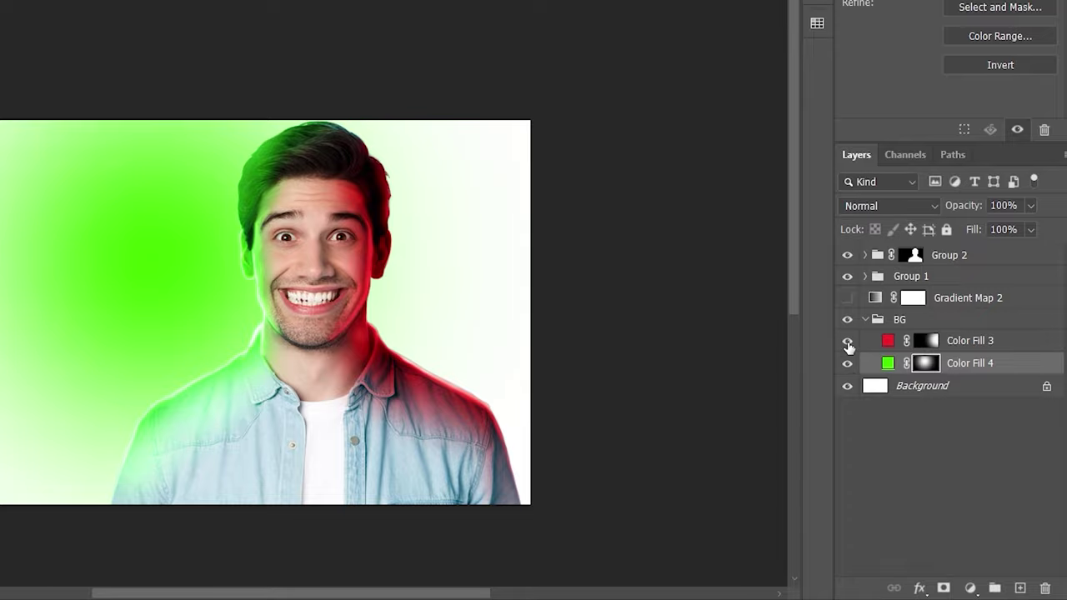
pyautogui.click(848, 342)
# Extend the green background by painting more white on the Color Fill 4 mask with a slightly smaller soft brush
pyautogui.click(928, 340)
pyautogui.click(967, 364)
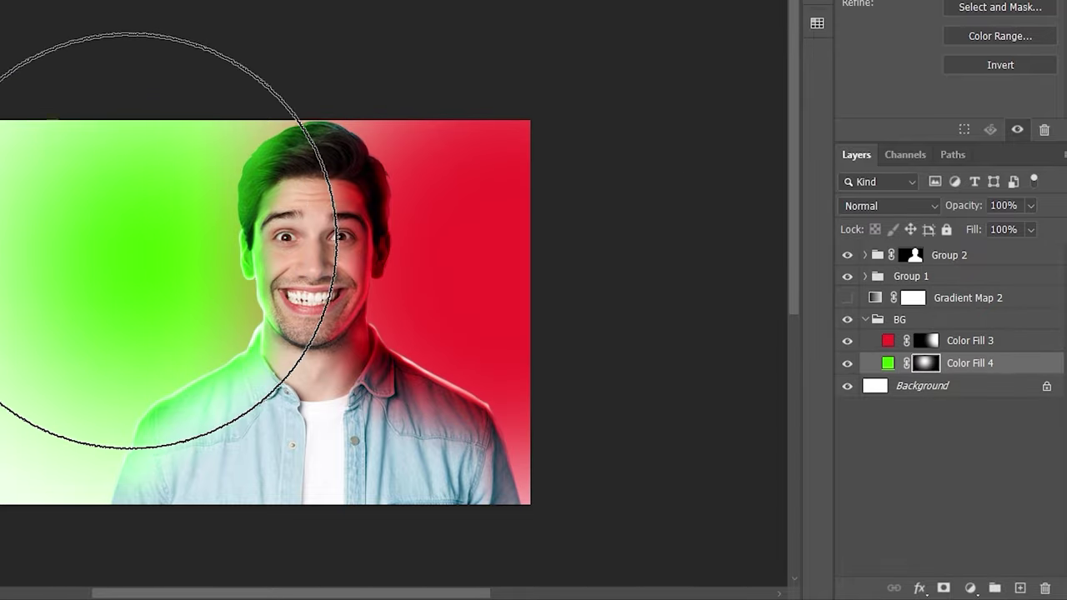
pyautogui.press('[')
pyautogui.press('[')
pyautogui.moveTo(183, 253)
pyautogui.mouseDown()
pyautogui.moveTo(194, 209)
pyautogui.moveTo(150, 353)
pyautogui.moveTo(169, 379)
pyautogui.mouseUp()
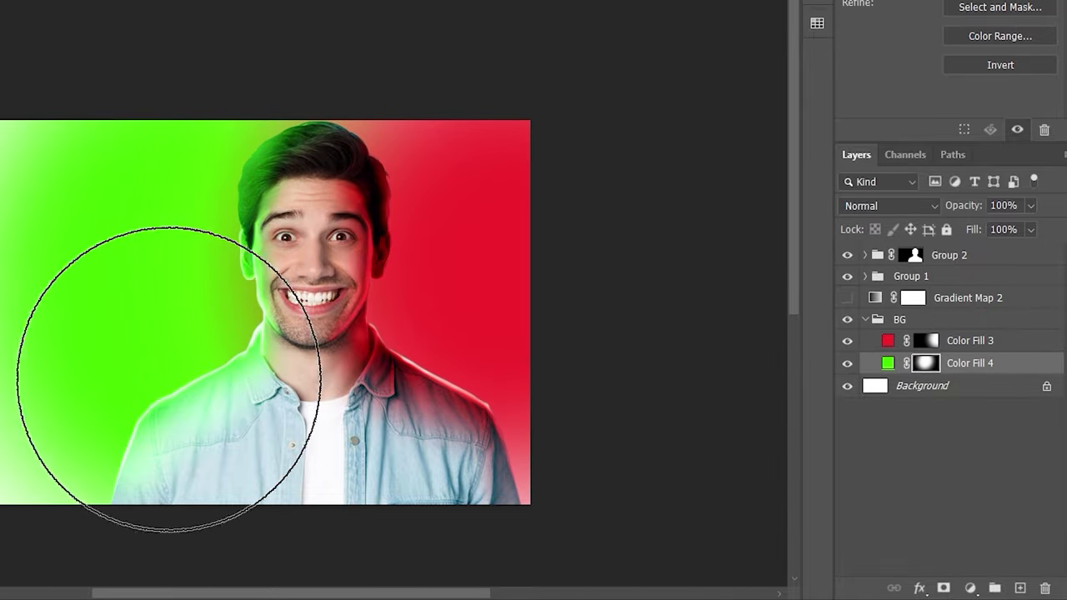
# Add a white Solid Color fill layer above Color Fill 3 in the BG group
pyautogui.click(984, 341)
pyautogui.click(849, 299)
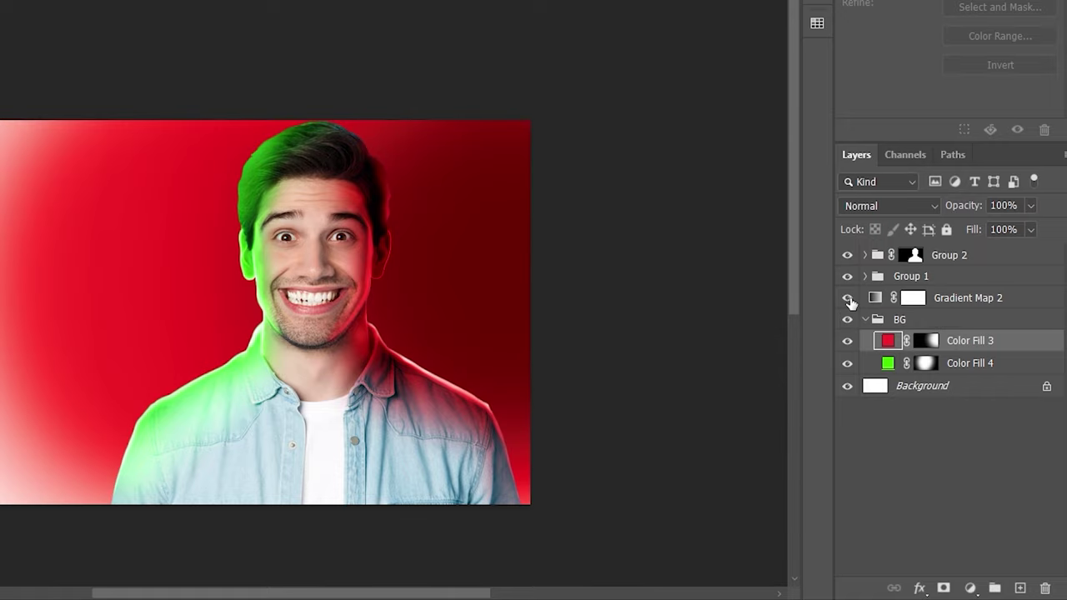
pyautogui.click(848, 299)
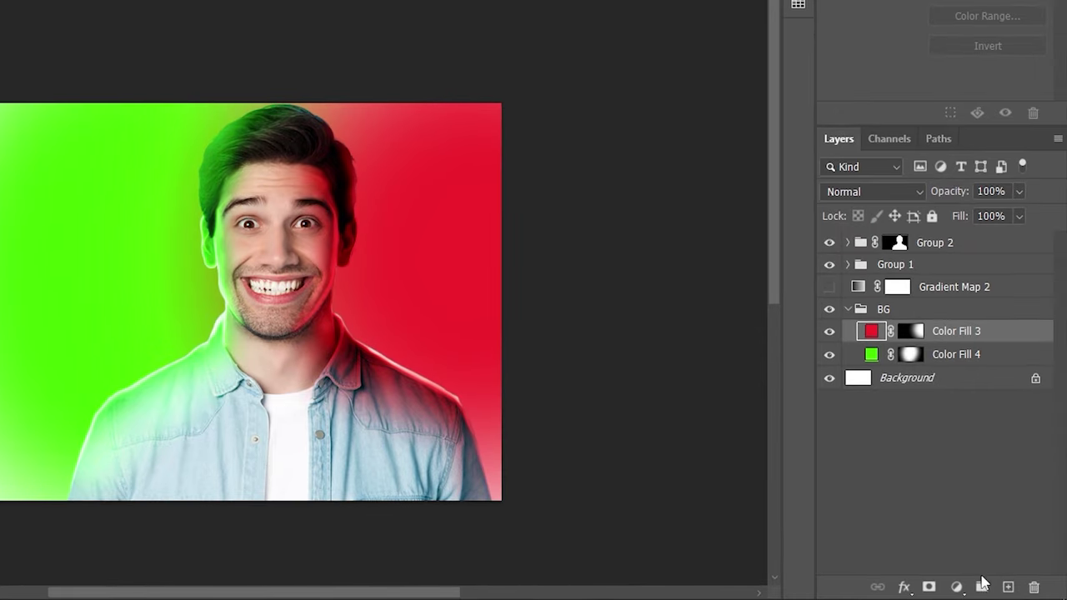
pyautogui.click(956, 587)
pyautogui.click(967, 295)
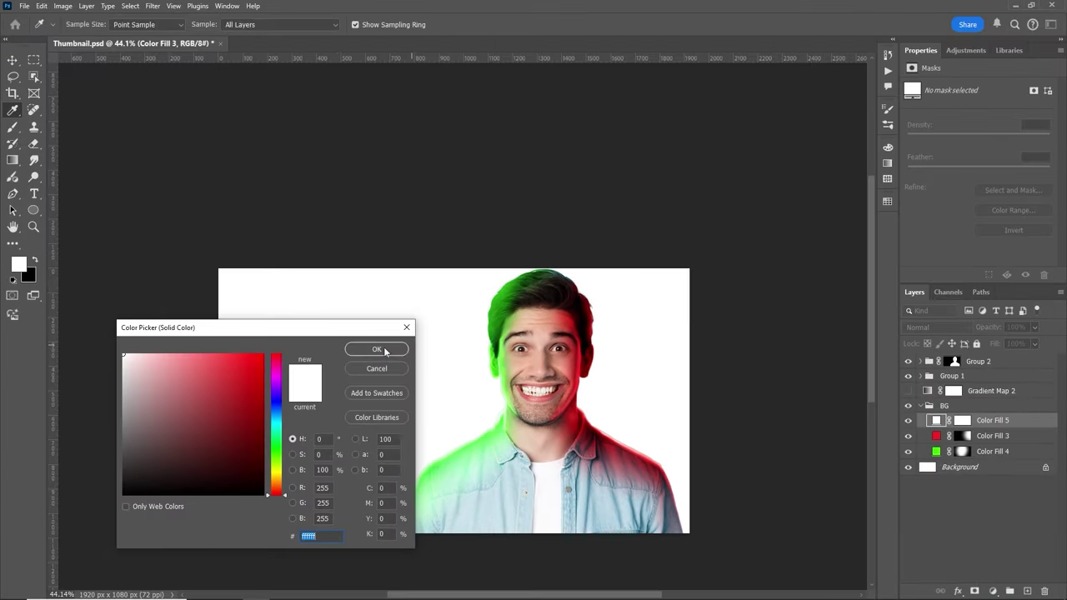
pyautogui.click(381, 350)
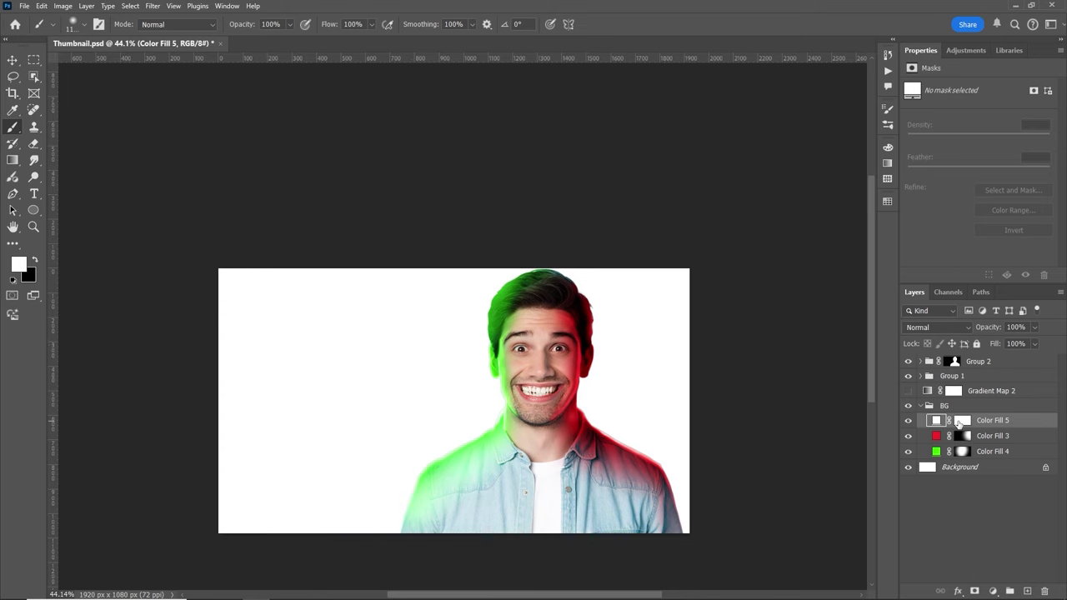
# Invert the Color Fill 5 mask to black and paint a white glow behind the man's head with a 900 px soft brush
pyautogui.click(958, 423)
pyautogui.hotkey('ctrl', 'i')
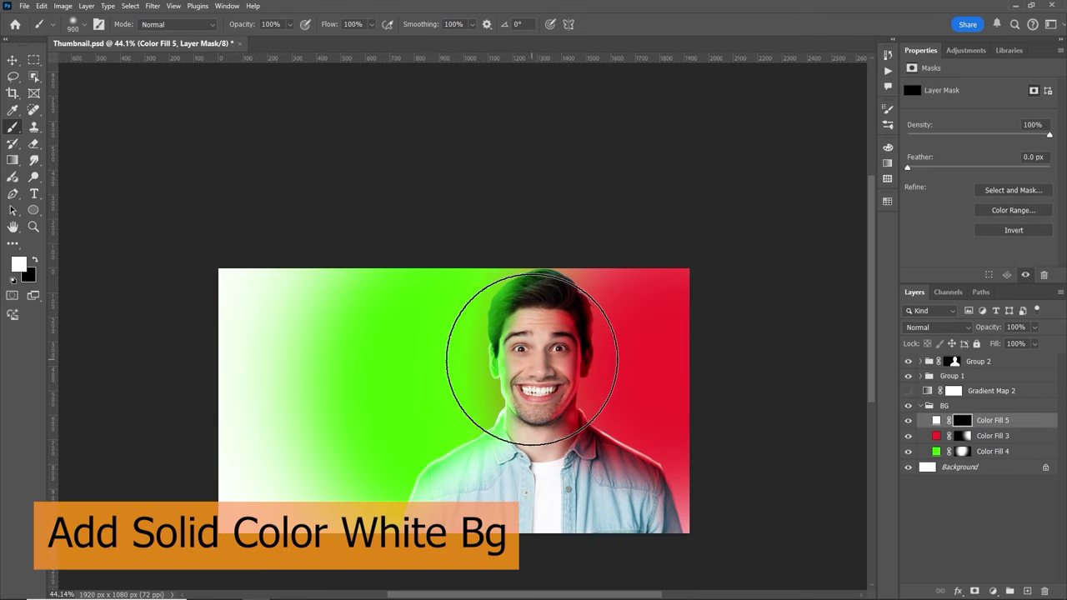
pyautogui.click(532, 360)
pyautogui.click(532, 359)
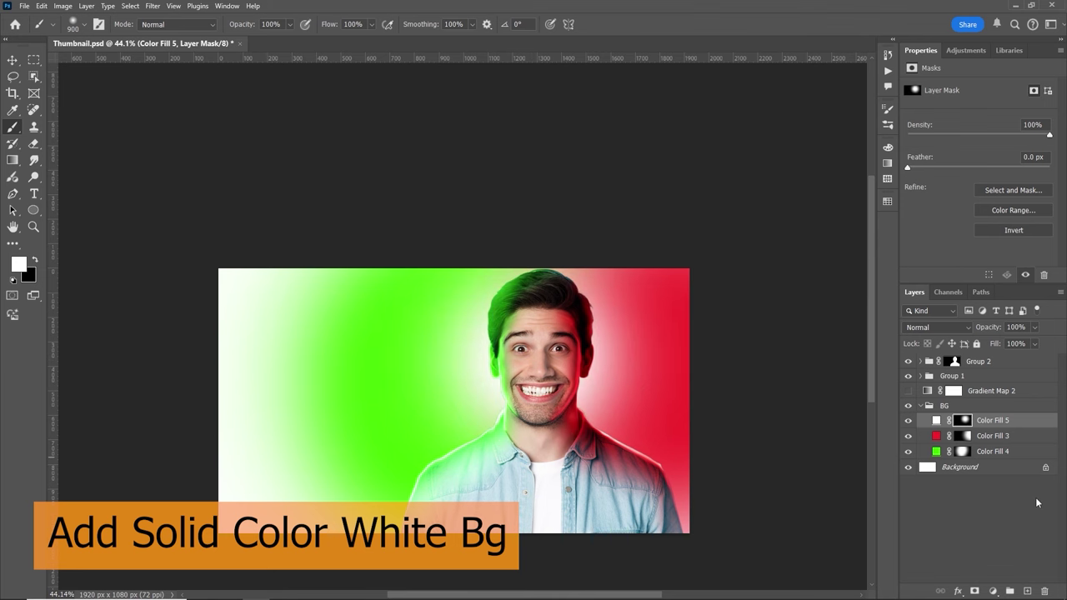
# Recolour the Color Fill 4 layer to a fully saturated bright green
pyautogui.hotkey('ctrl', 'space')
pyautogui.moveTo(574, 495); pyautogui.dragTo(615, 494)
pyautogui.doubleClick(936, 451)
pyautogui.moveTo(260, 423); pyautogui.dragTo(267, 352)
pyautogui.click(367, 350)
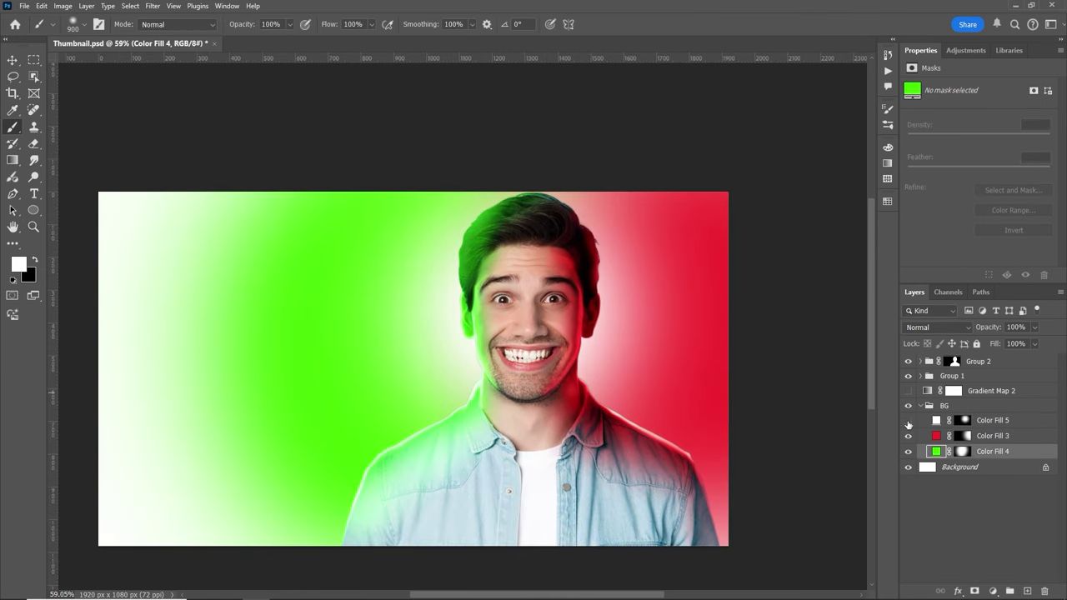
pyautogui.click(967, 421)
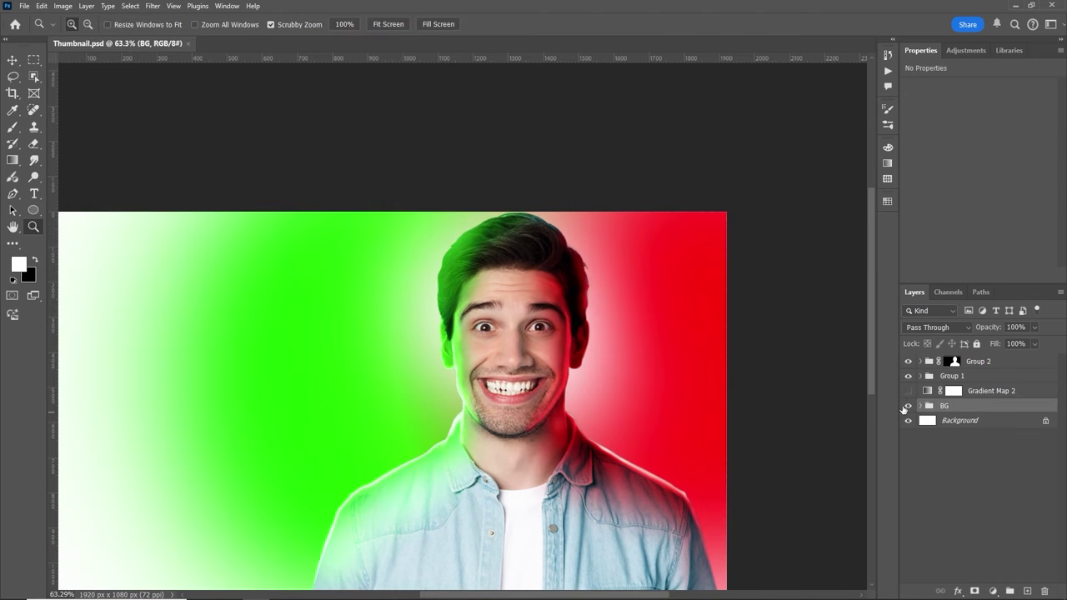
# Show Gradient Map 2 and draw a short horizontal black-to-white gradient on its mask so it affects only the red-lit side
pyautogui.click(909, 391)
pyautogui.click(909, 392)
pyautogui.click(909, 391)
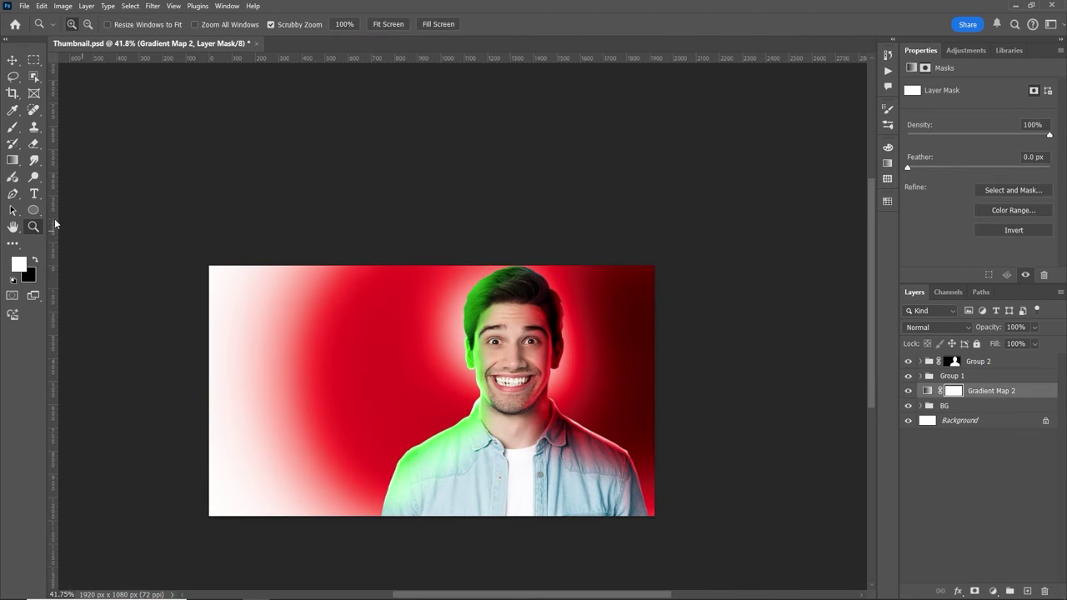
pyautogui.click(13, 159)
pyautogui.moveTo(497, 350); pyautogui.dragTo(291, 350)
pyautogui.moveTo(550, 356); pyautogui.dragTo(450, 356)
pyautogui.click(13, 61)
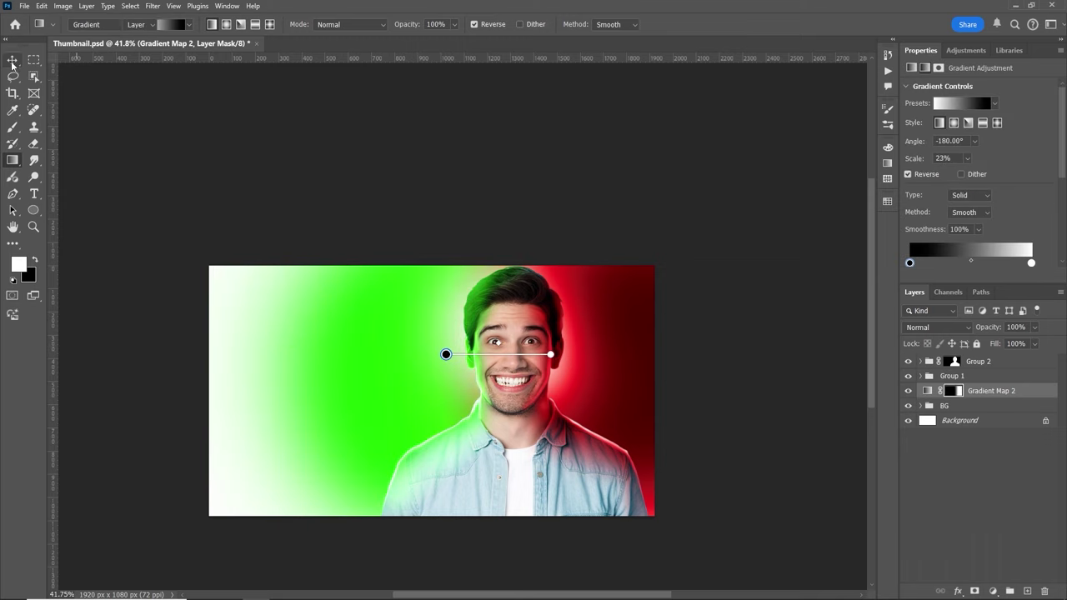
pyautogui.click(738, 298)
# Compare the background with Gradient Map 2 and Color Fill 3 each hidden and shown
pyautogui.scroll(3, 479, 393)
pyautogui.click(917, 393)
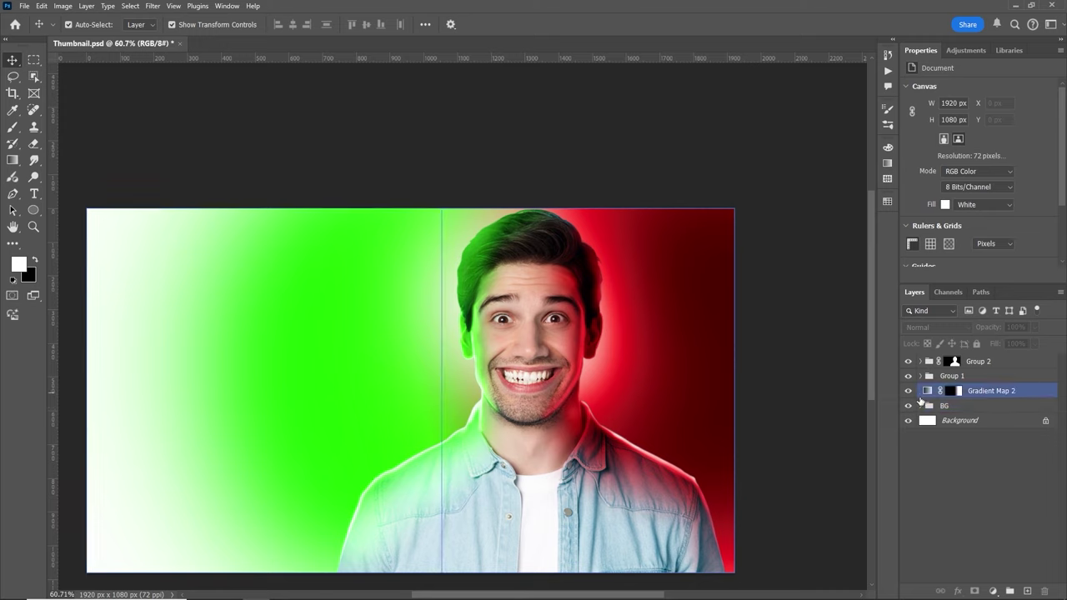
pyautogui.click(908, 391)
pyautogui.click(908, 391)
pyautogui.click(917, 406)
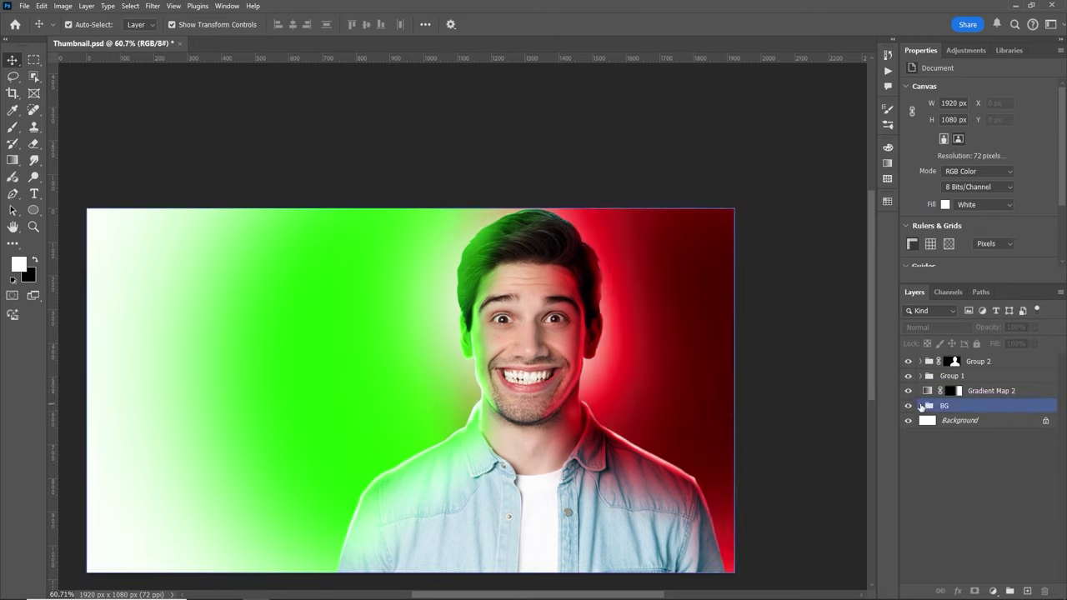
pyautogui.click(920, 406)
pyautogui.click(909, 437)
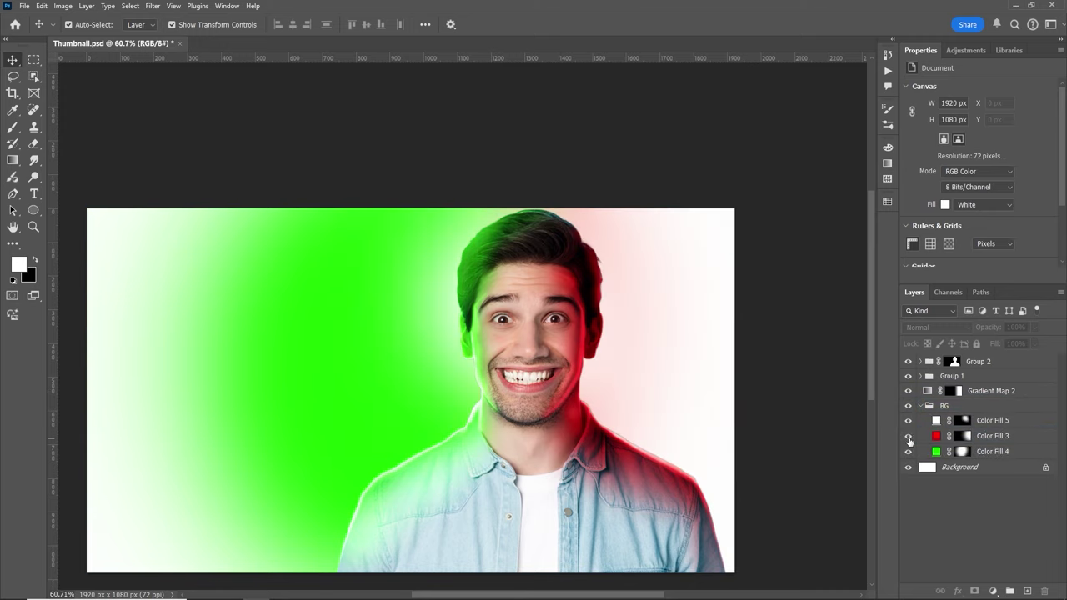
pyautogui.click(909, 438)
# Move Gradient Map 2 into the BG group above Color Fill 5 and duplicate it
pyautogui.click(928, 408)
pyautogui.moveTo(979, 394); pyautogui.dragTo(980, 413)
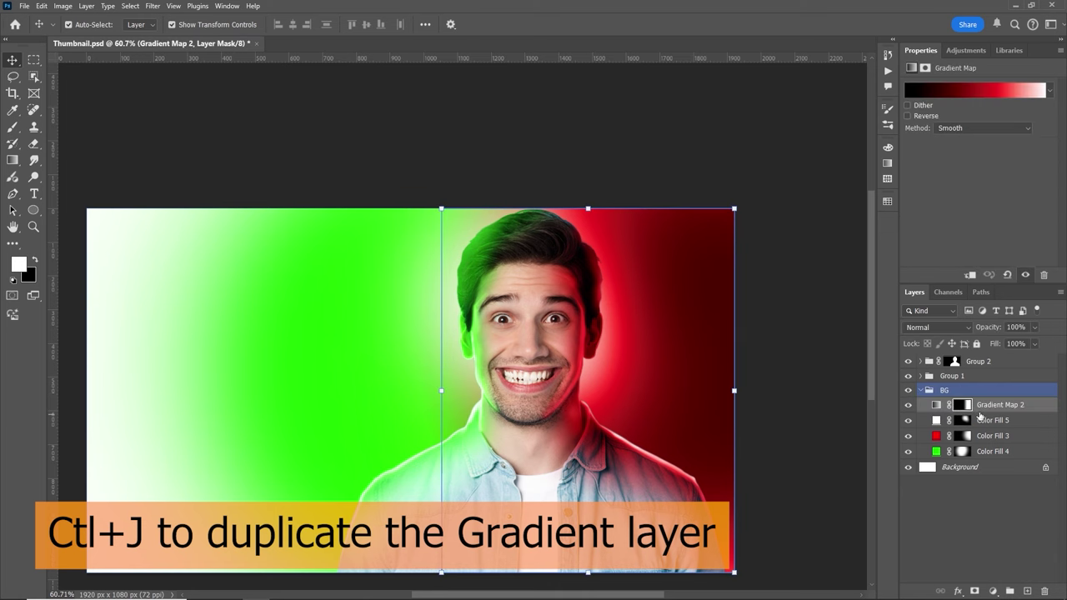
pyautogui.click(908, 405)
pyautogui.click(908, 406)
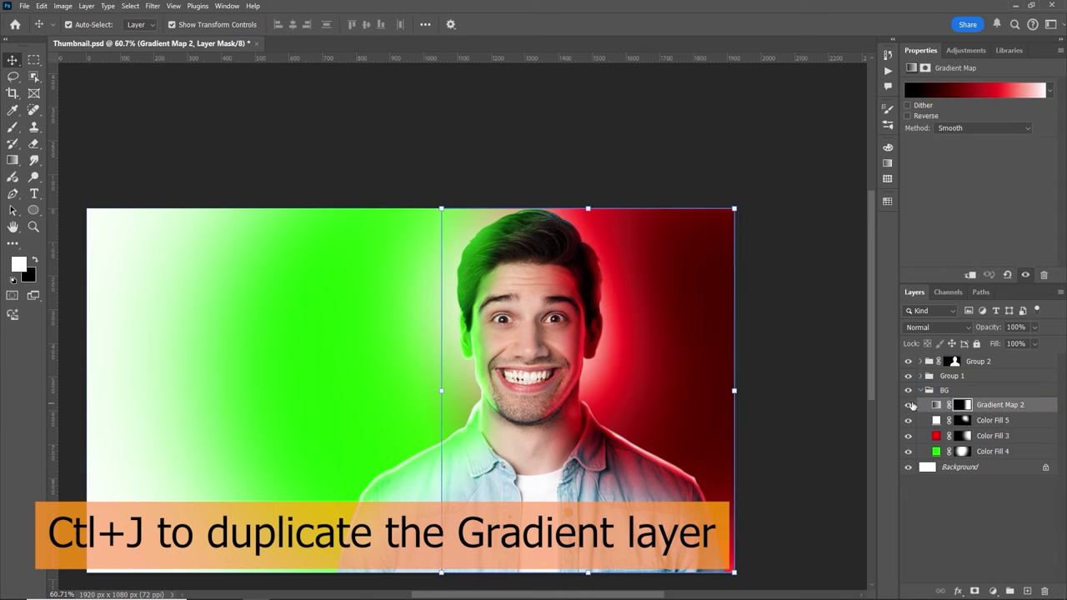
pyautogui.click(920, 390)
pyautogui.click(920, 390)
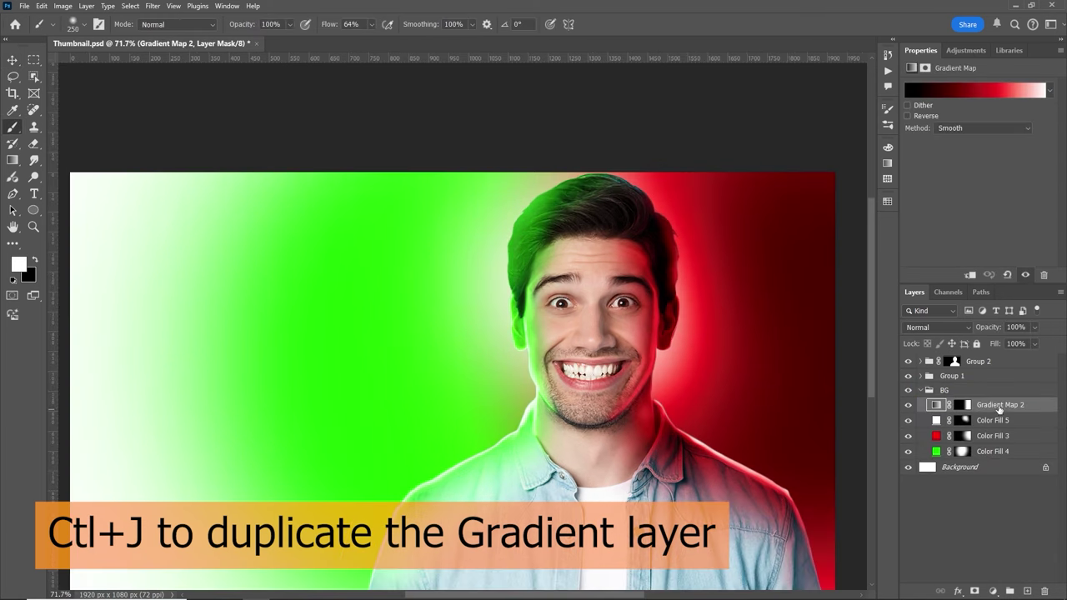
pyautogui.hotkey('ctrl', 'j')
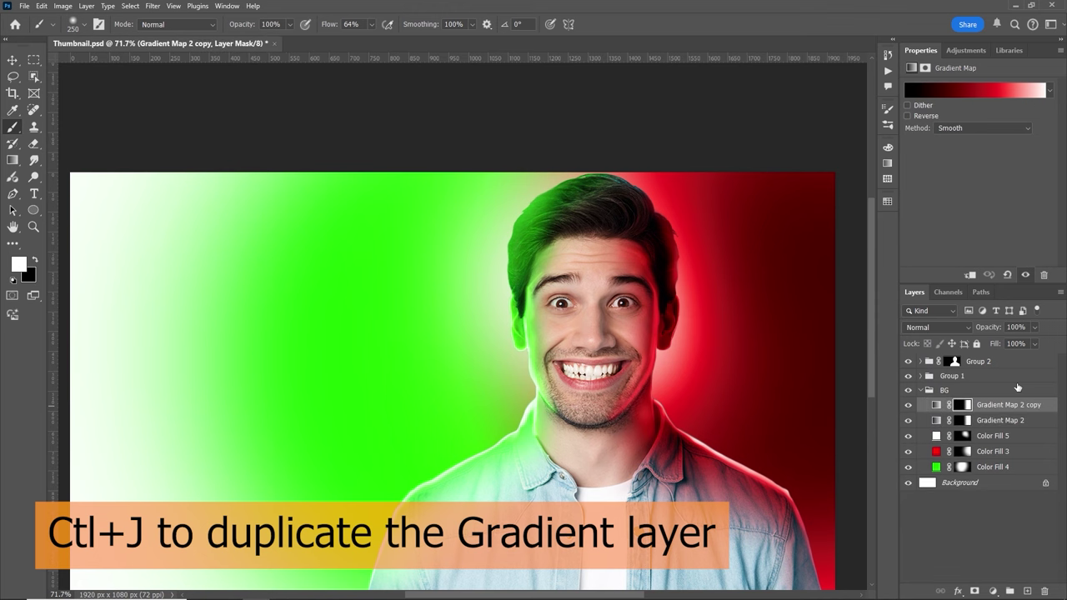
# Apply the Green preset from Highlight Gradients to the Gradient Map 2 copy and invert its mask to cover the green-lit side
pyautogui.hotkey('ctrl', 'i')
pyautogui.click(975, 90)
pyautogui.scroll(-3, 944, 189)
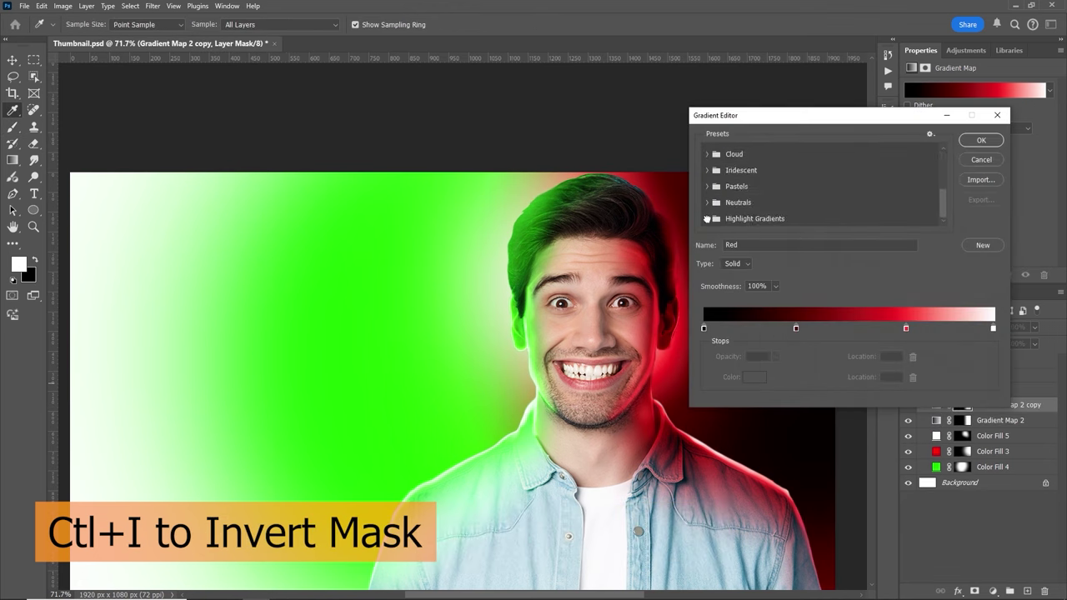
pyautogui.moveTo(943, 206); pyautogui.dragTo(943, 214)
pyautogui.click(734, 218)
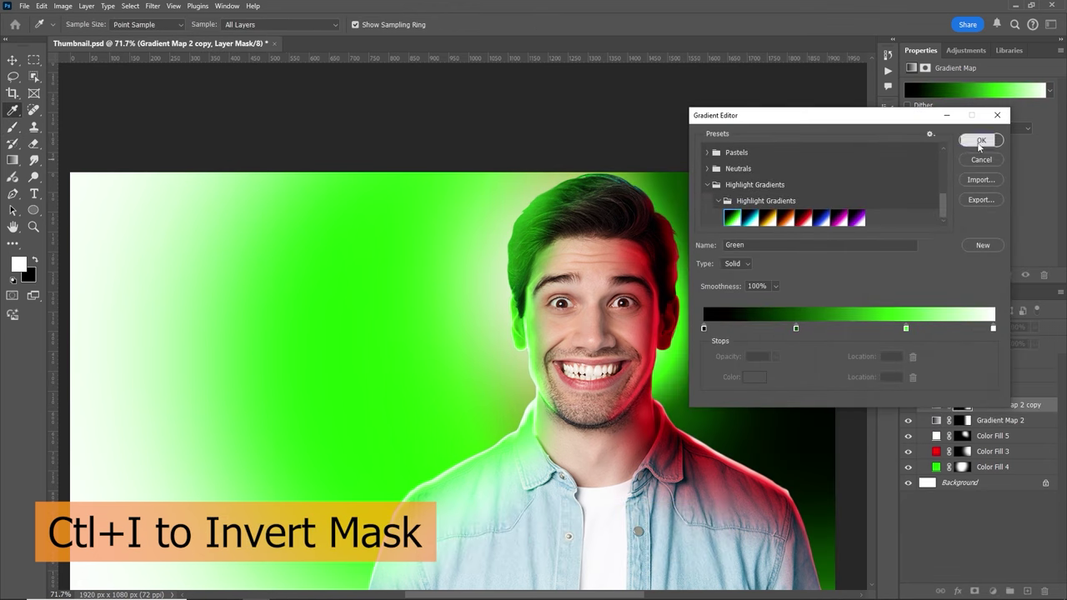
pyautogui.click(980, 141)
pyautogui.click(963, 407)
pyautogui.hotkey('ctrl', 'i')
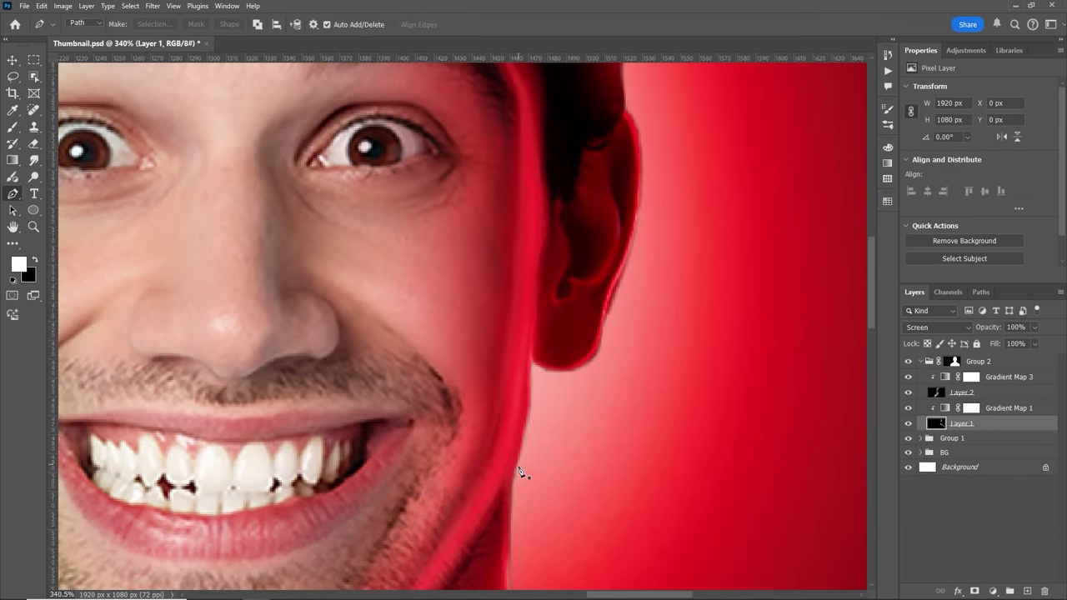
# Start a Pen path on Layer 1 at the red-lit jaw edge and curve it up to and around the ear lobe
pyautogui.click(516, 469)
pyautogui.moveTo(532, 363); pyautogui.dragTo(527, 317)
pyautogui.press('ctrl')
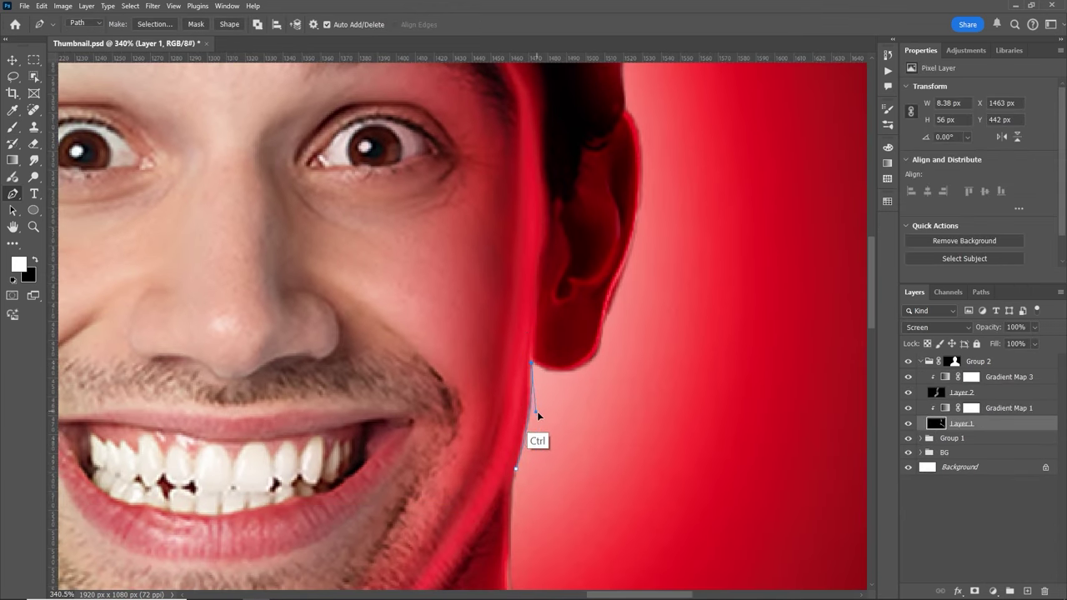
pyautogui.moveTo(602, 347); pyautogui.dragTo(626, 285)
pyautogui.press('ctrl')
pyautogui.keyDown('ctrl'); pyautogui.click(598, 354); pyautogui.keyUp('ctrl')
pyautogui.moveTo(572, 390); pyautogui.dragTo(569, 395)
# Continue the Pen path up the outer edge of the red-lit ear to the start of the hair
pyautogui.moveTo(637, 245); pyautogui.dragTo(642, 231)
pyautogui.moveTo(651, 215); pyautogui.dragTo(642, 340)
pyautogui.moveTo(616, 236); pyautogui.dragTo(624, 269)
pyautogui.keyDown('alt'); pyautogui.click(615, 237); pyautogui.keyUp('alt')
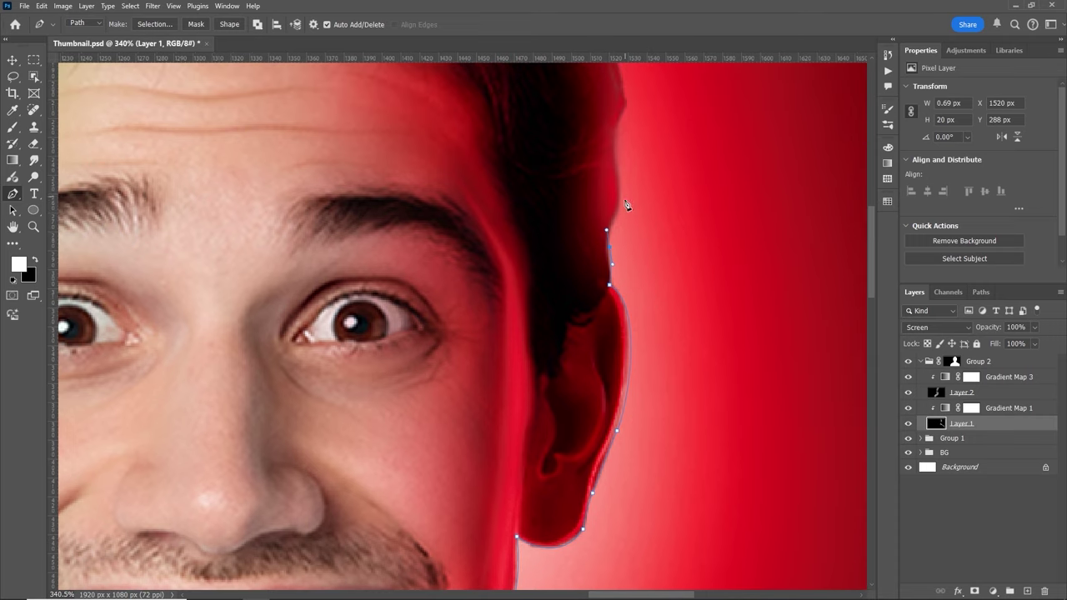
# Extend the pen path upward along the hair's edge above the ear on the red side, to the stray hair tips
pyautogui.moveTo(620, 204); pyautogui.dragTo(626, 194)
pyautogui.moveTo(632, 192); pyautogui.dragTo(616, 277)
pyautogui.moveTo(600, 217); pyautogui.dragTo(607, 202)
pyautogui.moveTo(583, 104); pyautogui.dragTo(574, 92)
pyautogui.moveTo(591, 117); pyautogui.dragTo(613, 142)
pyautogui.moveTo(611, 164); pyautogui.dragTo(590, 262)
pyautogui.keyDown('alt'); pyautogui.click(562, 203); pyautogui.keyUp('alt')
pyautogui.moveTo(558, 173); pyautogui.dragTo(589, 201)
# Trace the small stray hair tips on the red side with sharp corner points on the pen path
pyautogui.keyDown('alt'); pyautogui.click(582, 193); pyautogui.keyUp('alt')
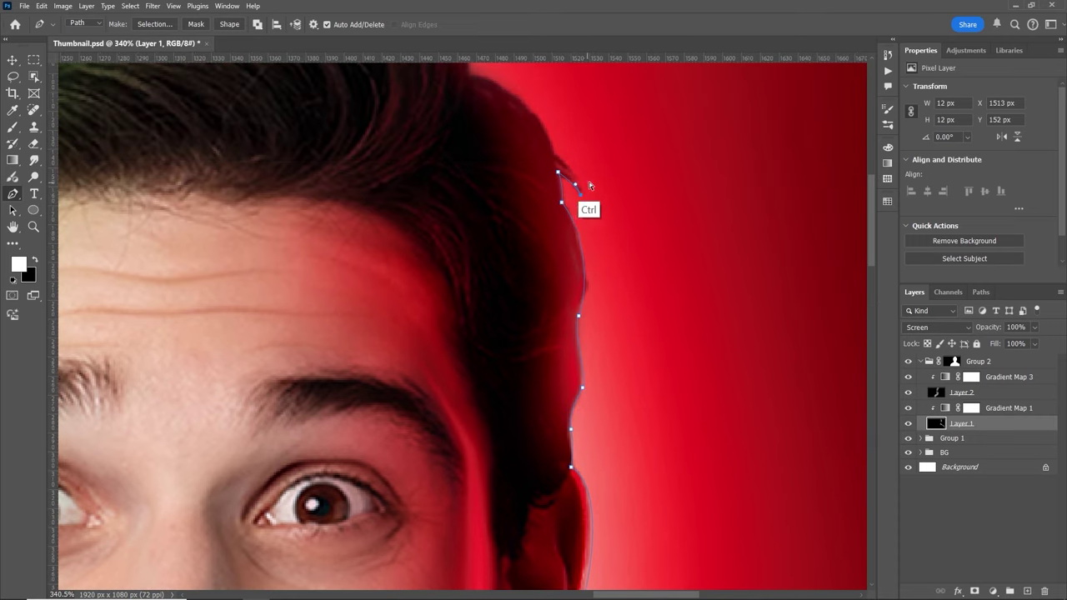
pyautogui.keyDown('alt'); pyautogui.click(556, 163); pyautogui.keyUp('alt')
pyautogui.moveTo(556, 163); pyautogui.dragTo(583, 275)
pyautogui.keyDown('alt'); pyautogui.click(576, 177); pyautogui.keyUp('alt')
pyautogui.keyDown('alt'); pyautogui.click(554, 152); pyautogui.keyUp('alt')
# Continue the pen path in smooth curves over the red side's hair bulges to the top of the head
pyautogui.moveTo(506, 203); pyautogui.dragTo(447, 203)
pyautogui.moveTo(564, 202)
pyautogui.mouseDown()
pyautogui.moveTo(576, 217)
pyautogui.moveTo(558, 195)
pyautogui.mouseUp()
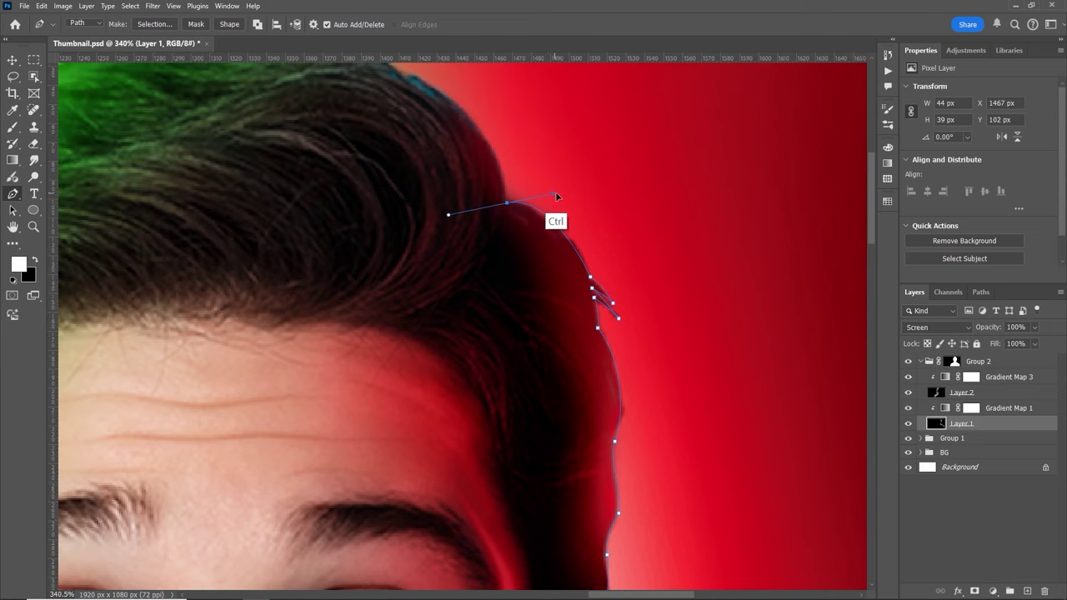
pyautogui.keyDown('alt'); pyautogui.click(506, 203); pyautogui.keyUp('alt')
pyautogui.moveTo(422, 102); pyautogui.dragTo(429, 138)
pyautogui.moveTo(409, 111); pyautogui.dragTo(350, 100)
pyautogui.moveTo(467, 123); pyautogui.dragTo(514, 210)
pyautogui.keyDown('alt'); pyautogui.click(409, 111); pyautogui.keyUp('alt')
# Stroke the work path on Layer 1 with the Brush and Simulate Pressure enabled, leaving neither path nor selection active
pyautogui.press('b')
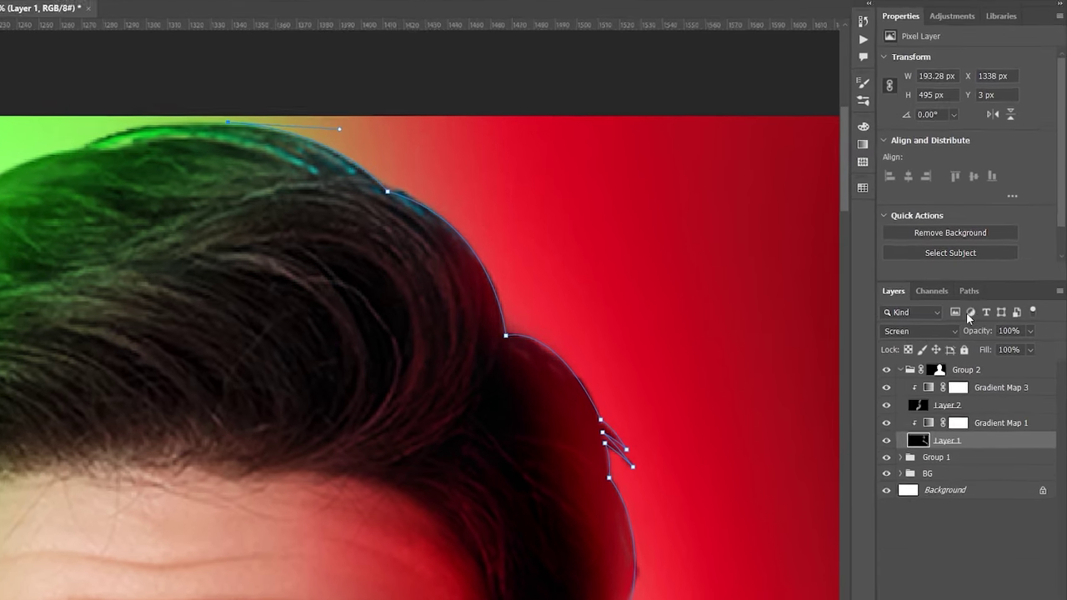
pyautogui.click(980, 293)
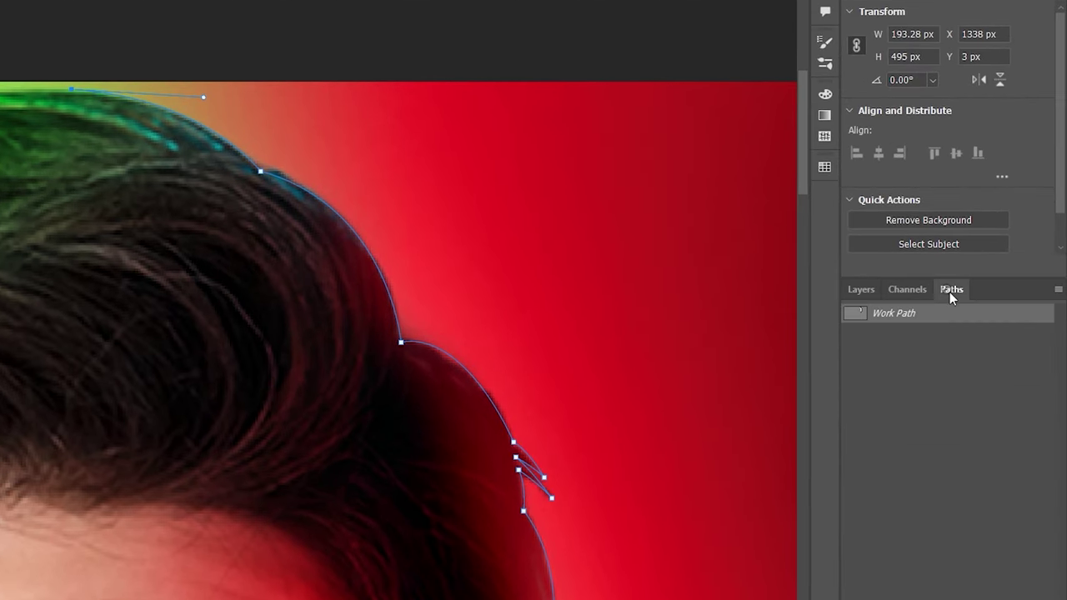
pyautogui.rightClick(971, 316)
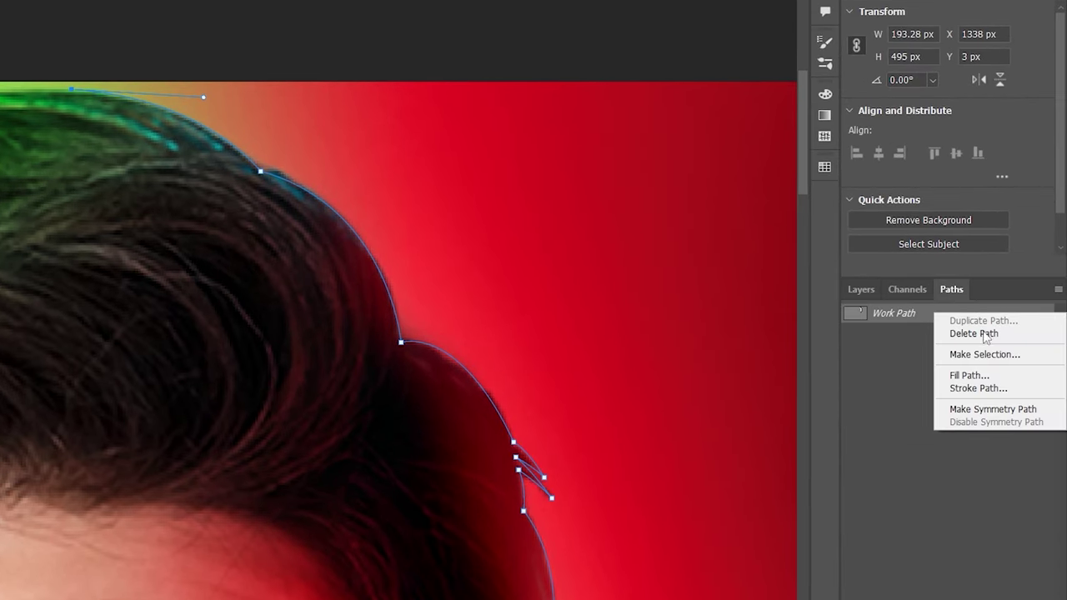
pyautogui.click(980, 388)
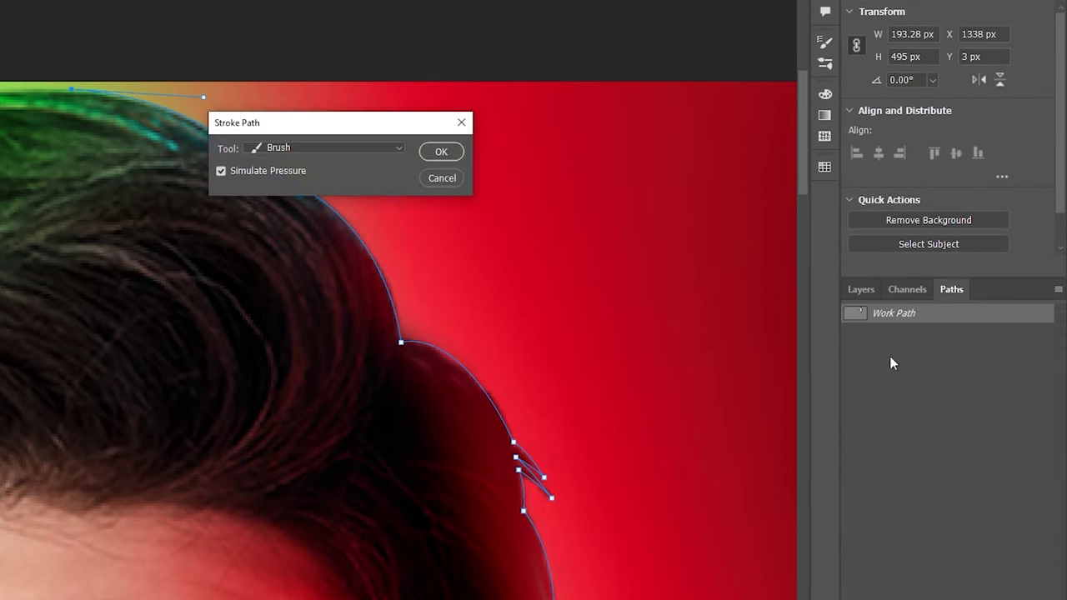
pyautogui.click(439, 156)
pyautogui.hotkey('ctrl', 'Return')
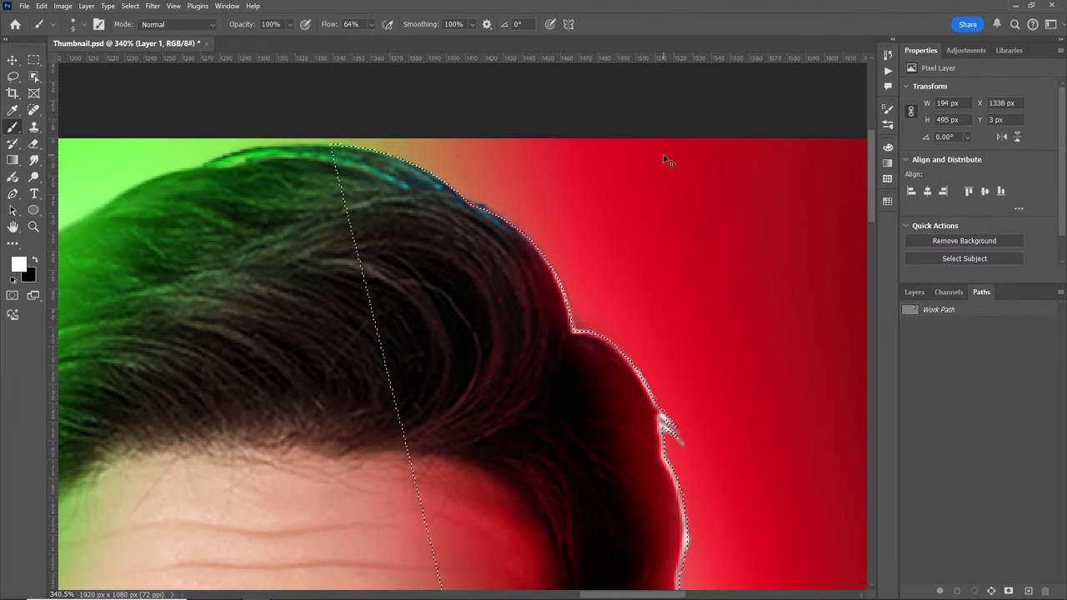
pyautogui.hotkey('ctrl', 'd')
# Start a new pen path over the crown, from the red side's hair curve toward the green side
pyautogui.press('z')
pyautogui.moveTo(694, 244); pyautogui.dragTo(602, 250)
pyautogui.moveTo(717, 322); pyautogui.dragTo(773, 313)
pyautogui.press('b')
pyautogui.click(914, 294)
pyautogui.press('z')
pyautogui.moveTo(683, 275); pyautogui.dragTo(631, 276)
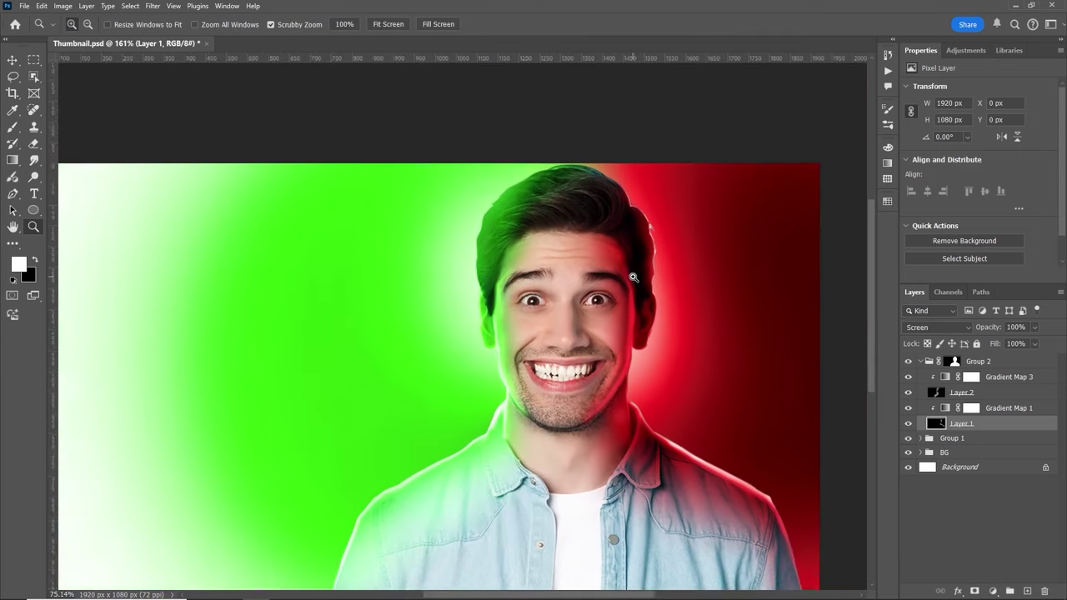
pyautogui.moveTo(570, 185); pyautogui.dragTo(627, 185)
pyautogui.press('p')
pyautogui.click(717, 152)
pyautogui.moveTo(532, 127)
pyautogui.mouseDown()
pyautogui.moveTo(413, 177)
pyautogui.moveTo(526, 126)
pyautogui.mouseUp()
pyautogui.keyDown('alt'); pyautogui.click(532, 127); pyautogui.keyUp('alt')
pyautogui.moveTo(644, 76); pyautogui.dragTo(647, 76)
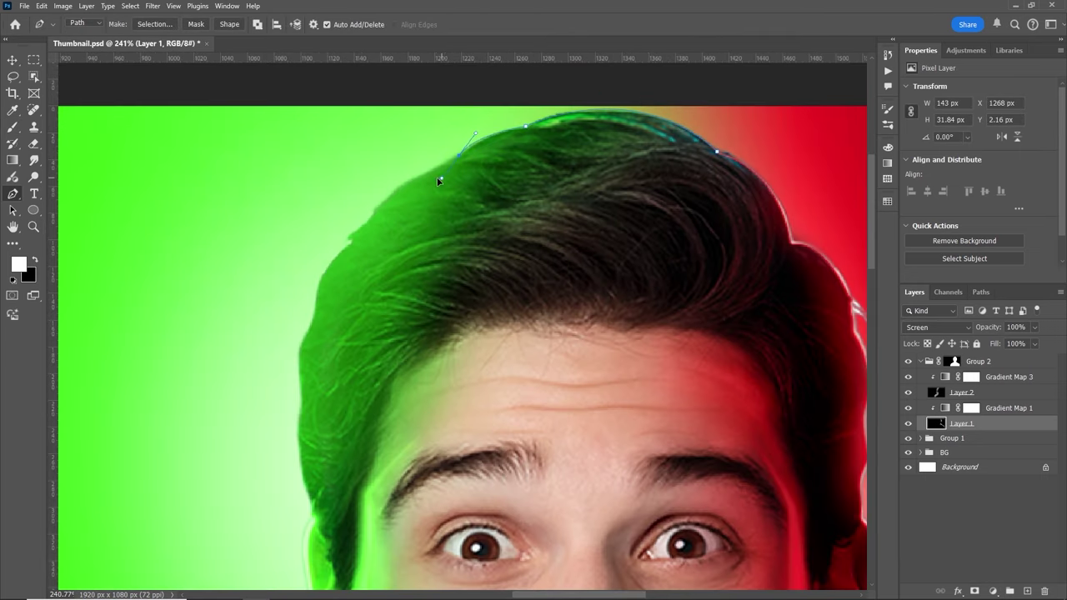
pyautogui.moveTo(437, 178); pyautogui.dragTo(438, 179)
pyautogui.keyDown('alt'); pyautogui.click(459, 156); pyautogui.keyUp('alt')
# Continue the pen path down the green side's hair edge to the top of the ear, undoing the last extra anchor
pyautogui.click(375, 207)
pyautogui.keyDown('alt'); pyautogui.click(376, 207); pyautogui.keyUp('alt')
pyautogui.click(382, 205)
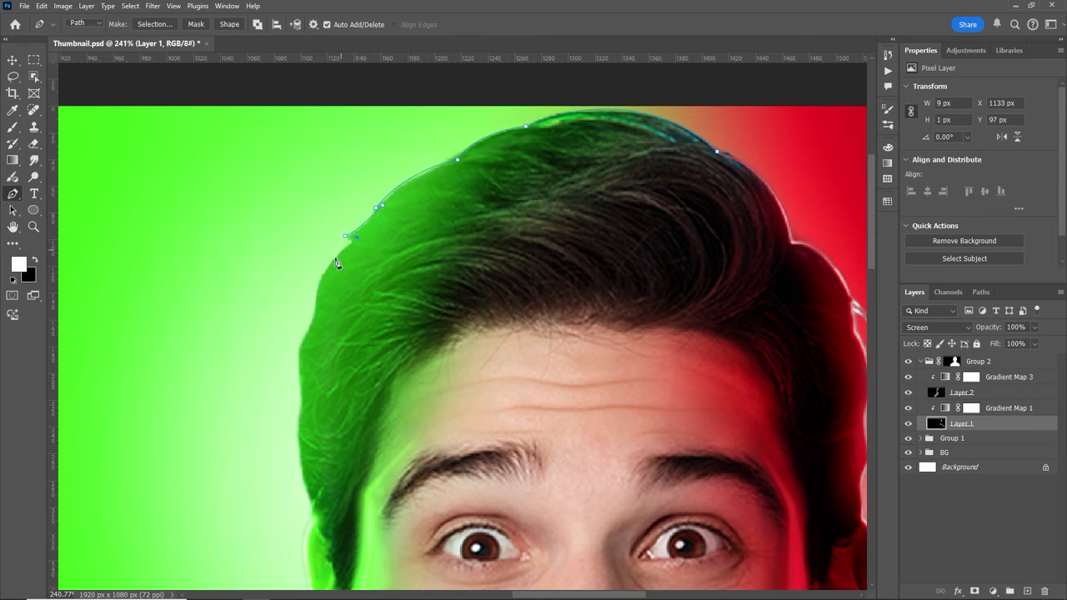
pyautogui.moveTo(367, 264); pyautogui.dragTo(394, 203)
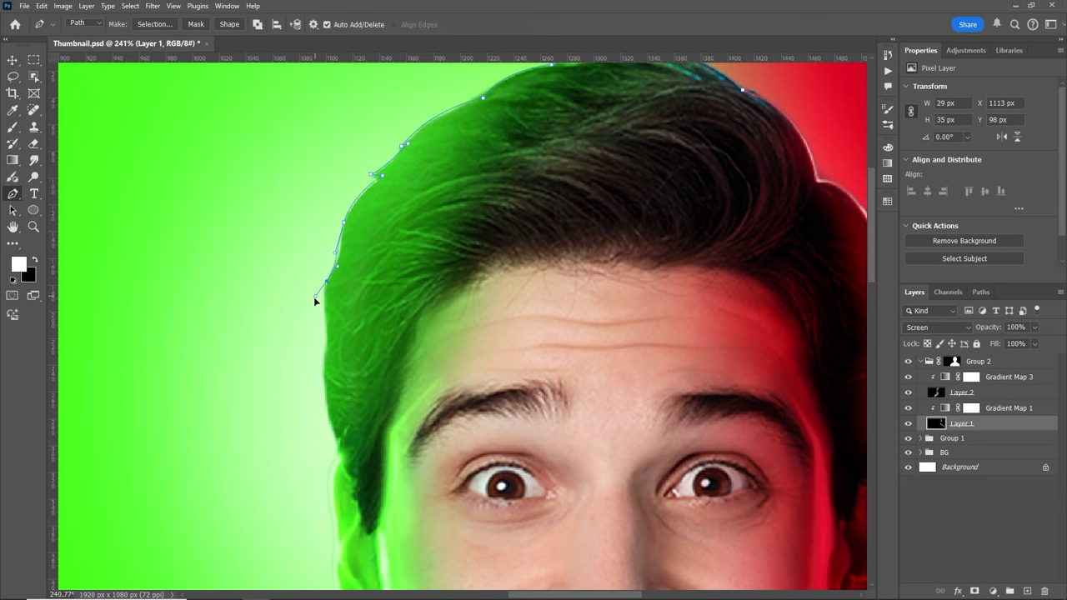
pyautogui.keyDown('alt'); pyautogui.click(326, 281); pyautogui.keyUp('alt')
pyautogui.moveTo(352, 315); pyautogui.dragTo(393, 196)
pyautogui.moveTo(366, 206); pyautogui.dragTo(375, 246)
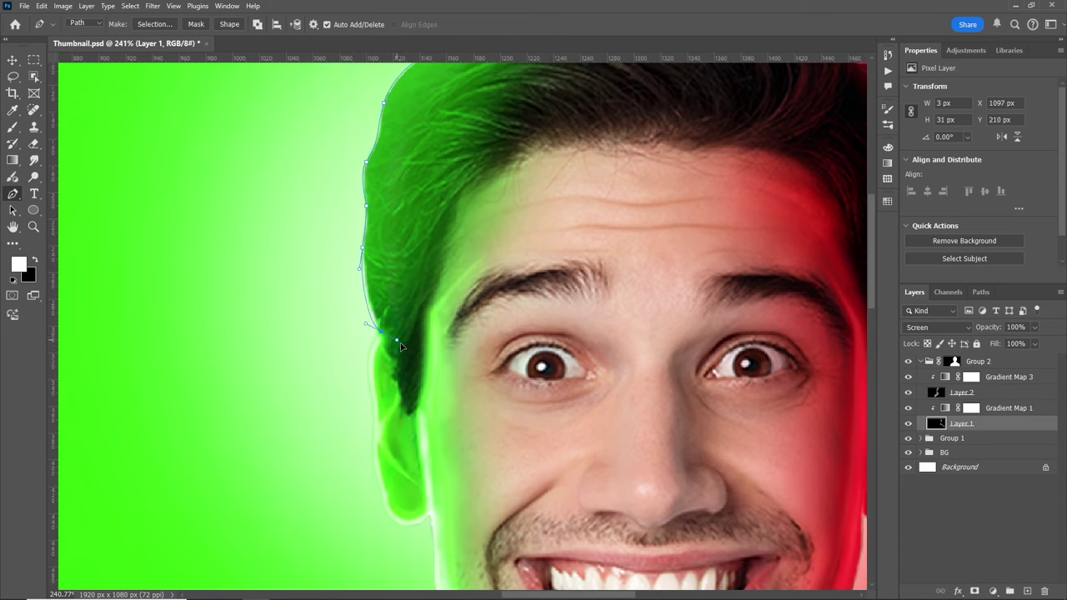
pyautogui.hotkey('ctrl', 'z')
pyautogui.scroll(4, 274, 278)
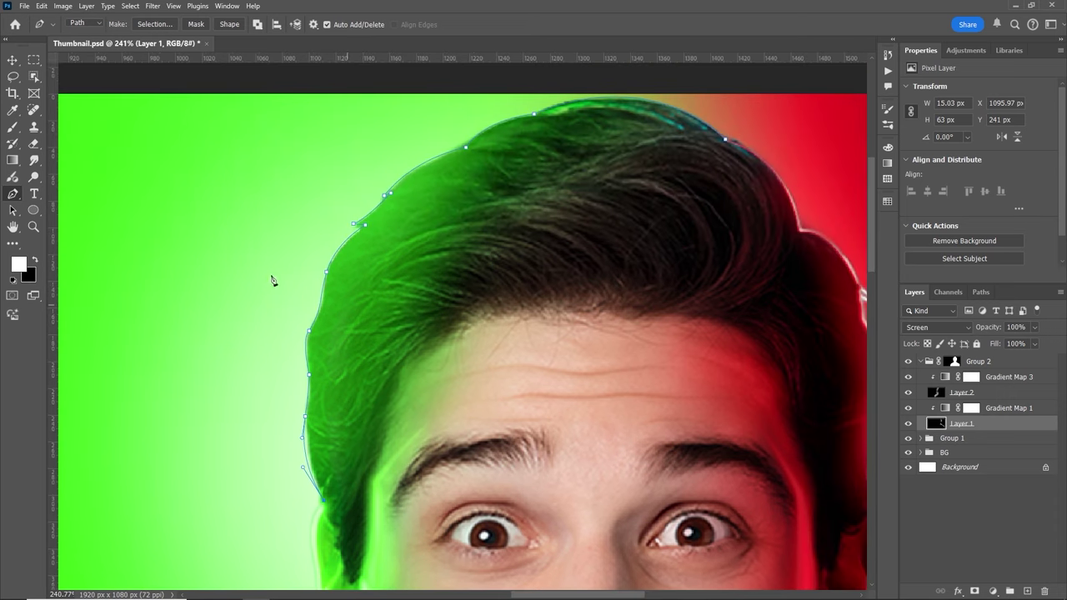
# Stroke the new path on Layer 2 with the Brush and Simulate Pressure enabled, leaving neither path nor selection active
pyautogui.click(14, 128)
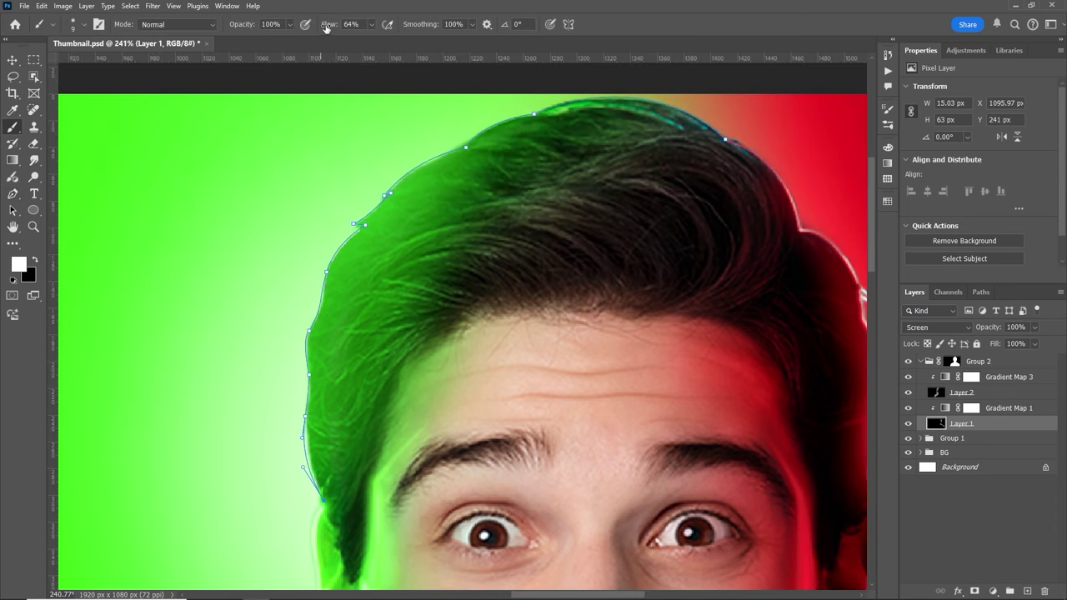
pyautogui.click(962, 393)
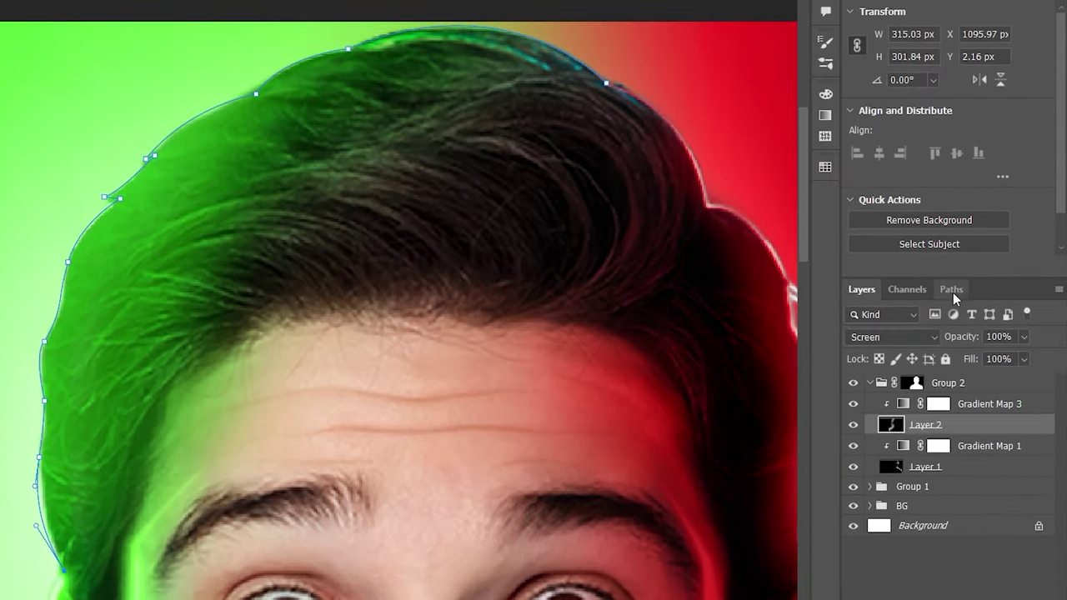
pyautogui.click(981, 292)
pyautogui.rightClick(971, 323)
pyautogui.click(976, 393)
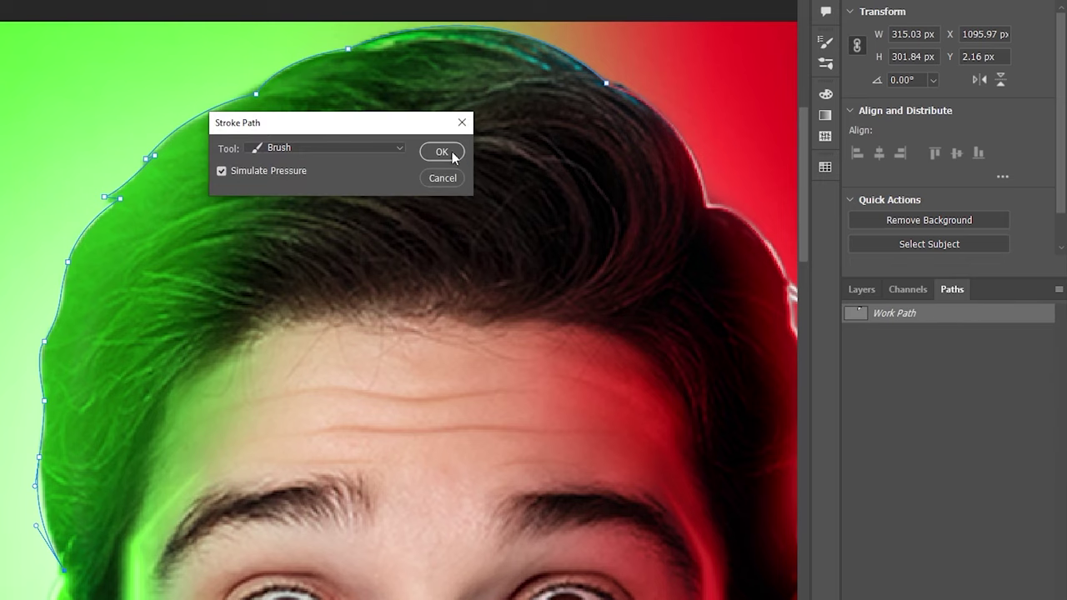
pyautogui.click(445, 152)
pyautogui.hotkey('ctrl', 'Return')
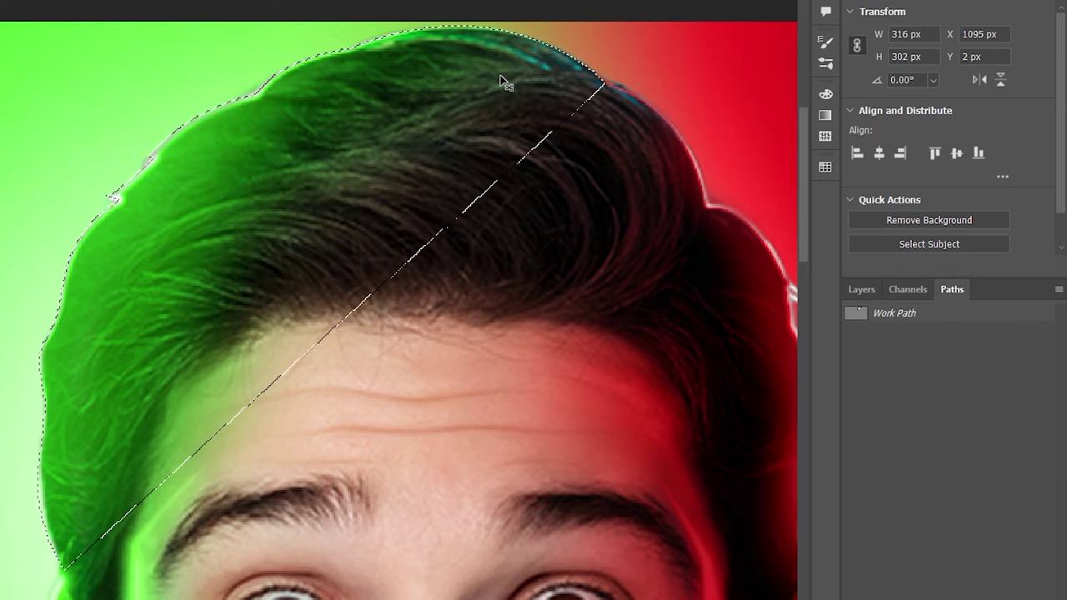
pyautogui.hotkey('ctrl', 'd')
# Compare the whole portrait with and without Layer 2's rim light
pyautogui.moveTo(419, 153); pyautogui.dragTo(292, 173)
pyautogui.moveTo(443, 240); pyautogui.dragTo(500, 239)
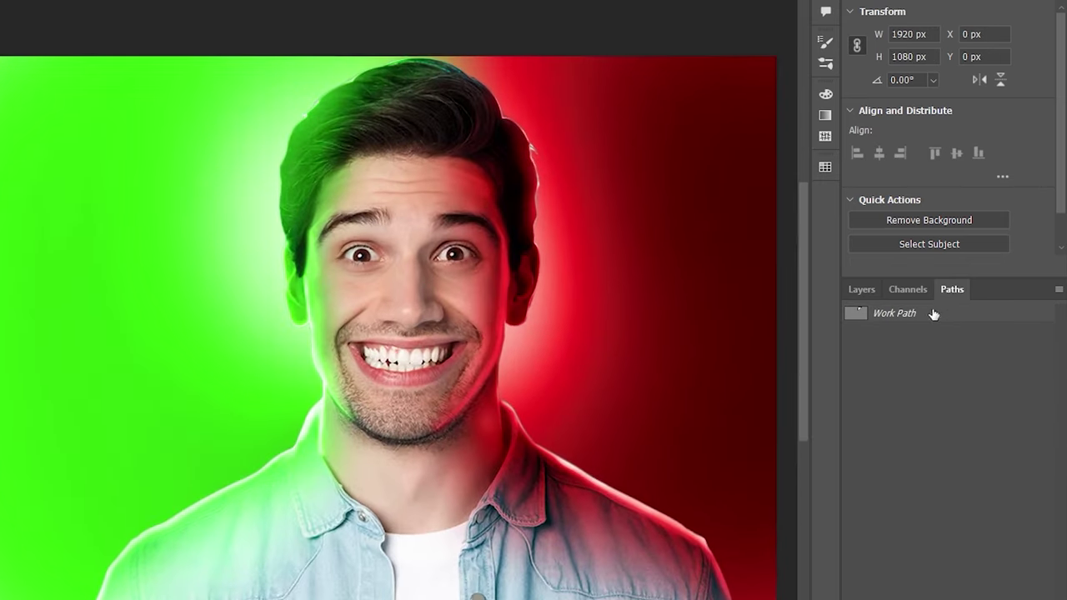
pyautogui.press('F7')
pyautogui.click(853, 427)
pyautogui.click(853, 427)
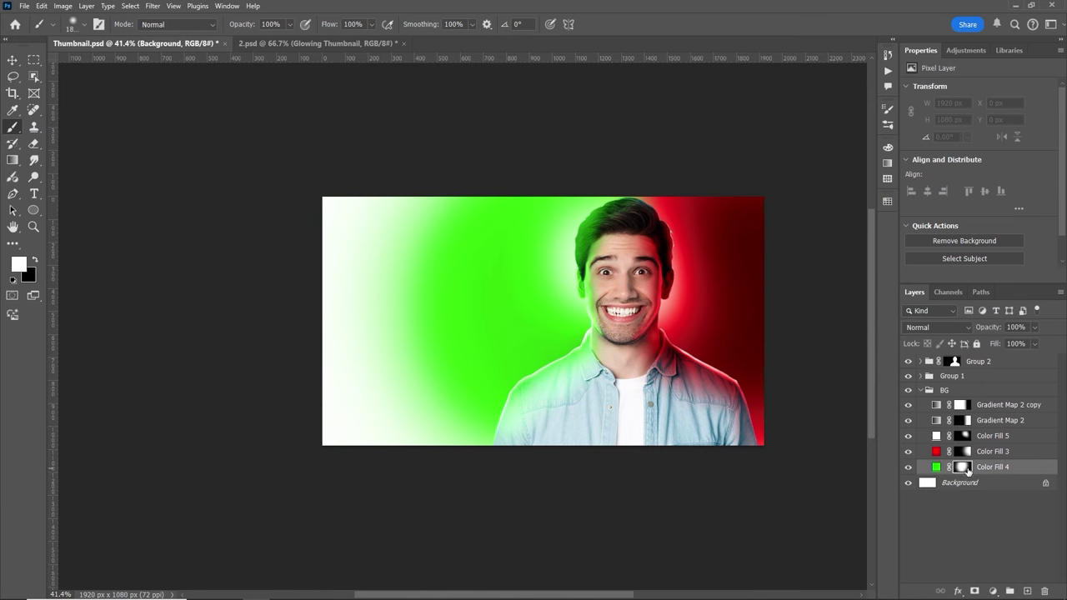
pyautogui.click(353, 281)
pyautogui.click(359, 303)
pyautogui.click(353, 309)
pyautogui.click(332, 307)
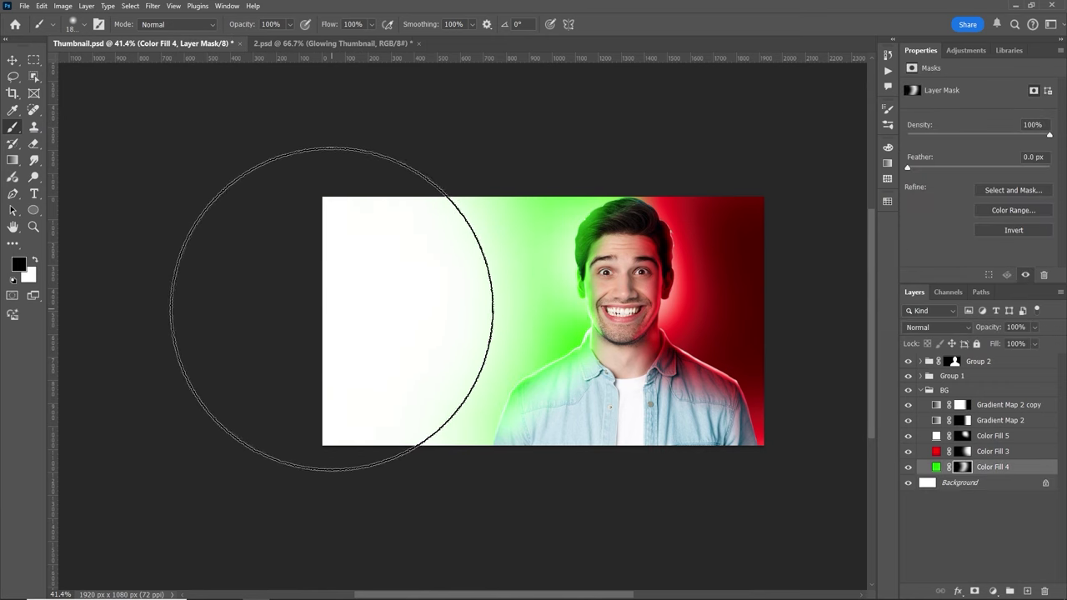
pyautogui.hotkey('ctrl', 'z')
pyautogui.hotkey('ctrl', 'z')
pyautogui.hotkey('ctrl', 'z')
pyautogui.hotkey('ctrl', 'z')
pyautogui.hotkey('ctrl', 'z')
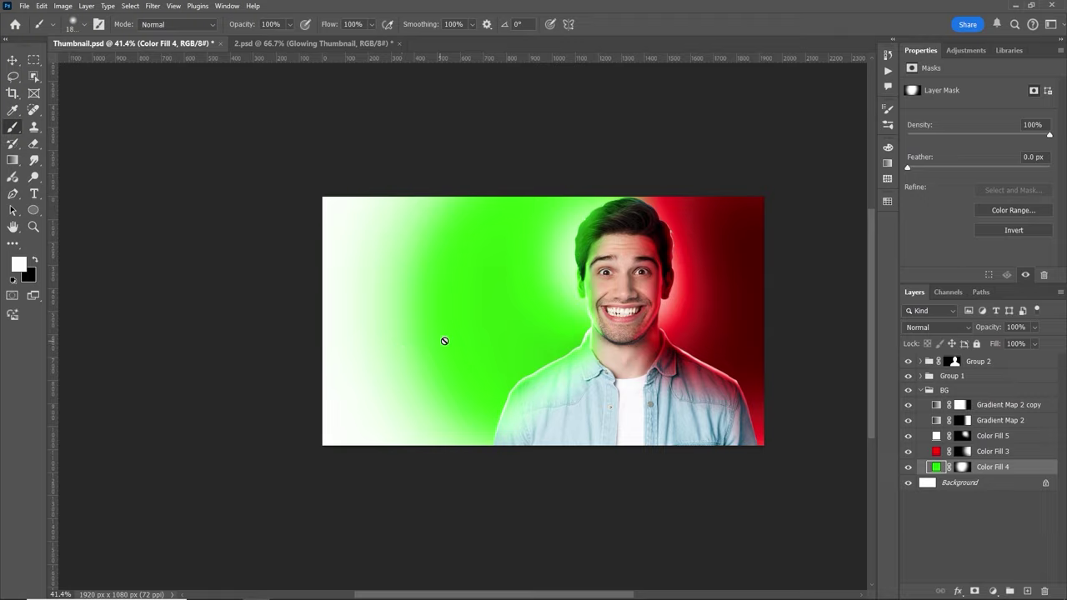
# Paint black on the Color Fill 4 mask with a smaller soft brush to hide the green near the canvas's left edge
pyautogui.click(965, 471)
pyautogui.press('[')
pyautogui.press('[')
pyautogui.press('[')
pyautogui.press('[')
pyautogui.press('[')
pyautogui.click(381, 283)
pyautogui.click(362, 421)
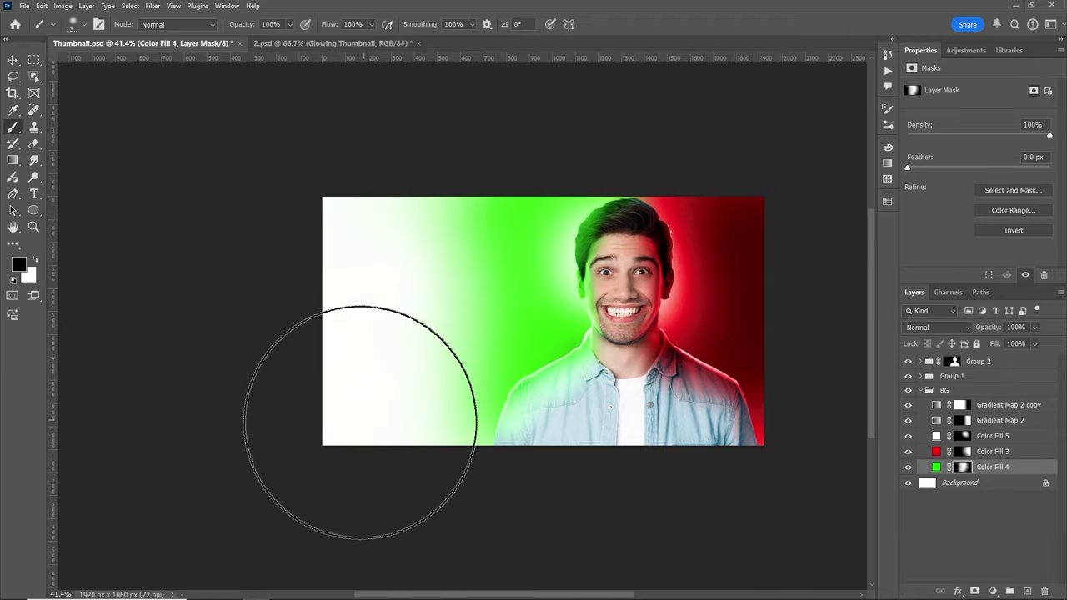
# Add a linear gradient fill layer directly above the Background, using the Foreground to Background preset
pyautogui.click(971, 484)
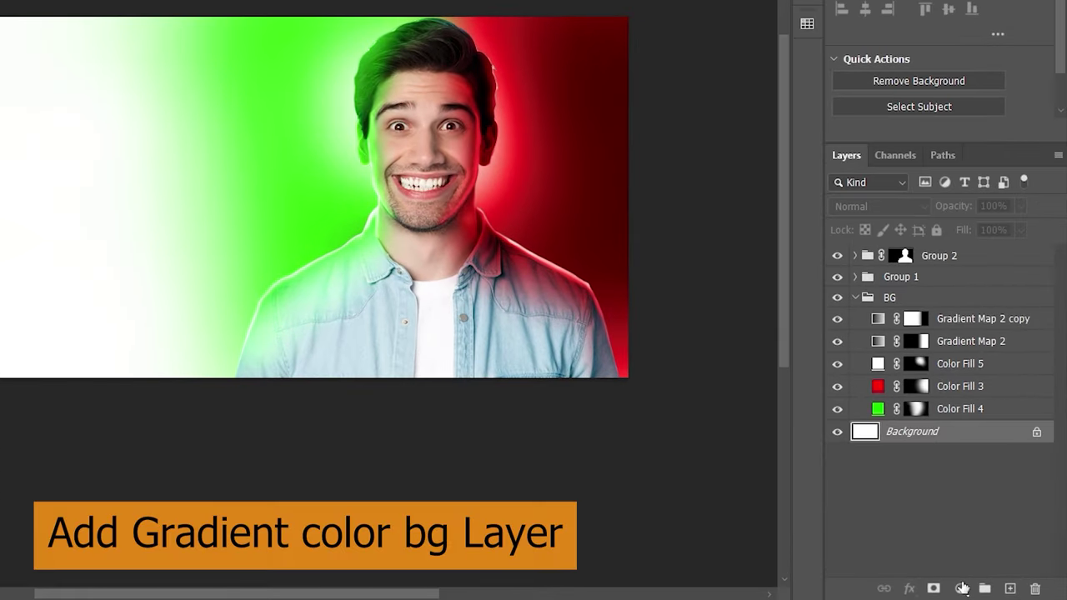
pyautogui.click(993, 591)
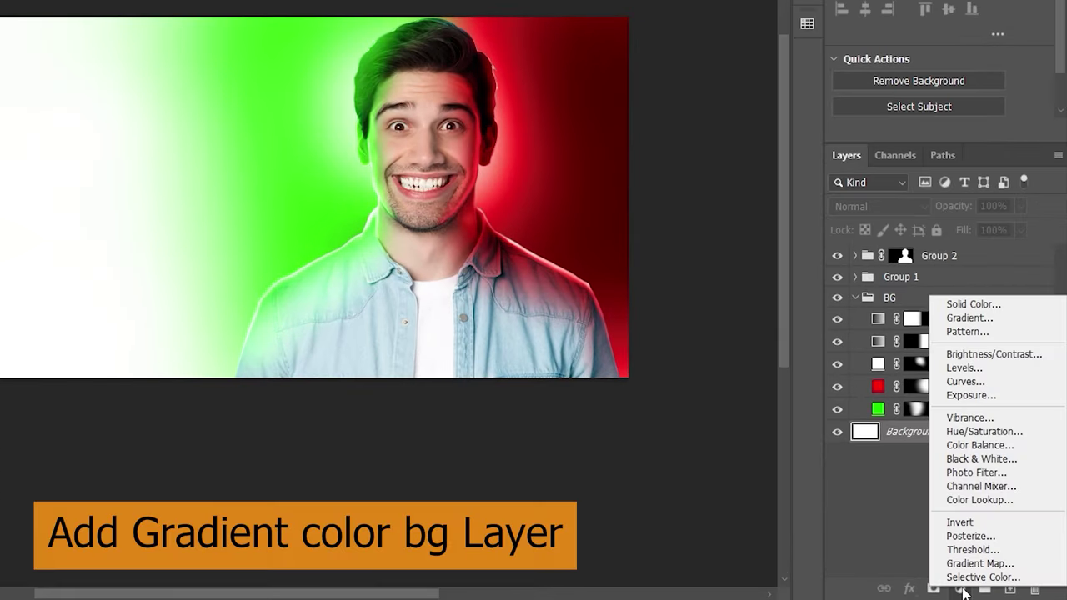
pyautogui.click(974, 321)
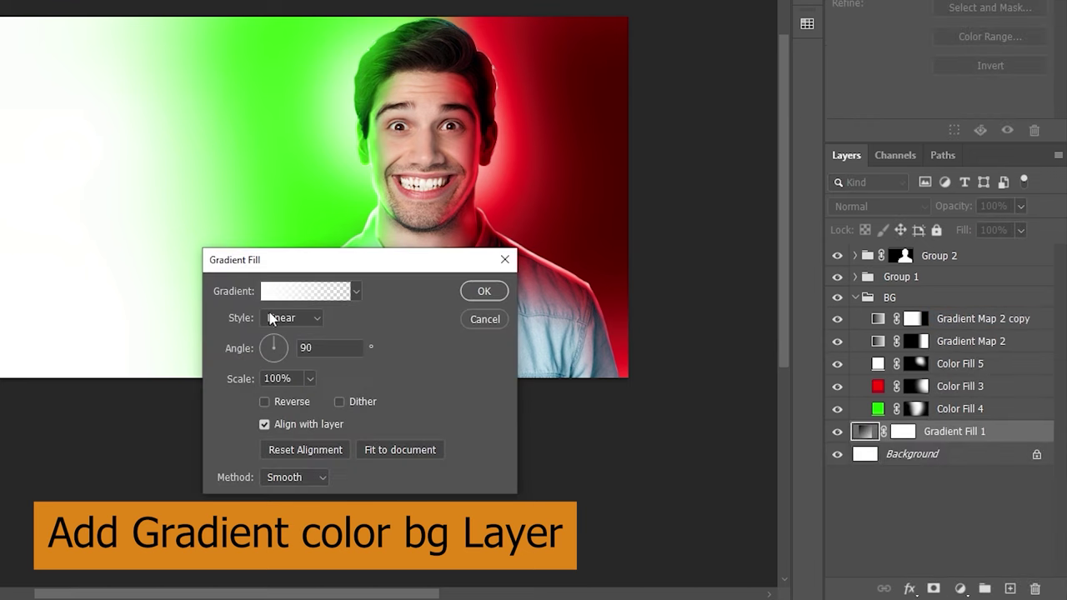
pyautogui.click(356, 292)
pyautogui.click(243, 371)
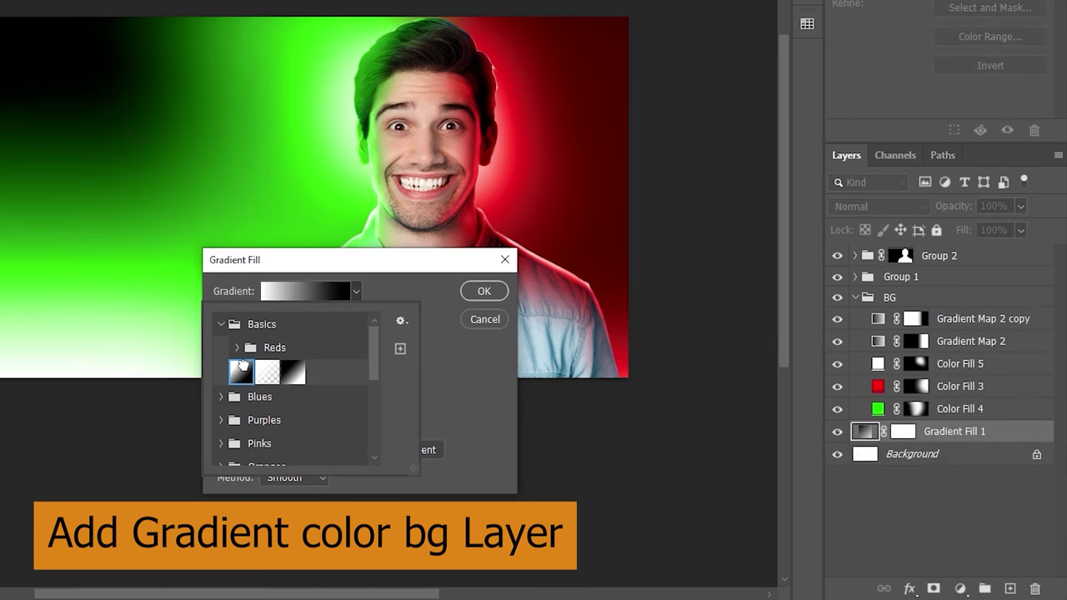
pyautogui.click(485, 291)
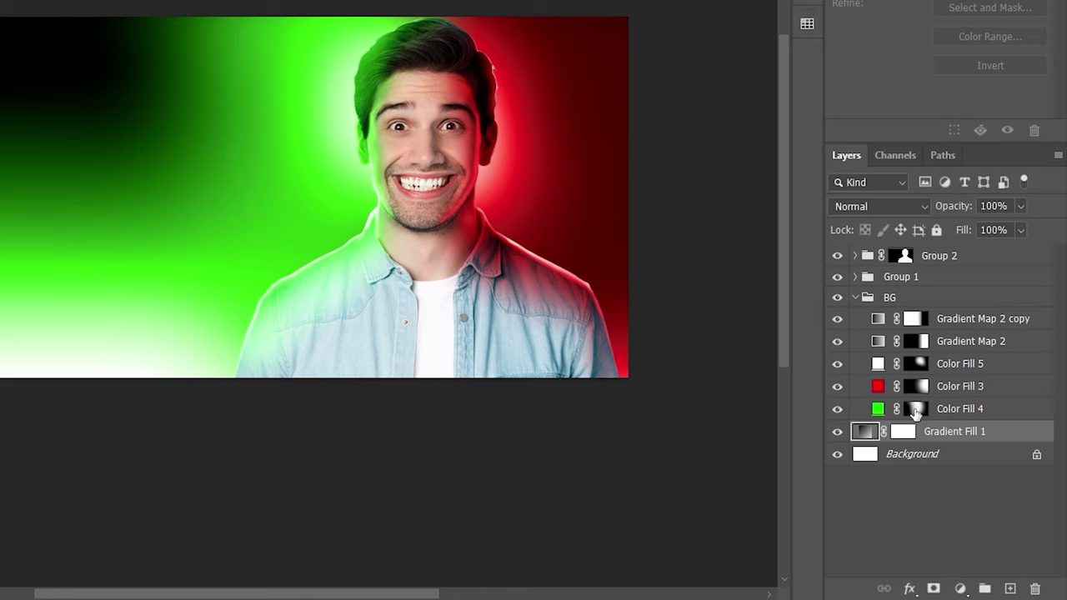
# Check how Color Fill 4 and Gradient Map 2 copy affect the background by hiding and reshowing each layer
pyautogui.click(838, 409)
pyautogui.click(837, 409)
pyautogui.click(917, 409)
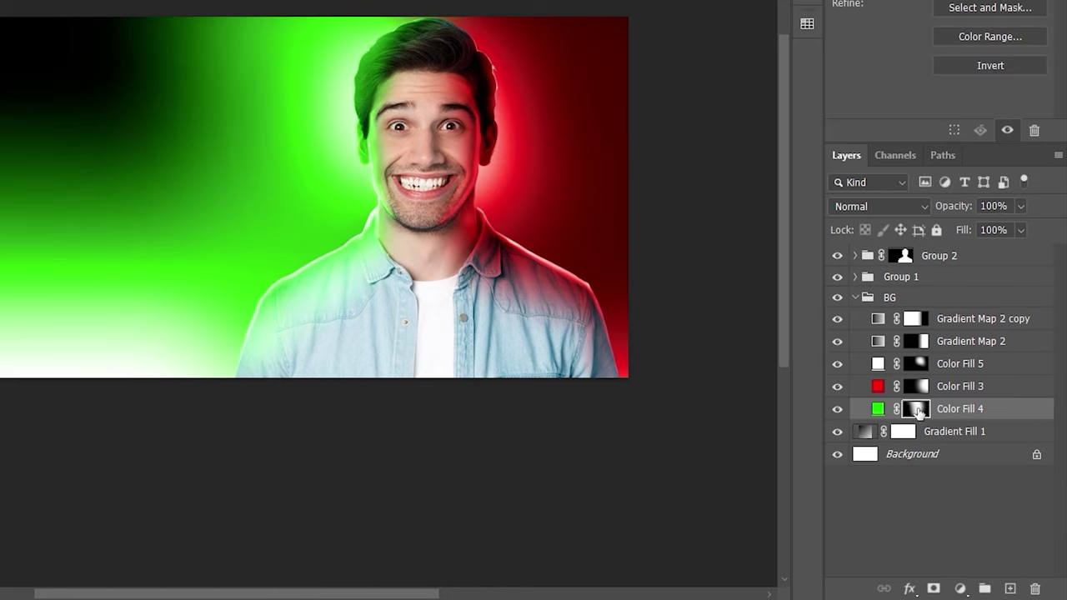
pyautogui.click(838, 319)
pyautogui.click(838, 320)
# Set Gradient Fill 1's scale to 56% and recolour its black stop to dark green 011600
pyautogui.doubleClick(864, 431)
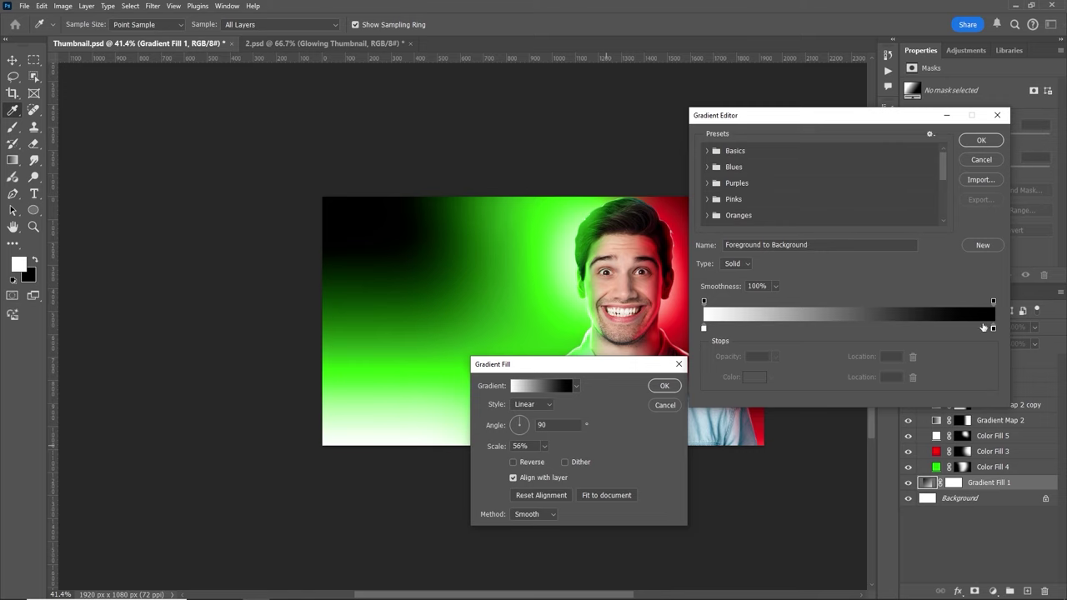
pyautogui.doubleClick(993, 328)
pyautogui.click(276, 410)
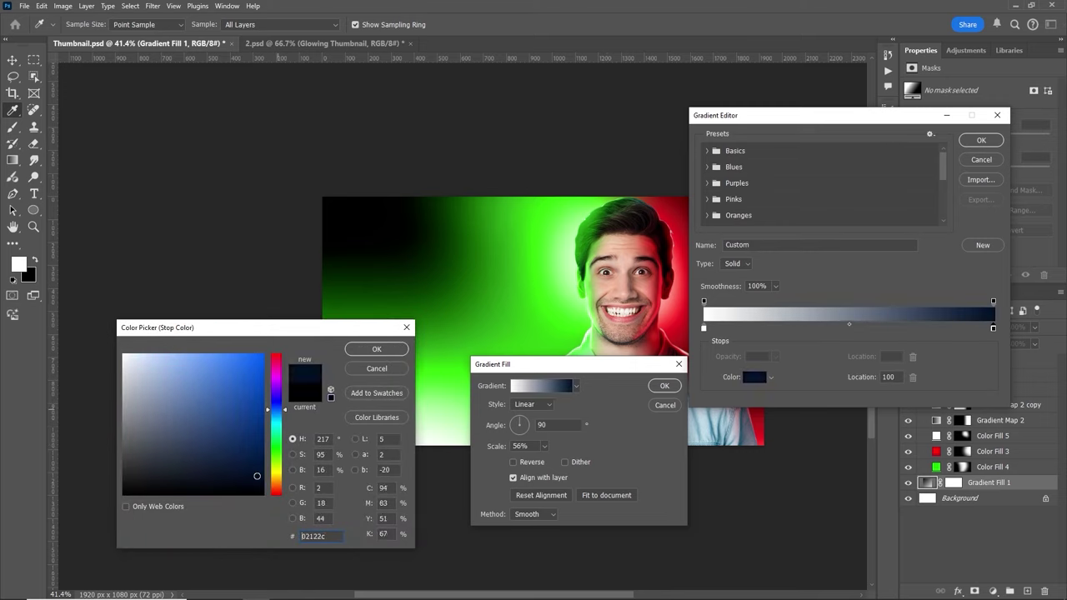
pyautogui.click(277, 434)
pyautogui.click(386, 227)
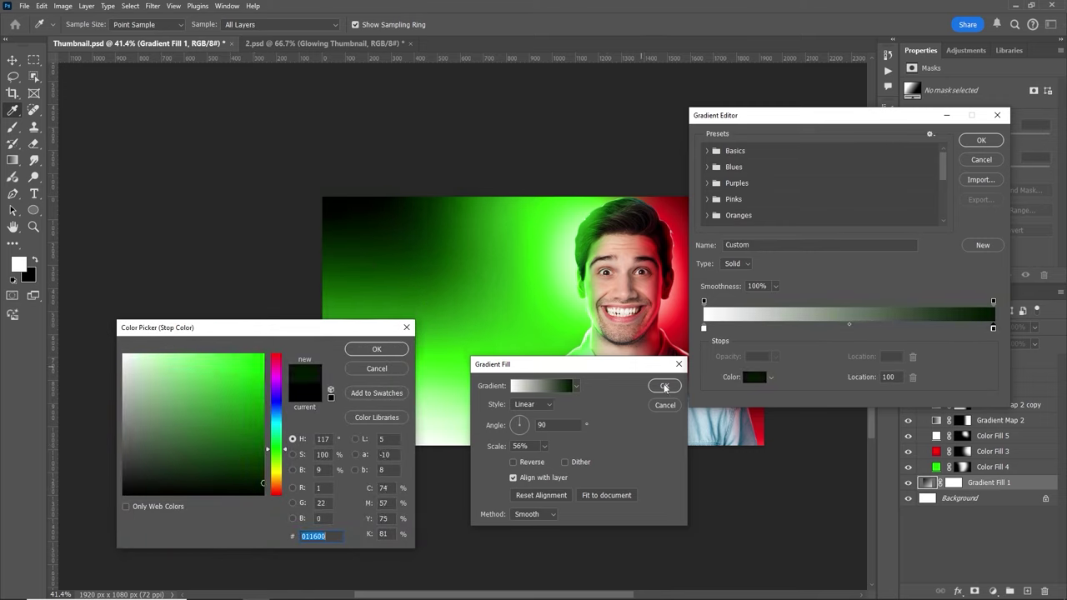
pyautogui.click(376, 350)
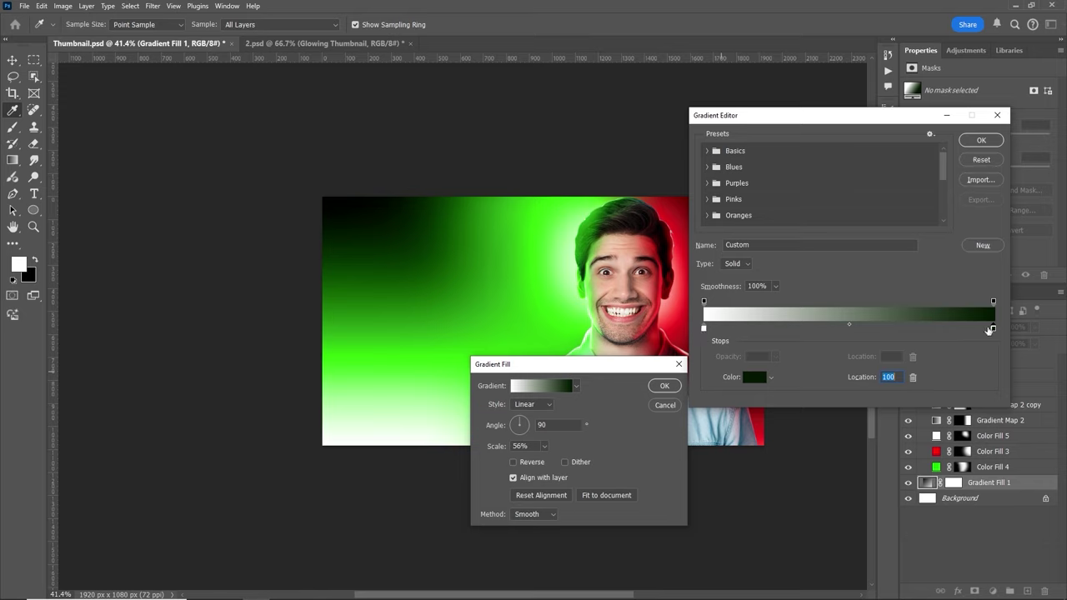
# Duplicate the dark green stop at the start of the gradient and move the white stop to location 50
pyautogui.moveTo(992, 330); pyautogui.dragTo(776, 340)
pyautogui.moveTo(705, 330); pyautogui.dragTo(733, 342)
pyautogui.moveTo(993, 328); pyautogui.dragTo(704, 328)
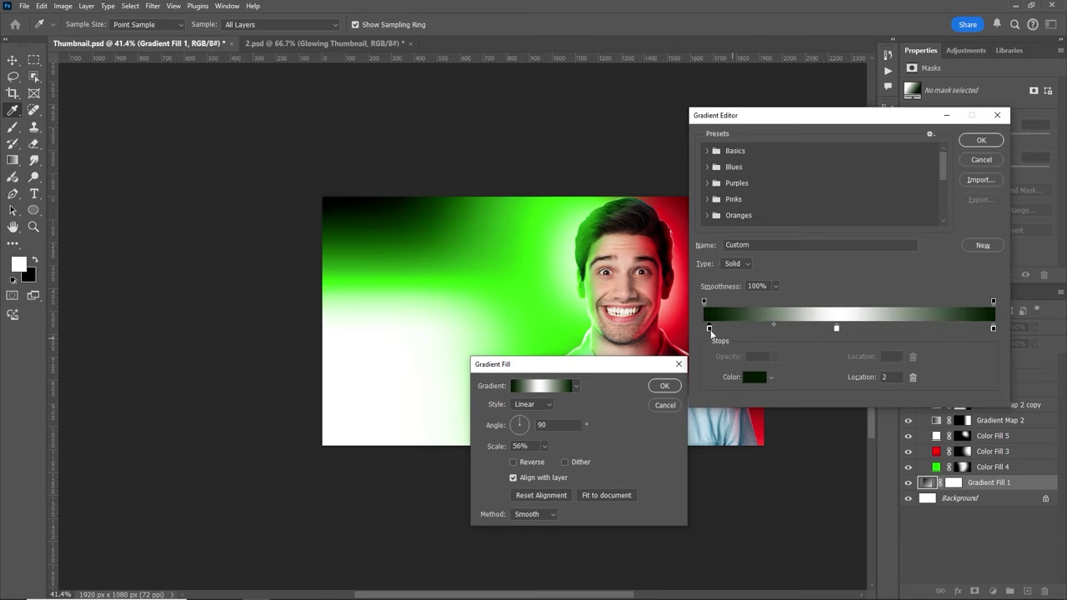
pyautogui.moveTo(836, 328); pyautogui.dragTo(848, 328)
# Recolour the gradient's middle stop to green 228c0e
pyautogui.doubleClick(848, 329)
pyautogui.click(458, 366)
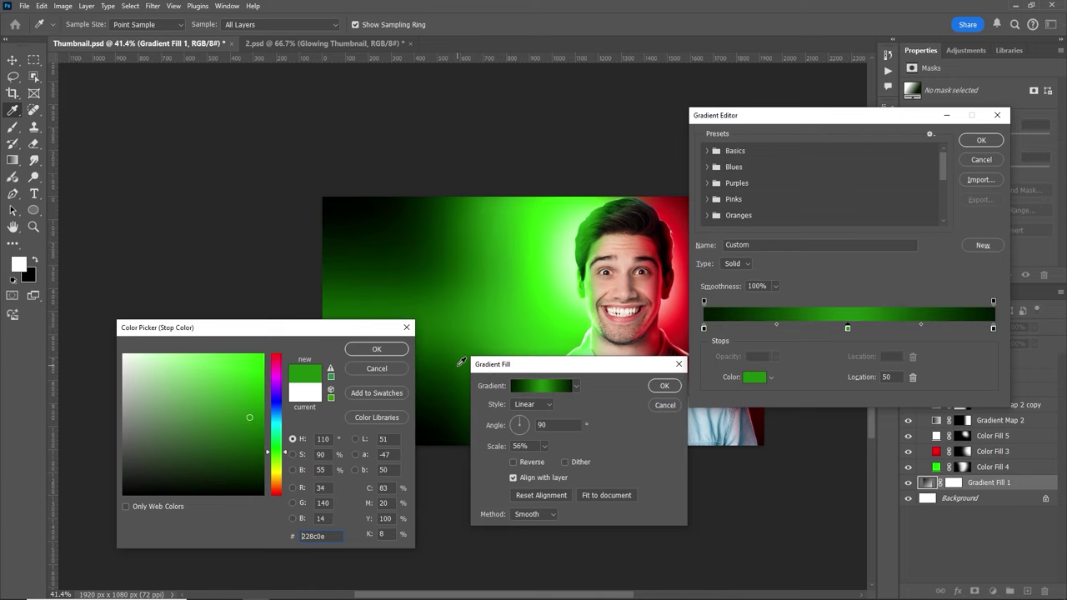
pyautogui.click(383, 353)
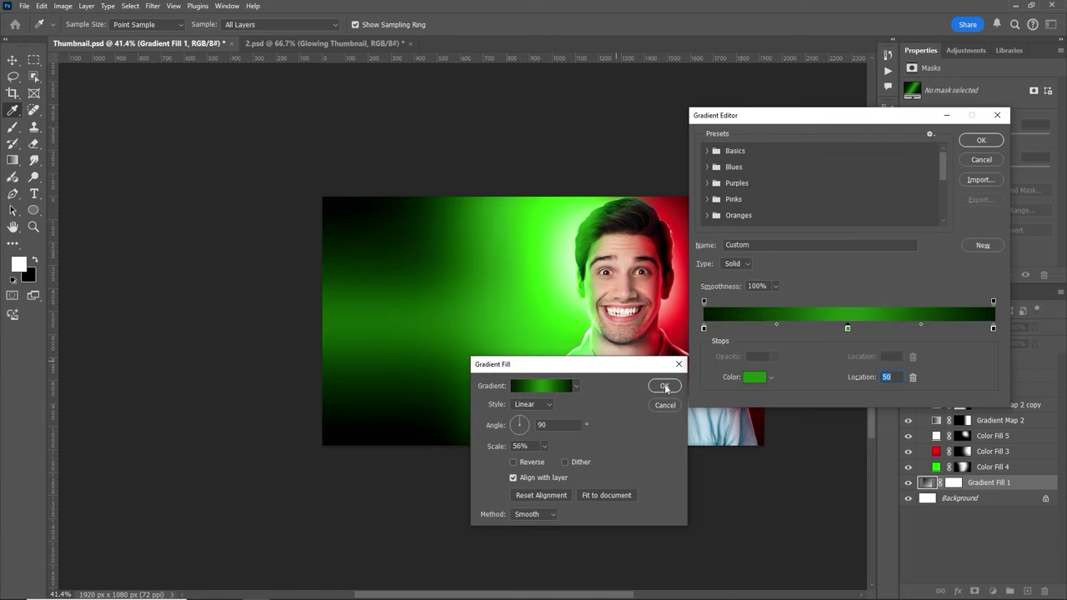
# Apply the edited green gradient to Gradient Fill 1 and collapse the BG group
pyautogui.click(984, 142)
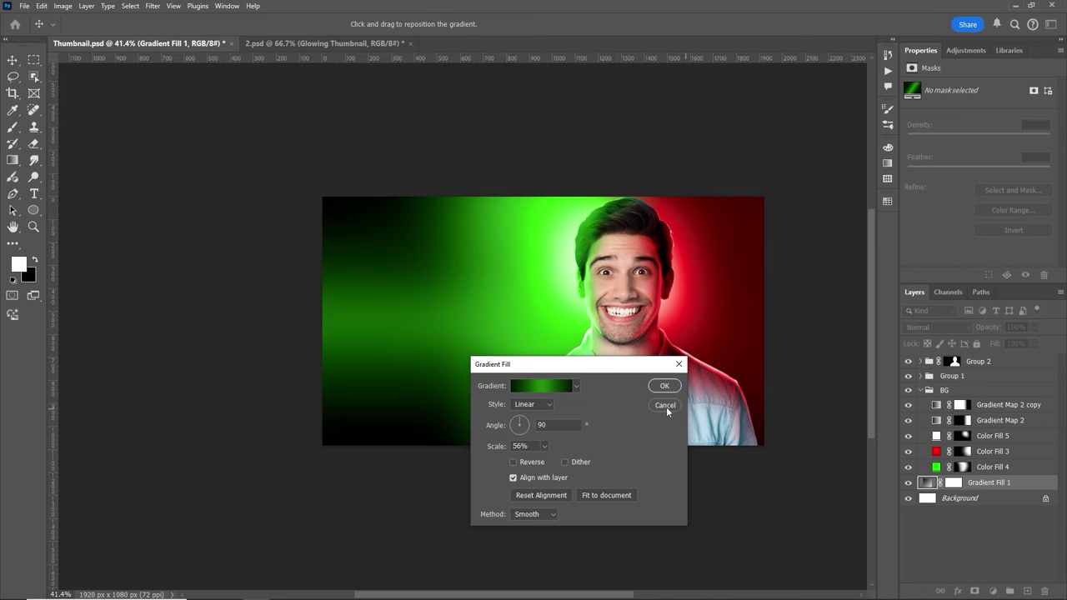
pyautogui.click(664, 387)
pyautogui.click(920, 390)
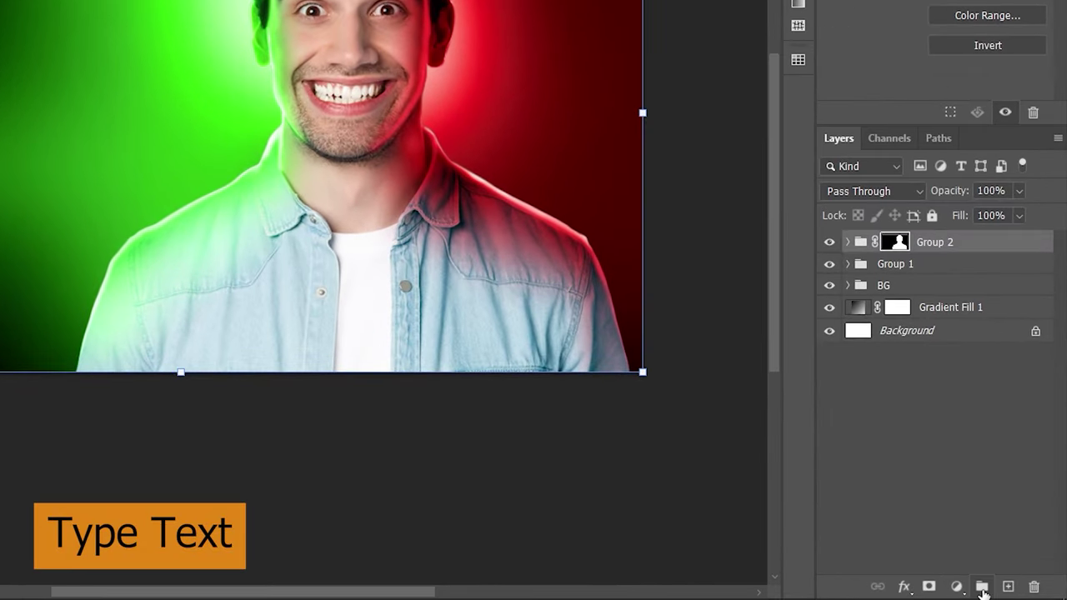
# Create a new group above Group 2 and name it Text
pyautogui.click(983, 590)
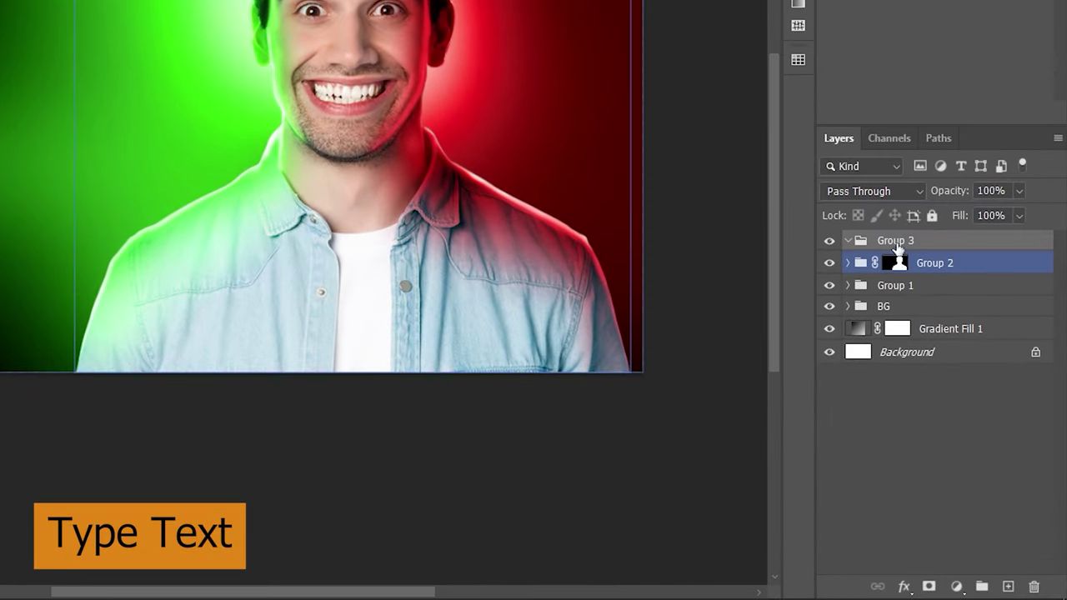
pyautogui.doubleClick(898, 242)
pyautogui.write('Text')
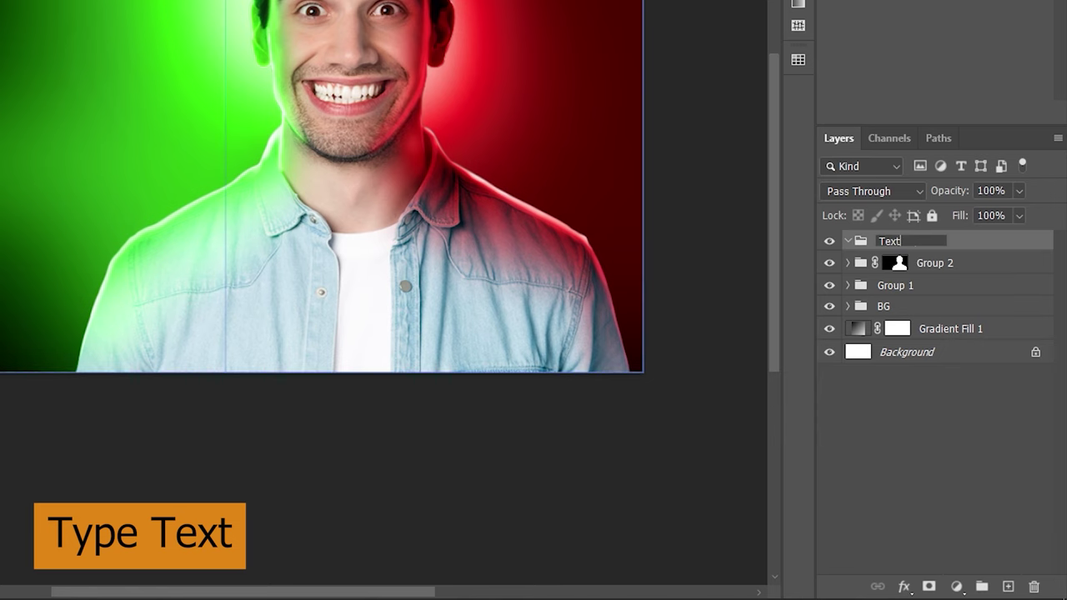
pyautogui.press('Return')
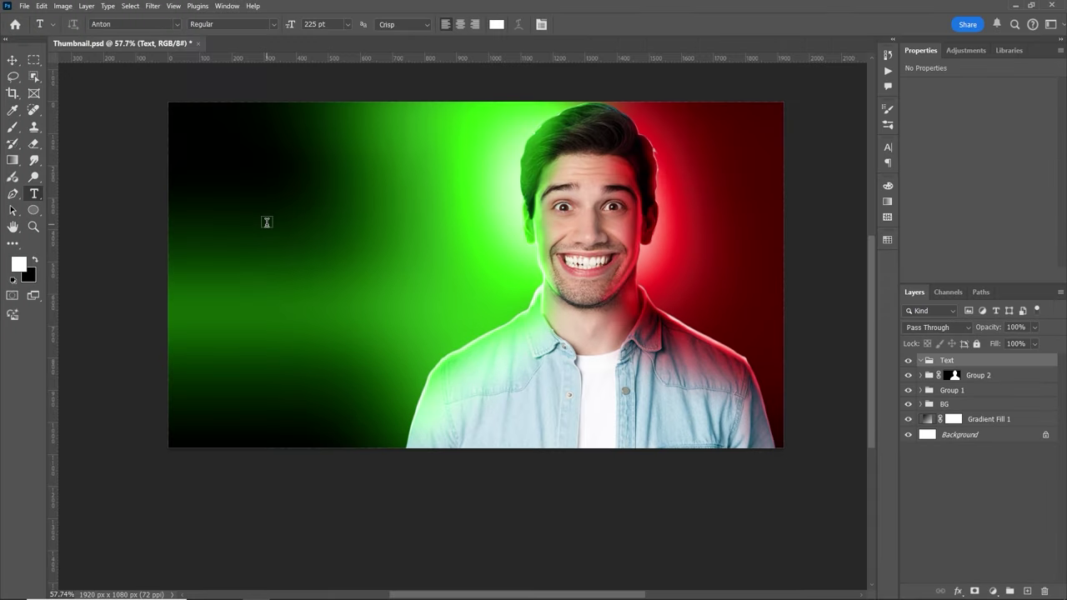
# Add the white title text GLOWING in 225 pt Anton over the dark area beside the man
pyautogui.click(266, 221)
pyautogui.write('G')
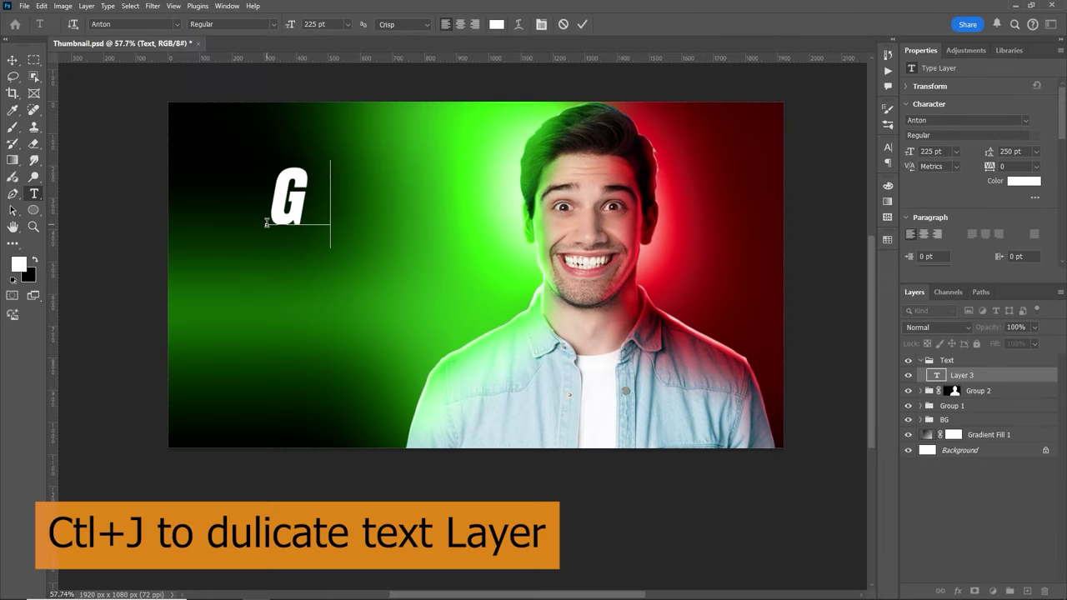
pyautogui.write('LOWING')
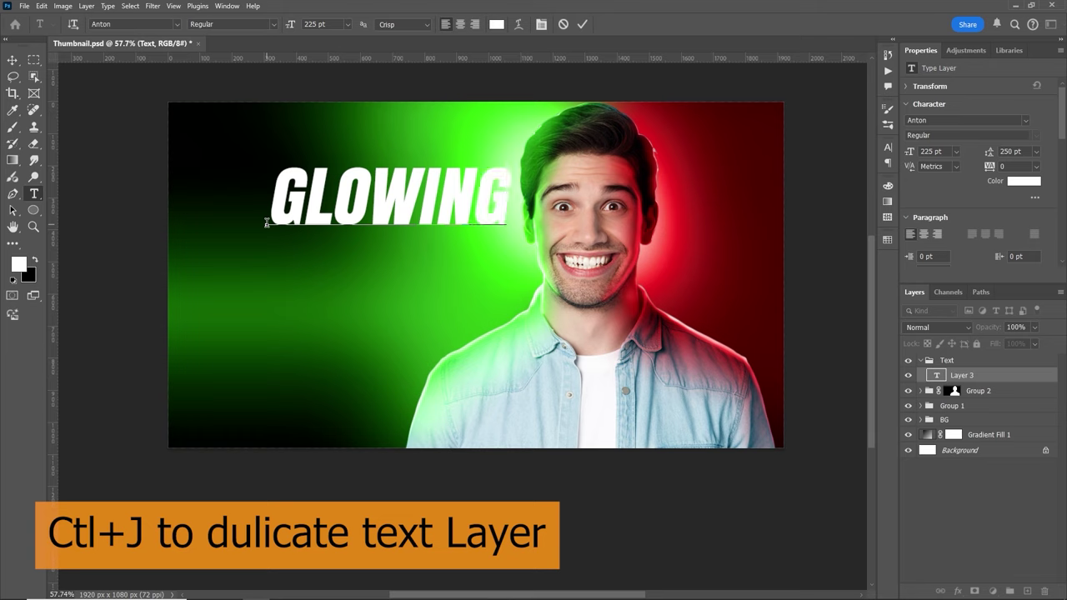
pyautogui.hotkey('ctrl', 'Return')
# Duplicate the GLOWING text layer, place the copy directly below it and change its wording to THUMBNAIL
pyautogui.hotkey('ctrl', 'j')
pyautogui.moveTo(382, 218); pyautogui.dragTo(384, 266)
pyautogui.doubleClick(938, 376)
pyautogui.write('TH')
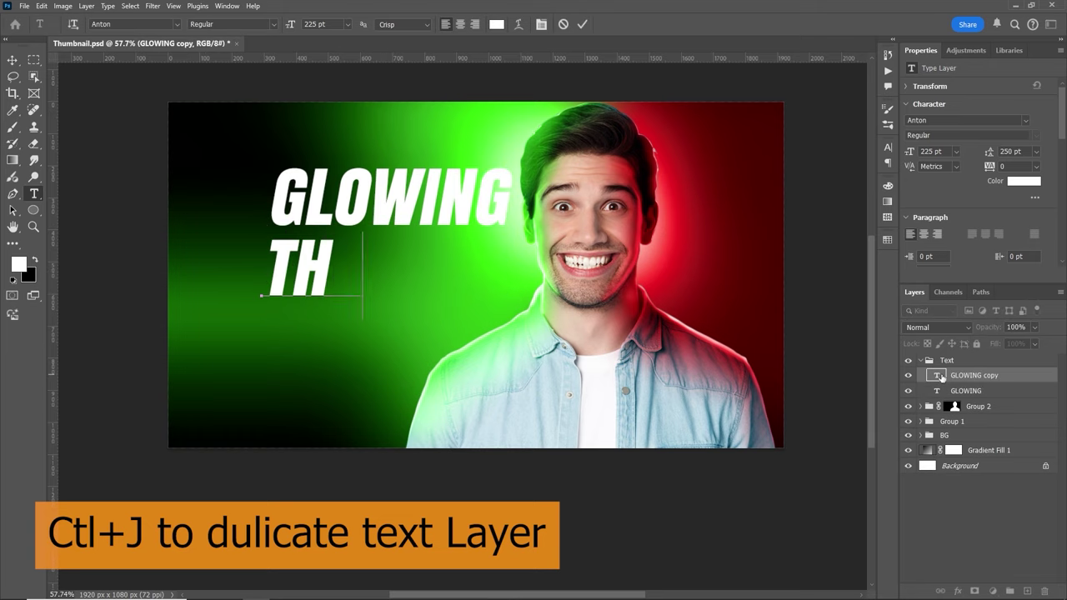
pyautogui.write('UMBNAIL')
pyautogui.hotkey('ctrl', 'Return')
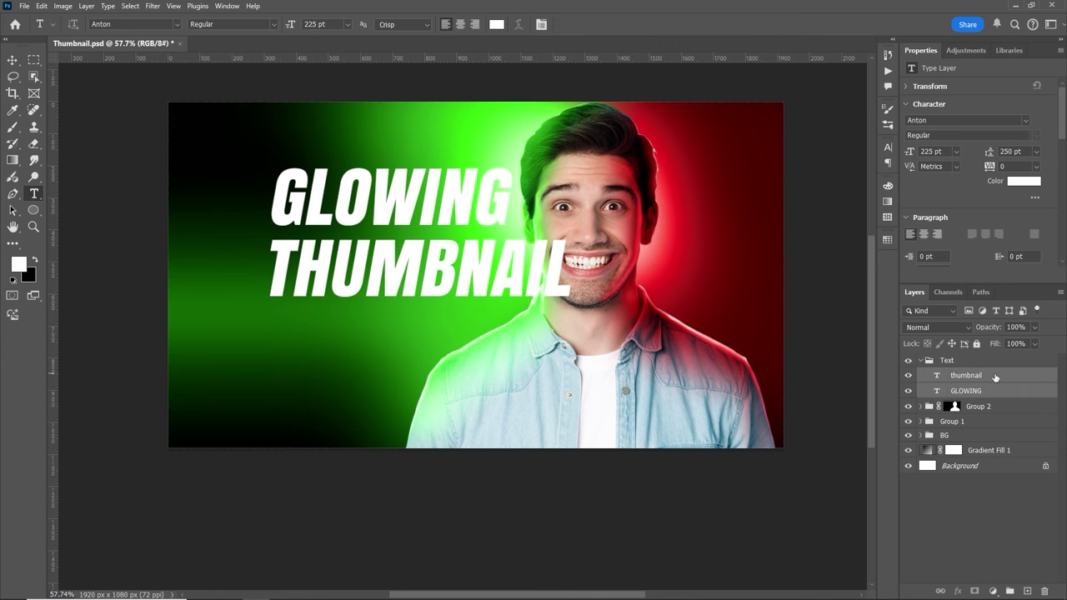
# Move both title lines left together so that they clear the man's face
pyautogui.click(12, 60)
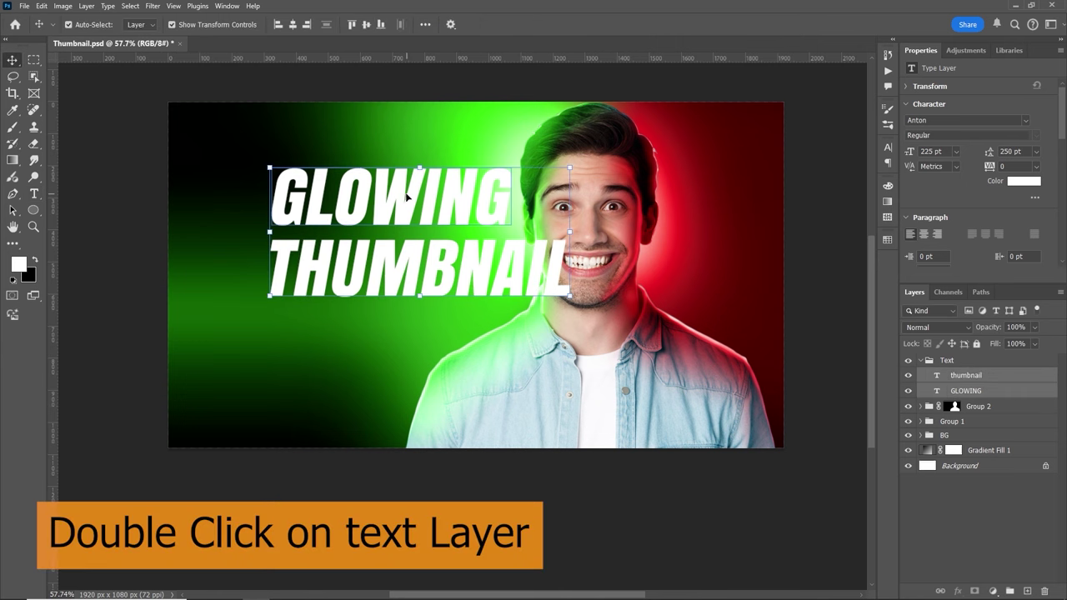
pyautogui.moveTo(407, 197); pyautogui.dragTo(345, 198)
# Add an Inner Bevel to the THUMBNAIL layer with Chisel Hard technique, 300% depth and 3 px size
pyautogui.click(1001, 377)
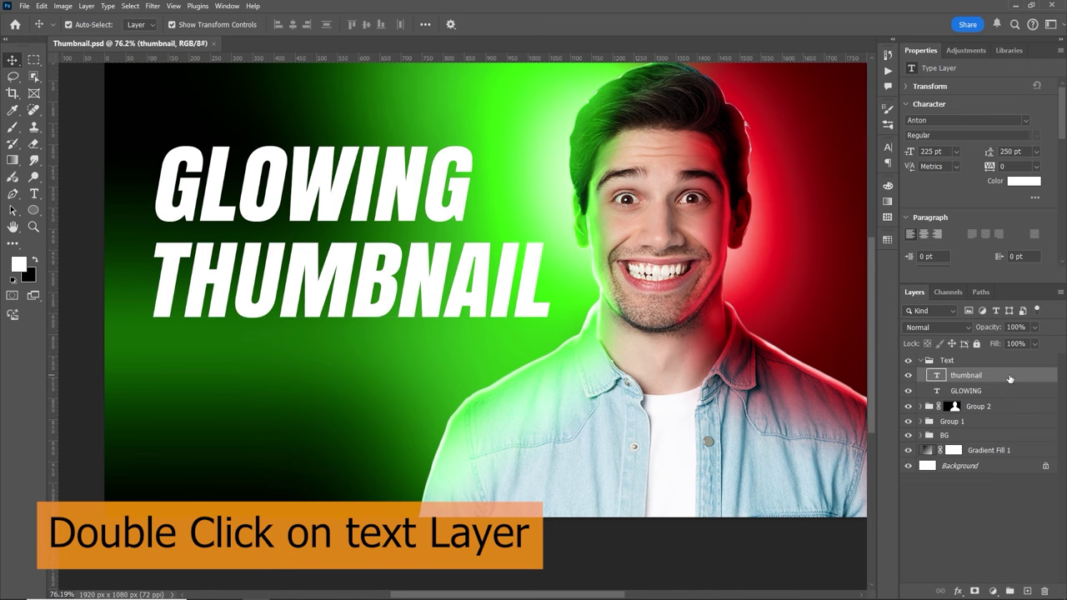
pyautogui.doubleClick(1010, 376)
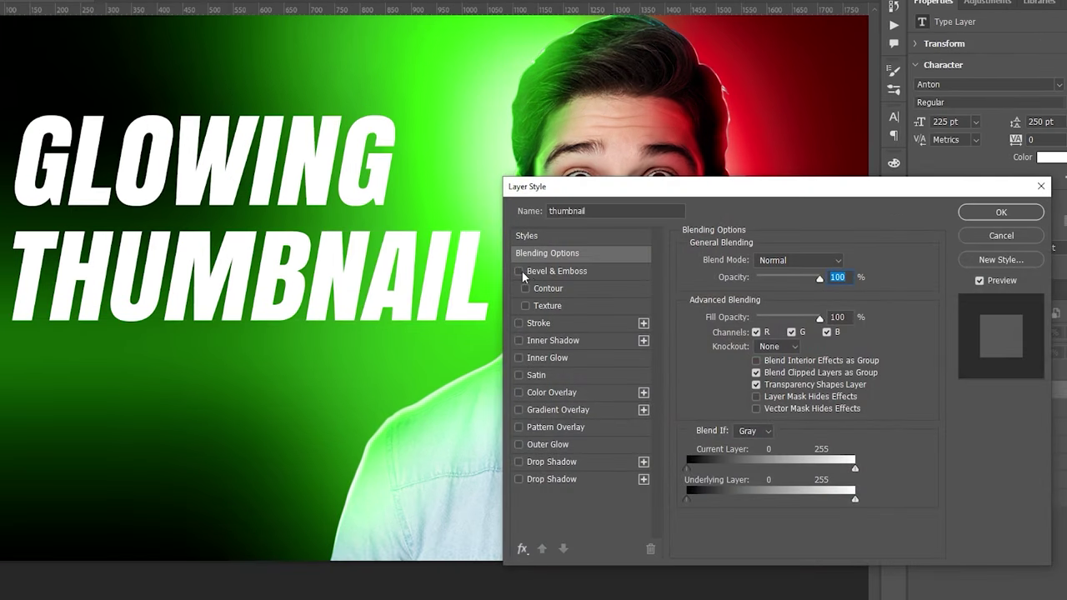
pyautogui.click(519, 272)
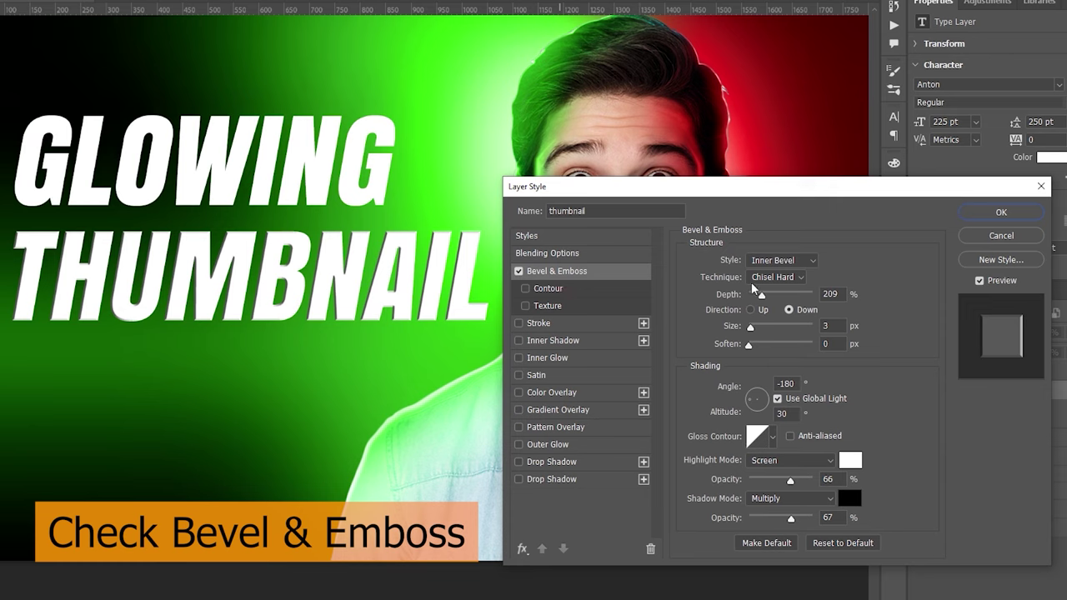
pyautogui.moveTo(761, 296); pyautogui.dragTo(771, 299)
pyautogui.doubleClick(832, 294)
pyautogui.write('300')
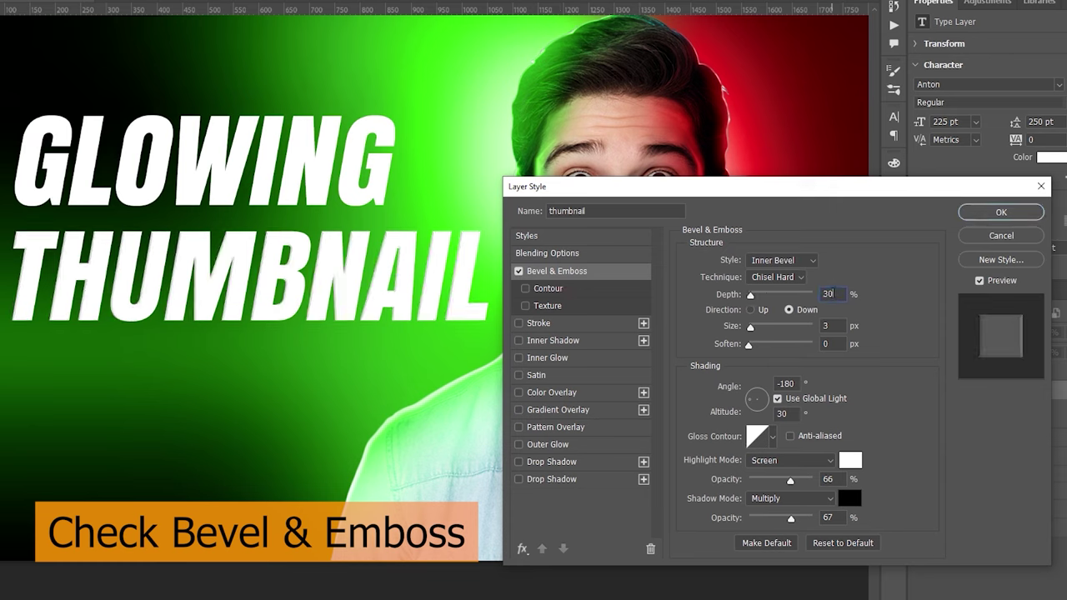
pyautogui.click(770, 282)
pyautogui.click(770, 290)
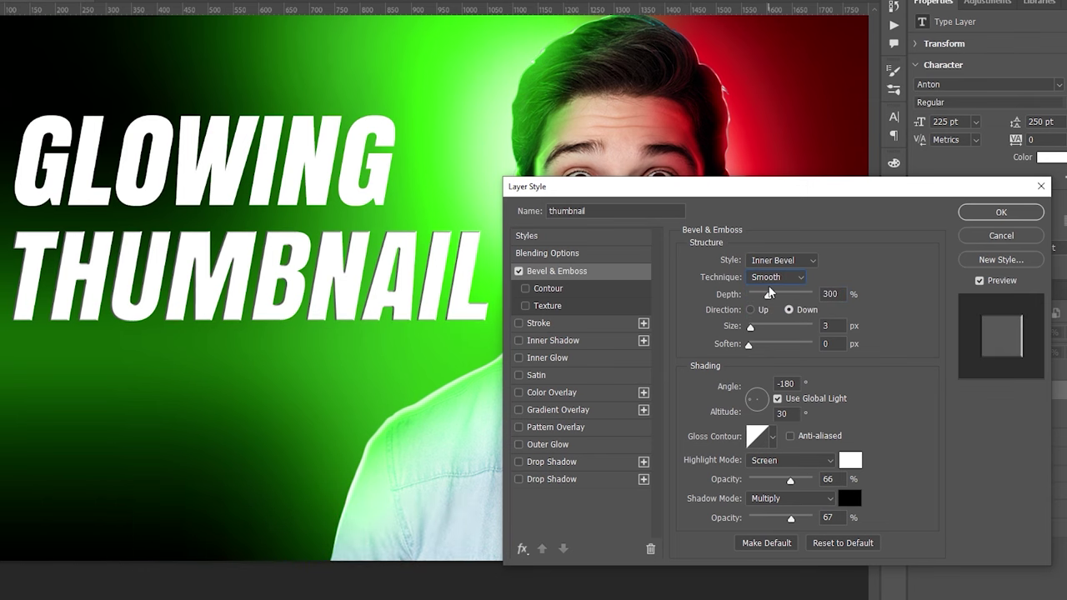
pyautogui.click(776, 277)
pyautogui.click(769, 301)
pyautogui.moveTo(751, 327); pyautogui.dragTo(751, 331)
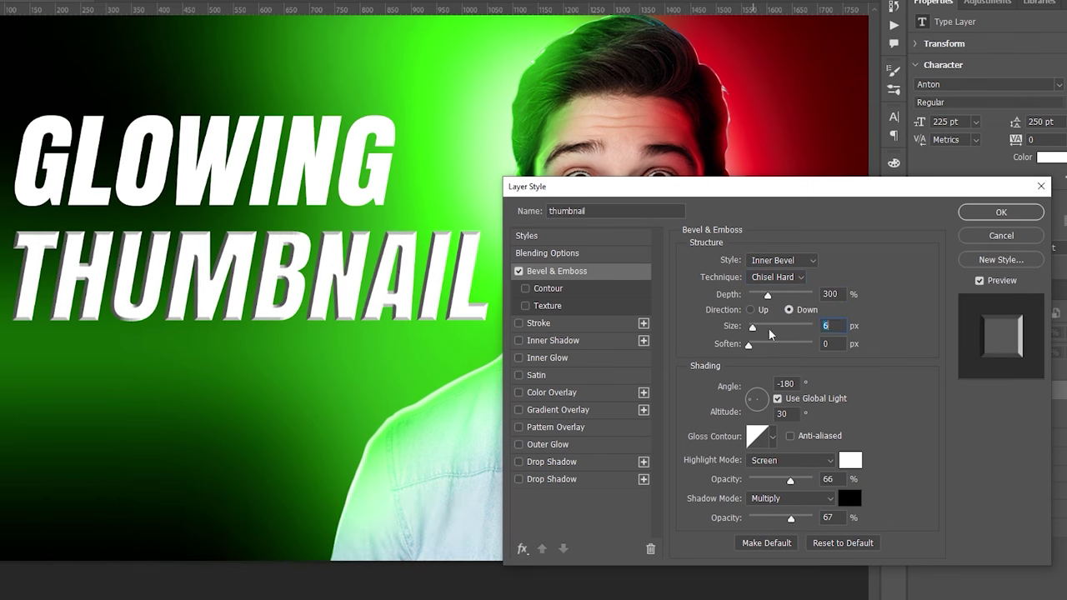
# Set the bevel's shadow colour to dark green 041c02 and its highlight opacity to 68%
pyautogui.click(856, 501)
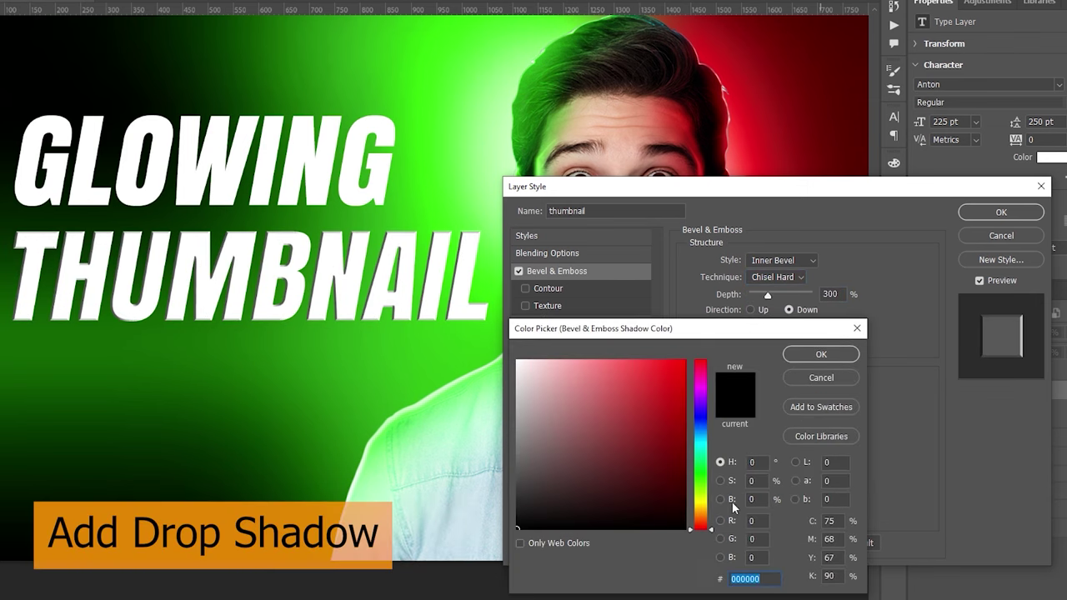
pyautogui.click(289, 503)
pyautogui.click(673, 510)
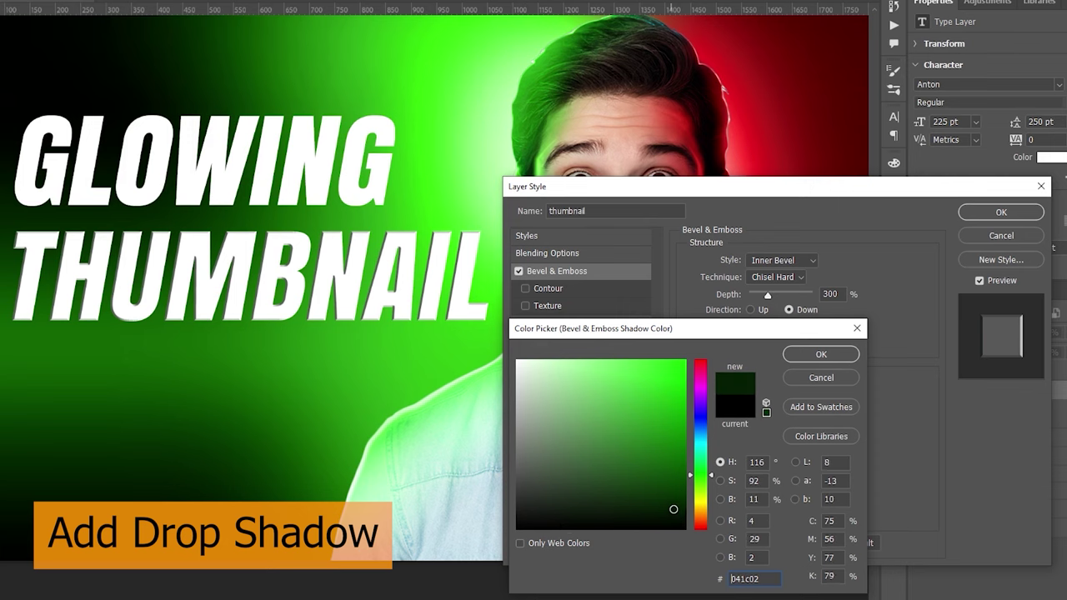
pyautogui.click(821, 354)
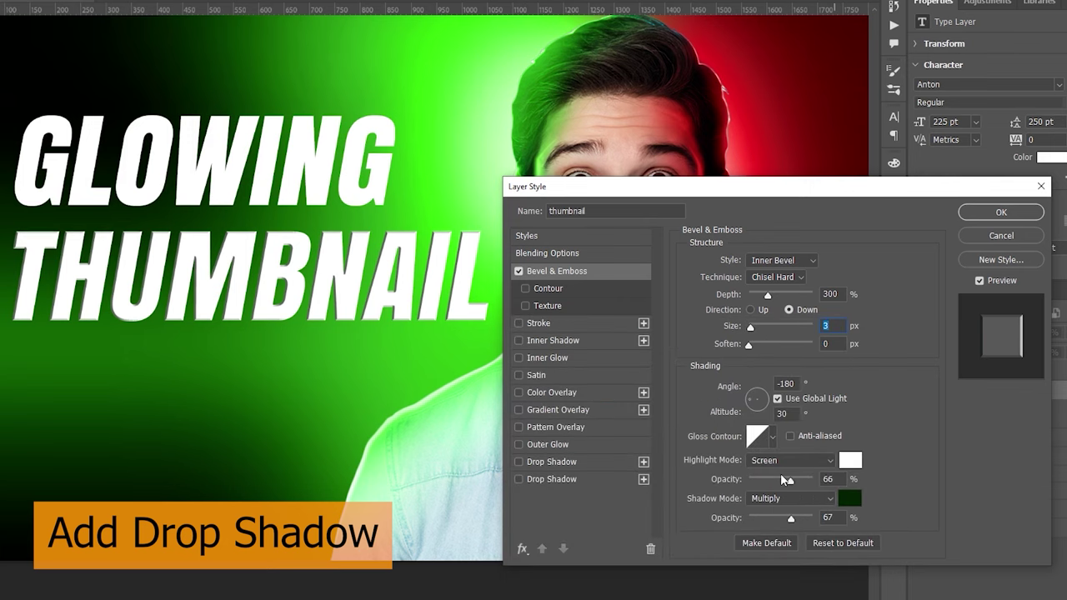
pyautogui.moveTo(790, 481)
pyautogui.mouseDown()
pyautogui.moveTo(778, 480)
pyautogui.moveTo(792, 481)
pyautogui.mouseUp()
# Add a green 6dff02 drop shadow and a black drop shadow with 6 px distance to the THUMBNAIL text
pyautogui.click(551, 479)
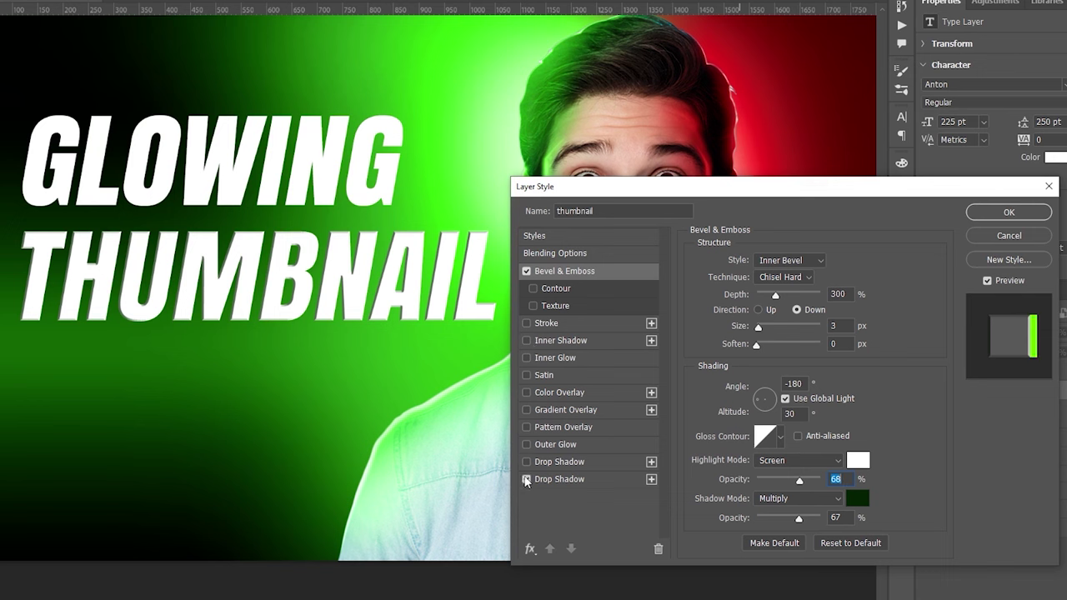
pyautogui.click(851, 262)
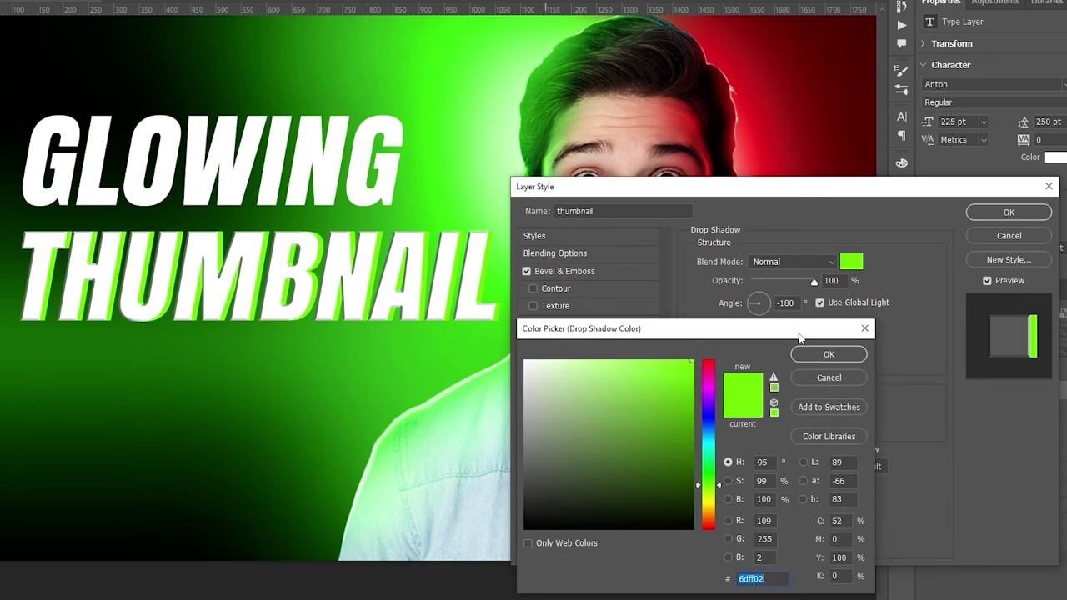
pyautogui.click(809, 356)
pyautogui.click(539, 462)
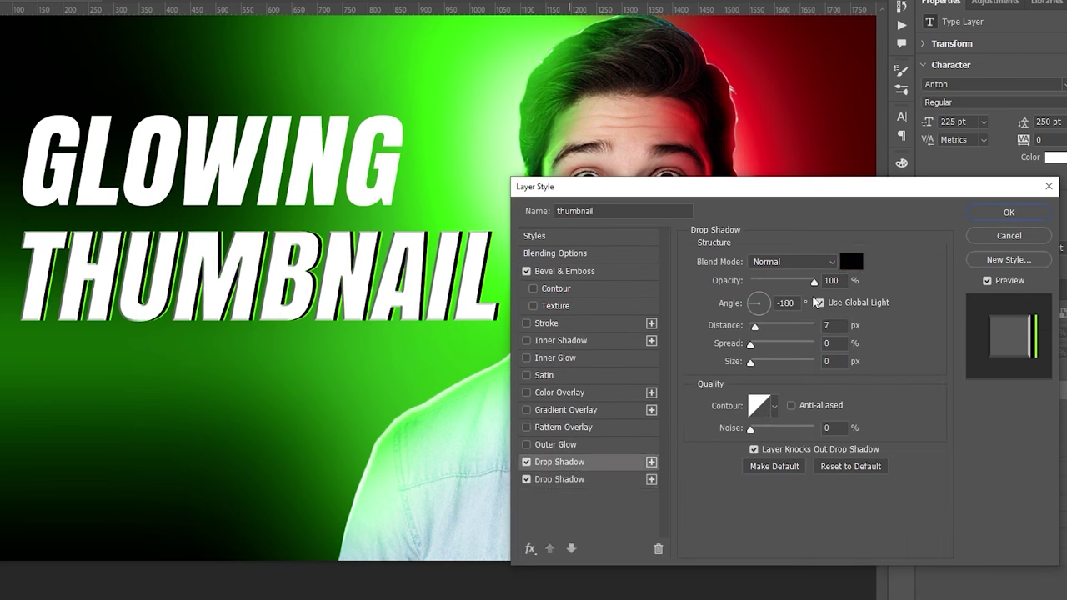
pyautogui.moveTo(754, 328); pyautogui.dragTo(757, 328)
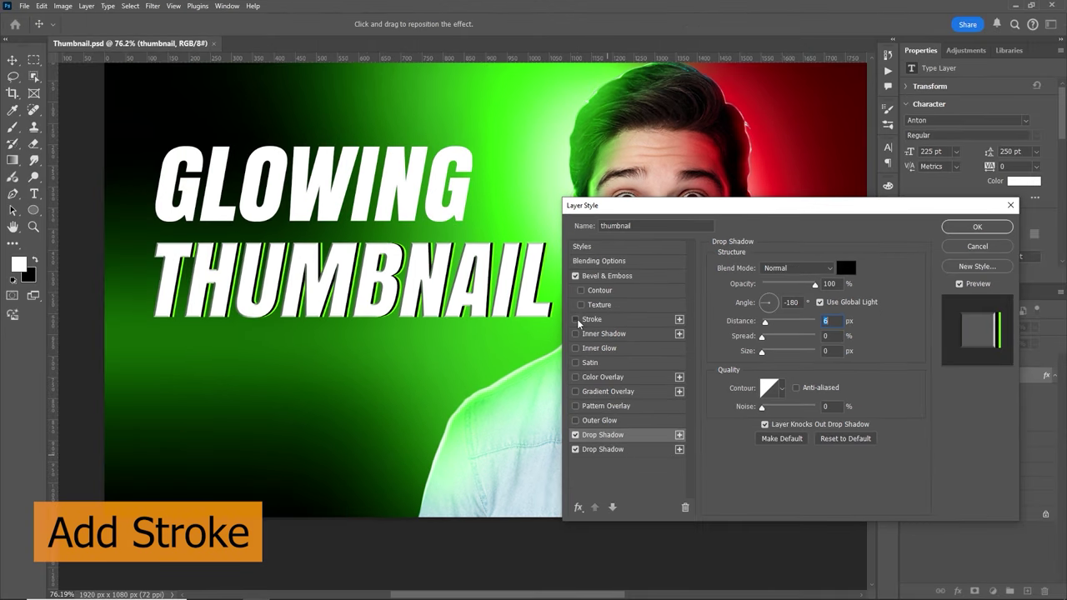
# Add a green outside stroke to the THUMBNAIL text and slightly reduce its size and opacity
pyautogui.click(576, 319)
pyautogui.click(592, 320)
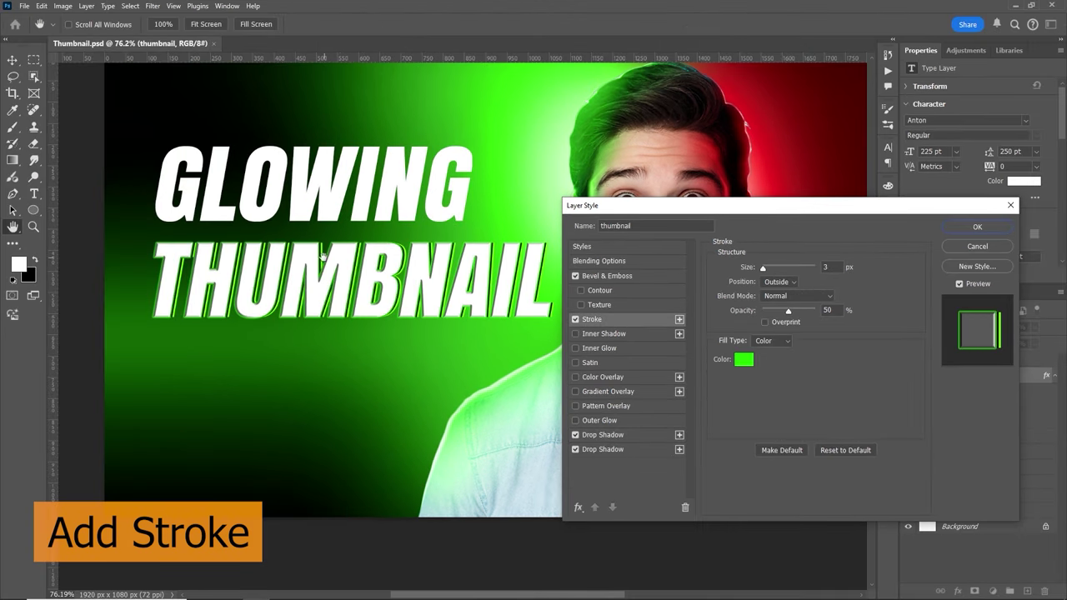
pyautogui.moveTo(764, 271); pyautogui.dragTo(762, 270)
pyautogui.moveTo(788, 314)
pyautogui.mouseDown()
pyautogui.moveTo(773, 315)
pyautogui.moveTo(806, 315)
pyautogui.moveTo(784, 314)
pyautogui.mouseUp()
# Try the Inner Shadow and Color Overlay effects on the THUMBNAIL text
pyautogui.click(607, 334)
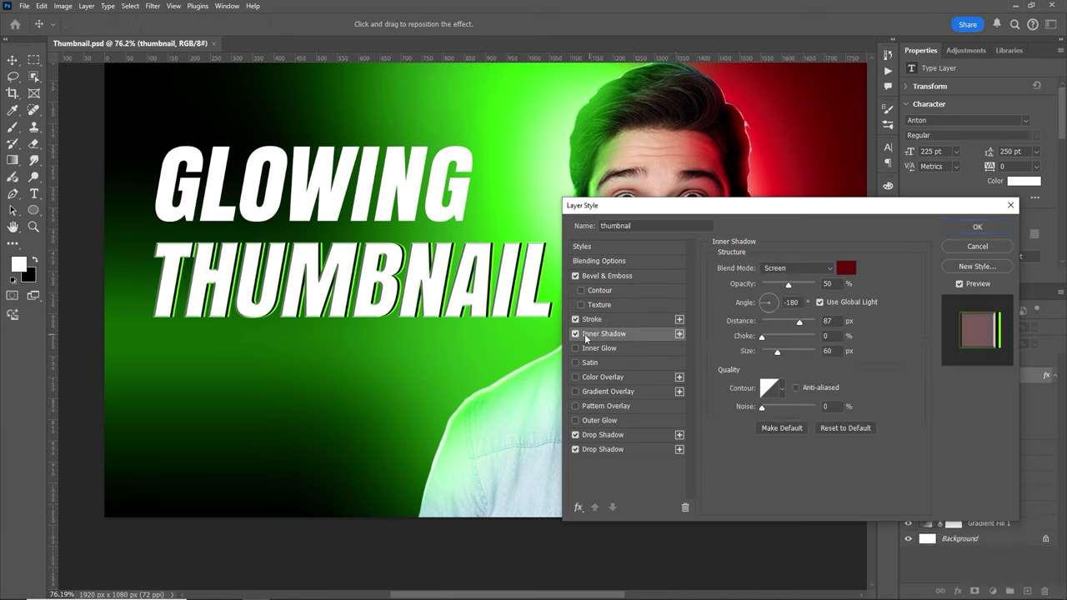
pyautogui.click(576, 333)
pyautogui.click(575, 347)
pyautogui.click(575, 377)
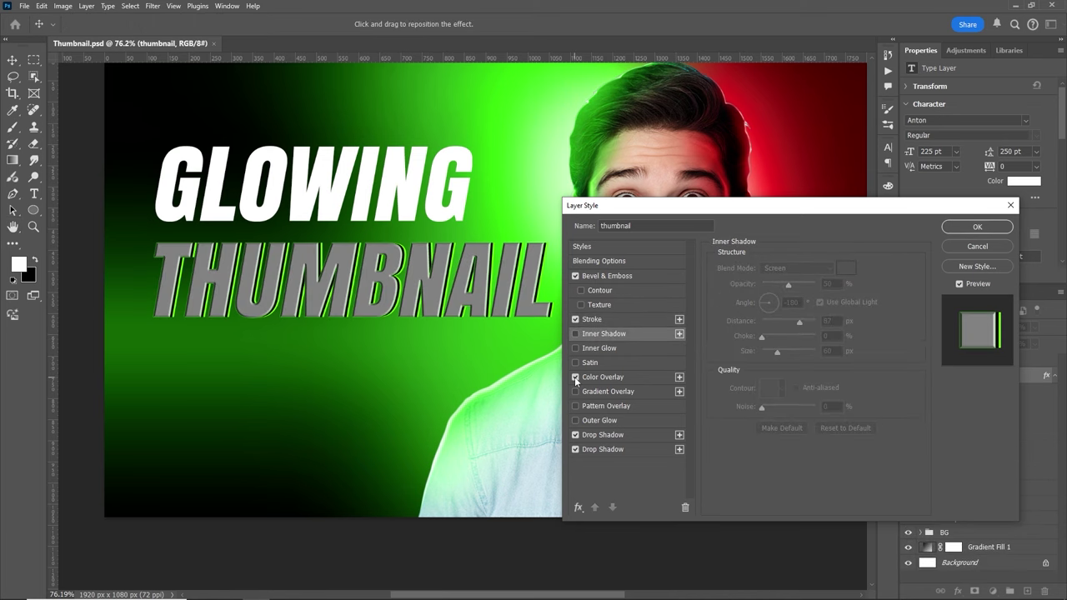
pyautogui.click(575, 377)
# Add a linear Gradient Overlay to the THUMBNAIL text using the black-to-green-to-white Green gradient
pyautogui.click(575, 391)
pyautogui.click(602, 392)
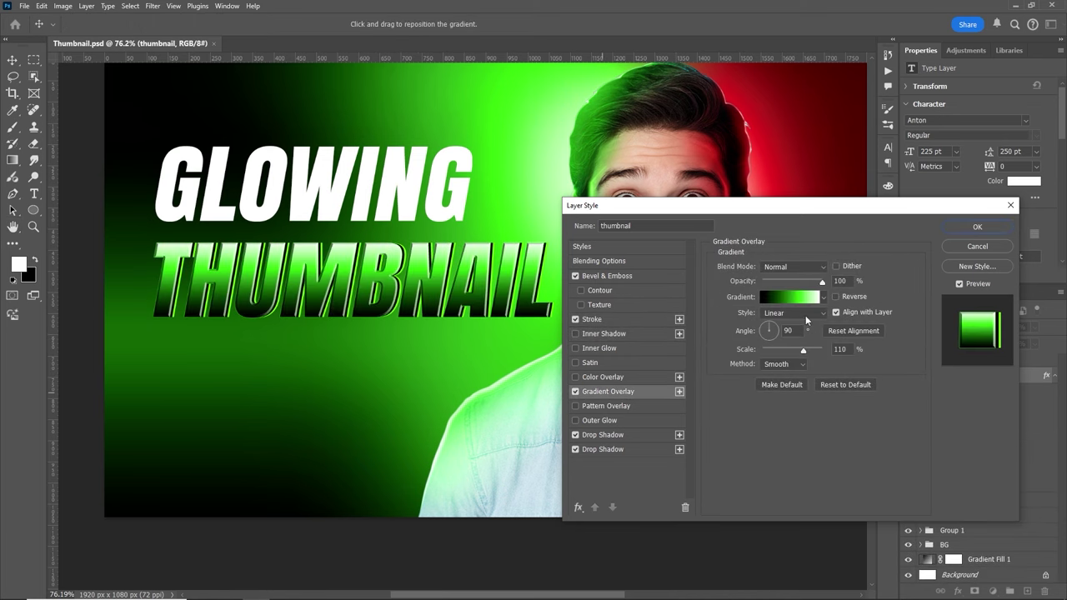
pyautogui.click(789, 297)
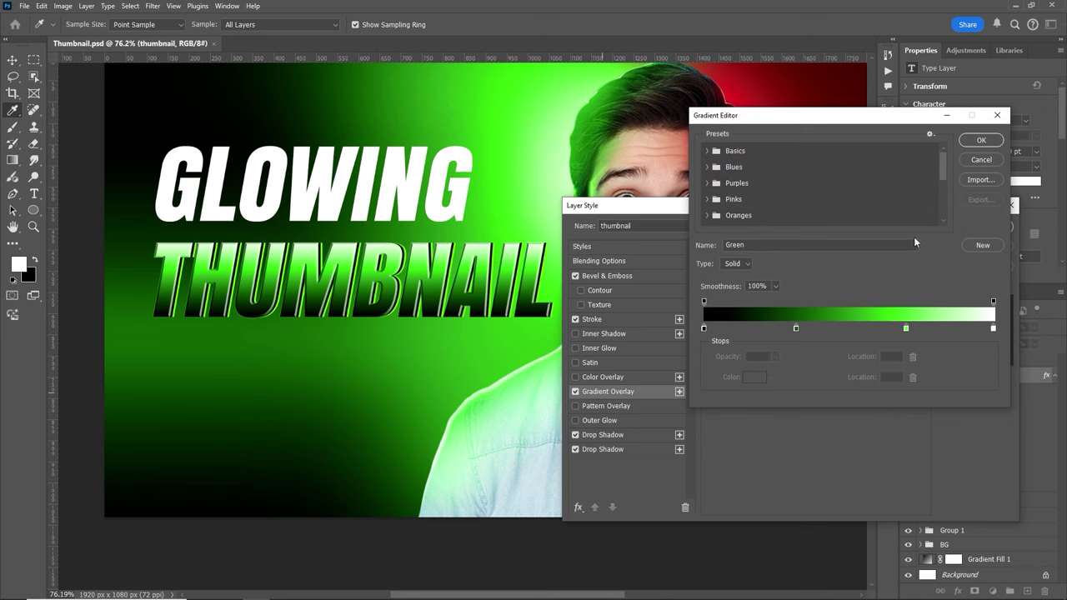
pyautogui.click(979, 140)
# Set the gradient overlay's angle to 90° and its scale to 125%
pyautogui.moveTo(772, 330); pyautogui.dragTo(768, 333)
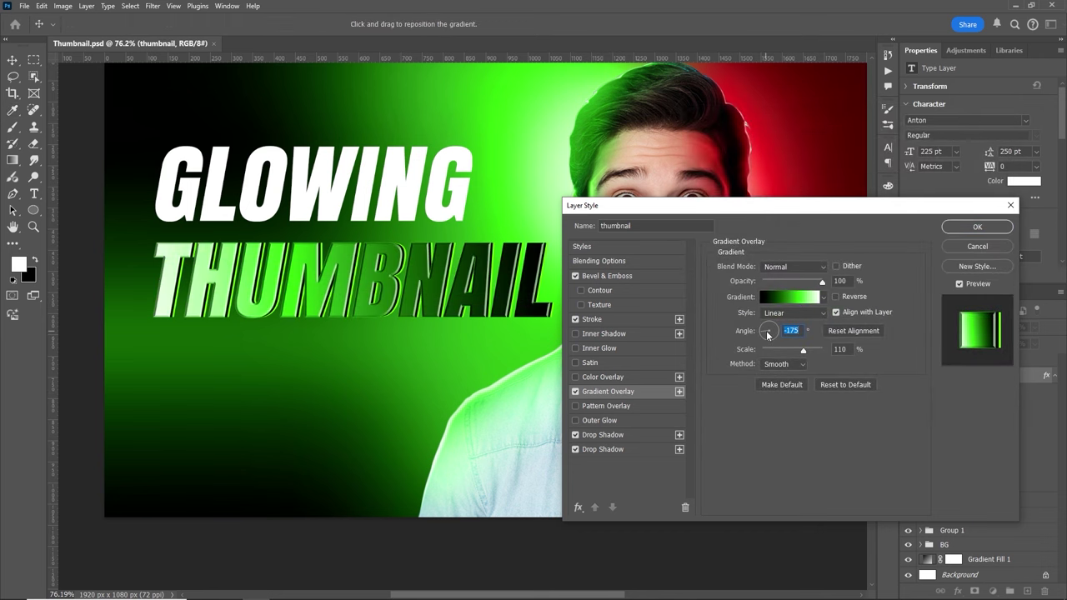
pyautogui.write('0')
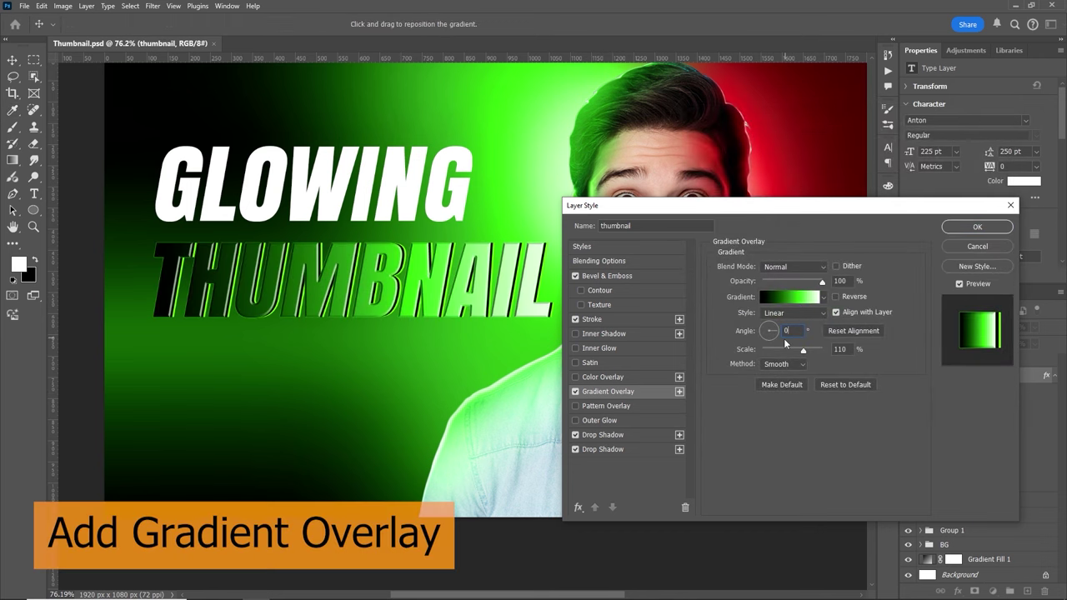
pyautogui.write('90')
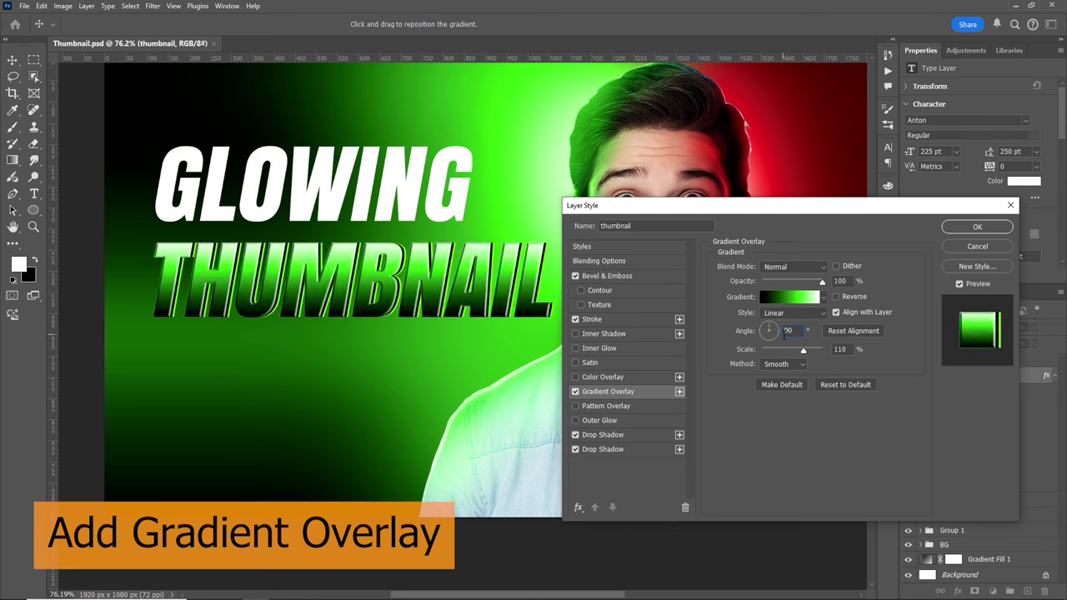
pyautogui.moveTo(803, 351)
pyautogui.mouseDown()
pyautogui.moveTo(774, 353)
pyautogui.moveTo(808, 351)
pyautogui.mouseUp()
pyautogui.moveTo(822, 282)
pyautogui.mouseDown()
pyautogui.moveTo(764, 284)
pyautogui.moveTo(822, 282)
pyautogui.mouseUp()
pyautogui.moveTo(848, 349); pyautogui.dragTo(831, 353)
pyautogui.write('125')
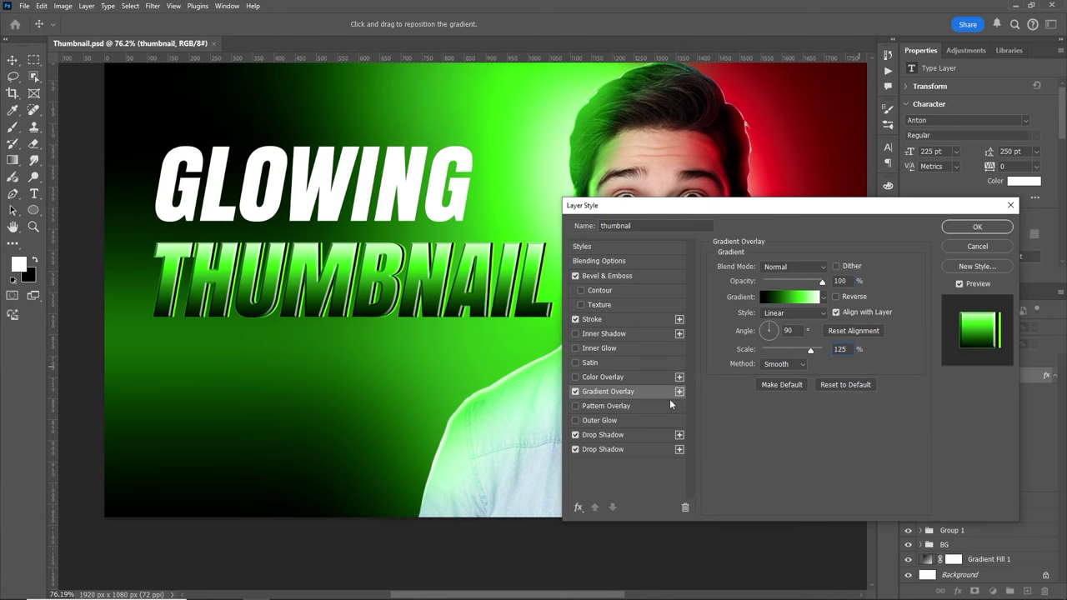
# Set the black drop shadow's opacity to 75%
pyautogui.click(613, 435)
pyautogui.moveTo(815, 284); pyautogui.dragTo(802, 286)
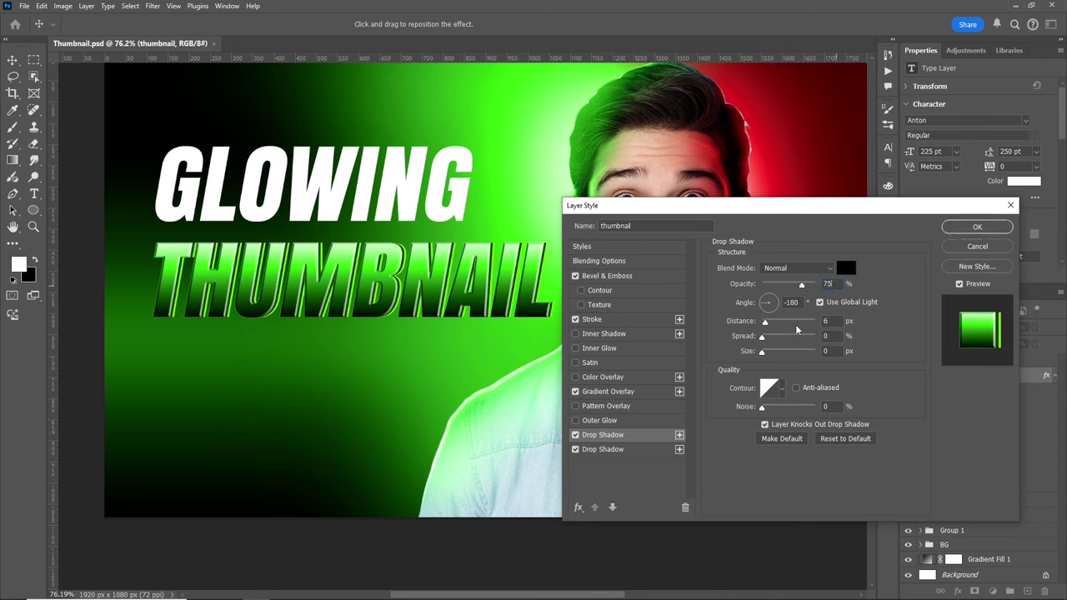
pyautogui.moveTo(762, 354); pyautogui.dragTo(759, 355)
# Set the green drop shadow to 100% opacity, 11 px distance and 0 px size
pyautogui.click(605, 453)
pyautogui.moveTo(807, 287)
pyautogui.mouseDown()
pyautogui.moveTo(789, 288)
pyautogui.moveTo(817, 285)
pyautogui.mouseUp()
pyautogui.moveTo(764, 354); pyautogui.dragTo(762, 356)
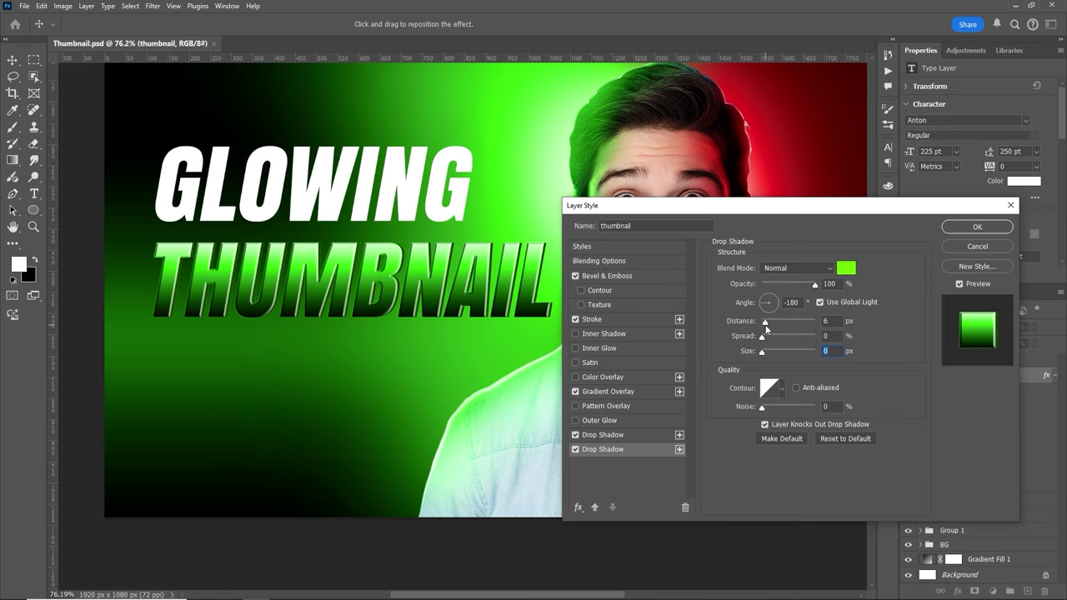
pyautogui.moveTo(768, 326); pyautogui.dragTo(768, 325)
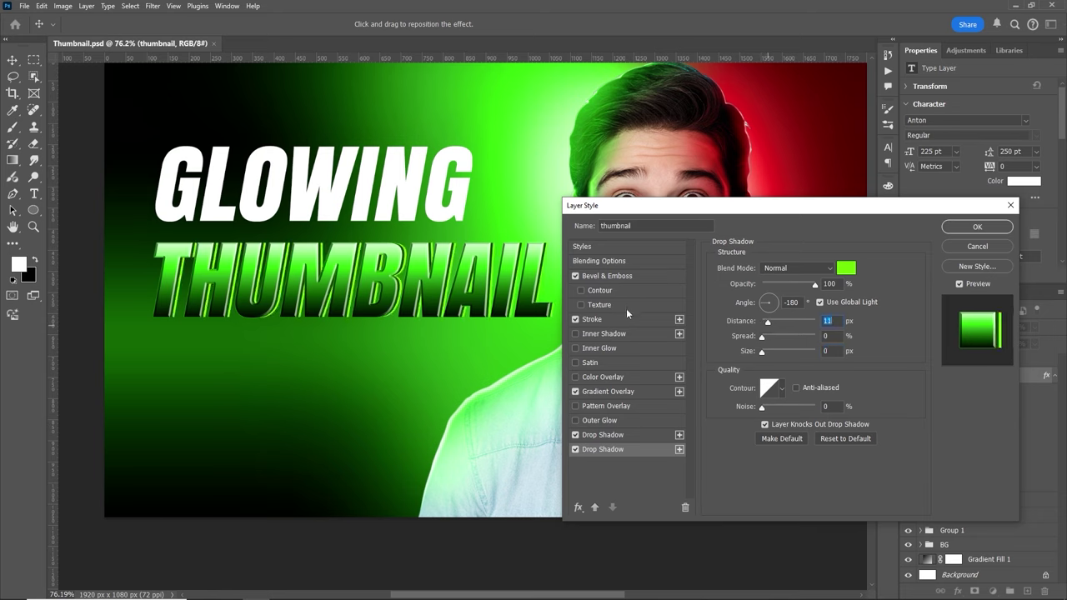
pyautogui.click(593, 423)
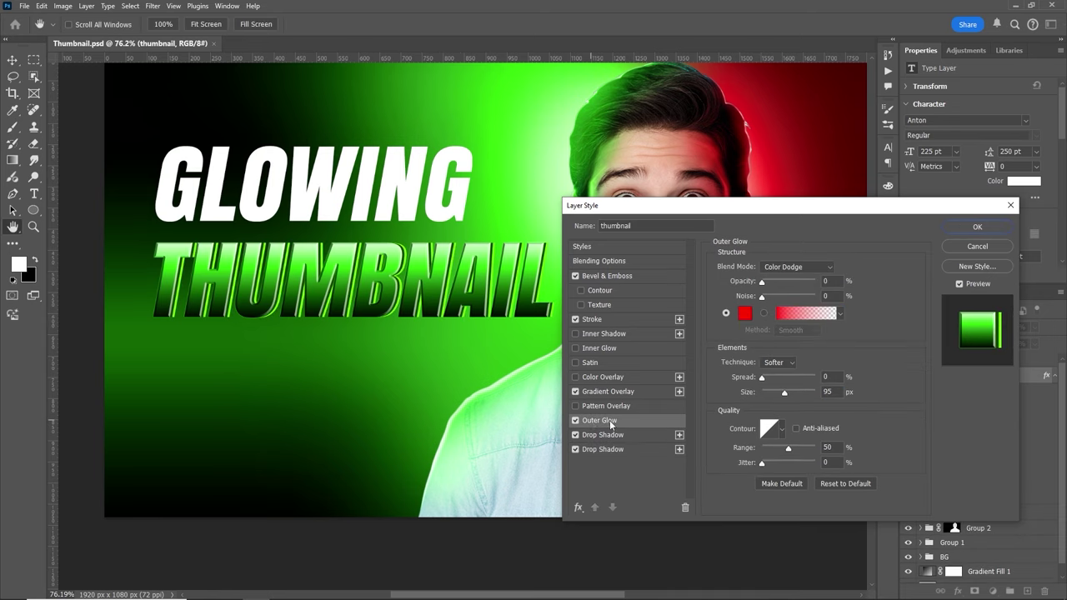
pyautogui.click(762, 283)
pyautogui.click(576, 420)
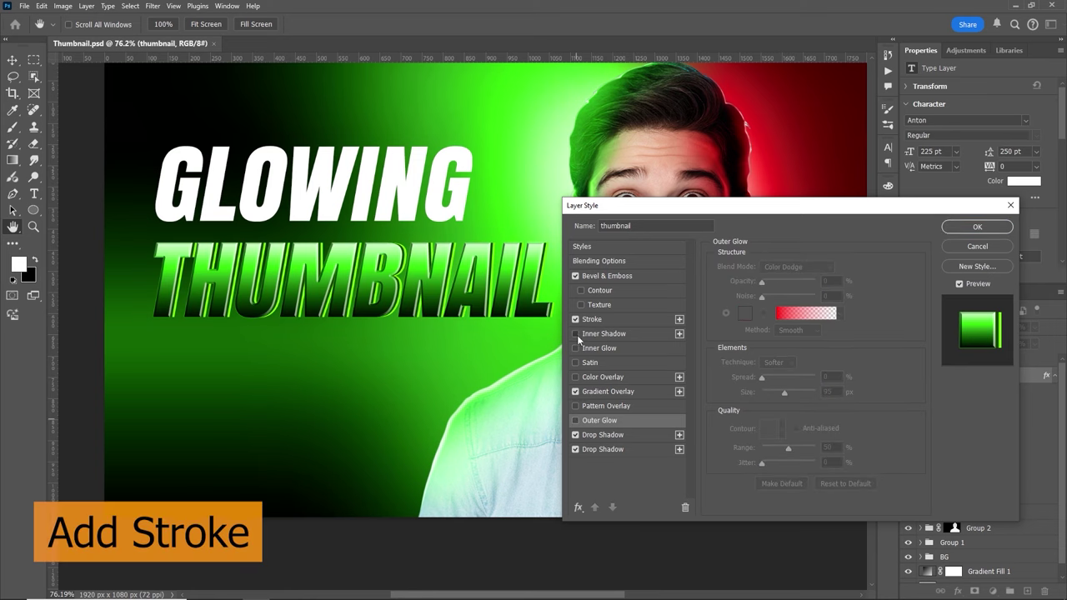
# Add a black inner shadow in Screen mode at 60% opacity to the THUMBNAIL text
pyautogui.click(591, 334)
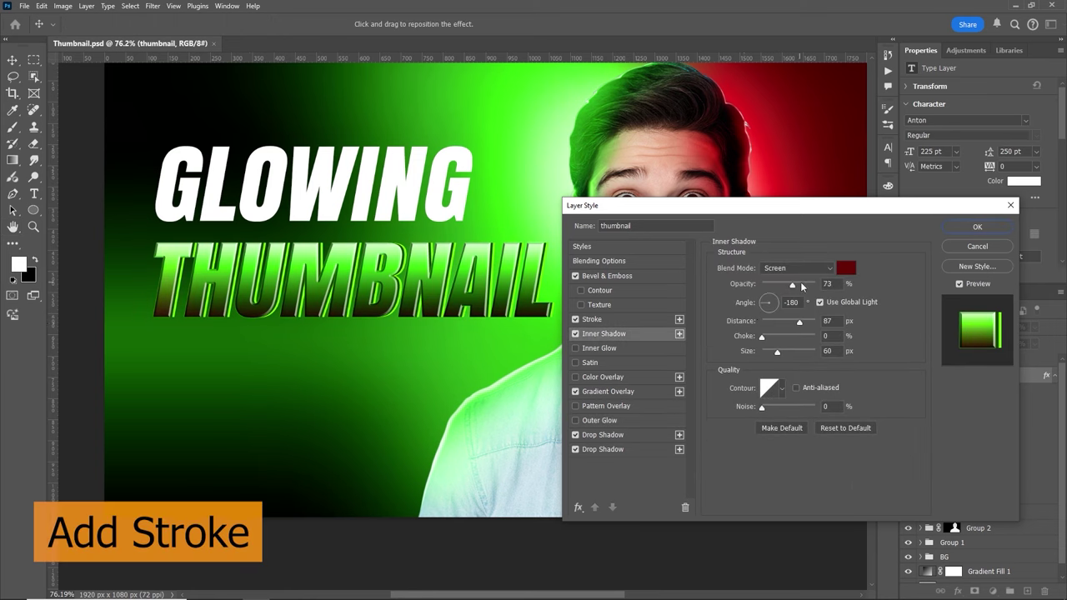
pyautogui.moveTo(802, 287); pyautogui.dragTo(794, 285)
pyautogui.click(847, 269)
pyautogui.click(480, 305)
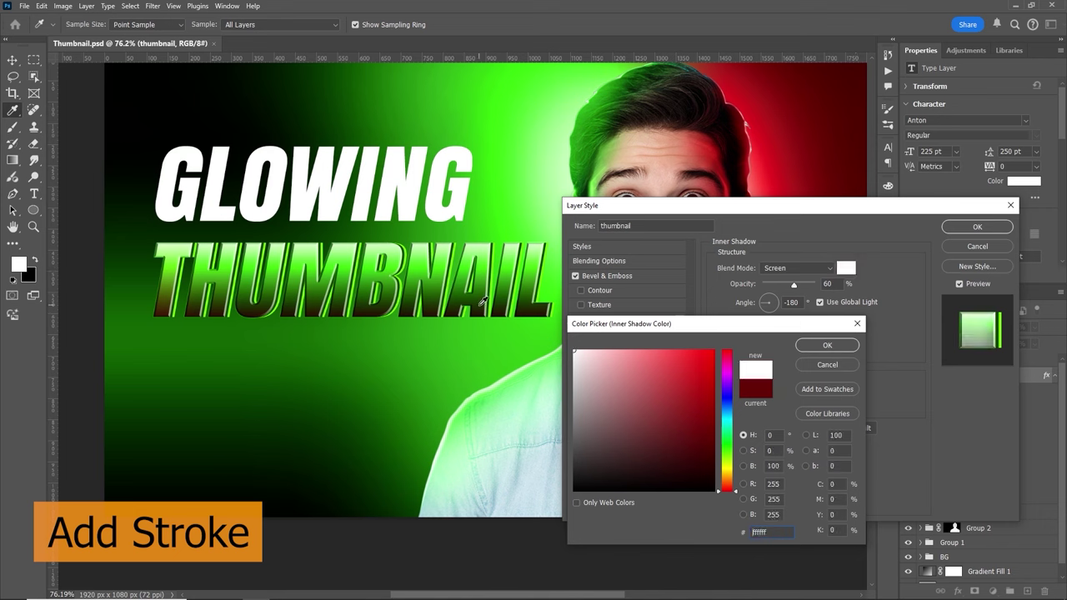
pyautogui.click(301, 113)
pyautogui.click(823, 346)
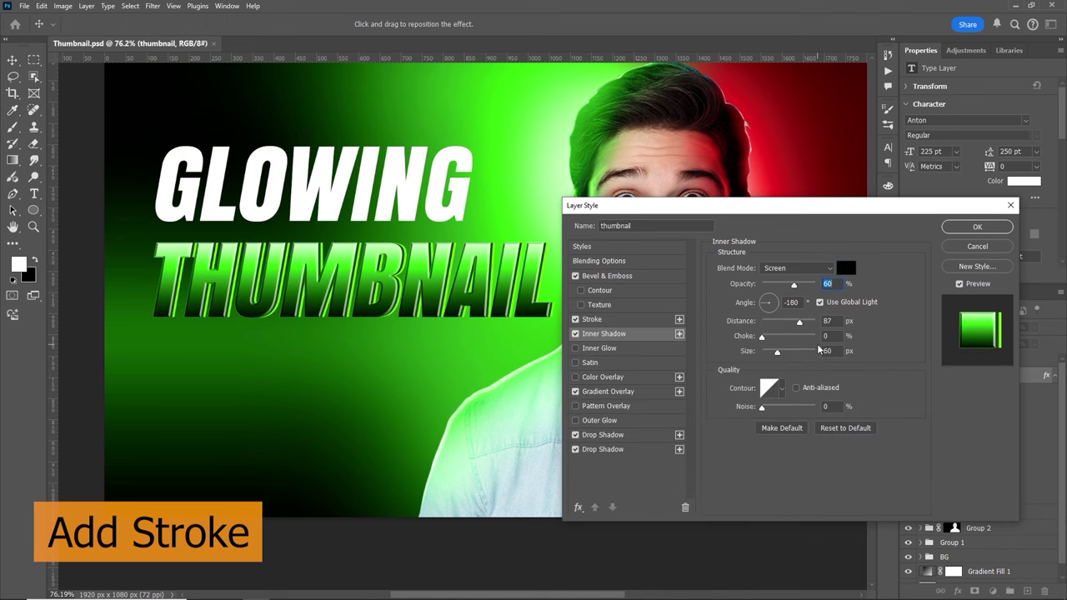
# Set the THUMBNAIL bevel's depth to 334% and choose the rounded-steps curve as its gloss contour
pyautogui.click(651, 276)
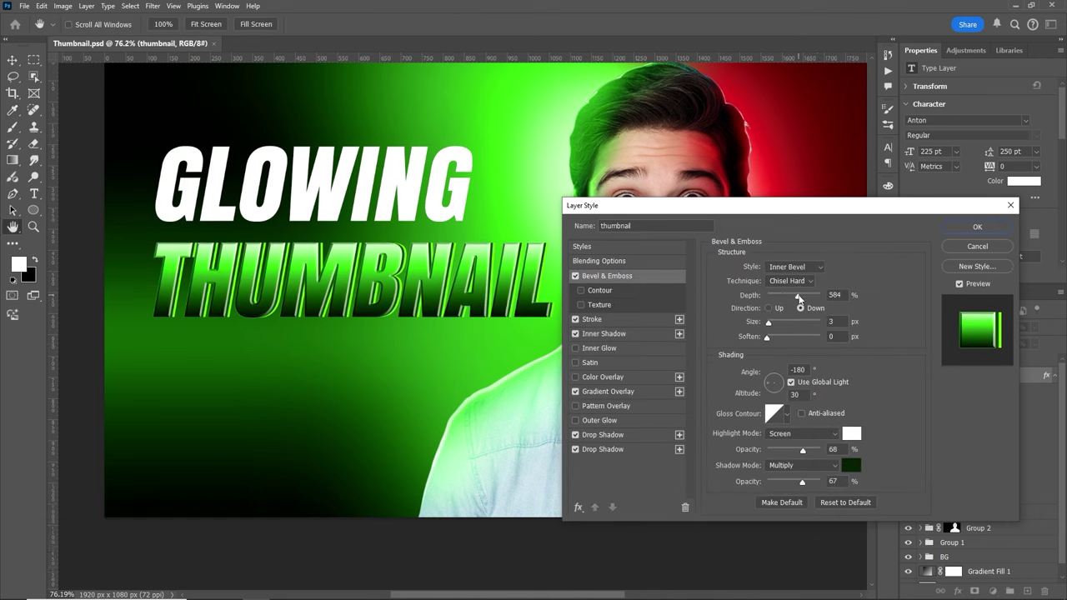
pyautogui.moveTo(799, 298); pyautogui.dragTo(770, 327)
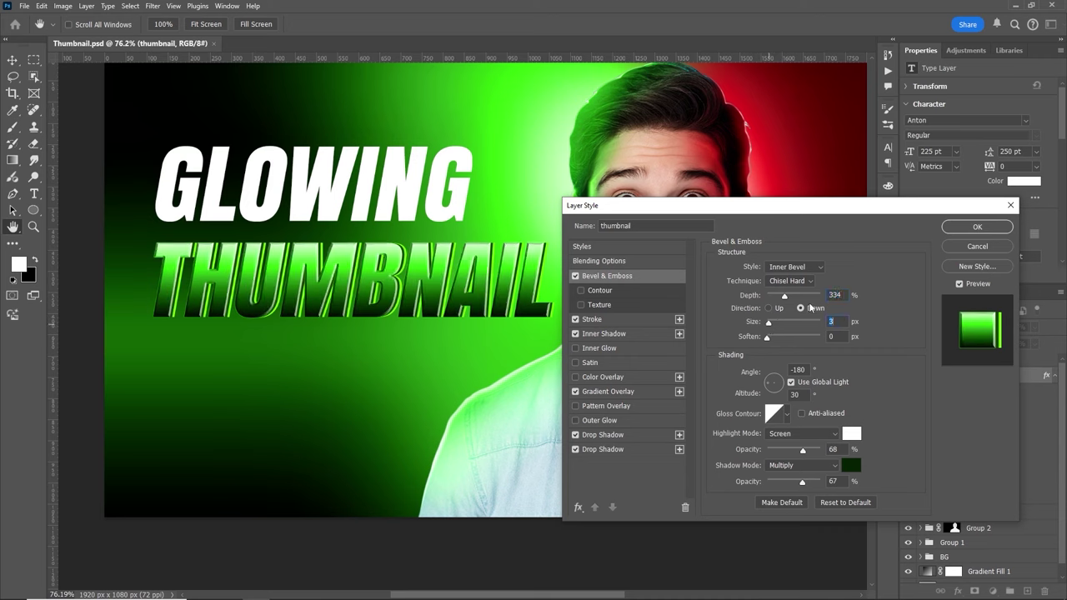
pyautogui.click(802, 414)
pyautogui.click(786, 413)
pyautogui.click(792, 438)
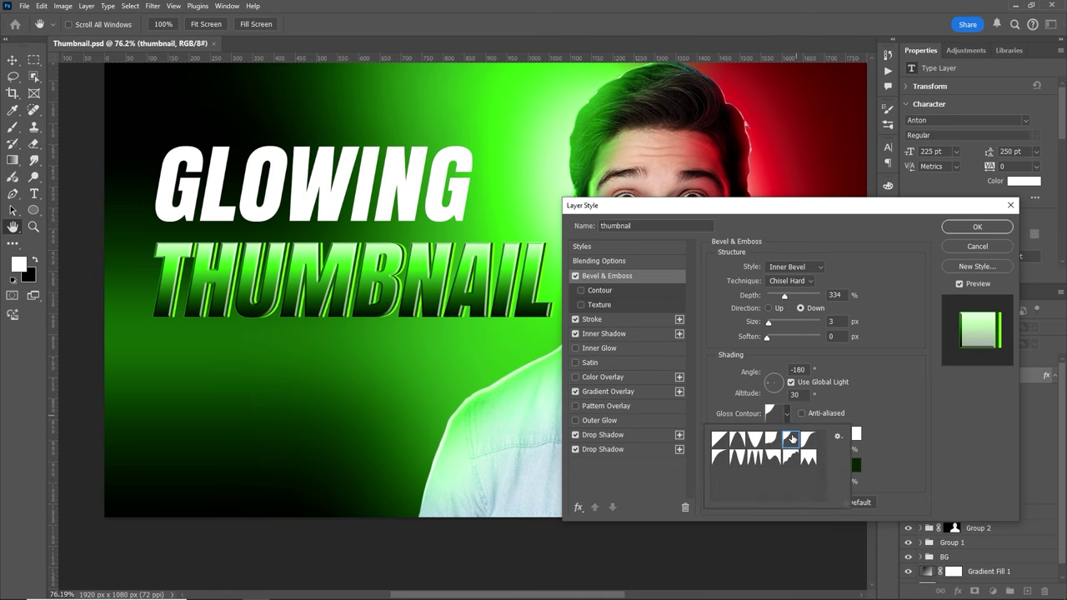
pyautogui.click(809, 442)
pyautogui.click(807, 457)
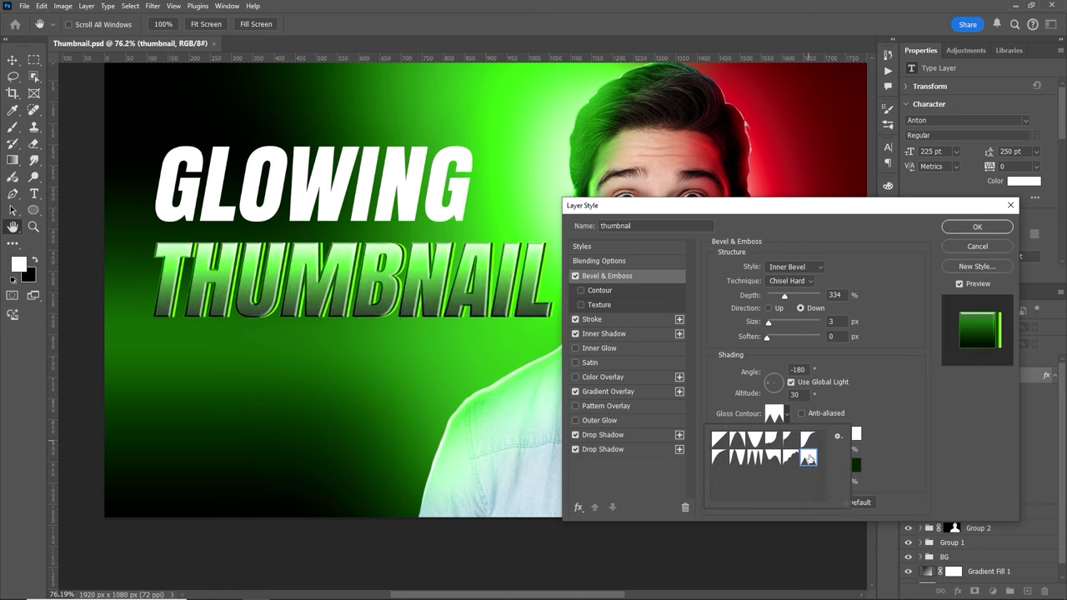
pyautogui.click(788, 460)
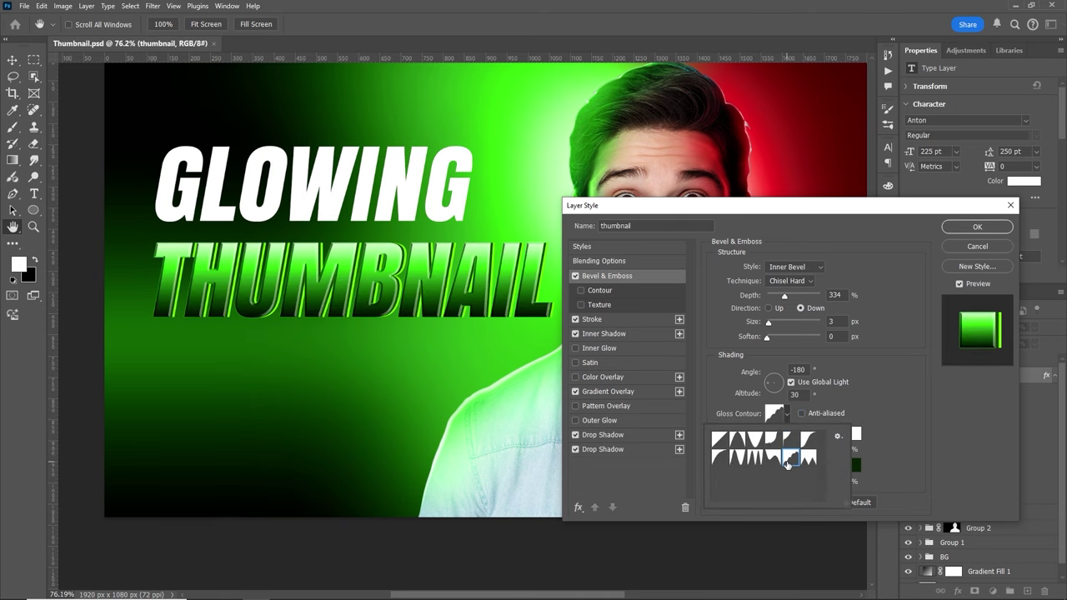
pyautogui.click(772, 458)
pyautogui.click(721, 458)
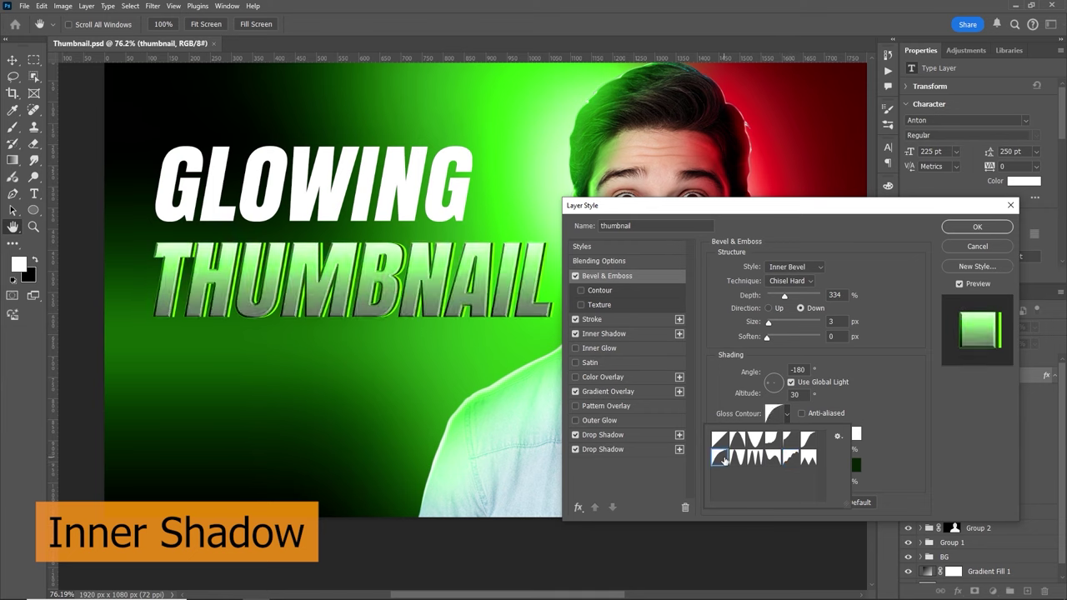
pyautogui.click(755, 457)
pyautogui.click(738, 458)
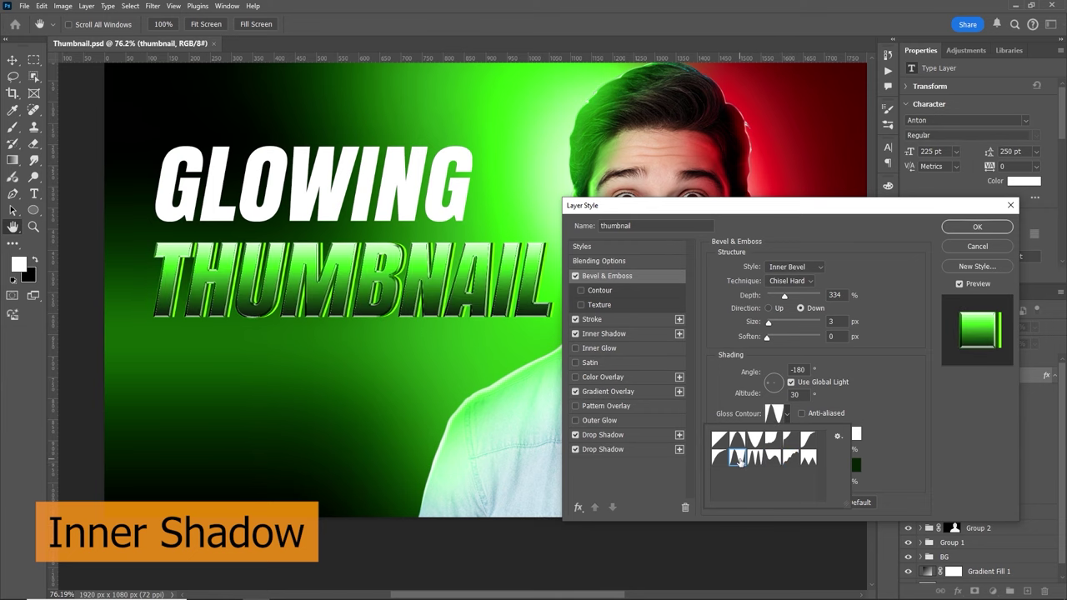
pyautogui.click(790, 457)
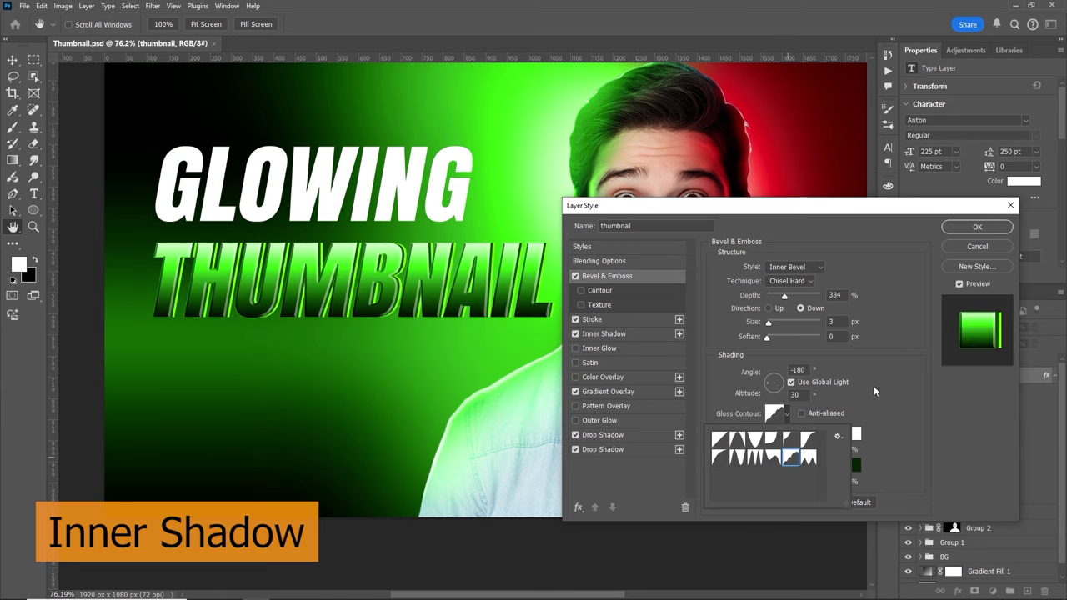
# Try the Outer Bevel, Inner Bevel, Emboss, Pillow Emboss and Stroke Emboss styles on the THUMBNAIL bevel
pyautogui.moveTo(768, 325); pyautogui.dragTo(770, 325)
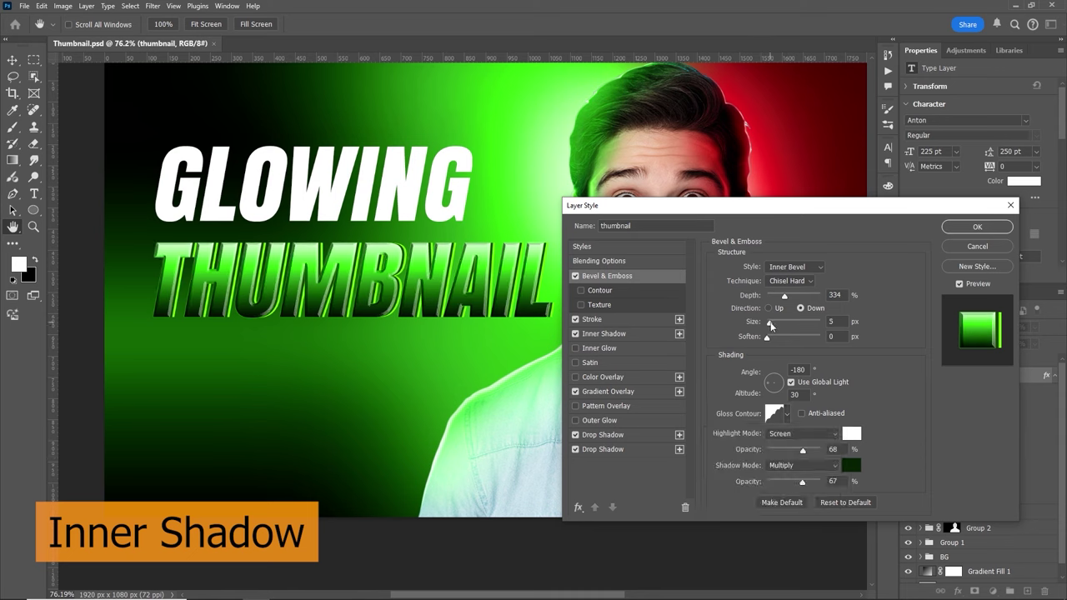
pyautogui.click(796, 267)
pyautogui.click(794, 257)
pyautogui.click(796, 267)
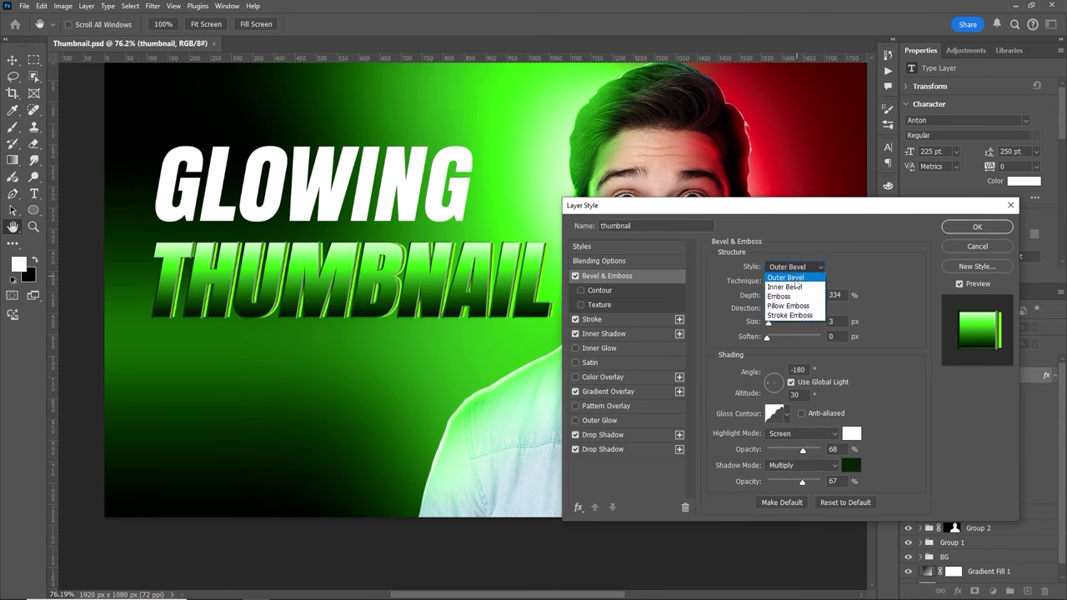
pyautogui.click(795, 284)
pyautogui.click(794, 266)
pyautogui.click(792, 297)
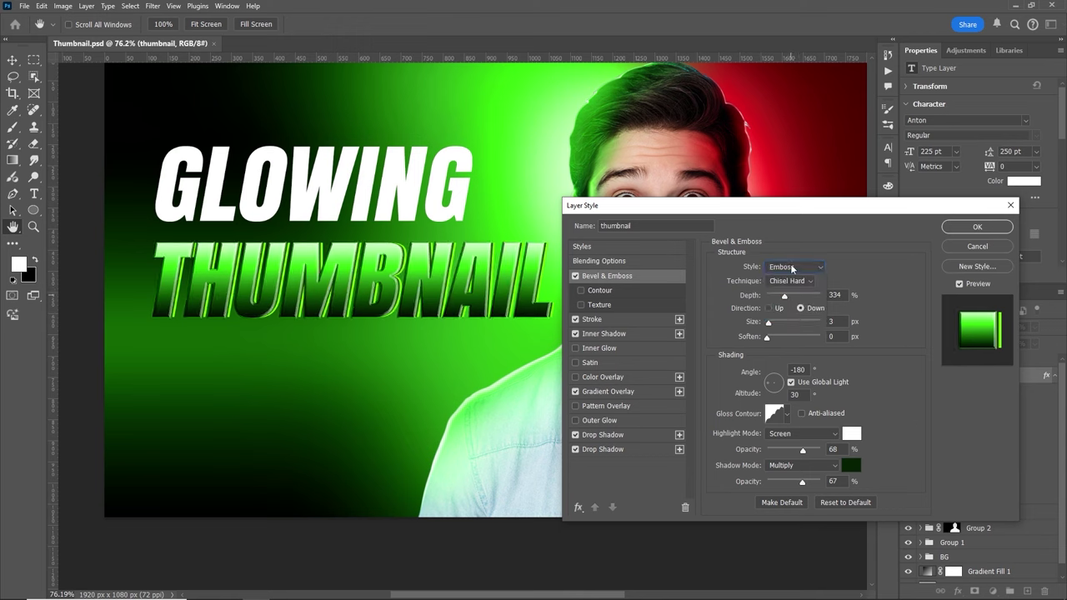
pyautogui.click(793, 268)
pyautogui.click(793, 305)
pyautogui.click(792, 267)
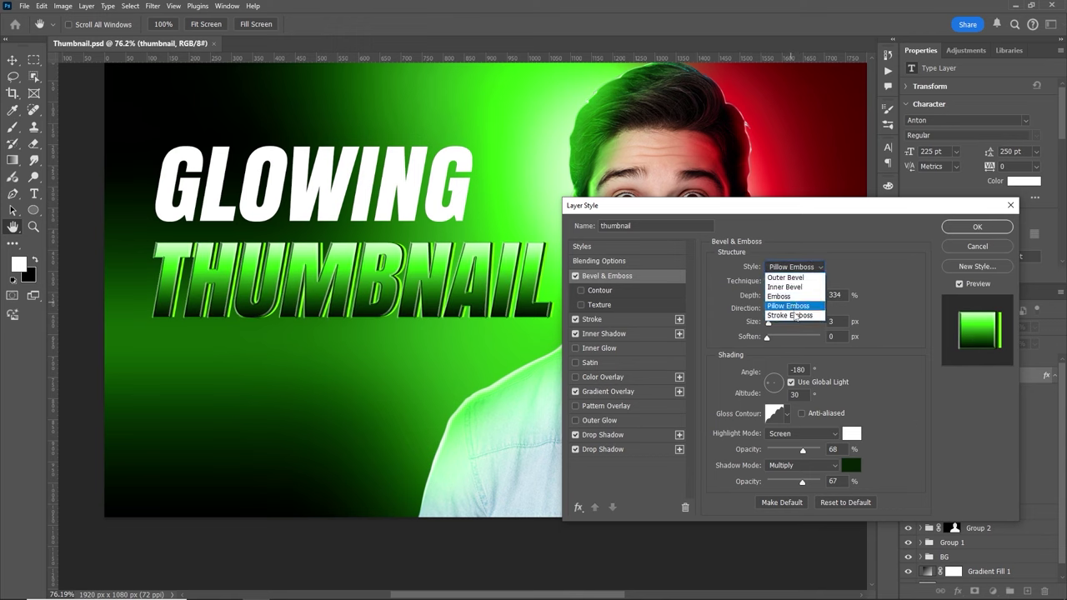
pyautogui.click(796, 318)
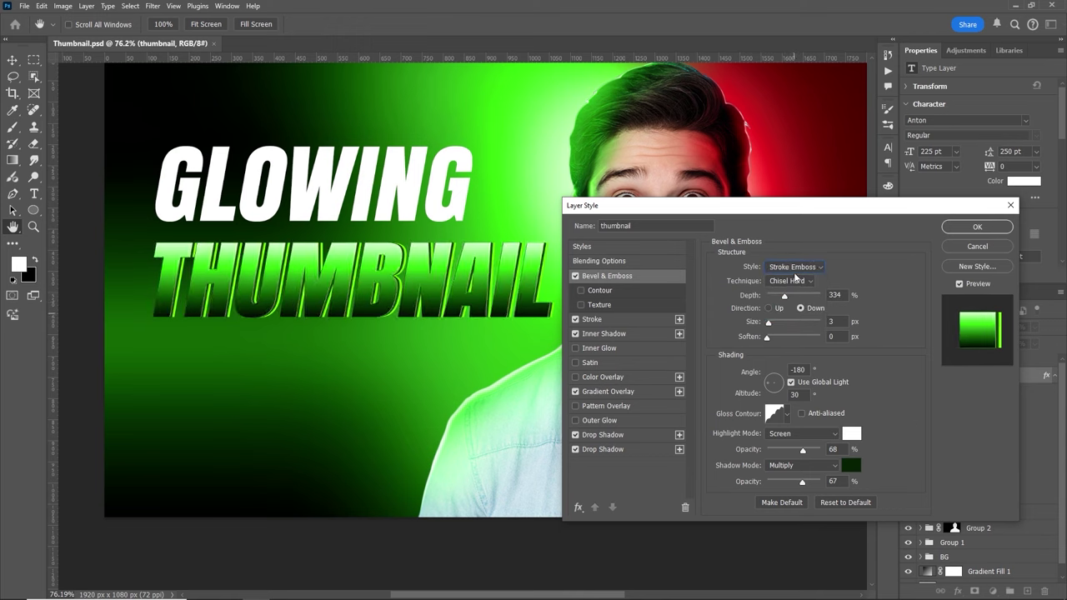
pyautogui.click(794, 267)
pyautogui.click(792, 277)
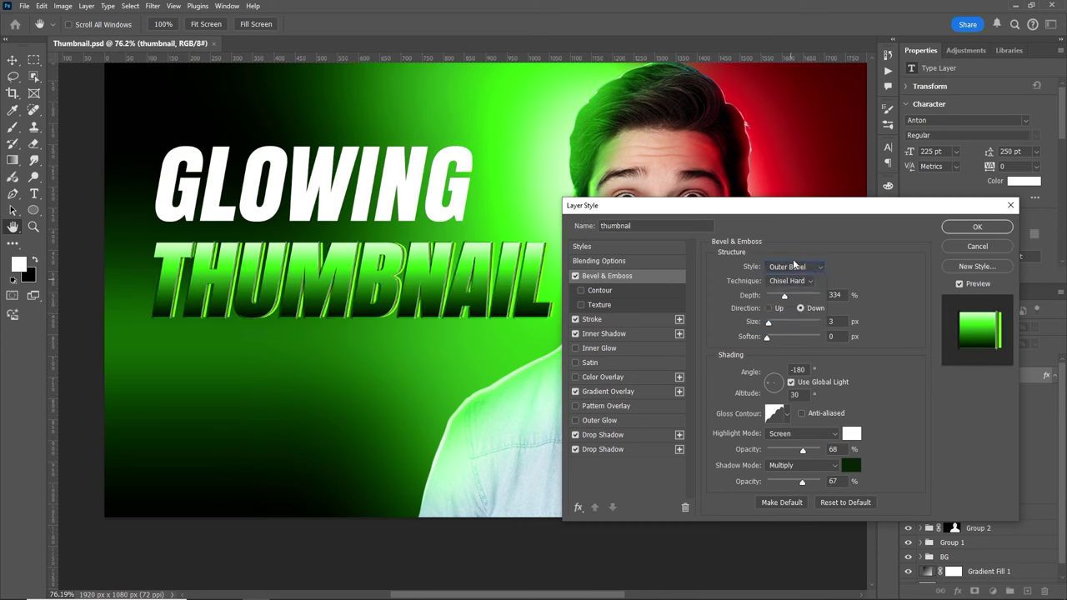
pyautogui.click(795, 268)
pyautogui.click(799, 287)
pyautogui.click(797, 267)
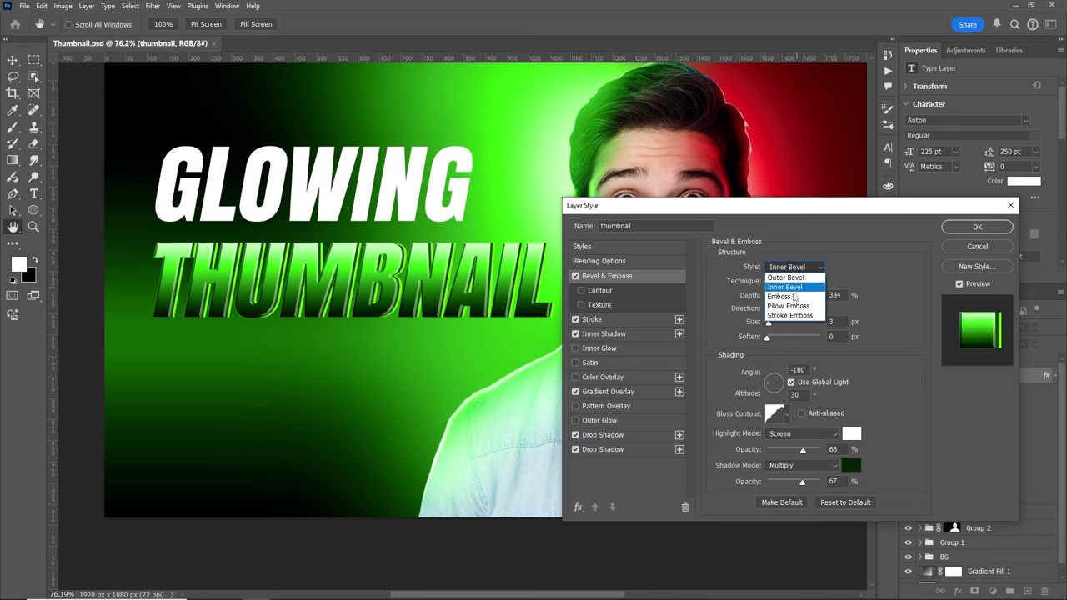
pyautogui.click(793, 293)
pyautogui.click(796, 269)
pyautogui.click(799, 307)
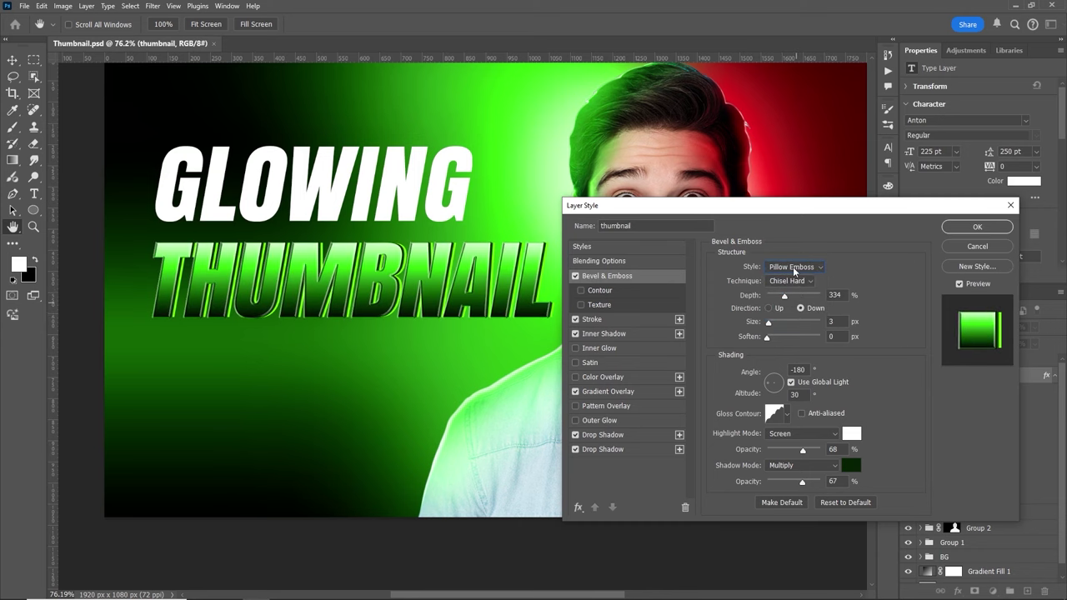
# Set the THUMBNAIL bevel to Stroke Emboss with 407% depth and 5 px size, and apply the layer style
pyautogui.click(793, 267)
pyautogui.click(795, 317)
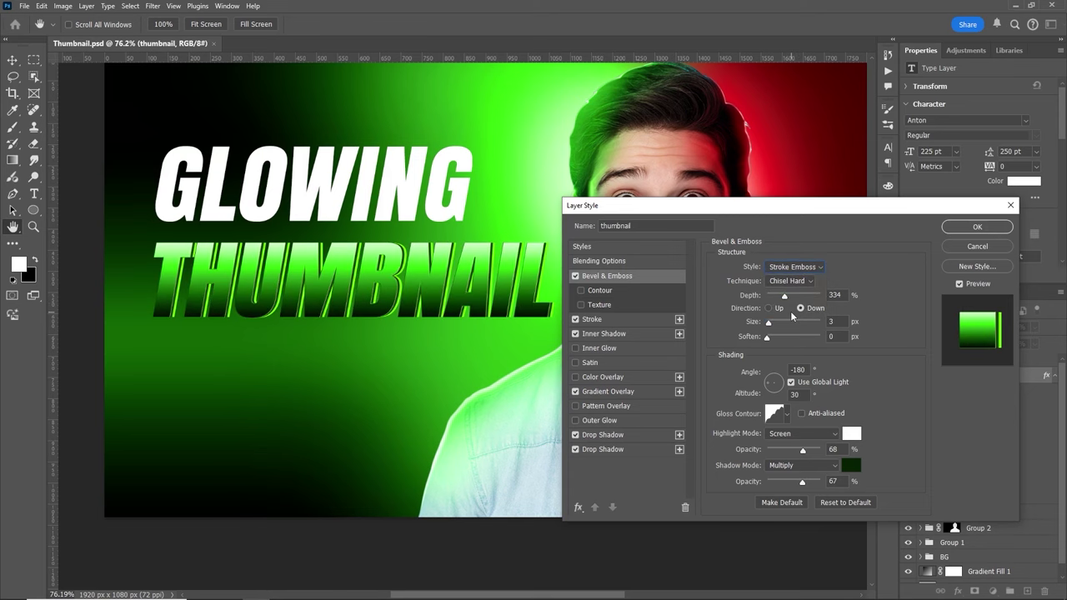
pyautogui.moveTo(783, 296); pyautogui.dragTo(788, 297)
pyautogui.click(831, 321)
pyautogui.write('5')
pyautogui.click(842, 334)
pyautogui.click(960, 228)
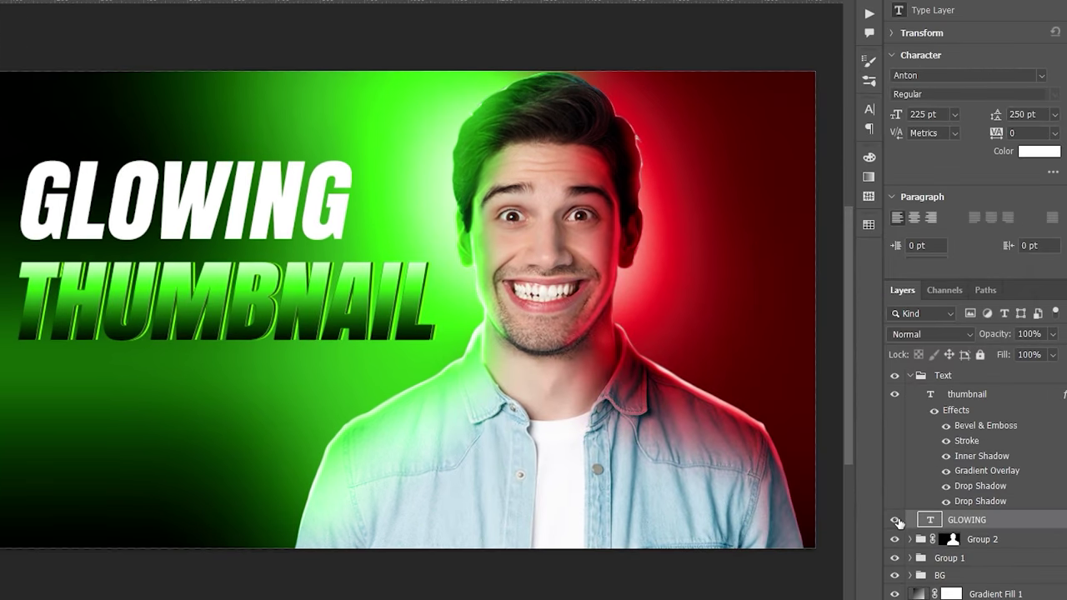
# Open the GLOWING text layer's style settings and enable Bevel & Emboss and Stroke
pyautogui.click(909, 512)
pyautogui.click(896, 521)
pyautogui.doubleClick(1036, 520)
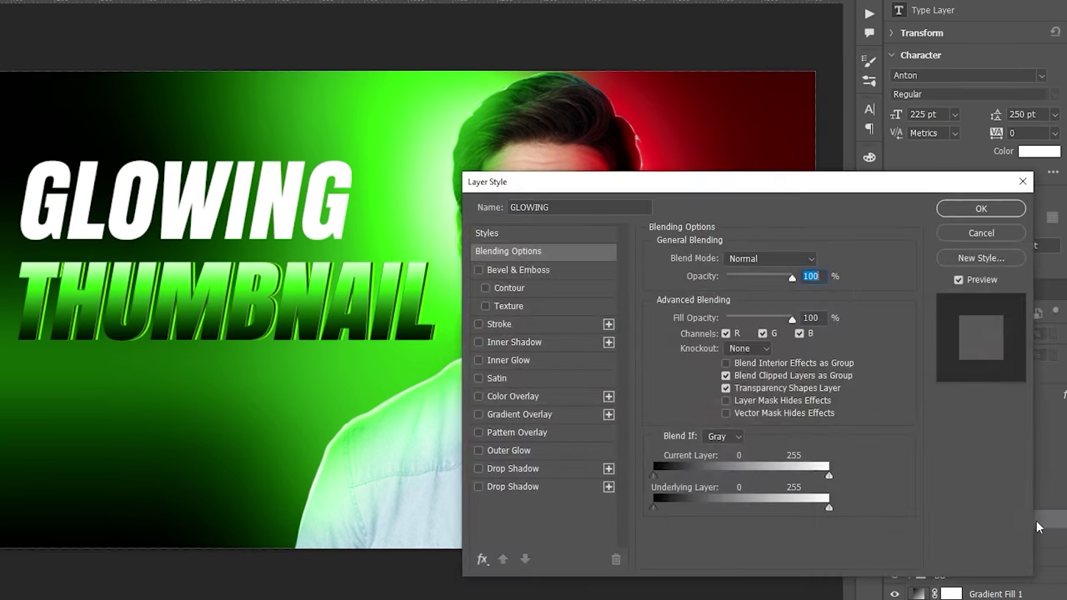
pyautogui.click(479, 270)
pyautogui.moveTo(695, 185); pyautogui.dragTo(552, 192)
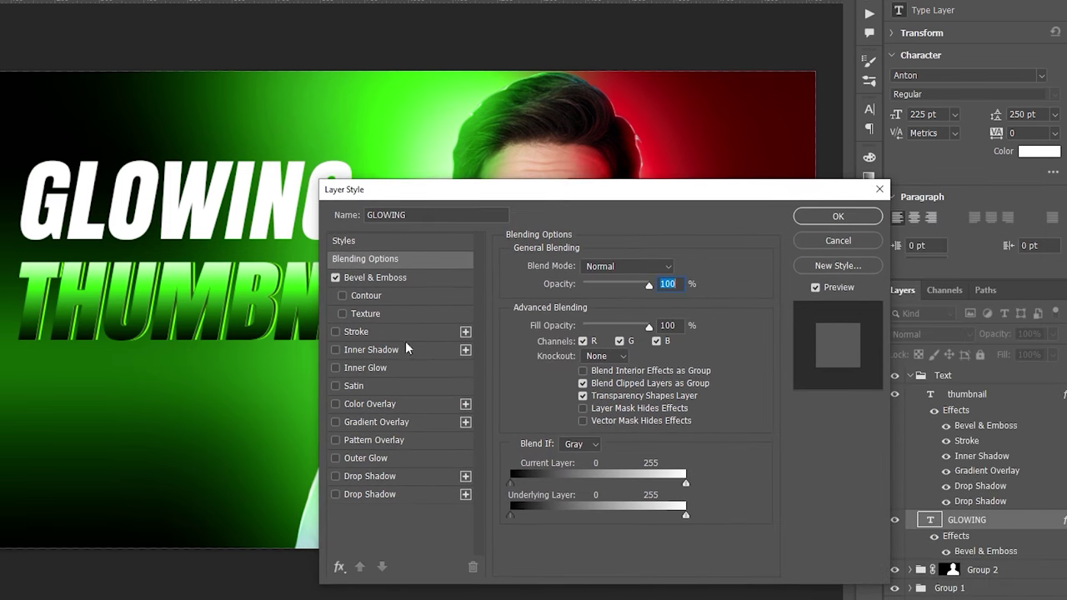
pyautogui.click(358, 333)
# Set the GLOWING bevel's style to Inner Bevel and its depth to 157%
pyautogui.click(395, 275)
pyautogui.click(607, 267)
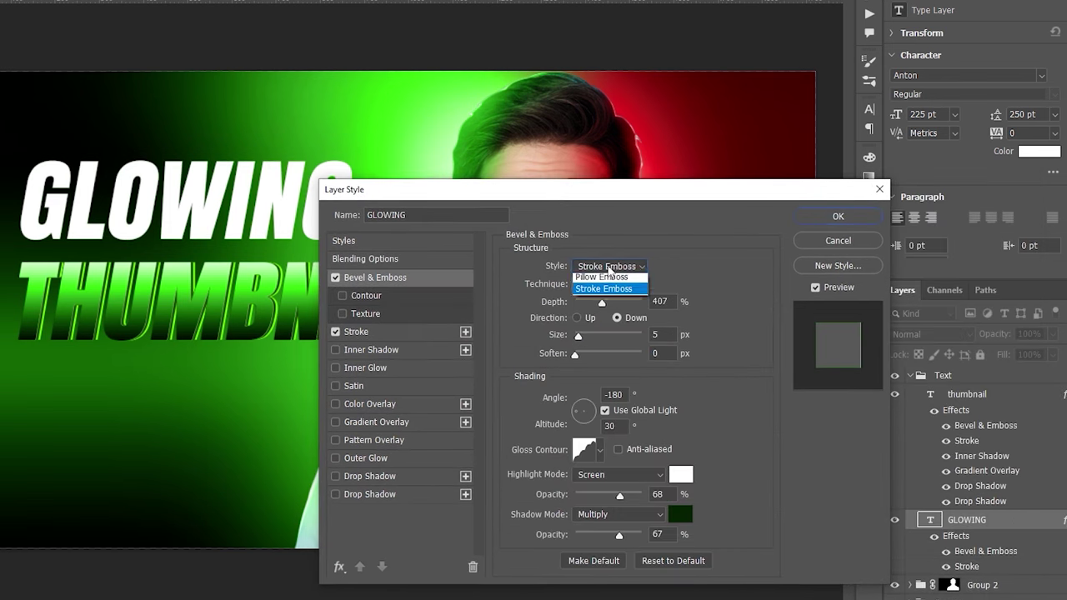
pyautogui.click(607, 278)
pyautogui.click(609, 267)
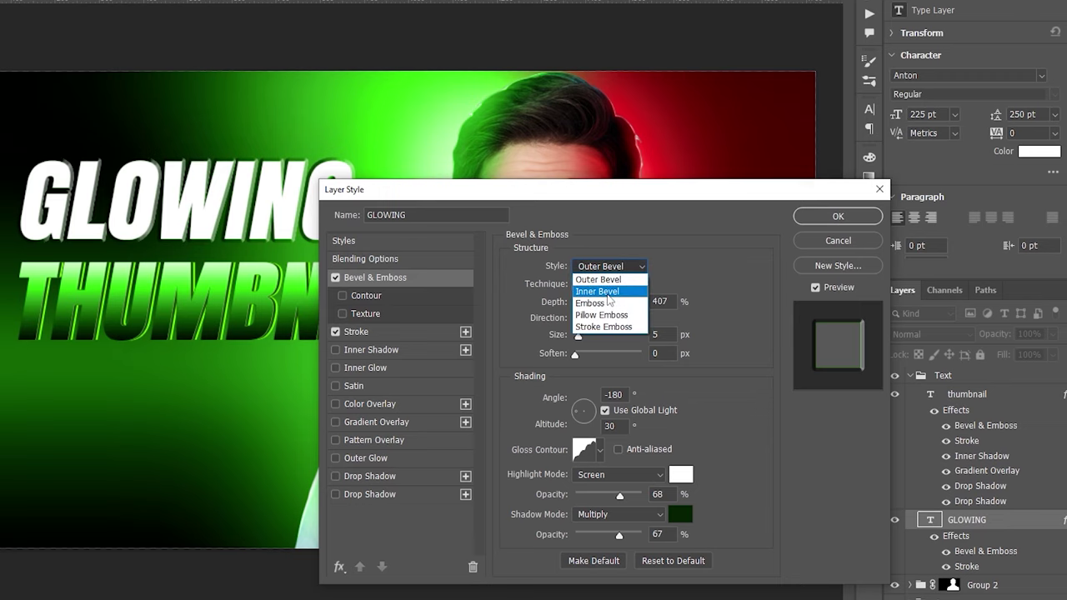
pyautogui.click(607, 282)
pyautogui.moveTo(602, 303); pyautogui.dragTo(587, 309)
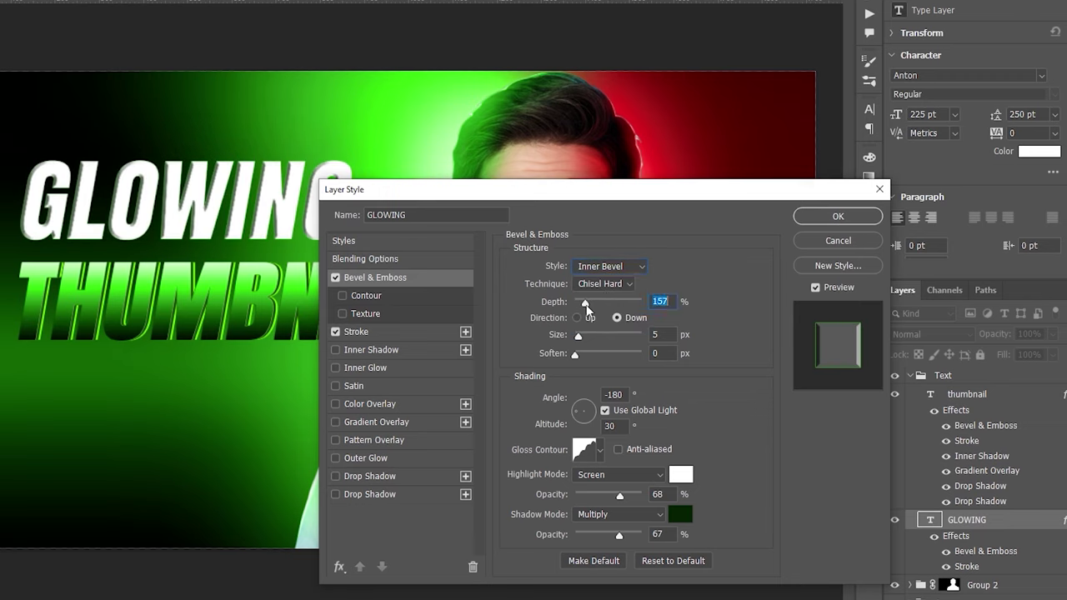
# Try several gloss contours on the GLOWING bevel and choose the cone-shaped one
pyautogui.click(600, 450)
pyautogui.click(627, 505)
pyautogui.click(561, 483)
pyautogui.click(538, 482)
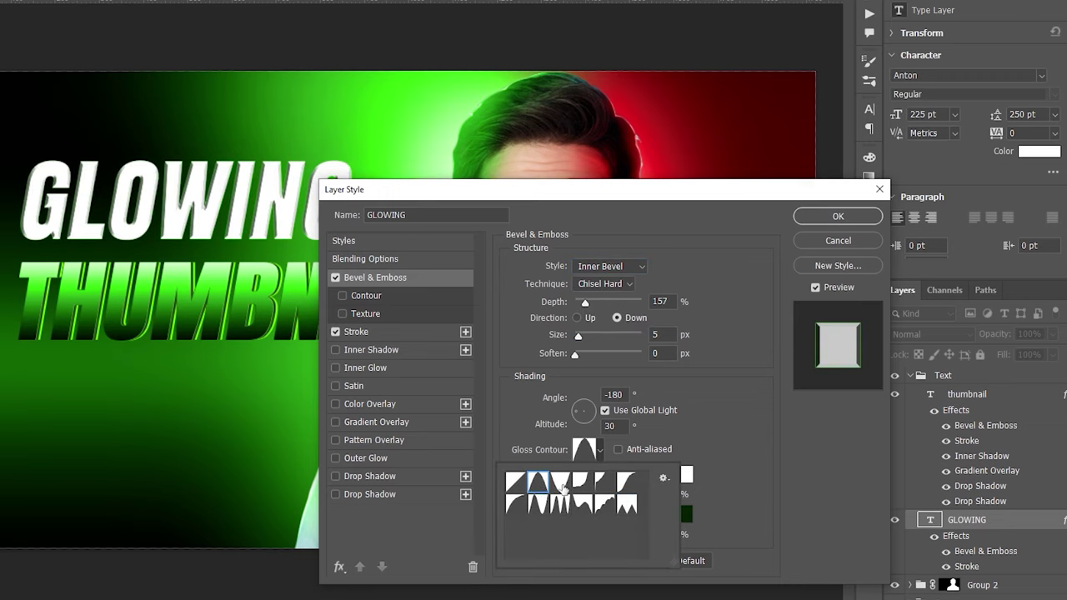
pyautogui.click(603, 488)
pyautogui.click(537, 512)
pyautogui.click(517, 483)
pyautogui.click(538, 483)
# Set the GLOWING bevel's size to 3 px and its technique to Smooth, and show the stroke settings
pyautogui.moveTo(579, 337); pyautogui.dragTo(577, 337)
pyautogui.click(598, 284)
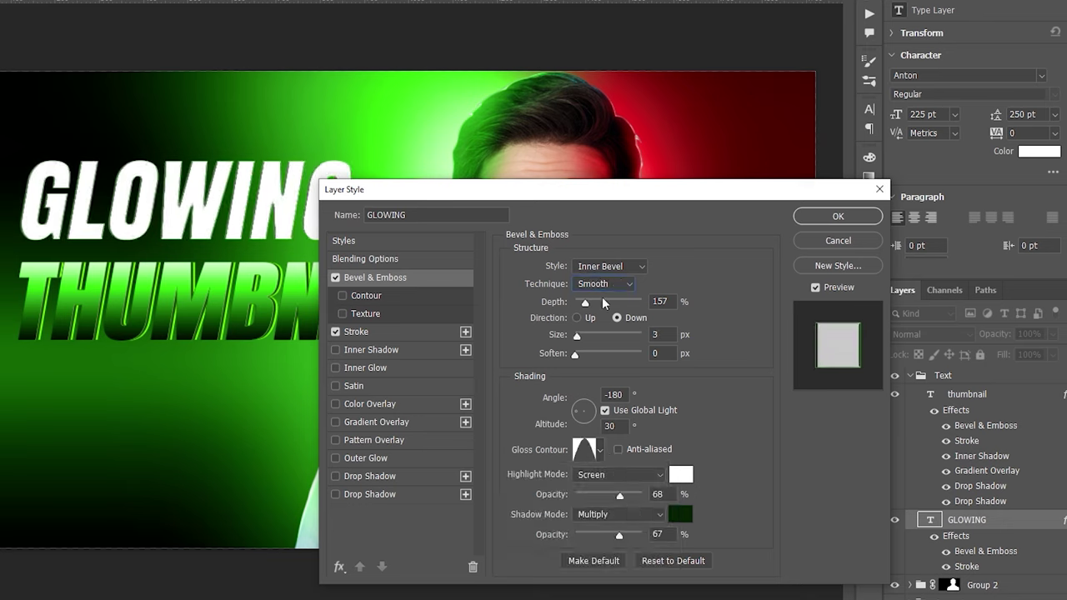
pyautogui.click(343, 333)
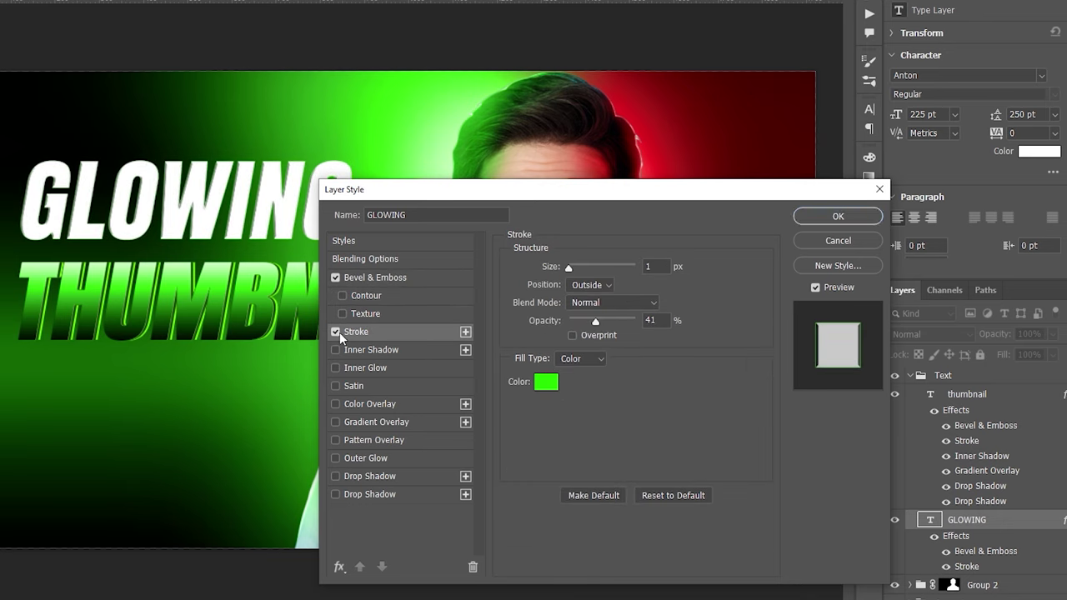
# Add a bright green inner shadow in Screen mode at 56% opacity to the GLOWING text
pyautogui.click(343, 351)
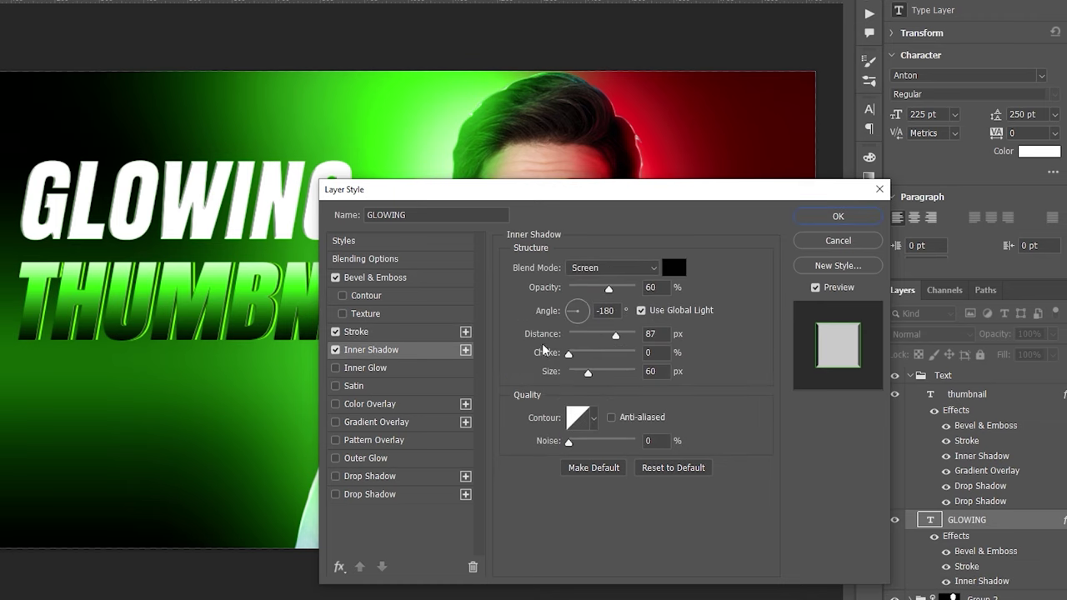
pyautogui.moveTo(619, 288); pyautogui.dragTo(607, 287)
pyautogui.click(684, 273)
pyautogui.moveTo(621, 366); pyautogui.dragTo(670, 368)
pyautogui.click(769, 360)
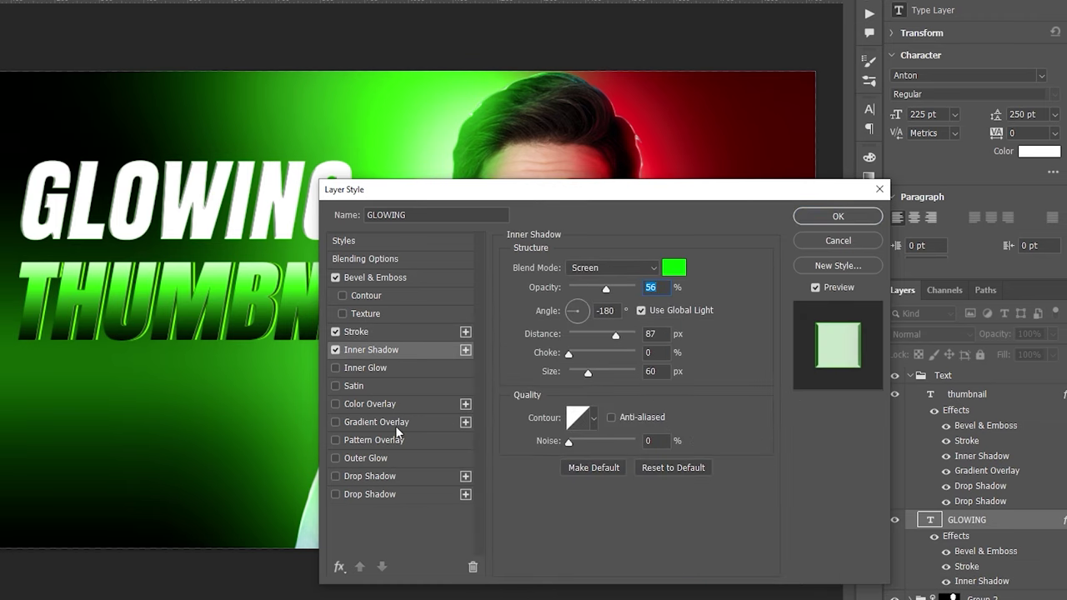
# Enable both drop shadows on the GLOWING text, including the green one at 100% opacity and 11 px distance
pyautogui.click(336, 476)
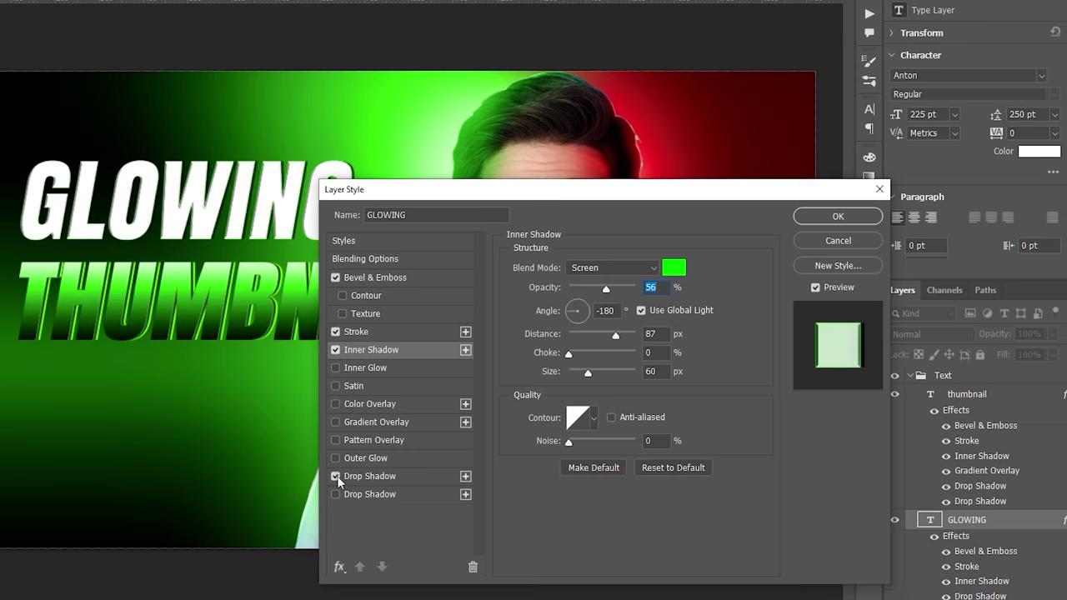
pyautogui.click(376, 494)
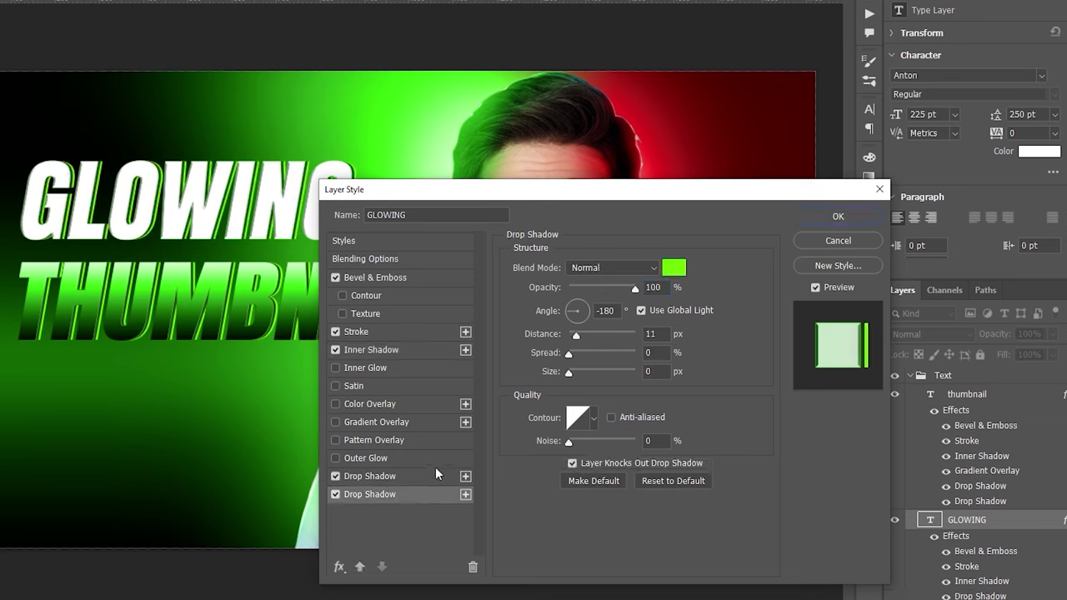
# Add a red ff0000 outer glow to the GLOWING text at 100% opacity
pyautogui.click(362, 458)
pyautogui.click(547, 322)
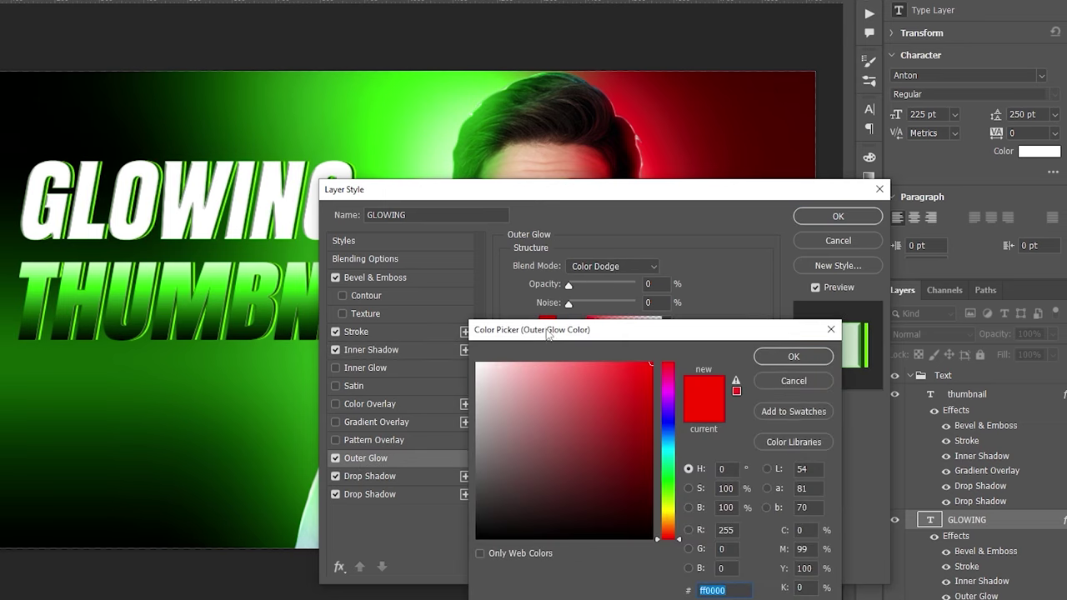
pyautogui.click(793, 356)
pyautogui.moveTo(569, 284); pyautogui.dragTo(635, 284)
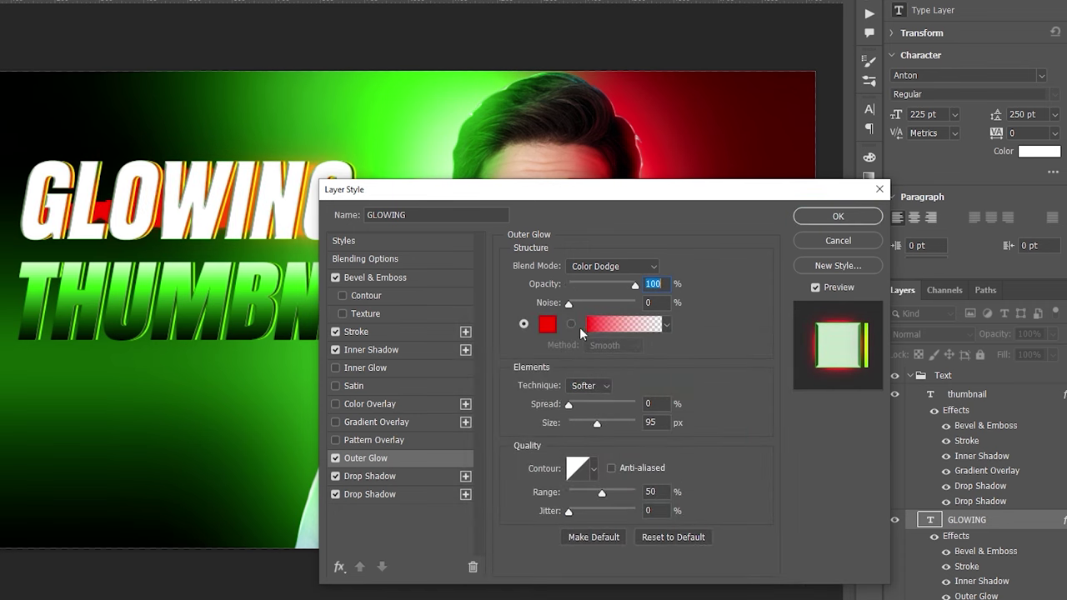
# Try the red glow in Soft Light at 46 px, and switch it to Normal blending with a size of 117 px
pyautogui.moveTo(611, 424)
pyautogui.mouseDown()
pyautogui.moveTo(637, 424)
pyautogui.moveTo(584, 425)
pyautogui.mouseUp()
pyautogui.click(613, 266)
pyautogui.click(600, 461)
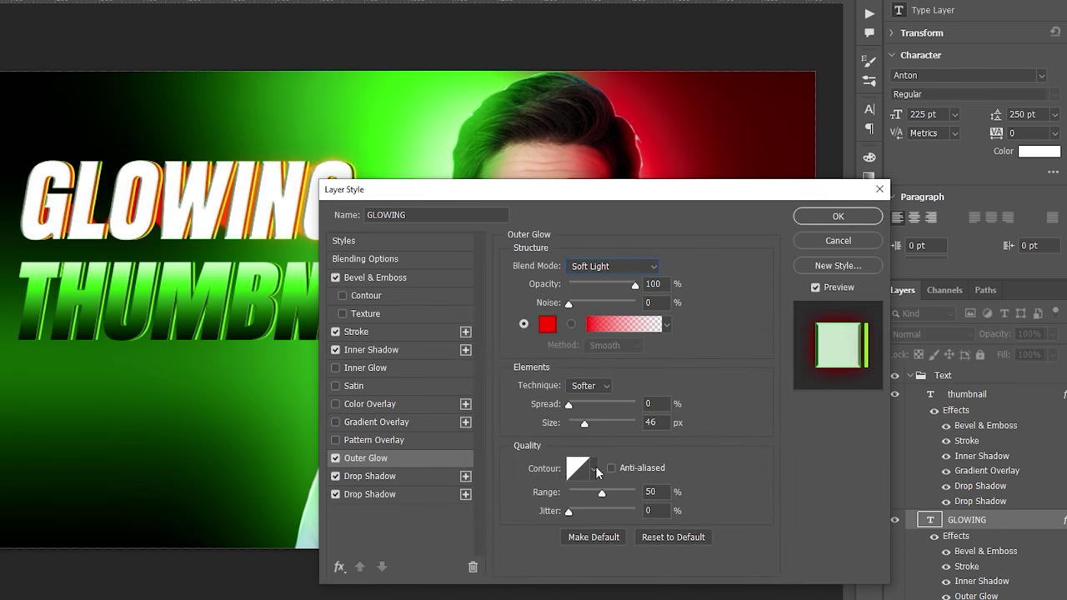
pyautogui.click(590, 267)
pyautogui.click(590, 268)
pyautogui.moveTo(585, 423); pyautogui.dragTo(615, 424)
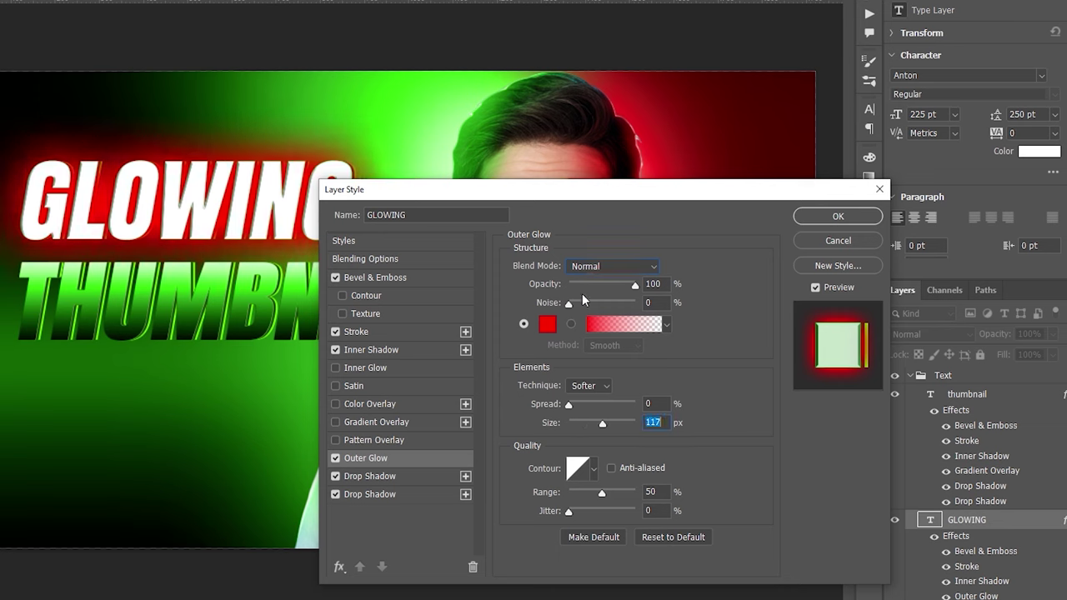
# Lower the glow's opacity to 33% and recolor it with the bright green sampled from the background
pyautogui.moveTo(635, 285); pyautogui.dragTo(573, 288)
pyautogui.click(545, 327)
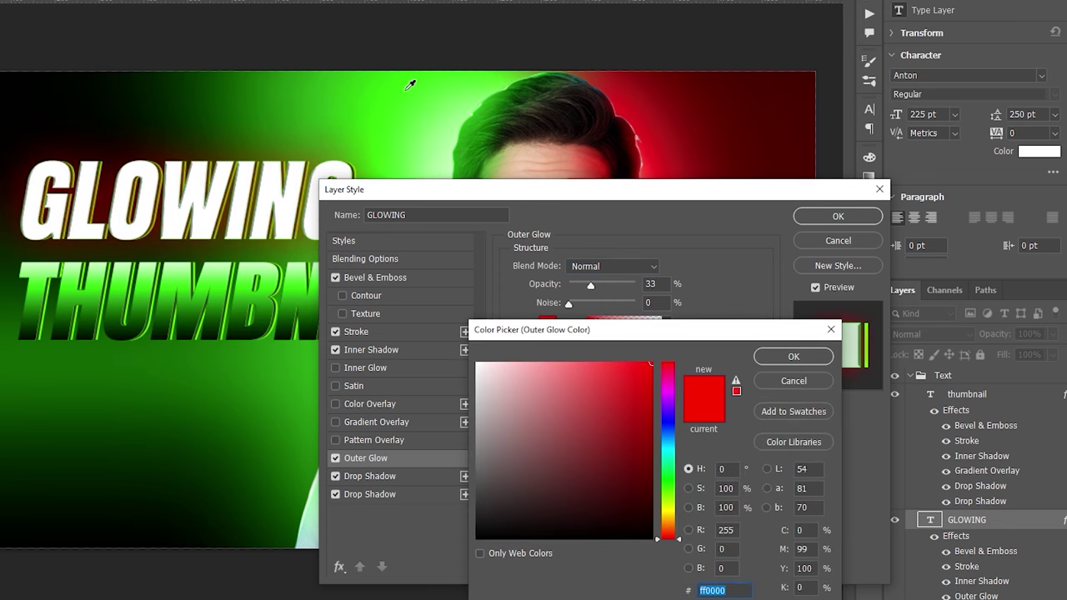
pyautogui.click(411, 85)
pyautogui.click(776, 357)
# Try Color Dodge and Soft Light for the green glow, return it to Normal, and raise its opacity to 68%
pyautogui.click(613, 266)
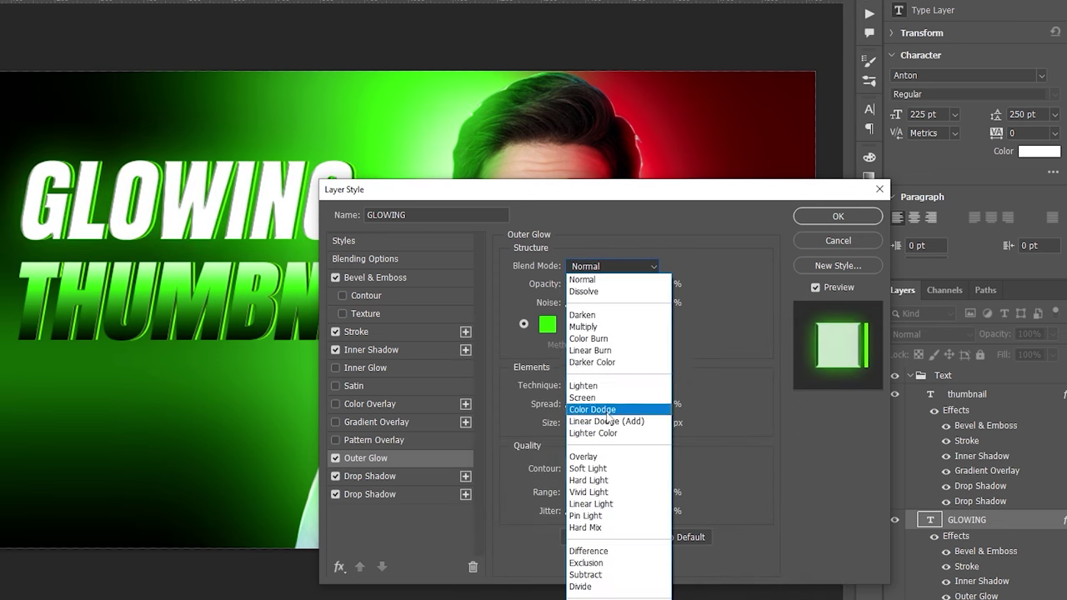
pyautogui.click(606, 410)
pyautogui.click(609, 267)
pyautogui.click(609, 468)
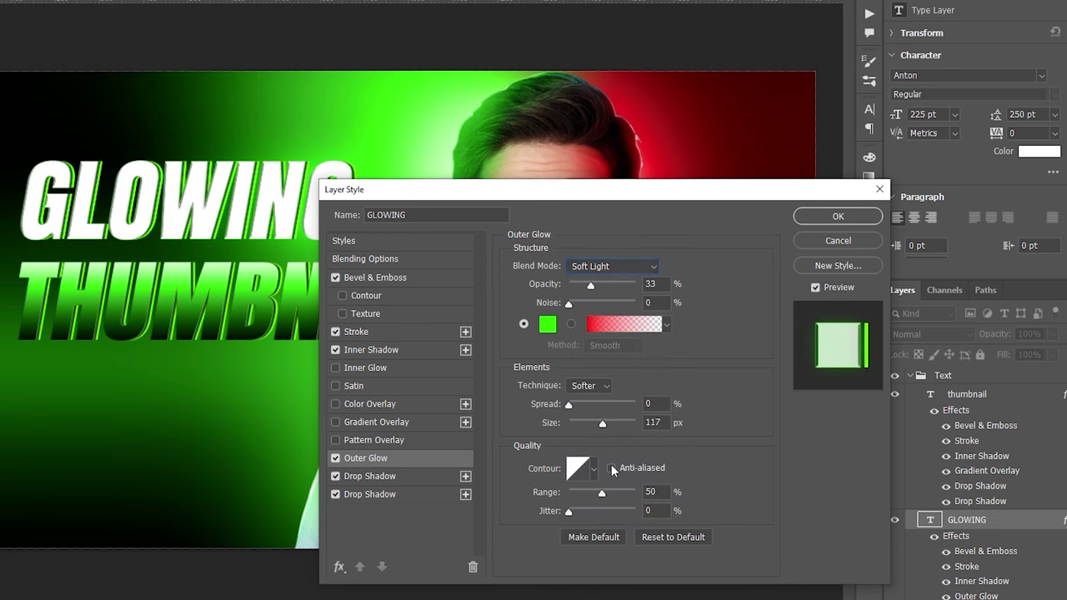
pyautogui.click(617, 267)
pyautogui.click(614, 285)
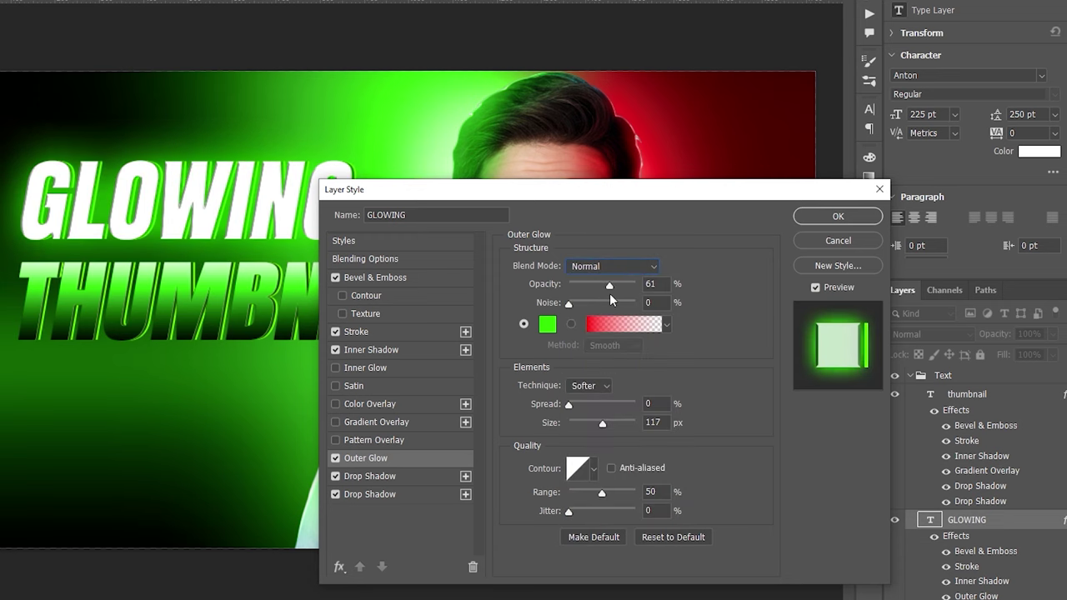
pyautogui.click(614, 288)
pyautogui.moveTo(582, 407); pyautogui.dragTo(571, 408)
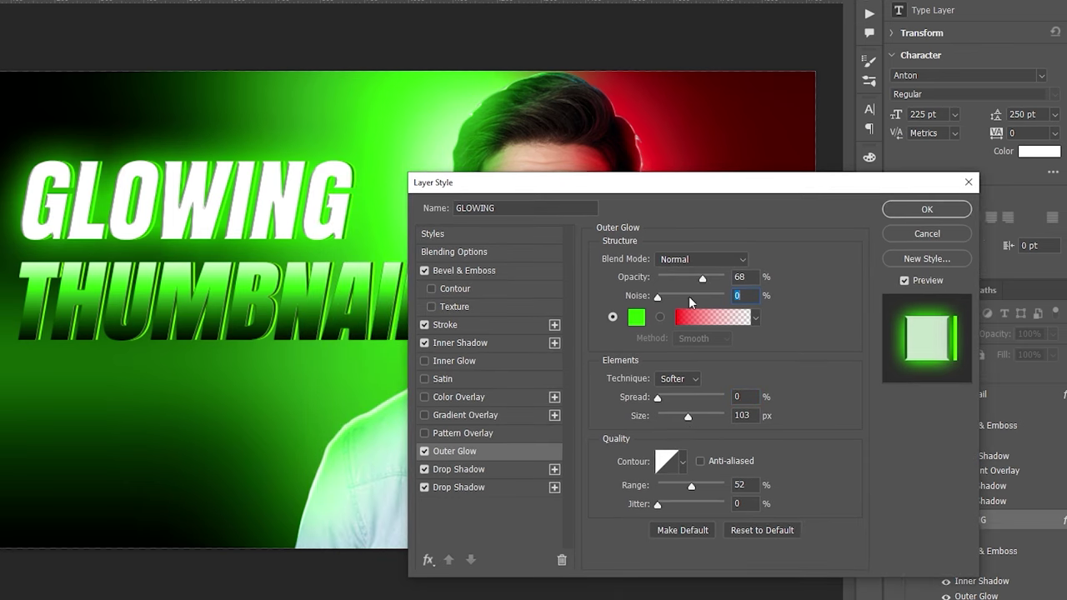
# Set the GLOWING outer glow to Soft Light at 45% opacity and 166 px size, and apply the layer style
pyautogui.moveTo(702, 278)
pyautogui.mouseDown()
pyautogui.moveTo(634, 278)
pyautogui.moveTo(687, 278)
pyautogui.mouseUp()
pyautogui.click(700, 259)
pyautogui.click(692, 400)
pyautogui.click(700, 259)
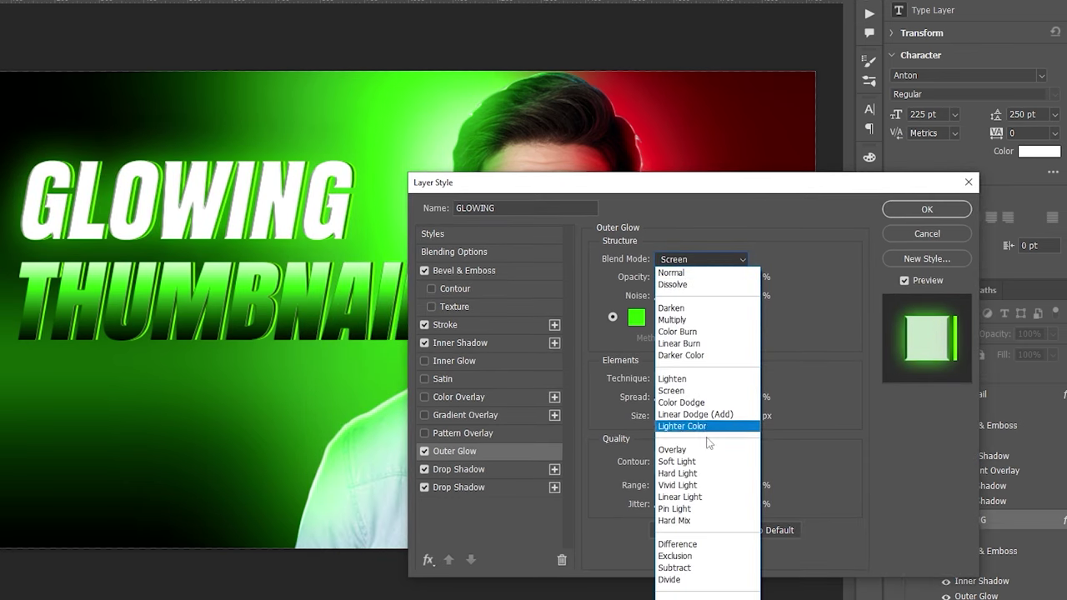
pyautogui.click(700, 464)
pyautogui.moveTo(699, 416); pyautogui.dragTo(706, 411)
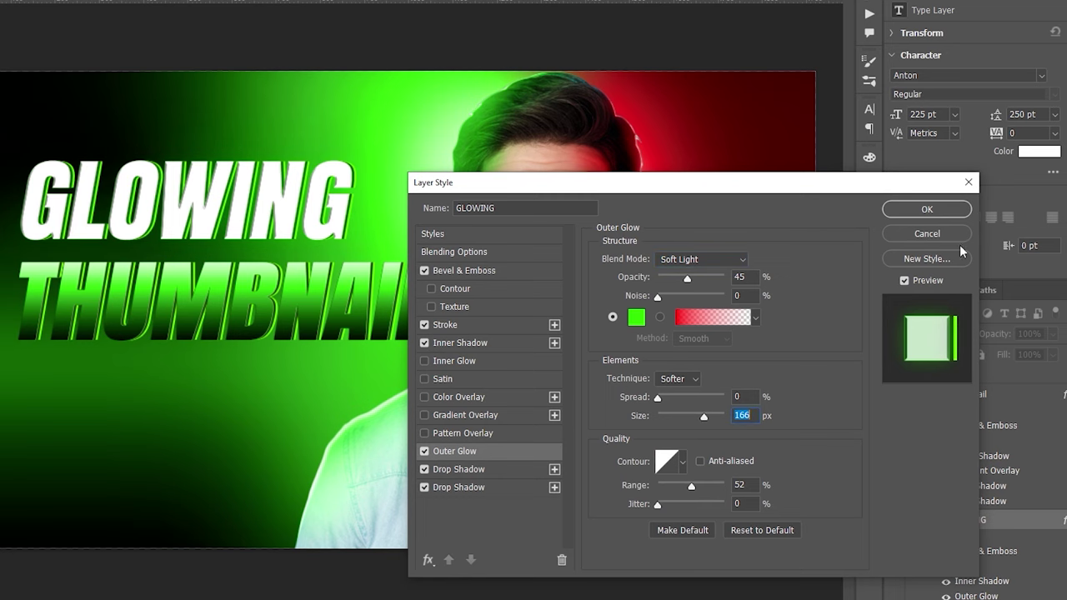
pyautogui.click(927, 209)
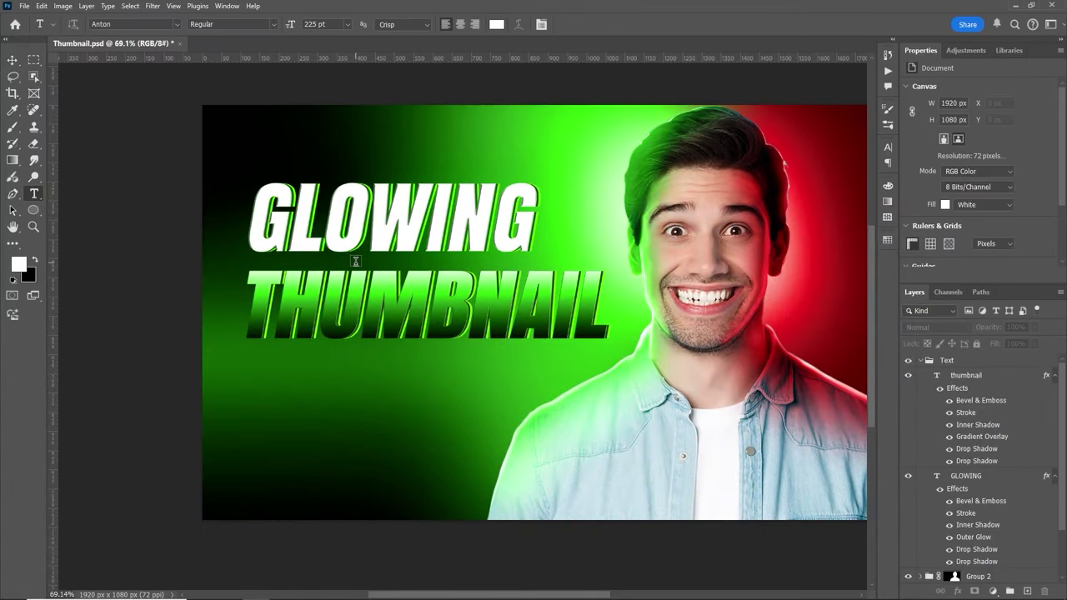
# Add the text YOUTUBE in Anton at 100 pt and place it between the GLOWING and THUMBNAIL lines
pyautogui.click(356, 262)
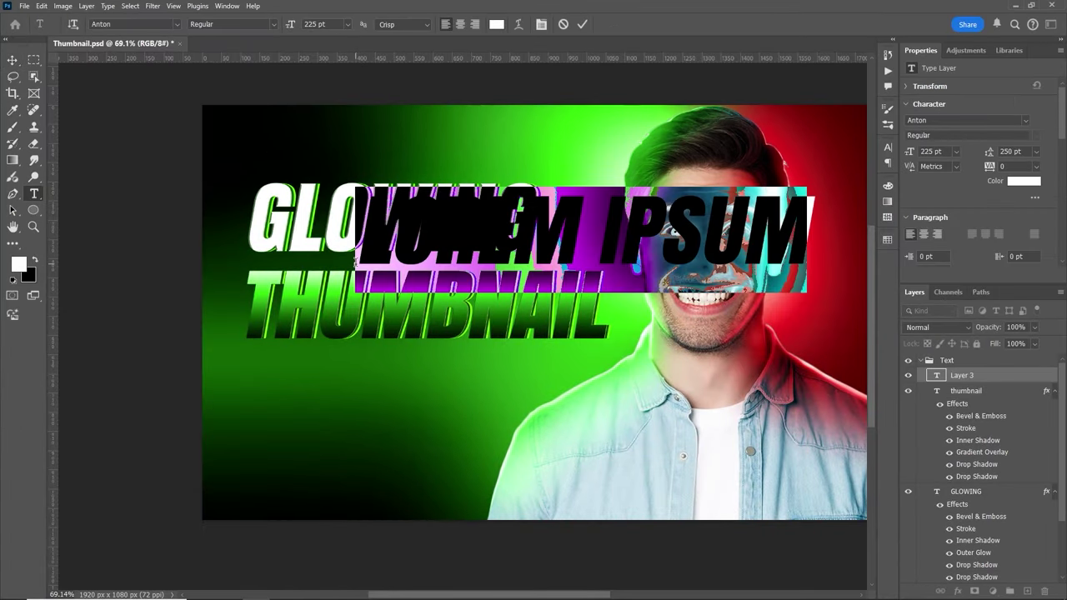
pyautogui.write('YOUTUBE')
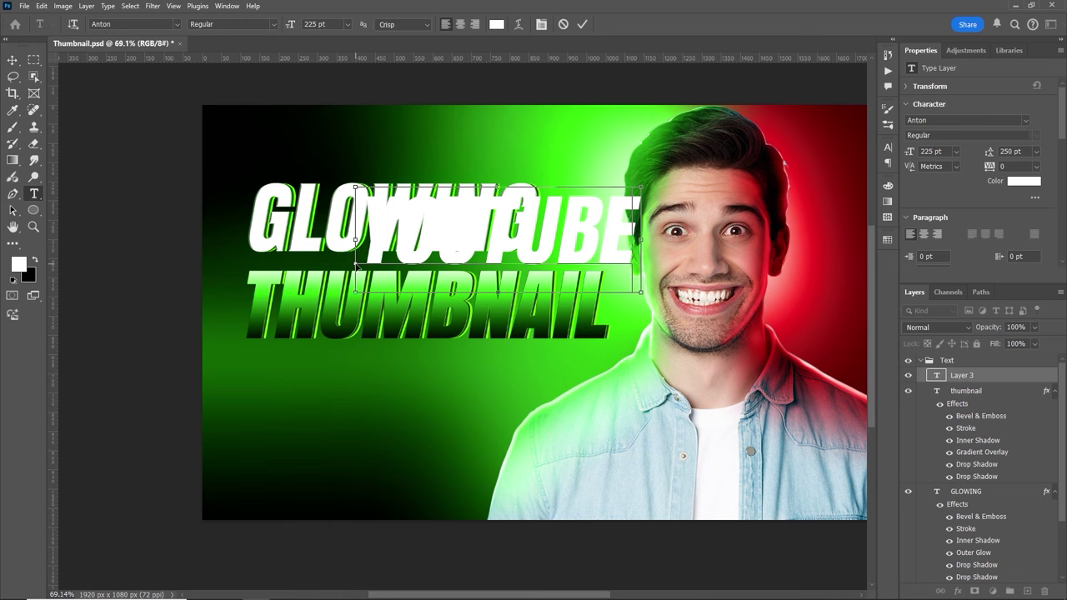
pyautogui.hotkey('ctrl', 'a')
pyautogui.click(348, 24)
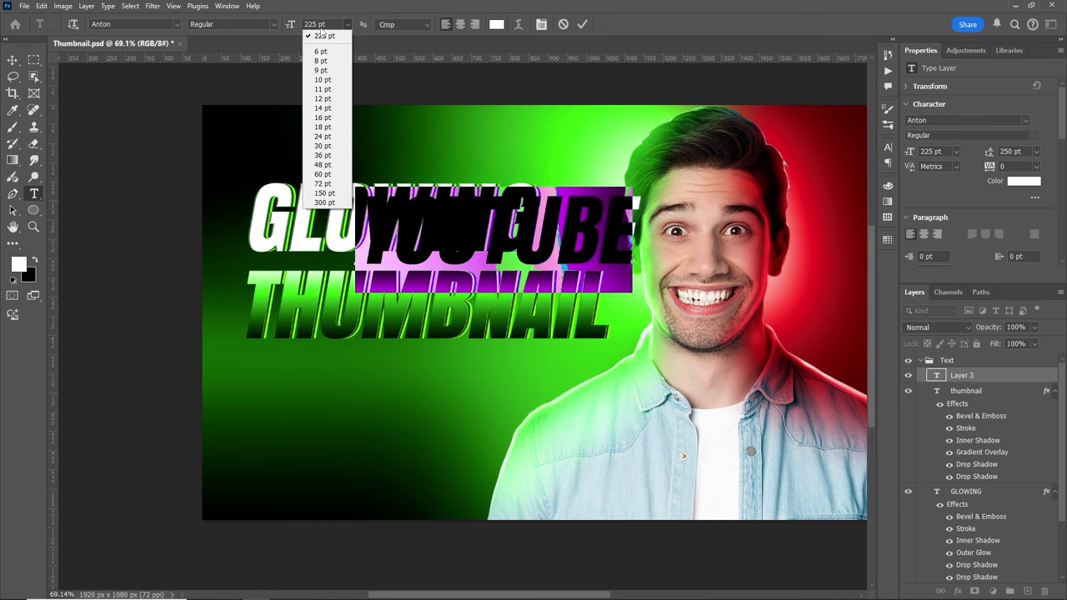
pyautogui.click(329, 23)
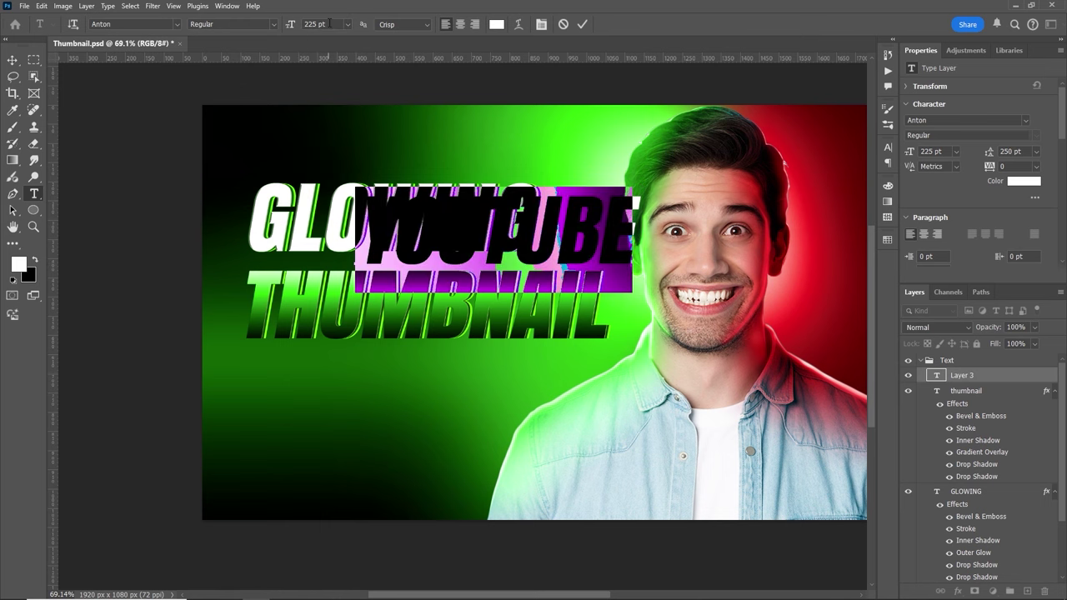
pyautogui.click(583, 26)
pyautogui.press('v')
pyautogui.moveTo(439, 264); pyautogui.dragTo(428, 273)
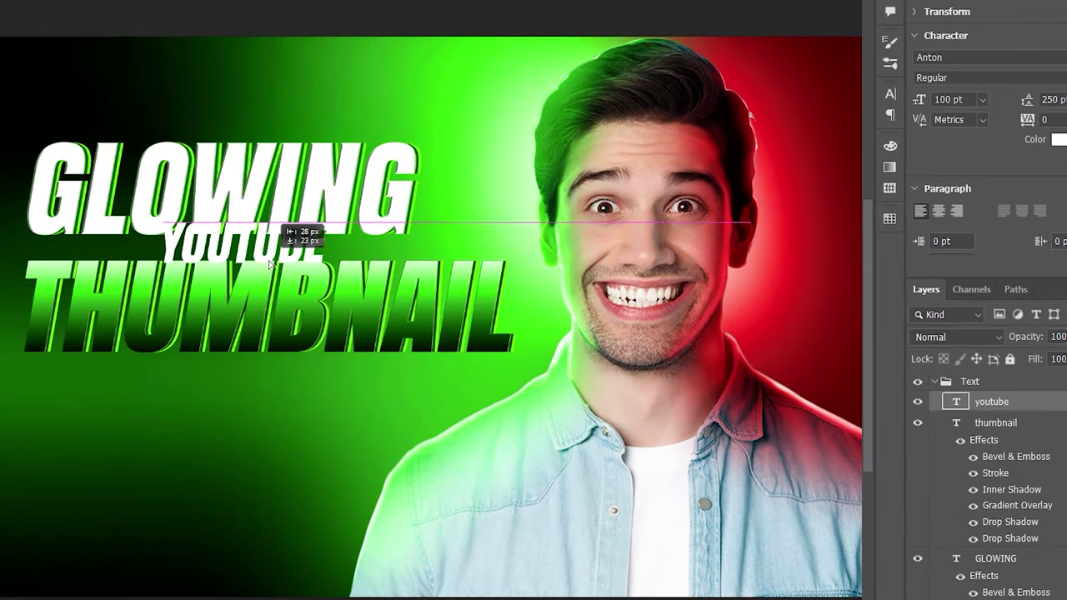
# Give the YOUTUBE text a 1 px white outside stroke and a black-red-white linear gradient overlay at 129% scale
pyautogui.doubleClick(1062, 406)
pyautogui.click(435, 328)
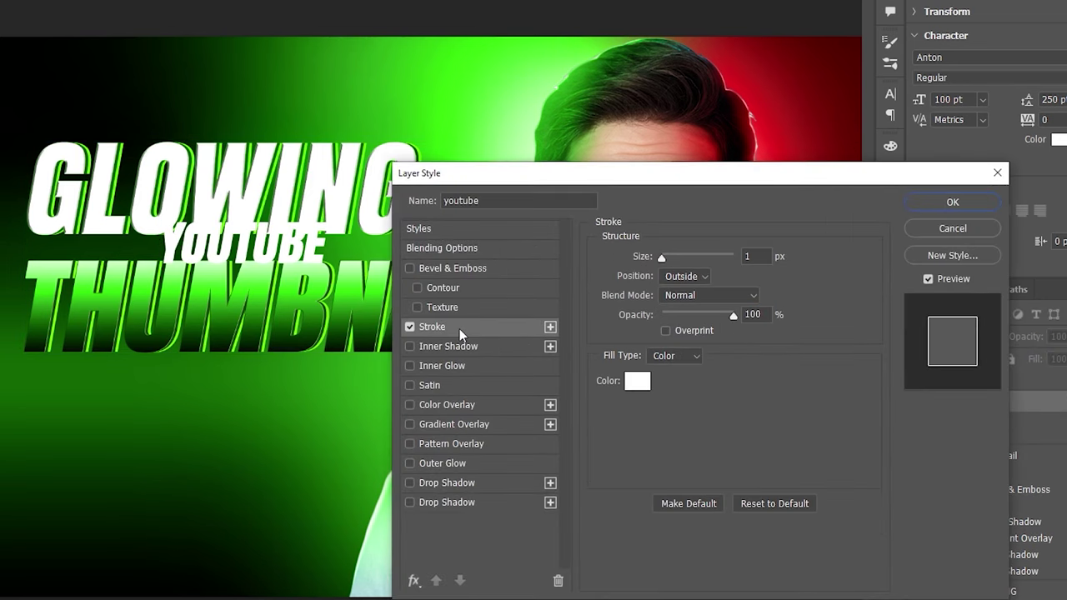
pyautogui.click(450, 424)
pyautogui.moveTo(715, 367)
pyautogui.mouseDown()
pyautogui.moveTo(726, 368)
pyautogui.moveTo(681, 375)
pyautogui.moveTo(762, 374)
pyautogui.moveTo(730, 374)
pyautogui.mouseUp()
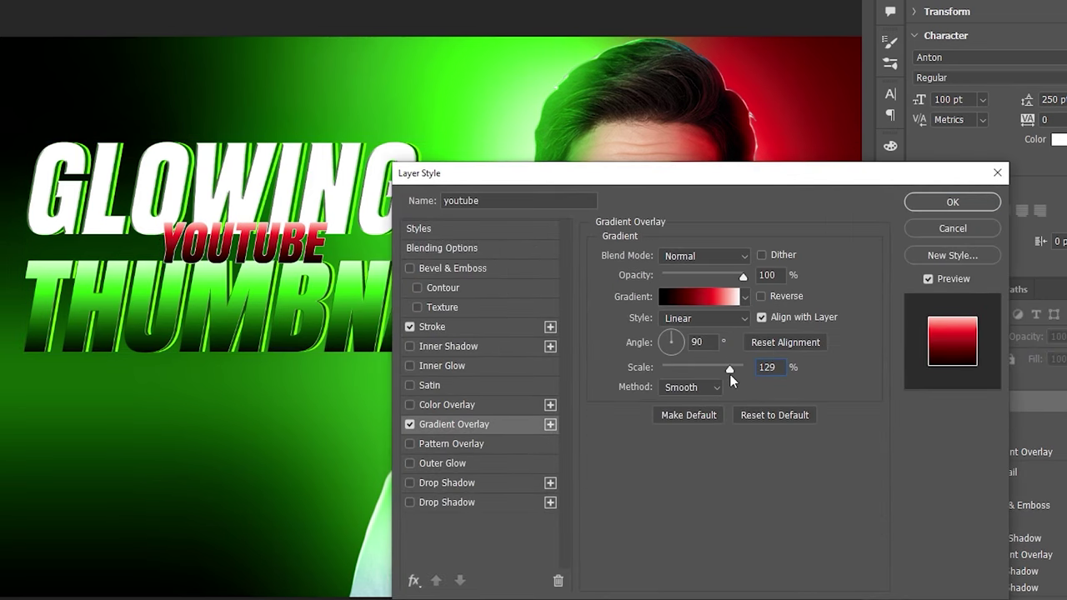
# Enable both drop shadows on the YOUTUBE text, set the green one's distance to 7 px, and apply the style
pyautogui.click(410, 484)
pyautogui.click(410, 502)
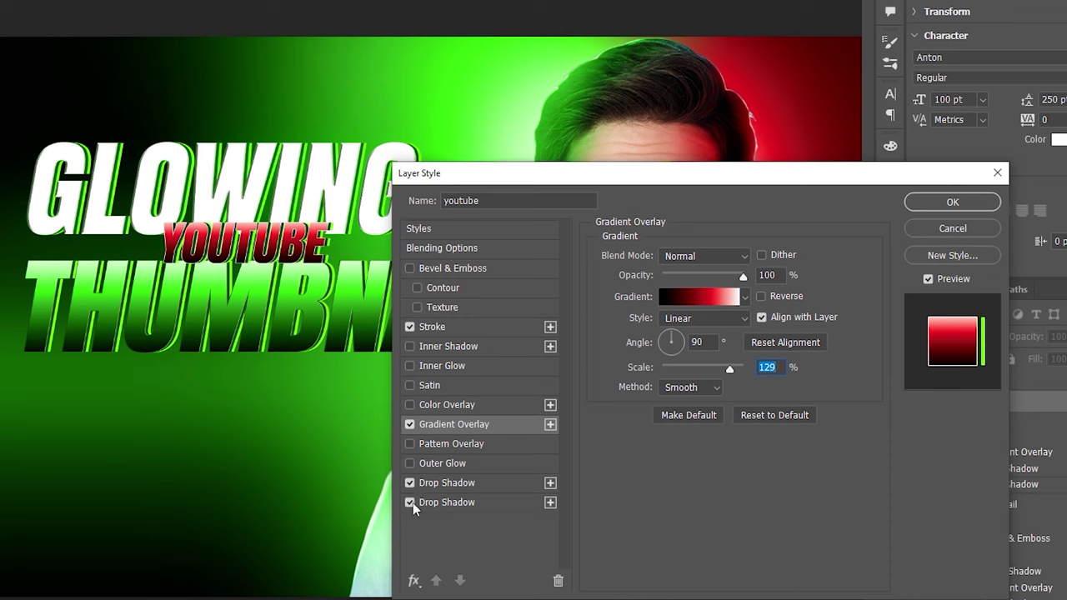
pyautogui.click(465, 485)
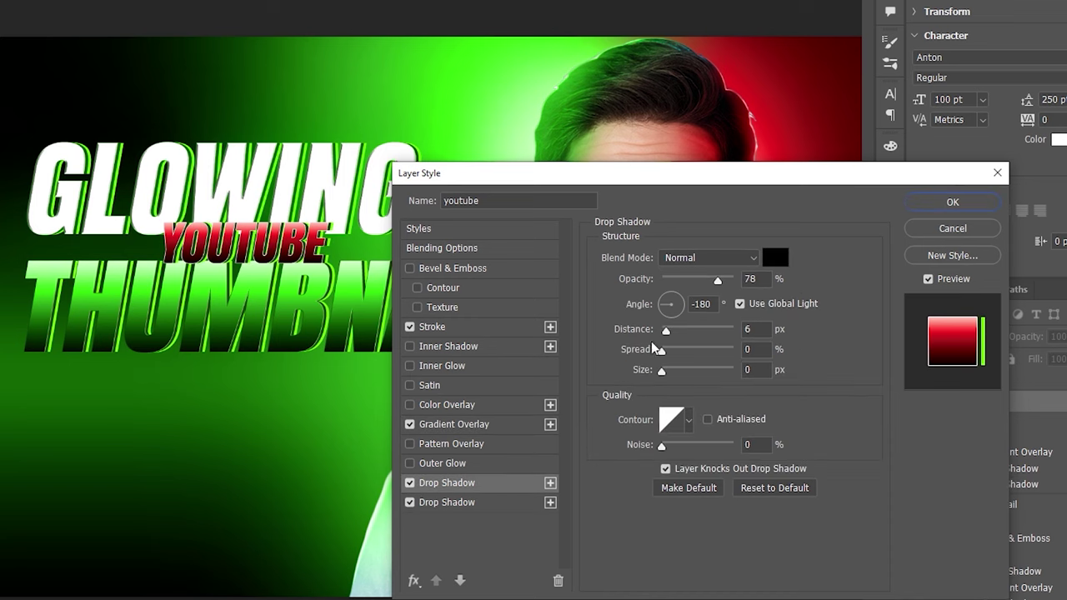
pyautogui.click(469, 504)
pyautogui.moveTo(665, 331); pyautogui.dragTo(670, 335)
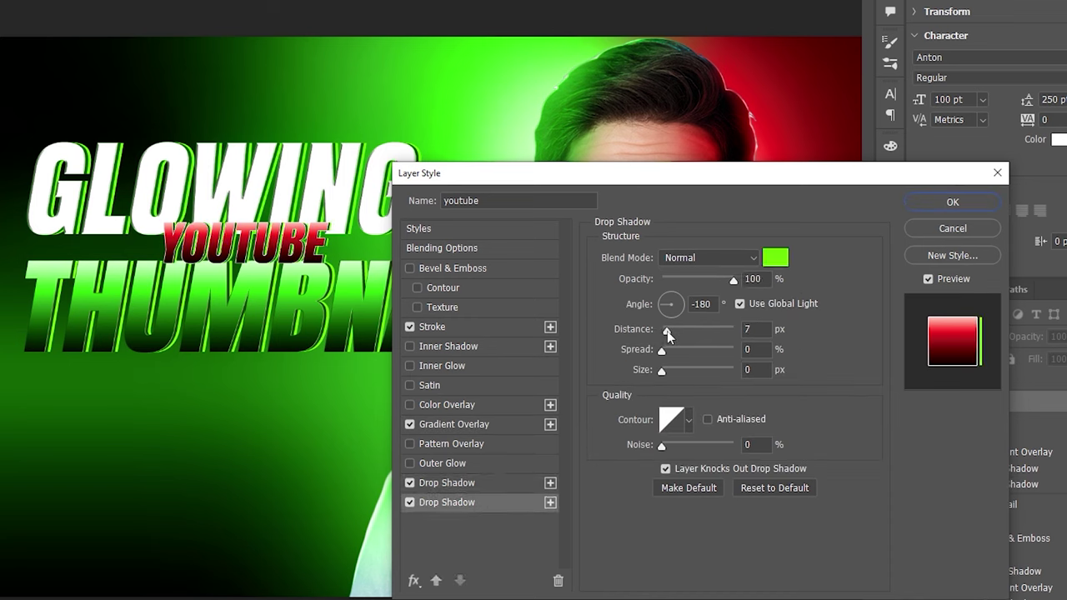
pyautogui.click(930, 204)
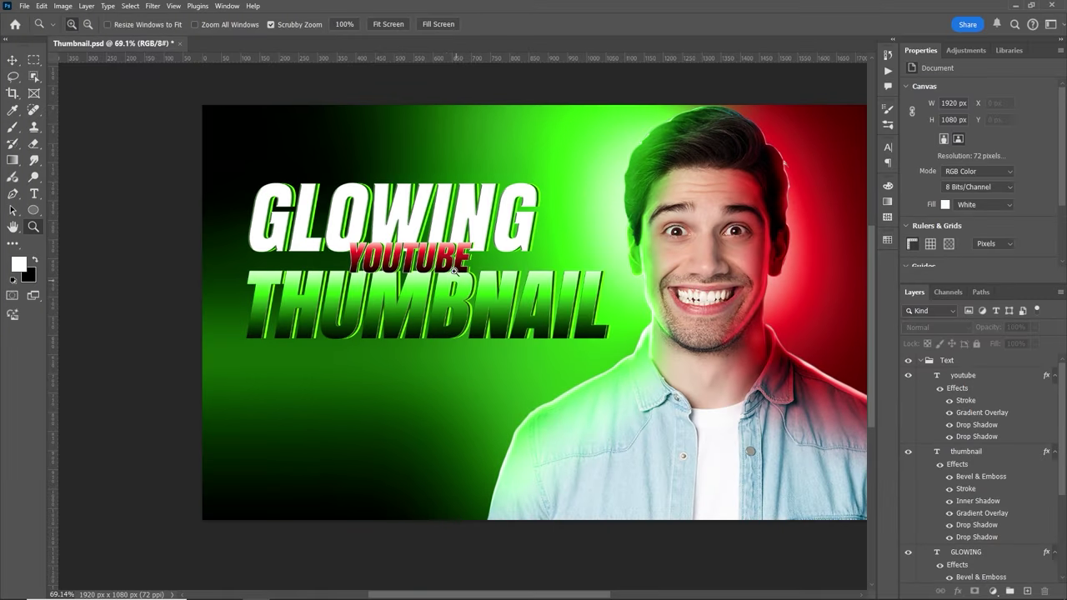
# Enlarge the YOUTUBE gradient overlay's scale to 146%, keeping its opacity at 100%
pyautogui.moveTo(436, 247); pyautogui.dragTo(449, 248)
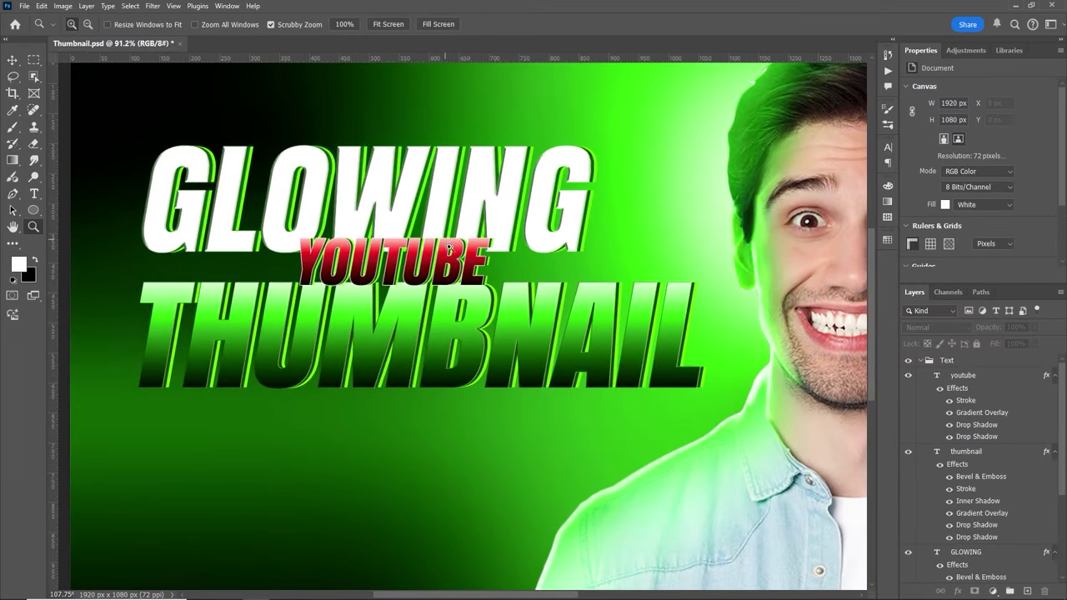
pyautogui.click(982, 413)
pyautogui.doubleClick(982, 413)
pyautogui.moveTo(771, 353); pyautogui.dragTo(778, 354)
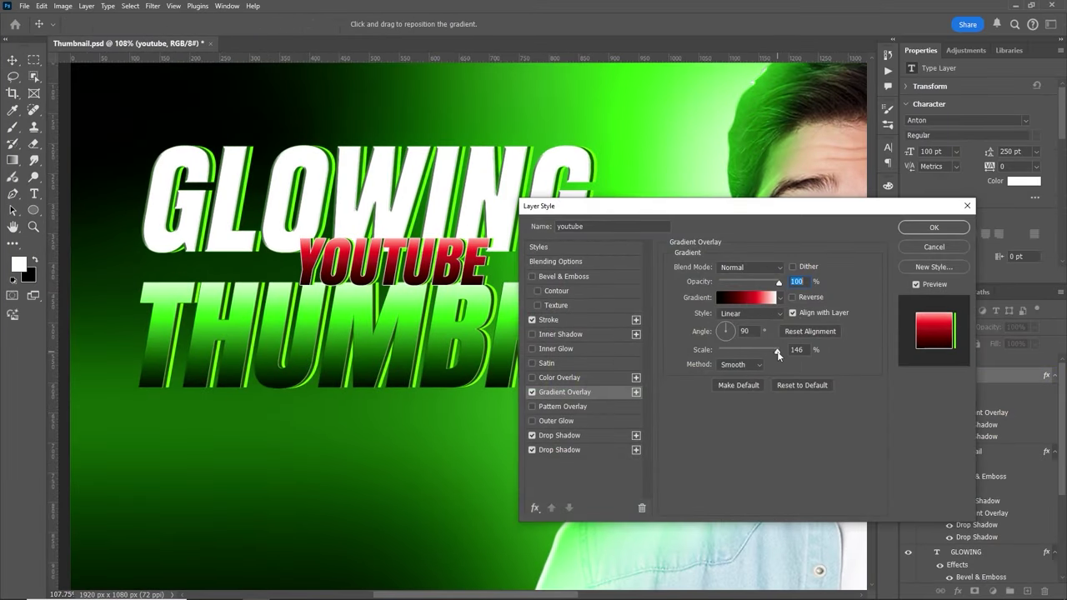
pyautogui.moveTo(777, 283)
pyautogui.mouseDown()
pyautogui.moveTo(737, 284)
pyautogui.moveTo(804, 289)
pyautogui.mouseUp()
# Try other positions for the YOUTUBE stroke, including Center, return it to Outside, and apply the layer style
pyautogui.click(598, 320)
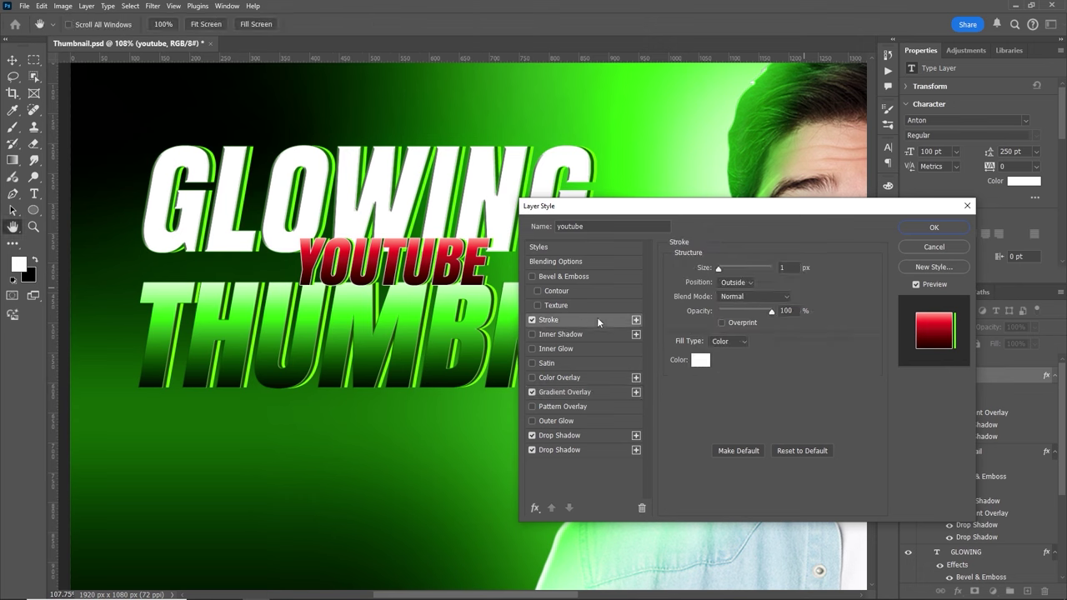
pyautogui.click(751, 284)
pyautogui.click(736, 302)
pyautogui.click(740, 285)
pyautogui.click(743, 313)
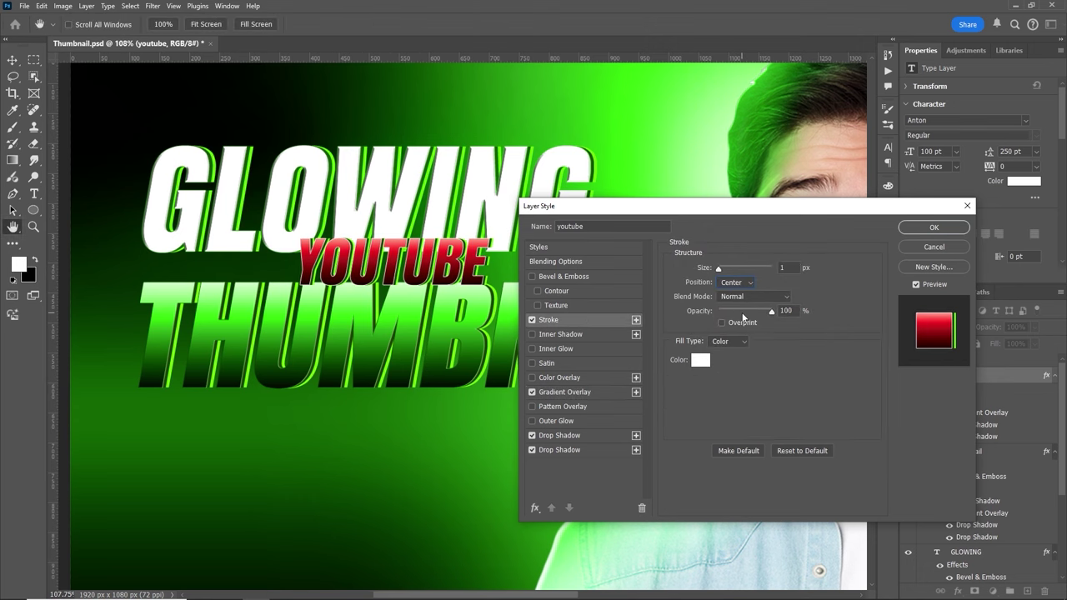
pyautogui.click(737, 286)
pyautogui.click(737, 293)
pyautogui.click(934, 227)
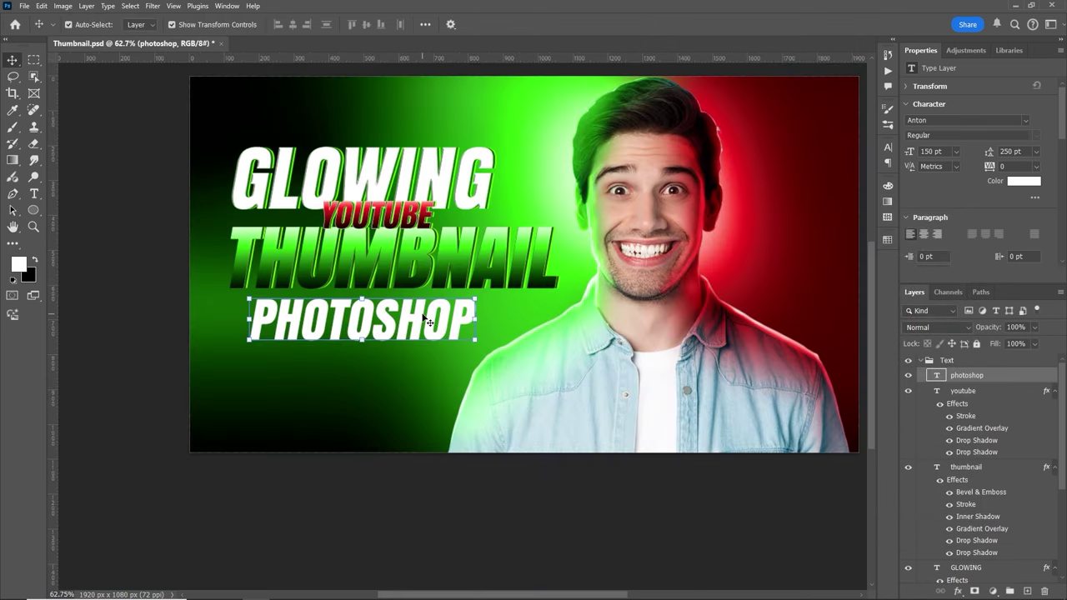
# Enable both drop shadows on the PHOTOSHOP text, set the green one's distance to 5 px, and apply the style
pyautogui.doubleClick(998, 381)
pyautogui.click(532, 436)
pyautogui.click(533, 450)
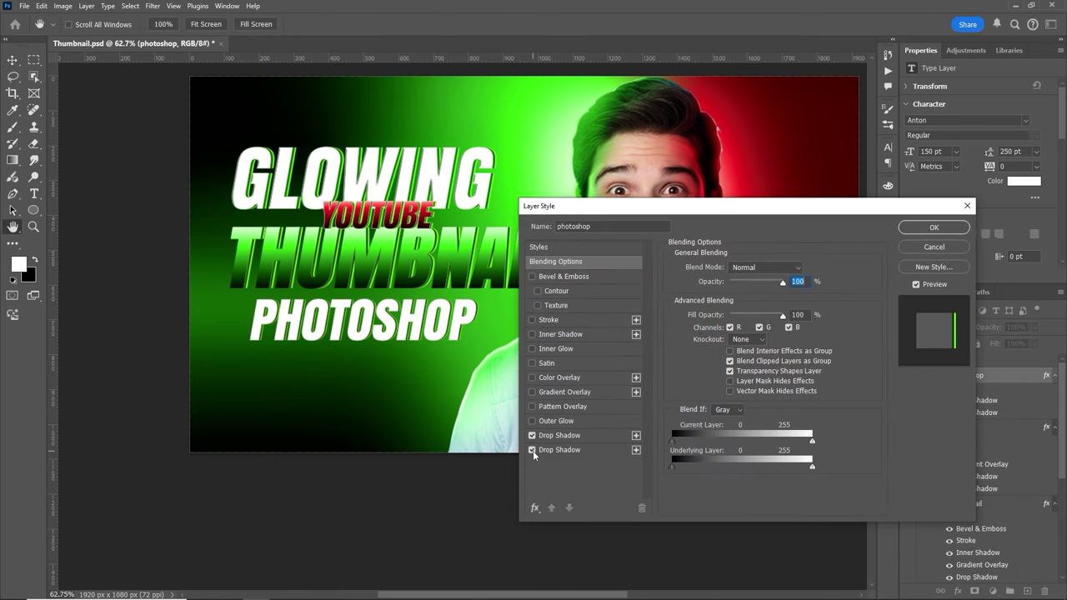
pyautogui.click(533, 451)
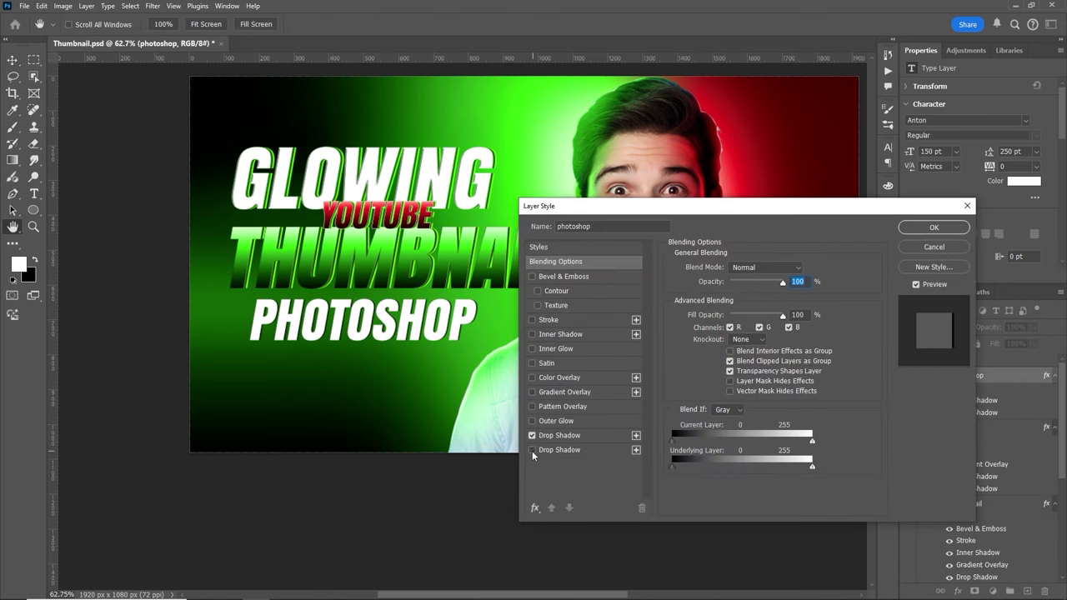
pyautogui.click(532, 450)
pyautogui.click(557, 449)
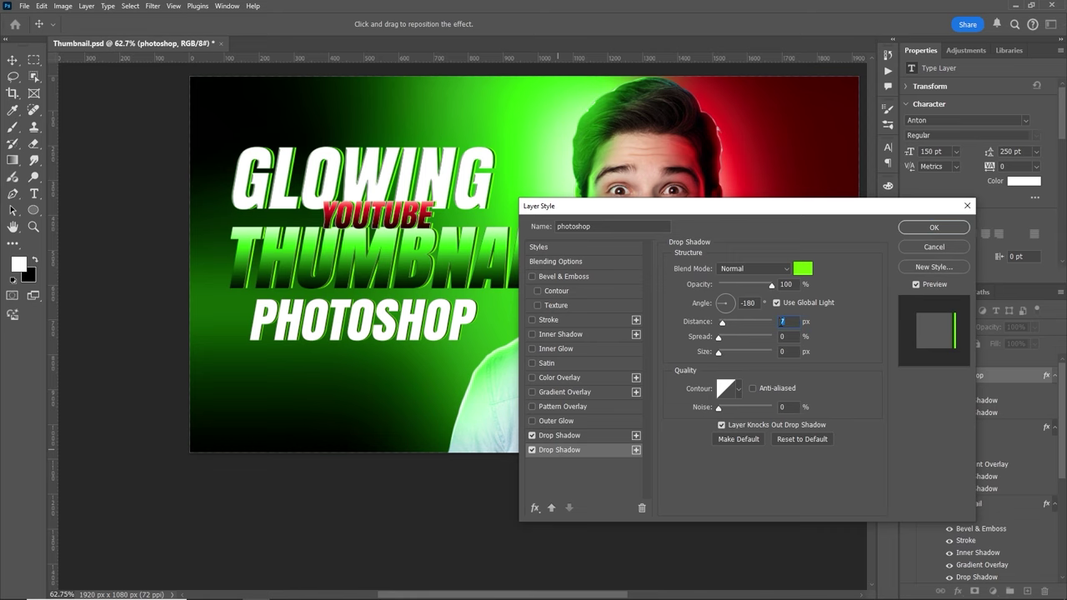
pyautogui.write('5')
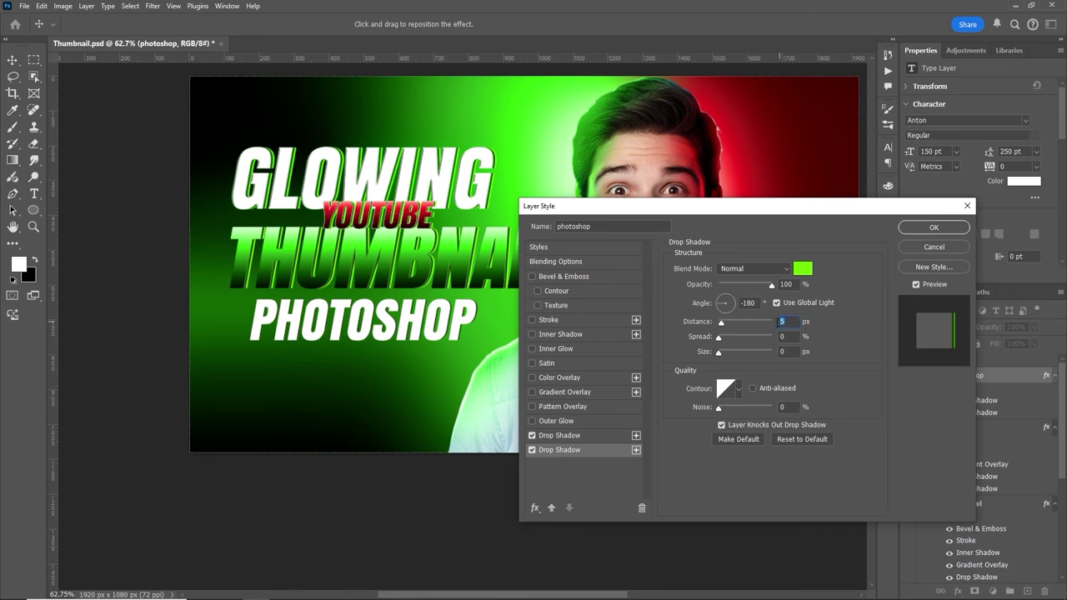
pyautogui.click(934, 227)
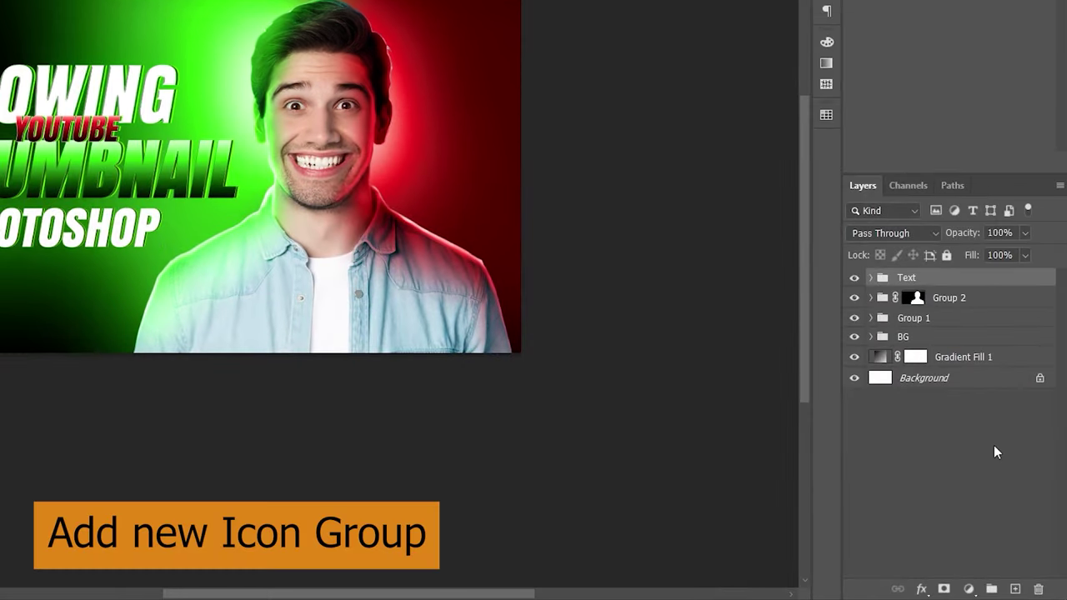
# Create a layer group named Icon and move the placed YouTube logo image 1384060 into it
pyautogui.click(990, 589)
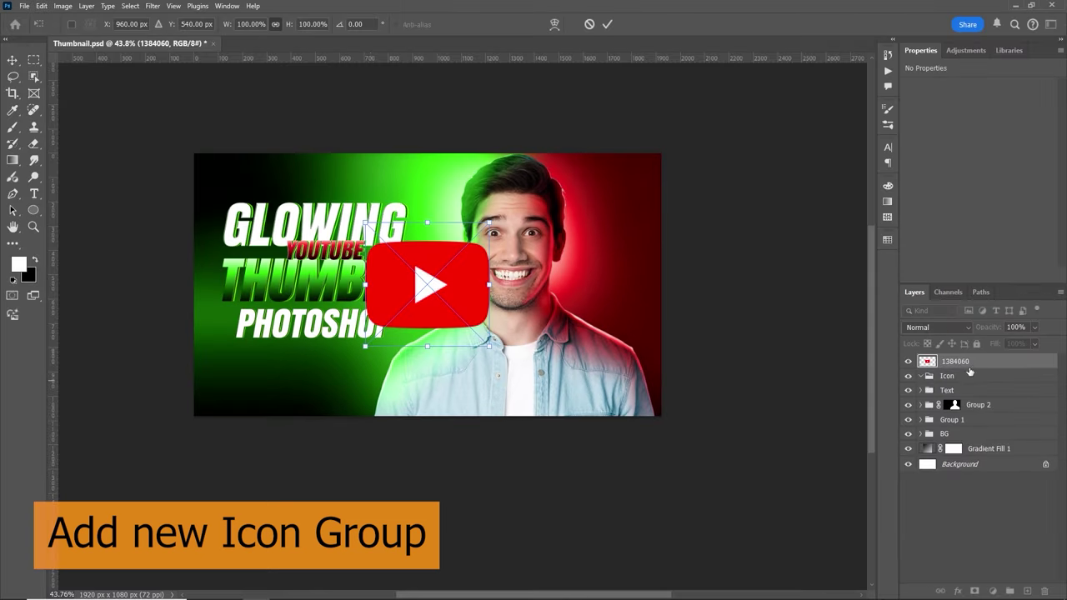
pyautogui.moveTo(950, 278); pyautogui.dragTo(946, 302)
pyautogui.moveTo(948, 405); pyautogui.dragTo(943, 408)
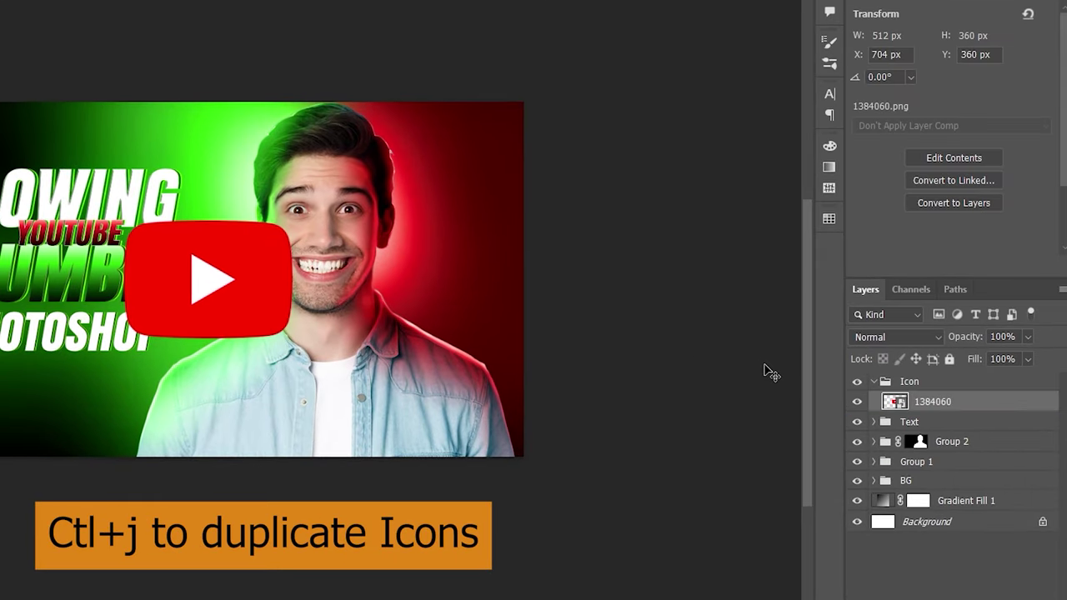
# Duplicate the YouTube logo twice and put the topmost copy in the canvas's upper-left corner, scaled to 62.68% and rotated 30.11°
pyautogui.hotkey('ctrl', 'j')
pyautogui.hotkey('ctrl', 'j')
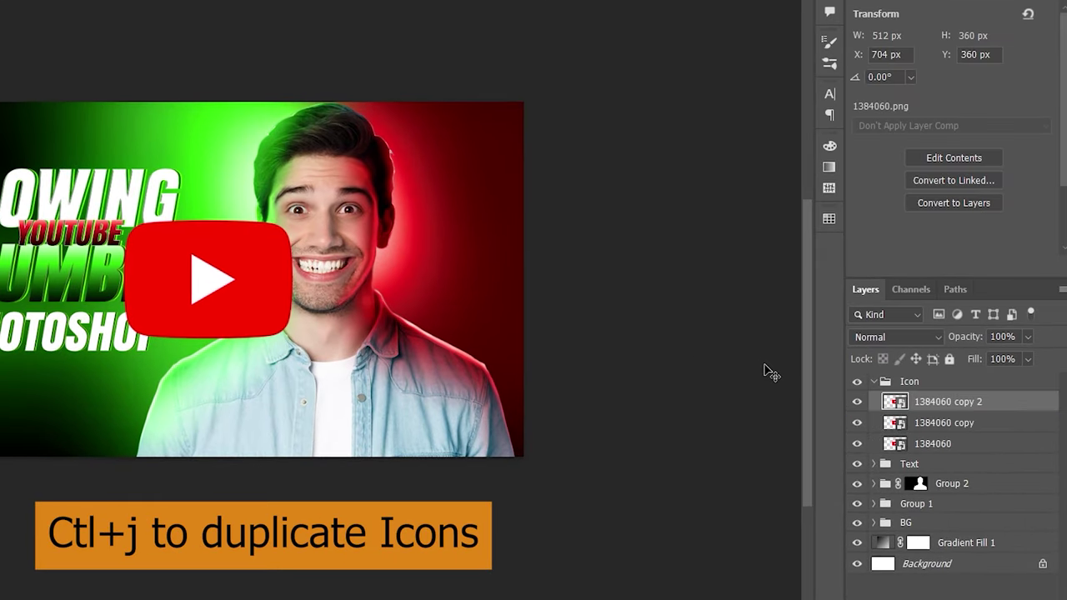
pyautogui.hotkey('ctrl', 't')
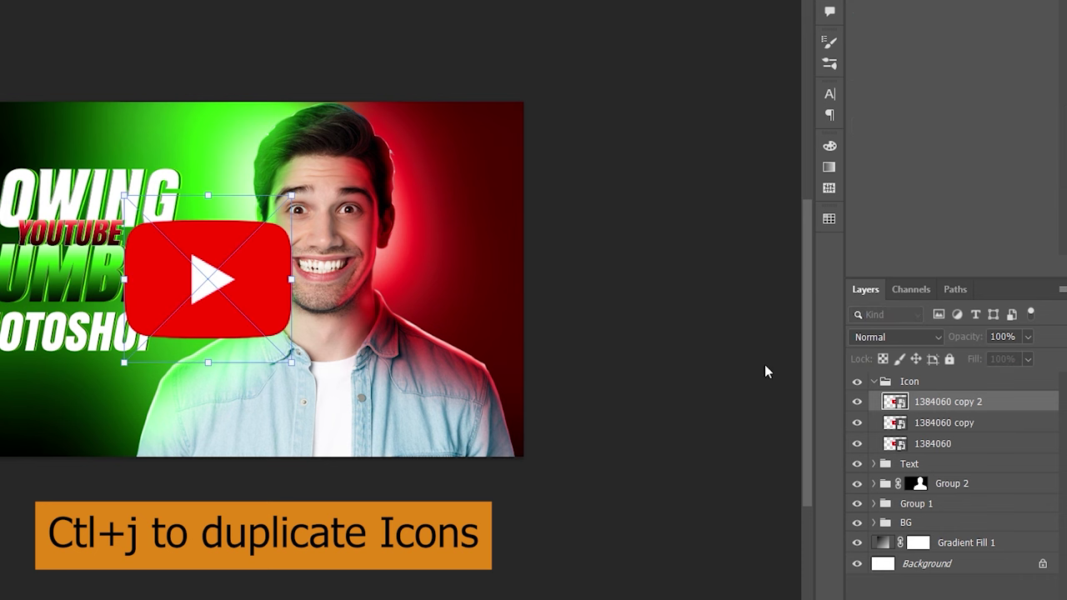
pyautogui.moveTo(222, 288); pyautogui.dragTo(244, 181)
pyautogui.moveTo(272, 102); pyautogui.dragTo(245, 127)
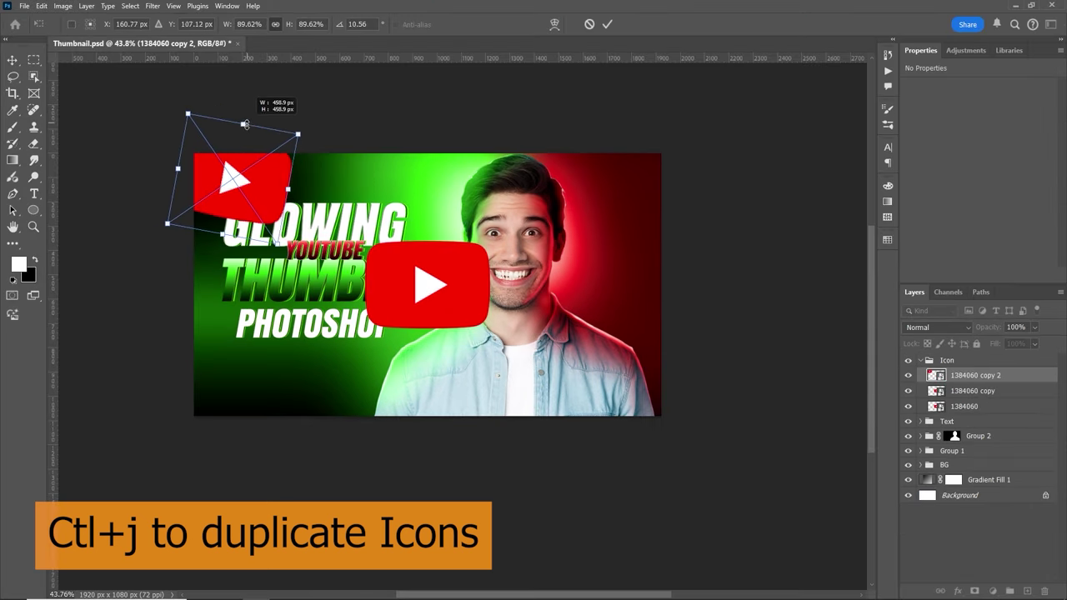
pyautogui.moveTo(236, 176); pyautogui.dragTo(211, 149)
pyautogui.moveTo(219, 100); pyautogui.dragTo(222, 133)
pyautogui.press('Return')
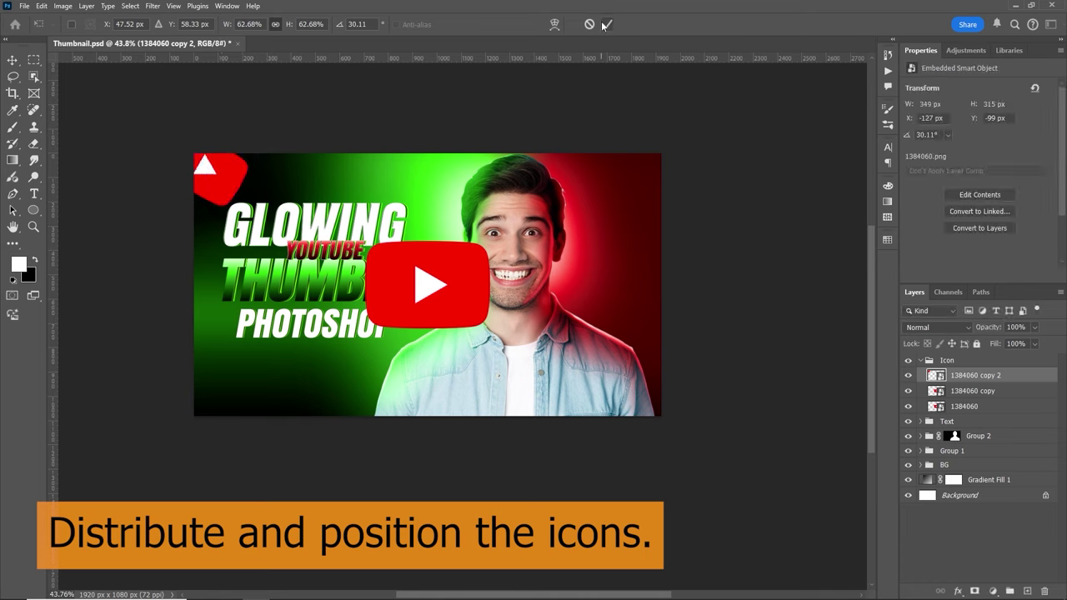
# Shrink the first YouTube logo copy, rotate it -26.56°, and place it partly off the canvas's lower edge below the text
pyautogui.click(926, 391)
pyautogui.hotkey('ctrl', 't')
pyautogui.moveTo(428, 223); pyautogui.dragTo(428, 280)
pyautogui.moveTo(431, 310); pyautogui.dragTo(297, 399)
pyautogui.moveTo(333, 374); pyautogui.dragTo(251, 360)
pyautogui.moveTo(294, 415)
pyautogui.mouseDown()
pyautogui.moveTo(298, 398)
pyautogui.moveTo(295, 415)
pyautogui.mouseUp()
pyautogui.moveTo(258, 387); pyautogui.dragTo(237, 389)
pyautogui.moveTo(241, 352); pyautogui.dragTo(279, 389)
pyautogui.click(607, 24)
# Shrink the original YouTube logo, rotate it -19.06°, and place it partly cut off in the canvas's upper-right corner
pyautogui.scroll(1, 451, 305)
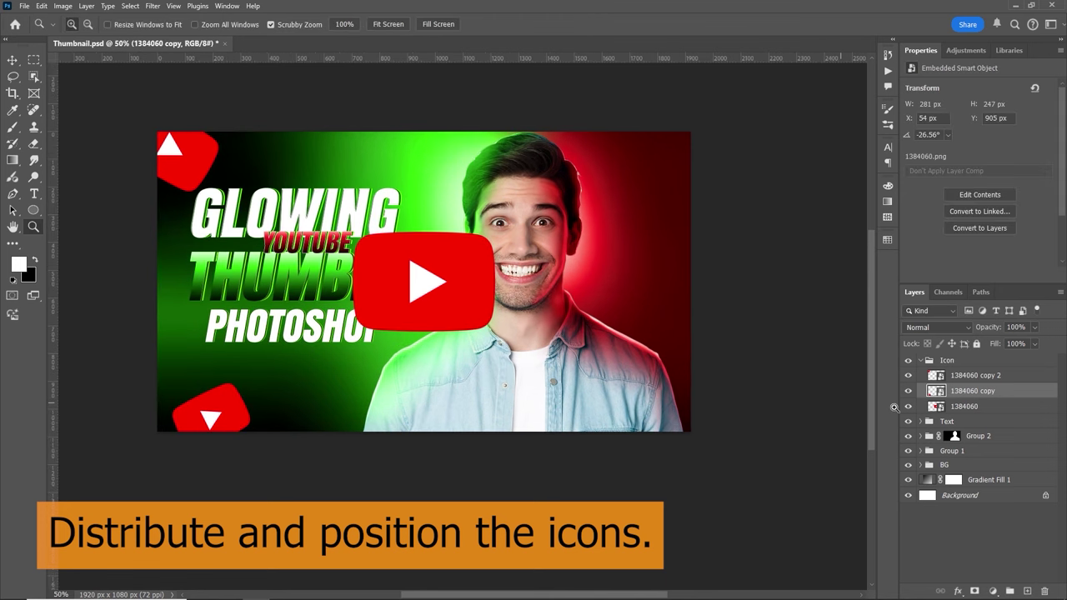
pyautogui.click(928, 406)
pyautogui.hotkey('ctrl', 't')
pyautogui.moveTo(426, 212); pyautogui.dragTo(427, 253)
pyautogui.moveTo(465, 293); pyautogui.dragTo(723, 158)
pyautogui.moveTo(747, 175); pyautogui.dragTo(745, 154)
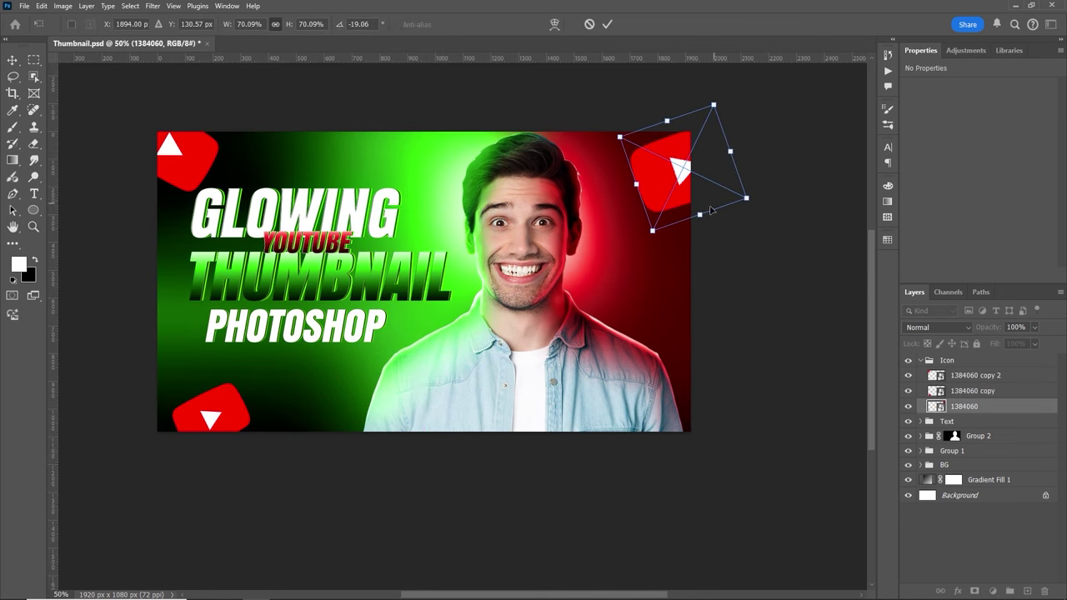
pyautogui.moveTo(701, 214); pyautogui.dragTo(689, 167)
pyautogui.press('Return')
# Start a Path Blur on the upper-left YouTube logo and stretch its path diagonally from GLOWING down to THUMBNAIL
pyautogui.press('z')
pyautogui.click(974, 376)
pyautogui.click(153, 6)
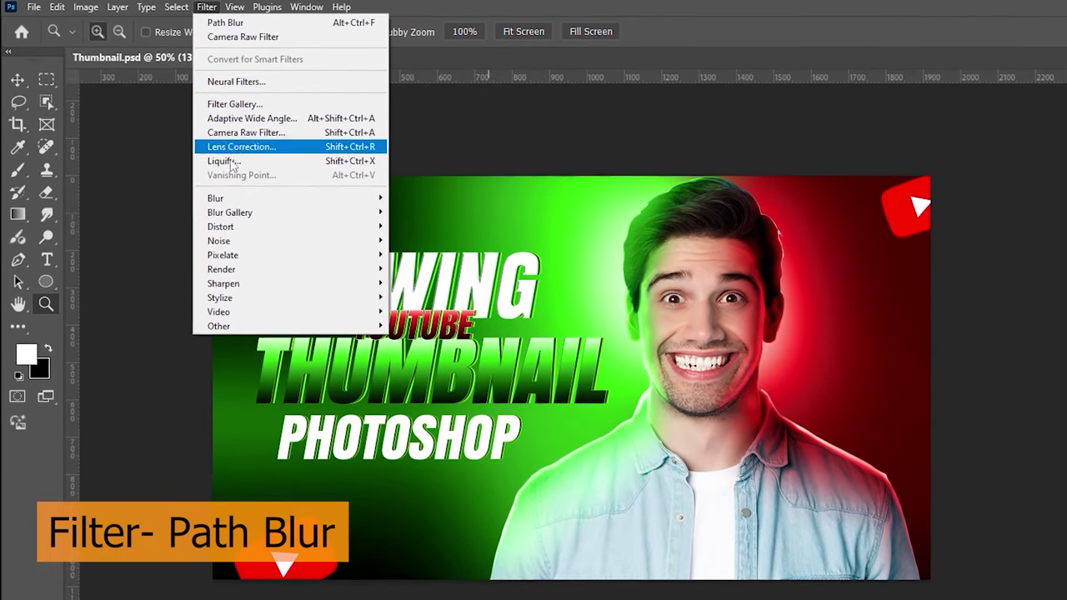
pyautogui.moveTo(237, 213)
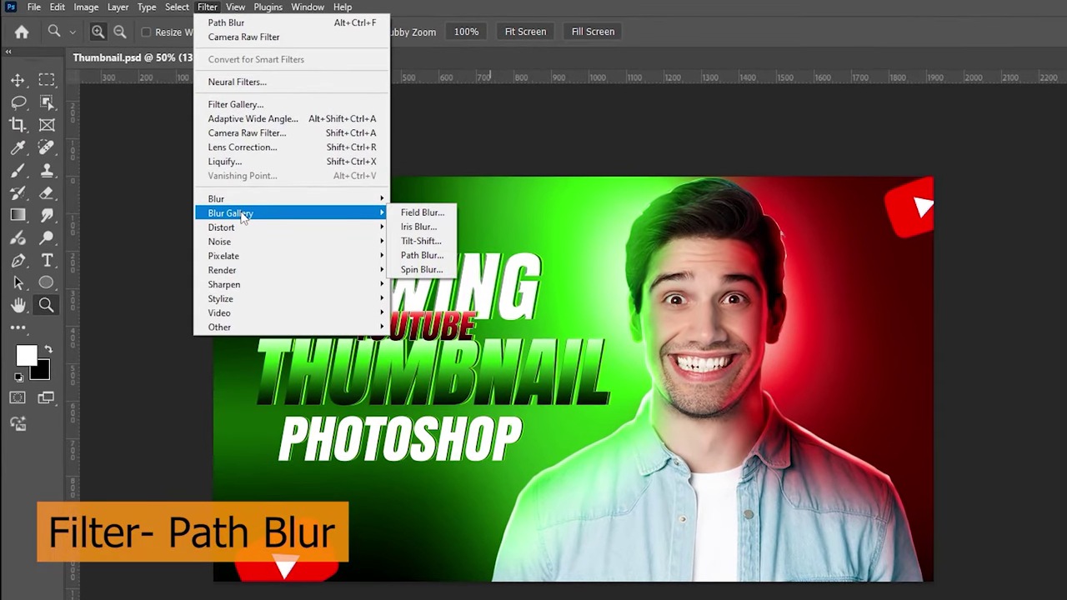
pyautogui.click(413, 255)
pyautogui.moveTo(340, 375); pyautogui.dragTo(260, 305)
pyautogui.moveTo(389, 375); pyautogui.dragTo(327, 345)
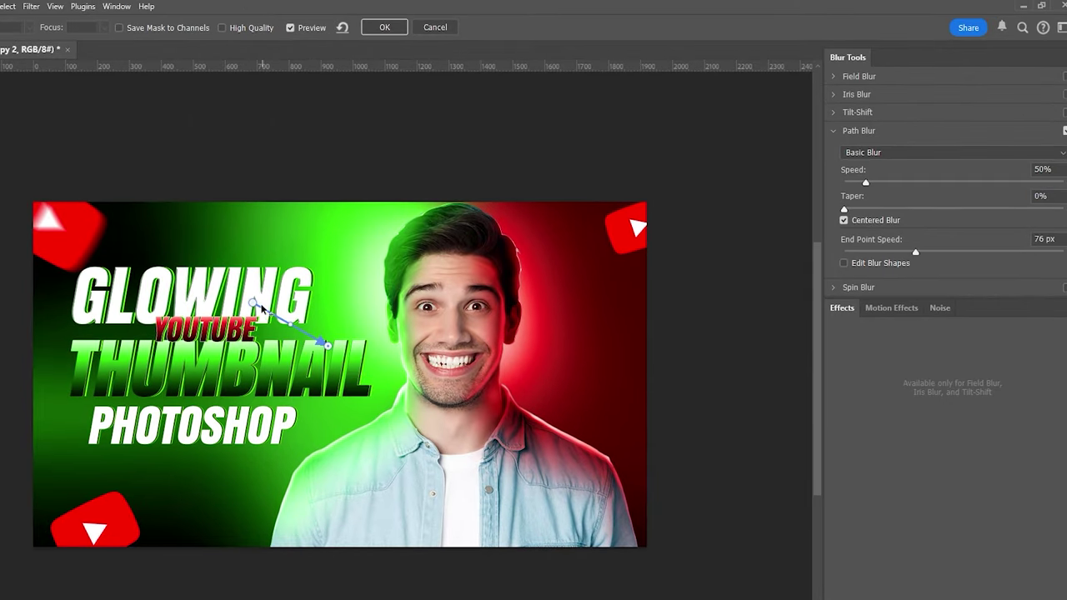
pyautogui.moveTo(260, 305); pyautogui.dragTo(199, 276)
# Bend the blur path into a curve and set speed to 157% and taper to 17% with Centered Blur on
pyautogui.moveTo(867, 183); pyautogui.dragTo(884, 183)
pyautogui.click(844, 220)
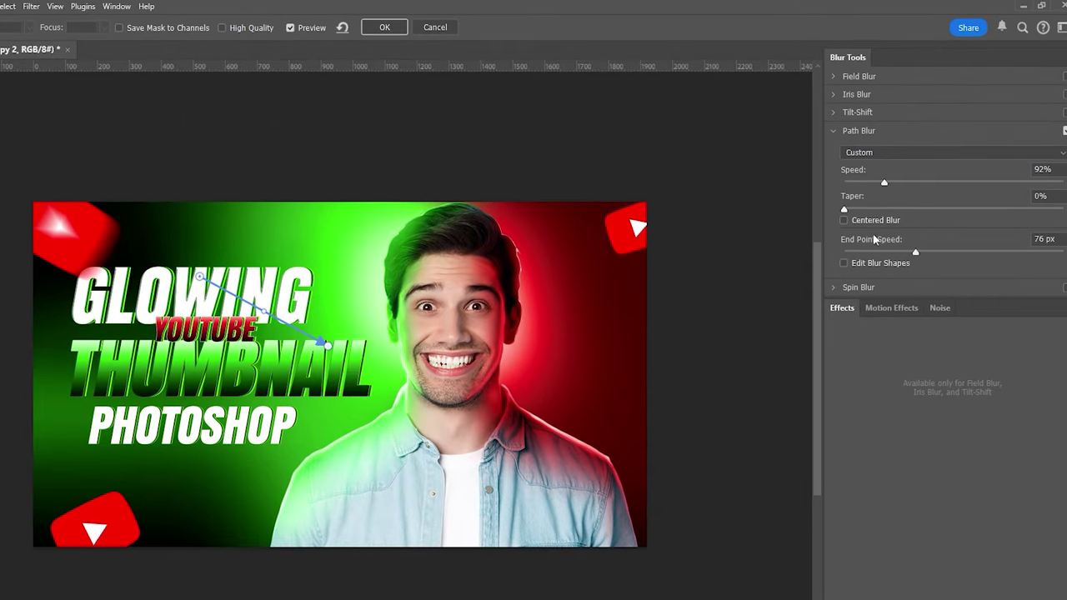
pyautogui.moveTo(915, 252)
pyautogui.mouseDown()
pyautogui.moveTo(926, 250)
pyautogui.moveTo(900, 254)
pyautogui.mouseUp()
pyautogui.click(843, 220)
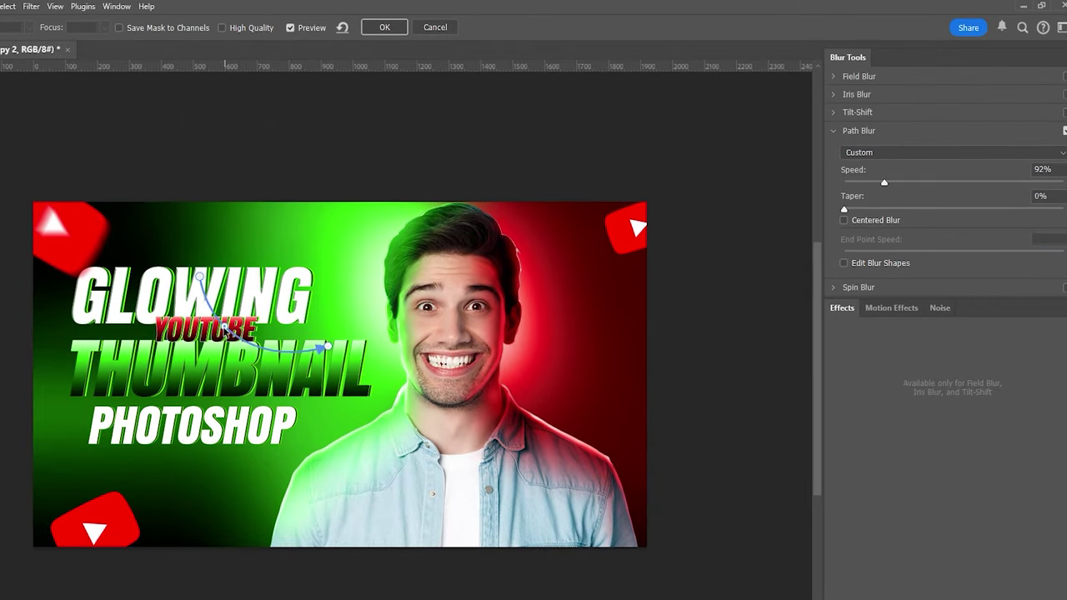
pyautogui.moveTo(844, 209); pyautogui.dragTo(850, 213)
pyautogui.moveTo(902, 186); pyautogui.dragTo(923, 185)
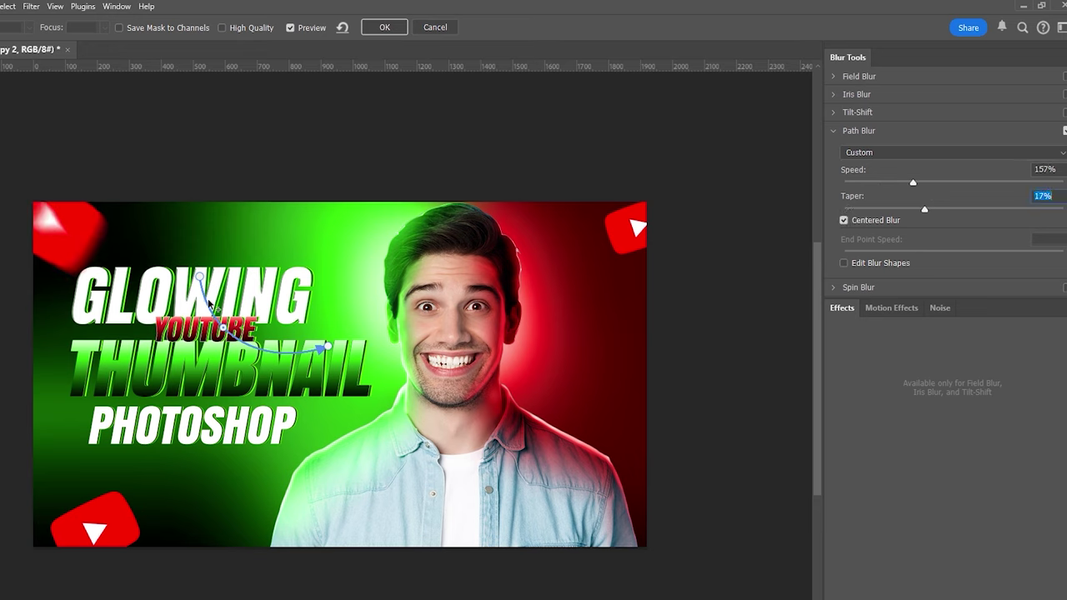
# Widen the curved blur path by moving its end points, set the speed to 182%, and apply the Path Blur
pyautogui.moveTo(199, 277); pyautogui.dragTo(165, 272)
pyautogui.moveTo(328, 346); pyautogui.dragTo(340, 310)
pyautogui.moveTo(224, 328)
pyautogui.mouseDown()
pyautogui.moveTo(246, 297)
pyautogui.moveTo(228, 325)
pyautogui.mouseUp()
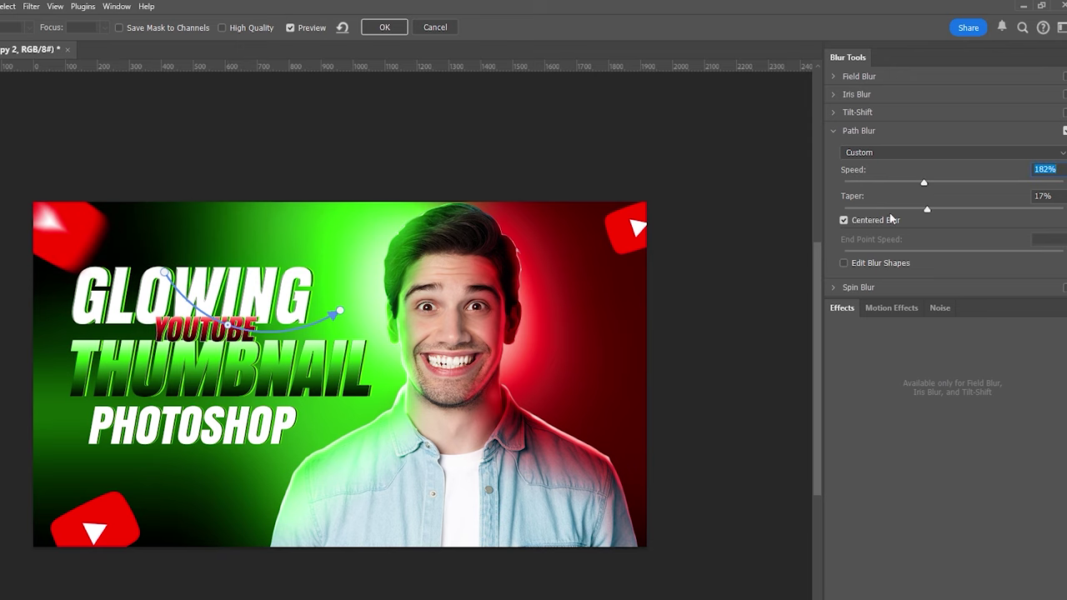
pyautogui.moveTo(878, 212); pyautogui.dragTo(931, 209)
pyautogui.click(374, 27)
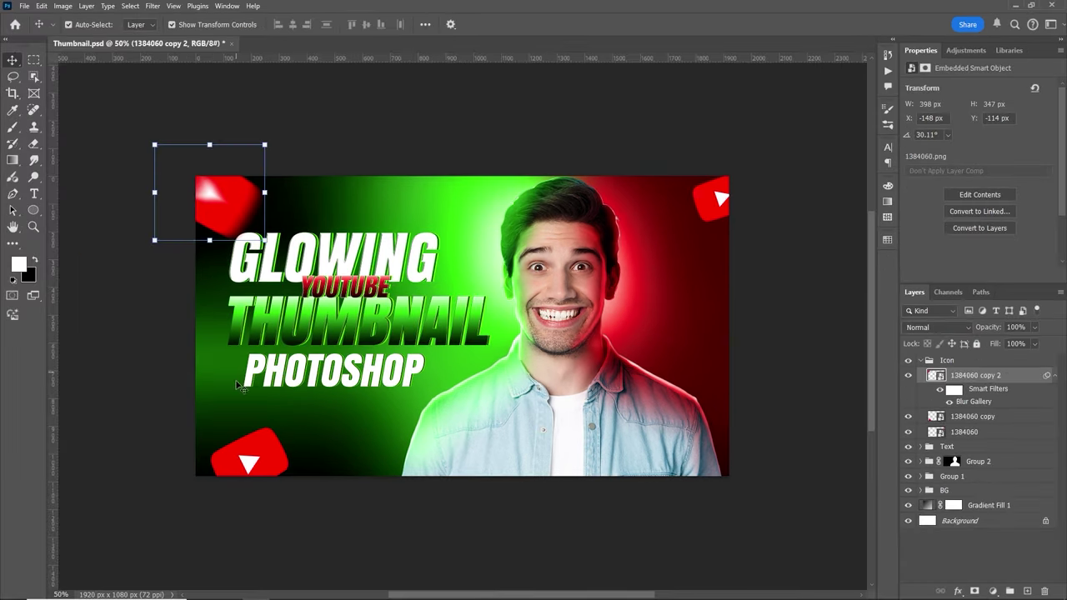
# Apply a Path Blur to the lower-left YouTube logo with speed 55% and end point speed 239 px
pyautogui.click(115, 523)
pyautogui.click(31, 6)
pyautogui.moveTo(176, 163)
pyautogui.click(311, 190)
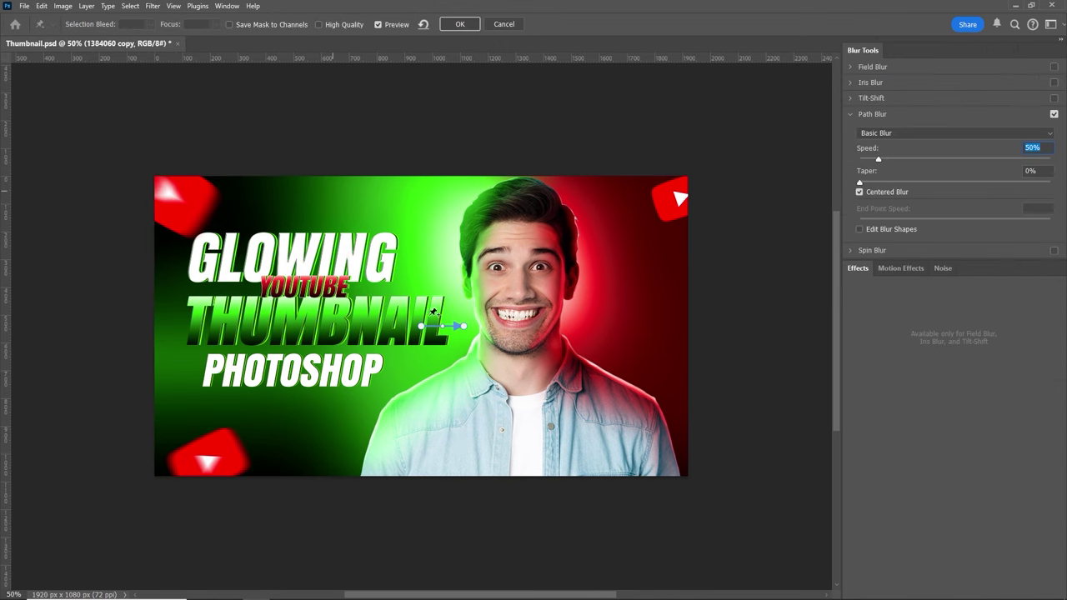
pyautogui.moveTo(921, 220); pyautogui.dragTo(961, 222)
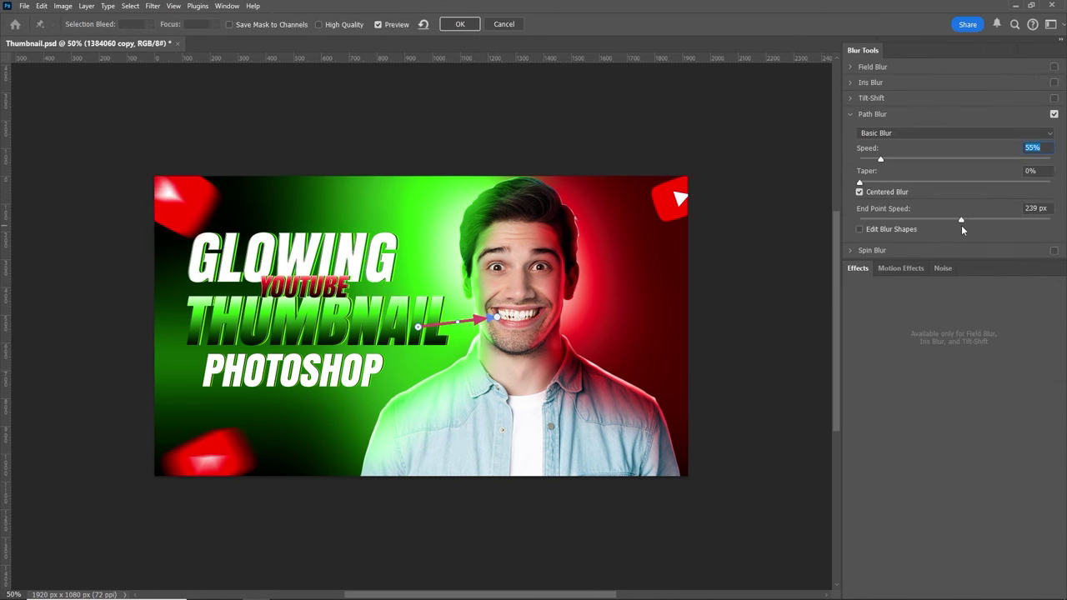
pyautogui.moveTo(876, 183); pyautogui.dragTo(871, 183)
pyautogui.click(451, 22)
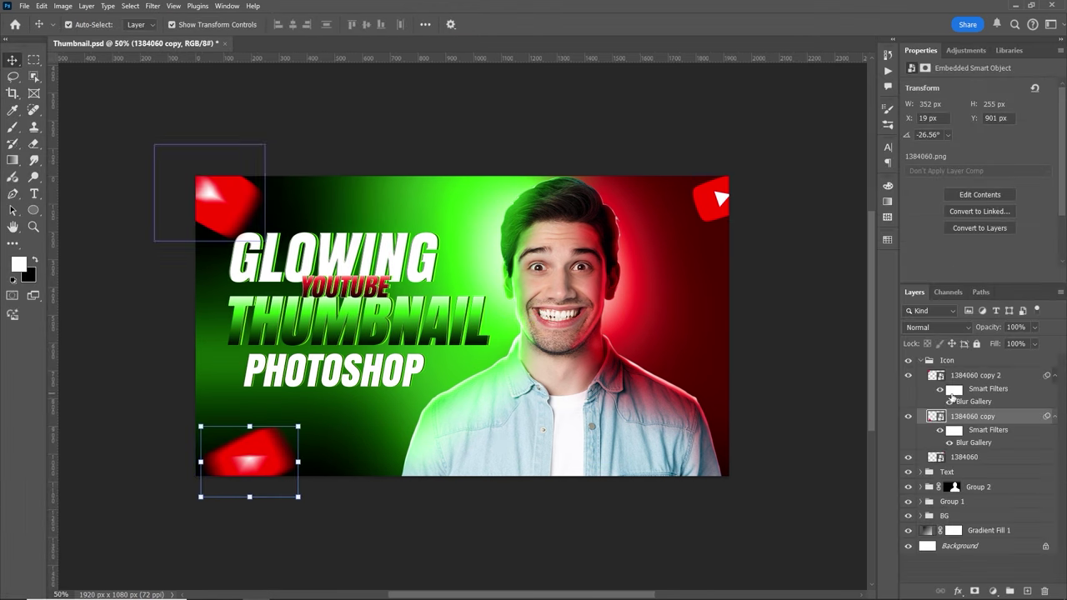
# Apply a Path Blur to the upper-right YouTube logo with speed 50%, taper 3%, Centered Blur and Edit Blur Shapes on
pyautogui.click(966, 457)
pyautogui.click(152, 6)
pyautogui.click(311, 191)
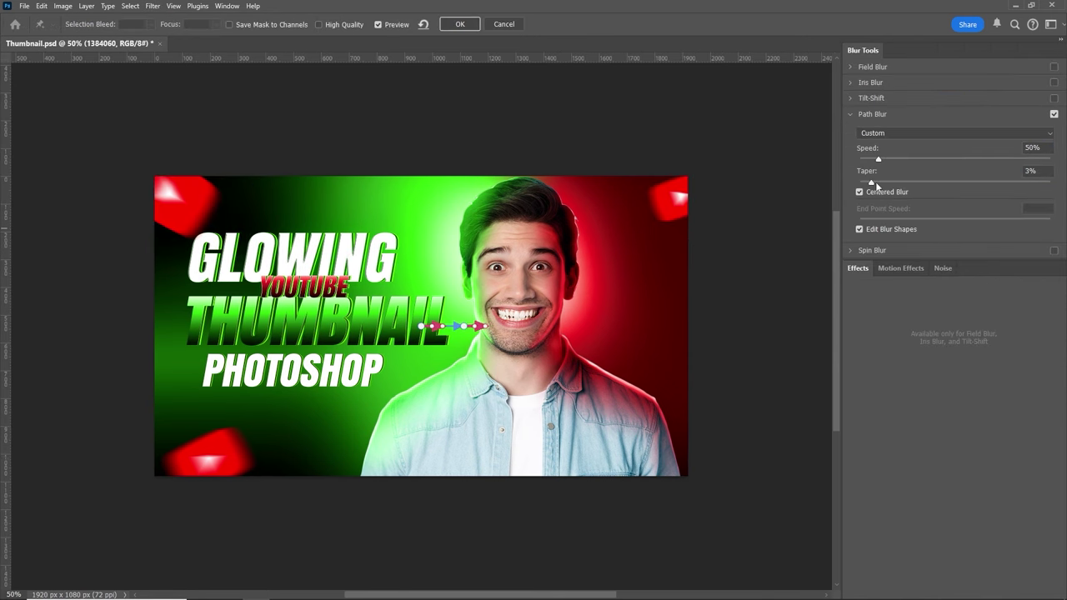
pyautogui.click(460, 24)
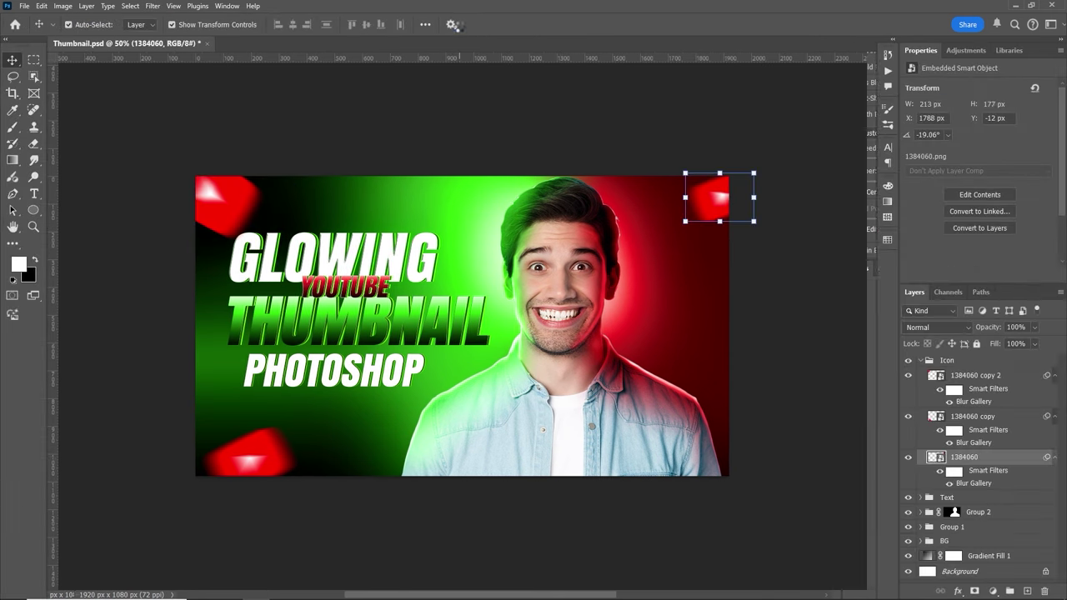
# Refine the Path Blur on the upper-left logo to speed 157% and taper 16%, and on the upper-right logo to 64% and 6%
pyautogui.click(910, 363)
pyautogui.click(805, 359)
pyautogui.doubleClick(975, 402)
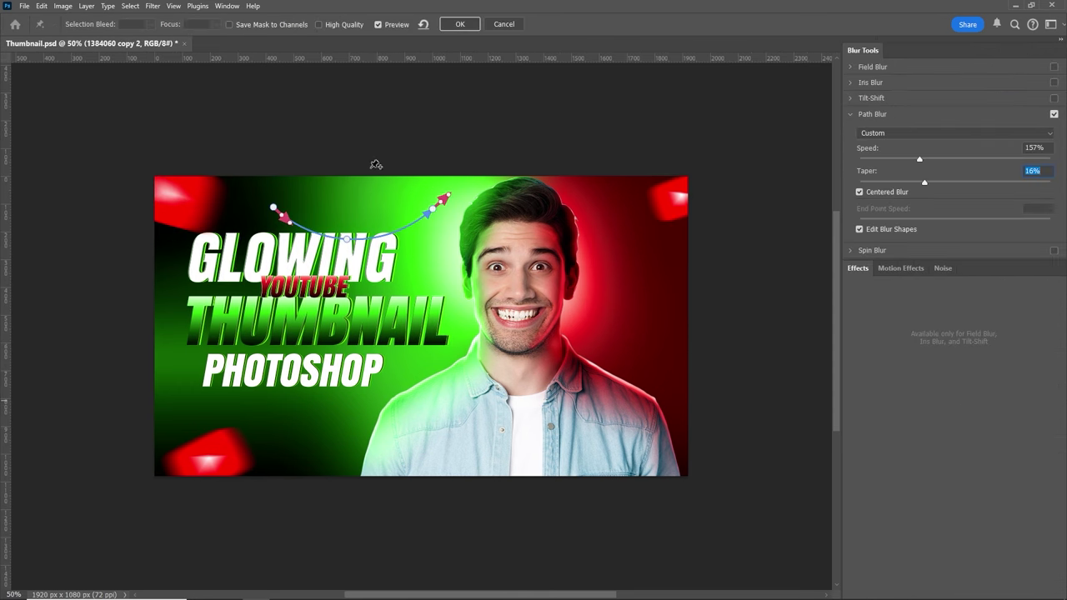
pyautogui.moveTo(288, 223); pyautogui.dragTo(272, 231)
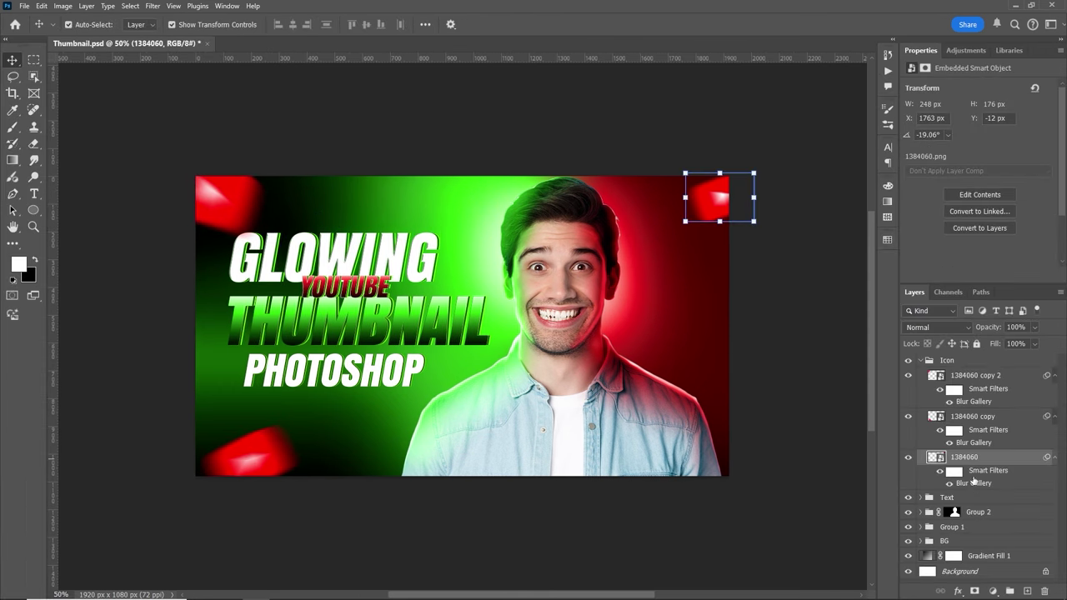
pyautogui.doubleClick(973, 482)
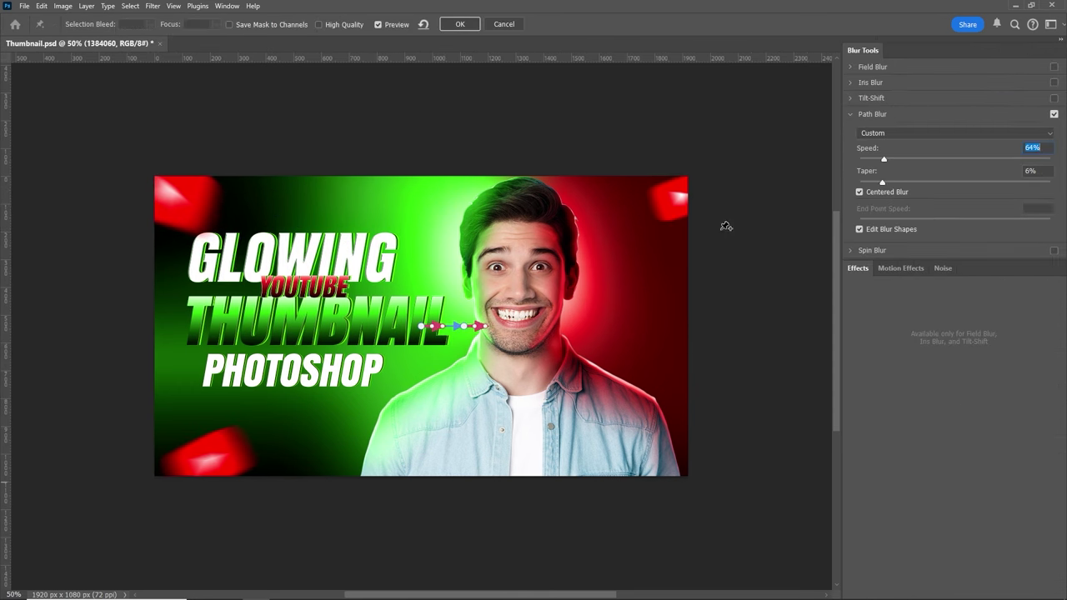
pyautogui.moveTo(445, 330); pyautogui.dragTo(446, 337)
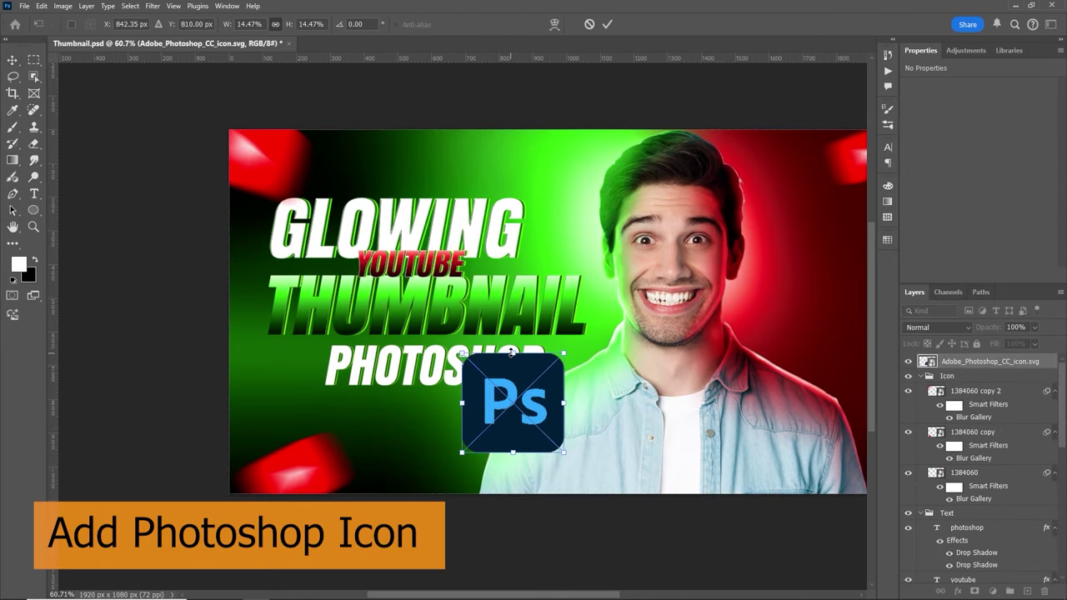
# Scale the placed Photoshop icon down to 6.72% and position it just above the word GLOWING
pyautogui.moveTo(511, 353); pyautogui.dragTo(511, 391)
pyautogui.moveTo(525, 422); pyautogui.dragTo(359, 142)
pyautogui.click(607, 24)
pyautogui.press('z')
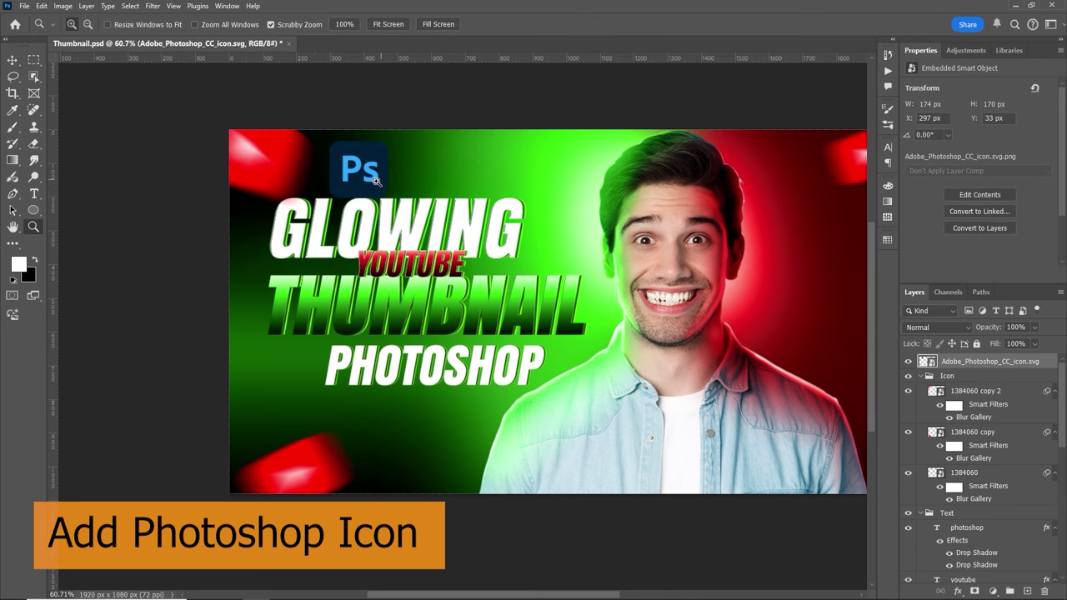
pyautogui.moveTo(315, 188)
pyautogui.mouseDown()
pyautogui.moveTo(429, 201)
pyautogui.moveTo(333, 193)
pyautogui.mouseUp()
pyautogui.moveTo(459, 164); pyautogui.dragTo(556, 153)
pyautogui.press('v')
pyautogui.moveTo(546, 100); pyautogui.dragTo(545, 124)
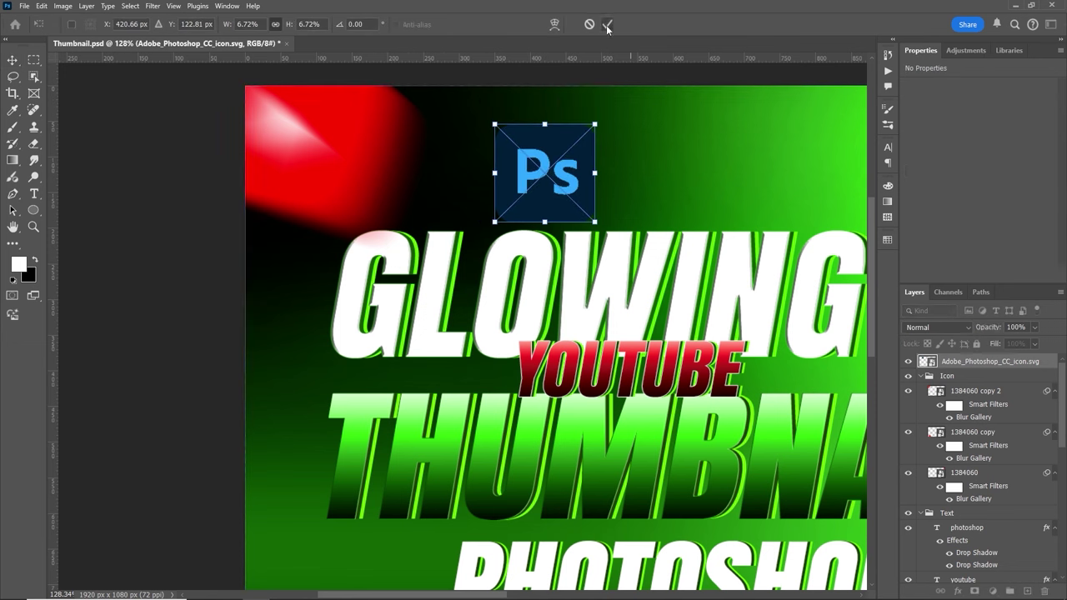
pyautogui.click(607, 24)
# Add a 7 px outside stroke in blue 31a8ff to the Photoshop icon
pyautogui.doubleClick(1047, 364)
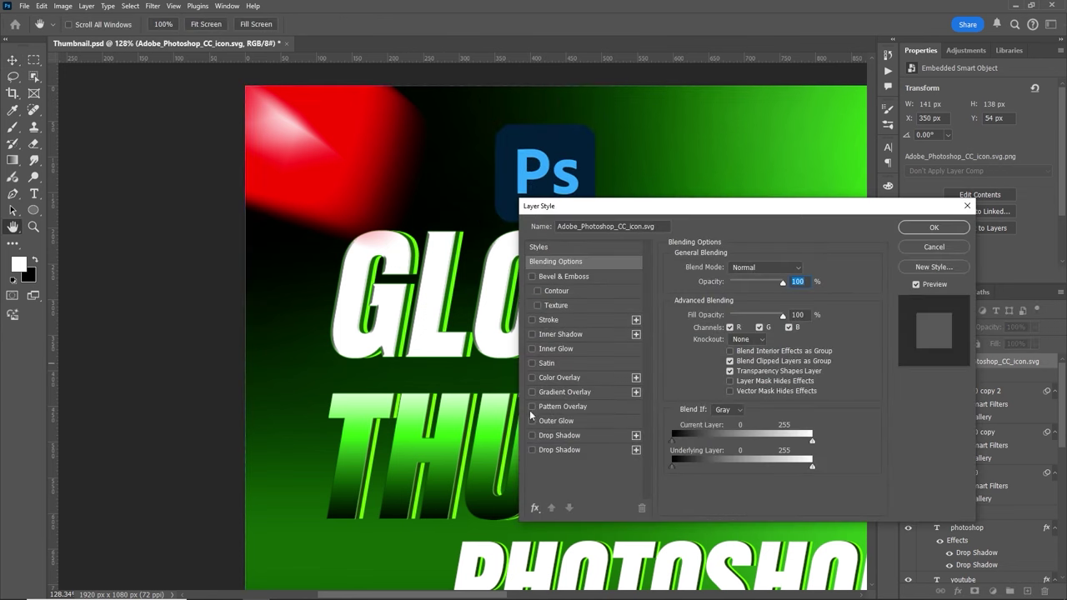
pyautogui.click(545, 320)
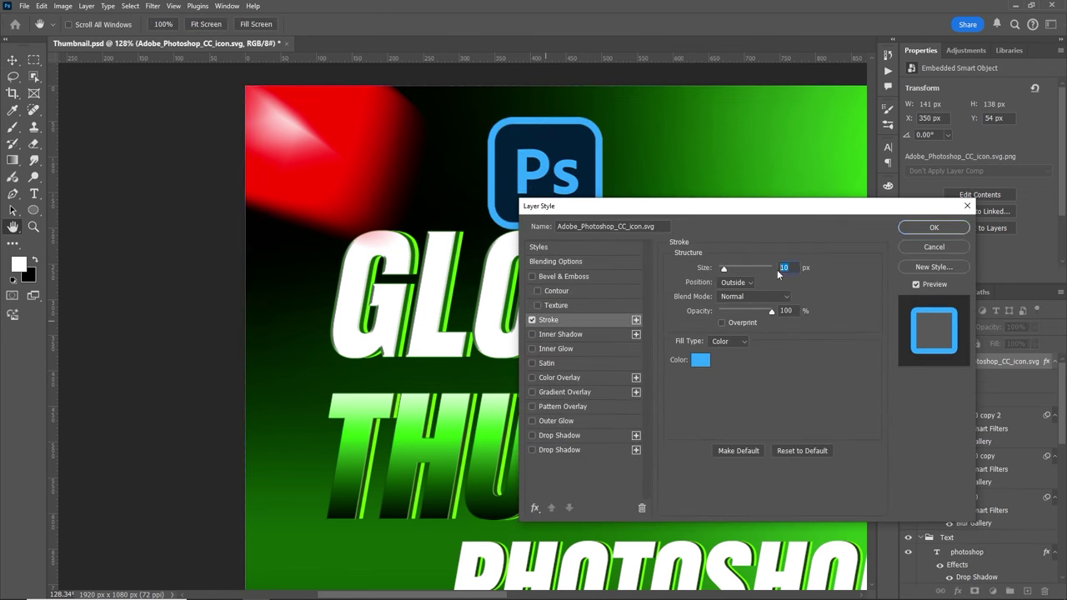
pyautogui.write('7')
pyautogui.click(700, 360)
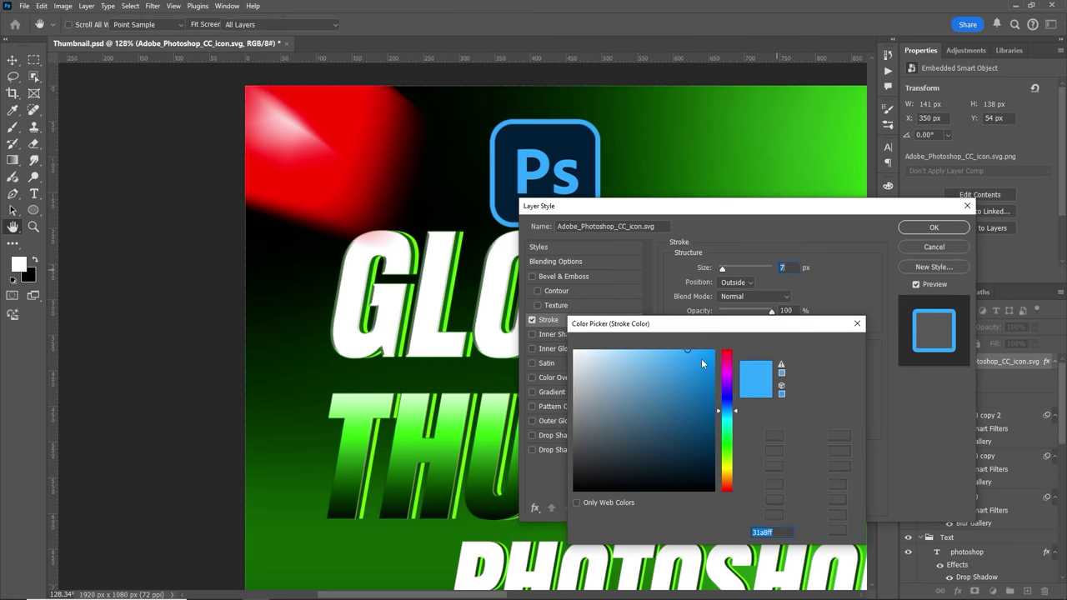
pyautogui.click(831, 344)
pyautogui.click(936, 228)
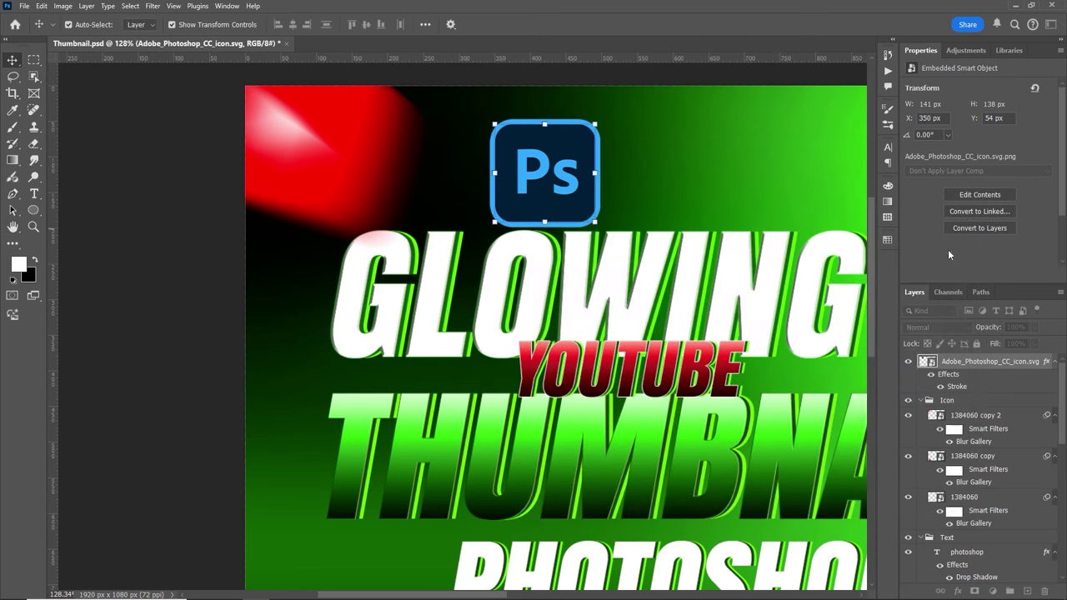
# Rasterize the Photoshop icon together with its layer style and add a layer mask to it
pyautogui.rightClick(1027, 372)
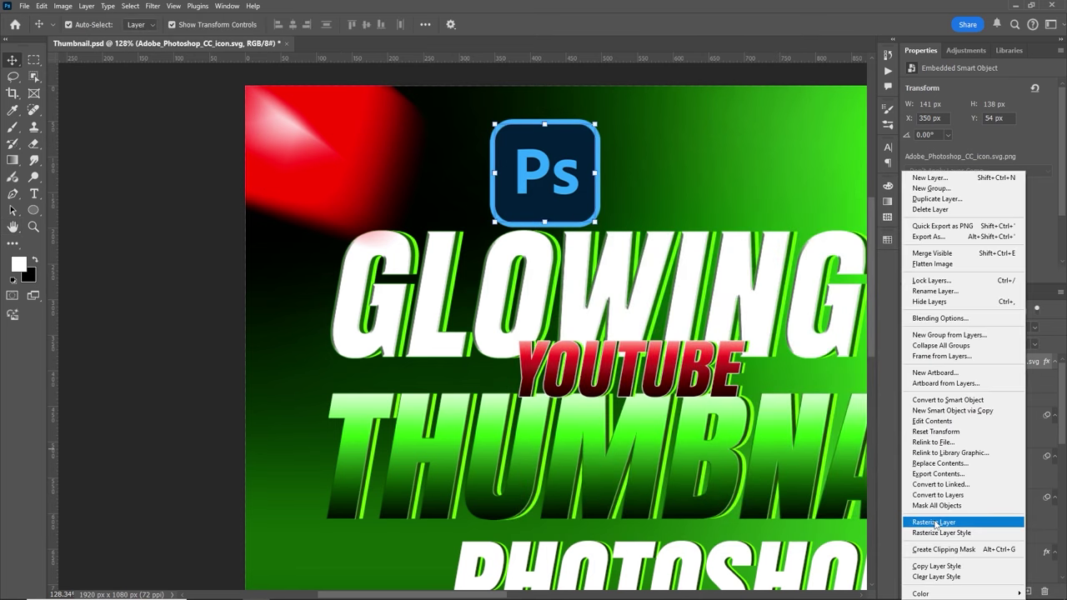
pyautogui.click(935, 522)
pyautogui.scroll(-2, 610, 165)
pyautogui.moveTo(610, 165); pyautogui.dragTo(591, 157)
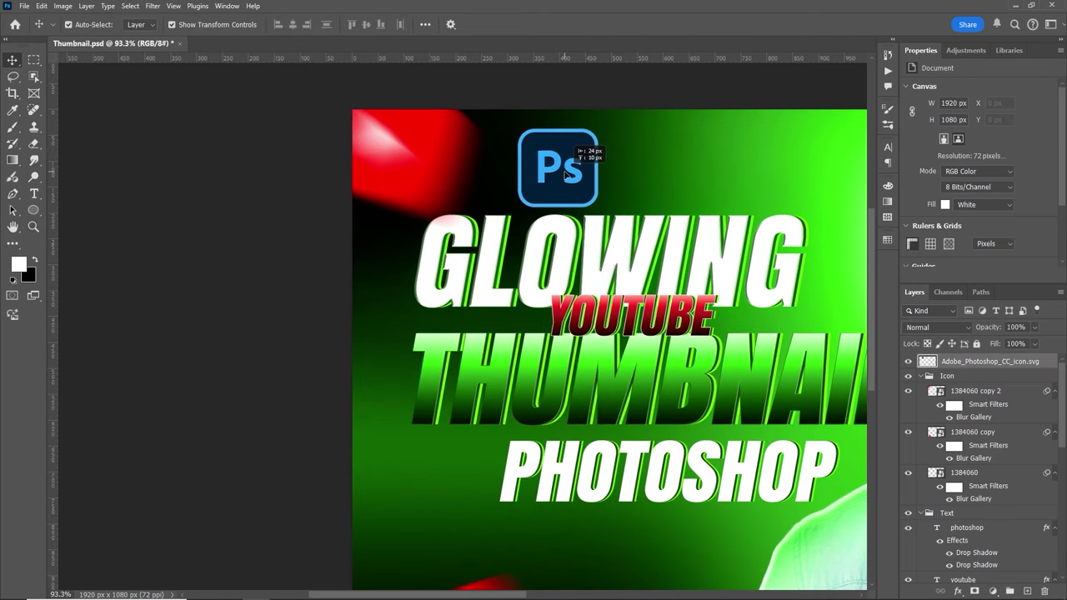
pyautogui.click(975, 591)
# Move the Photoshop icon to just before the word PHOTOSHOP and tilt it slightly clockwise
pyautogui.click(927, 362)
pyautogui.scroll(-3, 351, 277)
pyautogui.moveTo(478, 219); pyautogui.dragTo(414, 385)
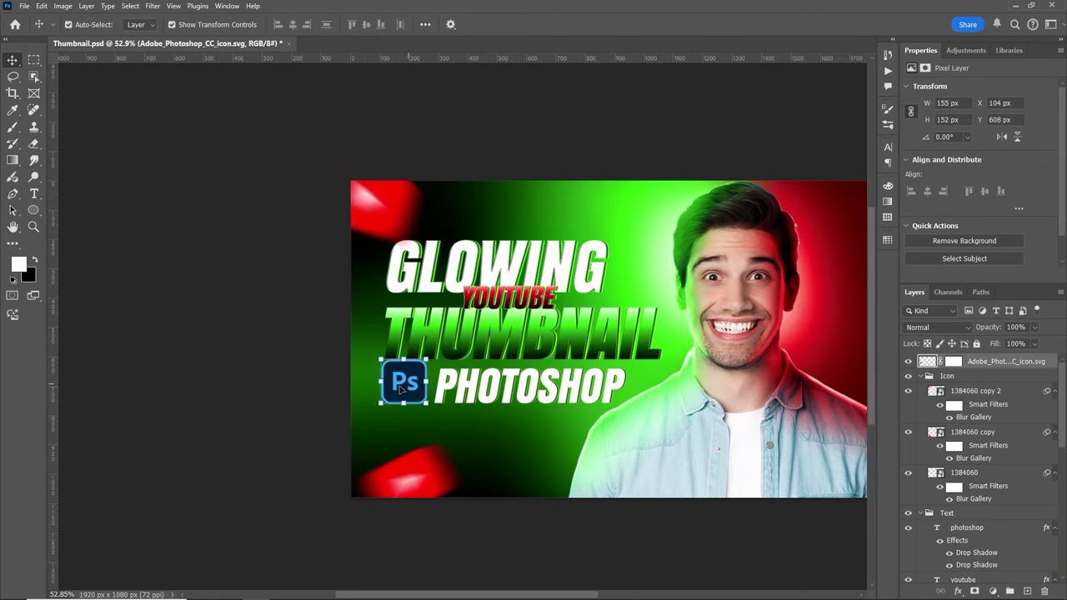
pyautogui.scroll(6, 396, 387)
pyautogui.moveTo(488, 435); pyautogui.dragTo(503, 450)
pyautogui.moveTo(437, 432); pyautogui.dragTo(440, 416)
pyautogui.moveTo(526, 269); pyautogui.dragTo(535, 281)
pyautogui.press('Return')
# Fade the Photoshop icon's upper part with a linear gradient on its mask, invert the mask, and reselect the icon's image
pyautogui.click(950, 364)
pyautogui.press('g')
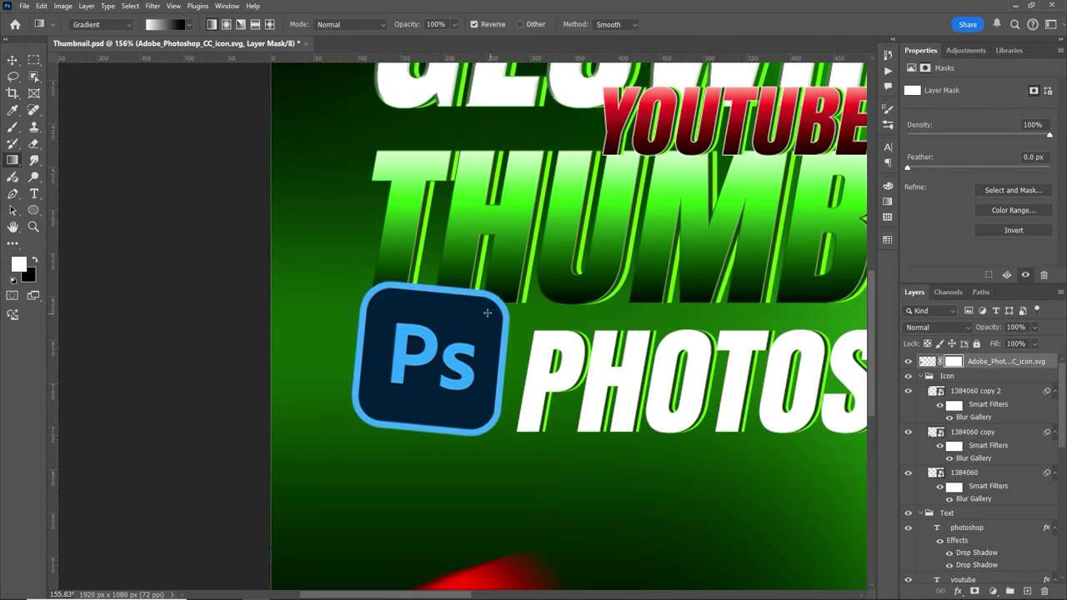
pyautogui.moveTo(449, 284)
pyautogui.mouseDown()
pyautogui.moveTo(427, 366)
pyautogui.moveTo(429, 296)
pyautogui.moveTo(418, 378)
pyautogui.mouseUp()
pyautogui.hotkey('ctrl', 'i')
pyautogui.press('v')
pyautogui.hotkey('ctrl', '0')
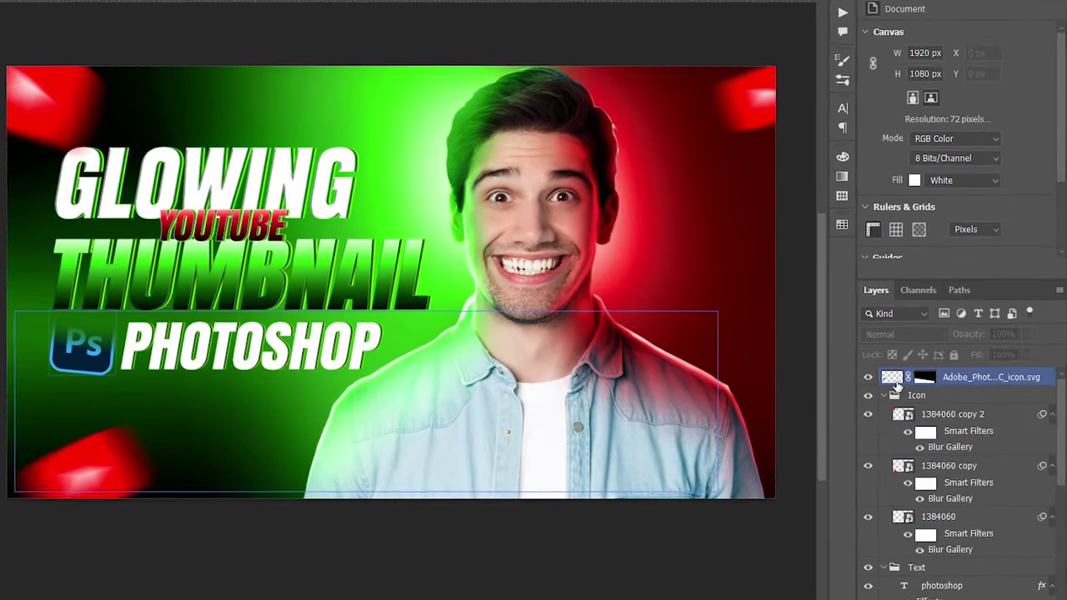
pyautogui.click(896, 384)
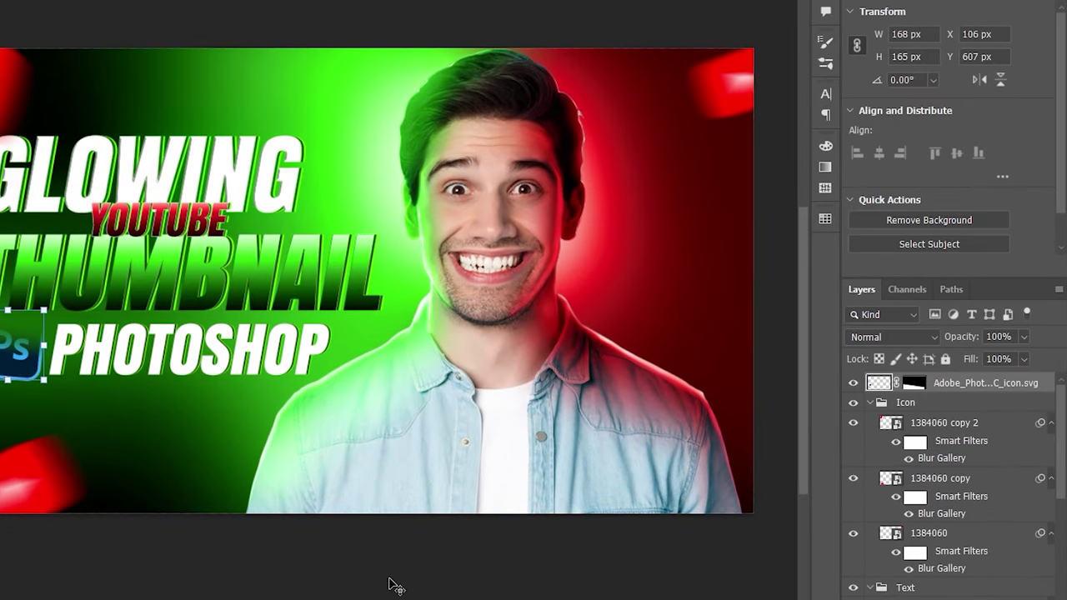
# Duplicate the Photoshop icon, remove the copy's layer mask, and move the copy above the word GLOWING near the canvas's upper edge
pyautogui.hotkey('ctrl', 'j')
pyautogui.rightClick(913, 384)
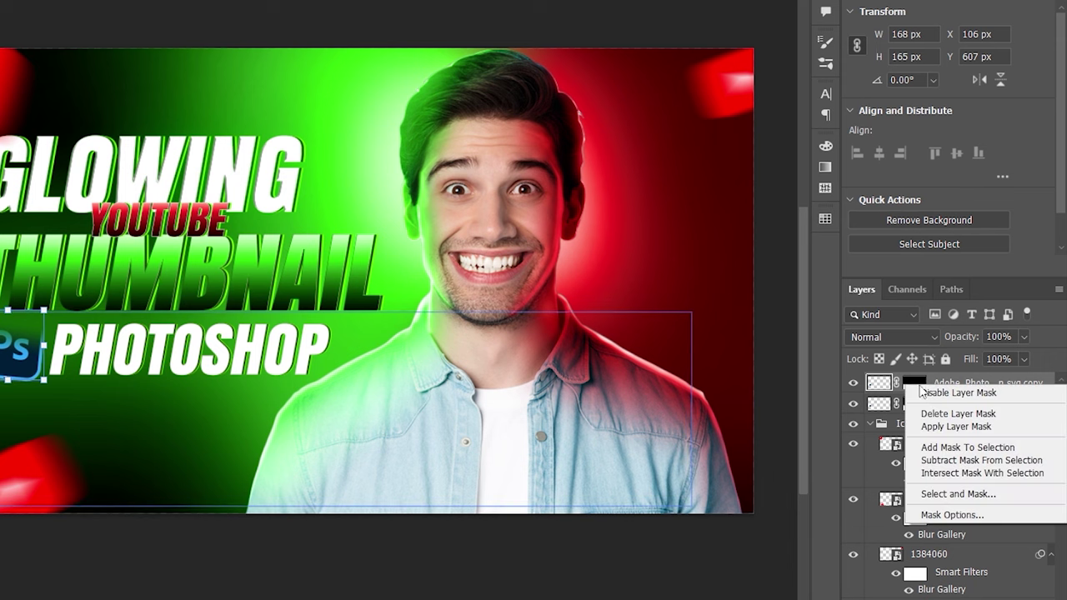
pyautogui.click(950, 428)
pyautogui.moveTo(24, 360); pyautogui.dragTo(337, 127)
# Try a Perspective transform on the icon copy above GLOWING
pyautogui.rightClick(316, 125)
pyautogui.click(364, 205)
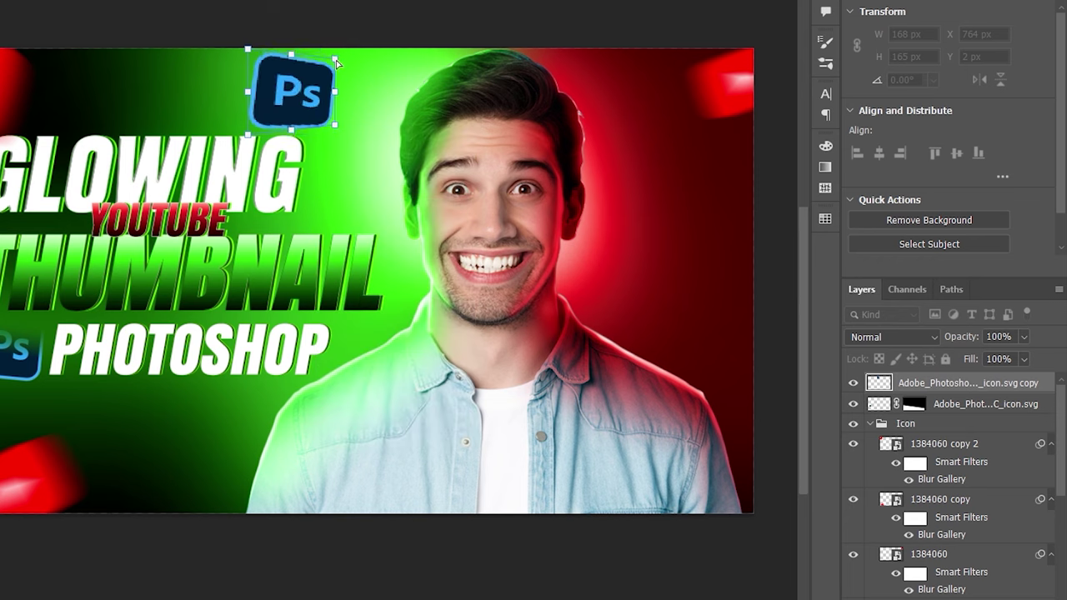
pyautogui.moveTo(336, 60); pyautogui.dragTo(335, 66)
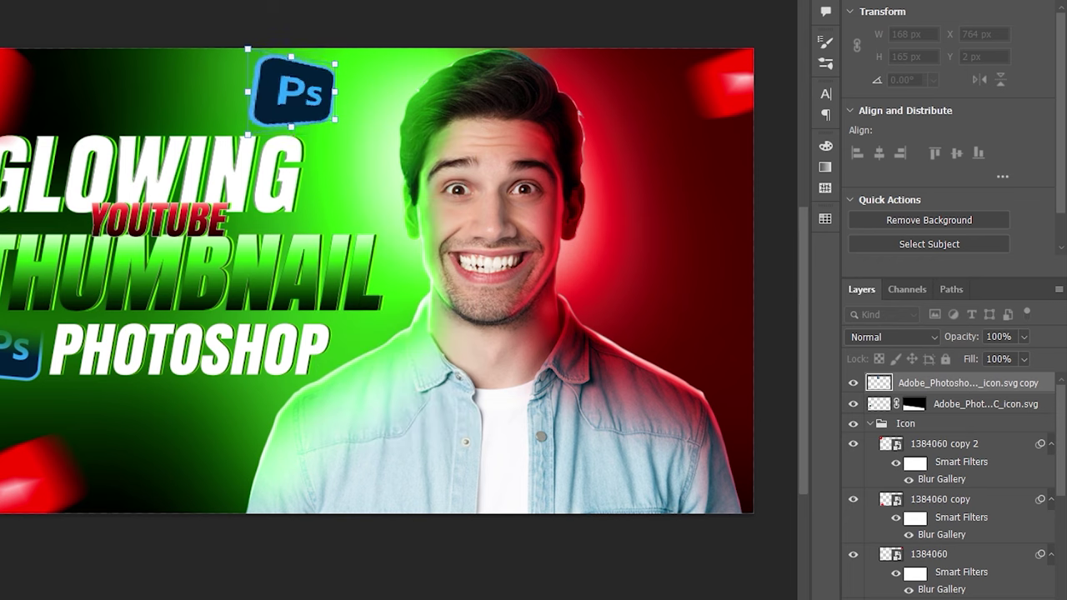
pyautogui.press('Return')
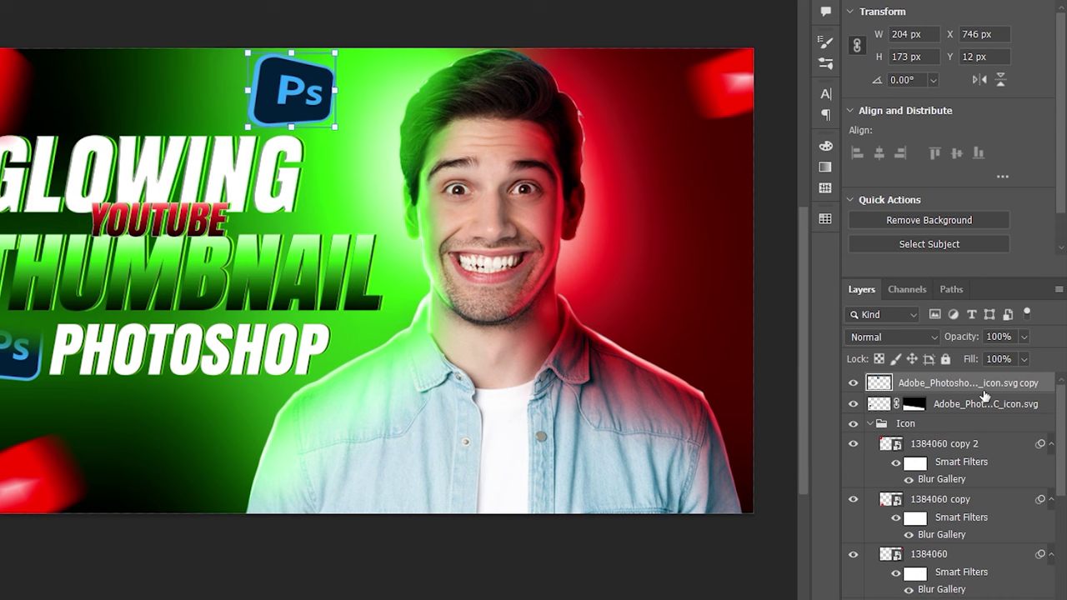
pyautogui.click(400, 555)
pyautogui.hotkey('ctrl', 'z')
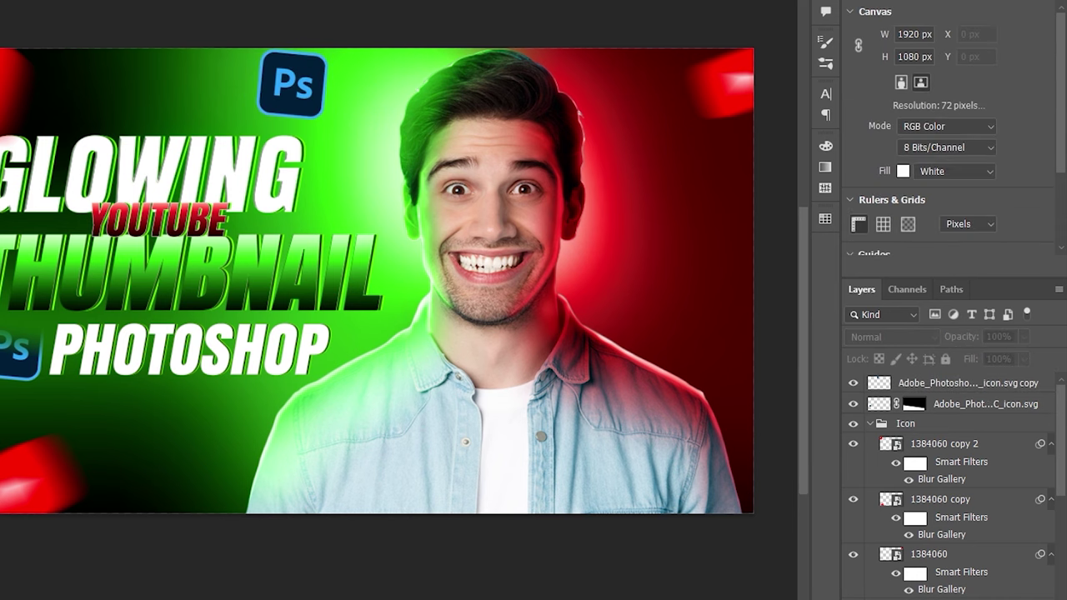
# Duplicate the icon copy twice and hide the two new duplicates
pyautogui.click(916, 388)
pyautogui.hotkey('ctrl', 'j')
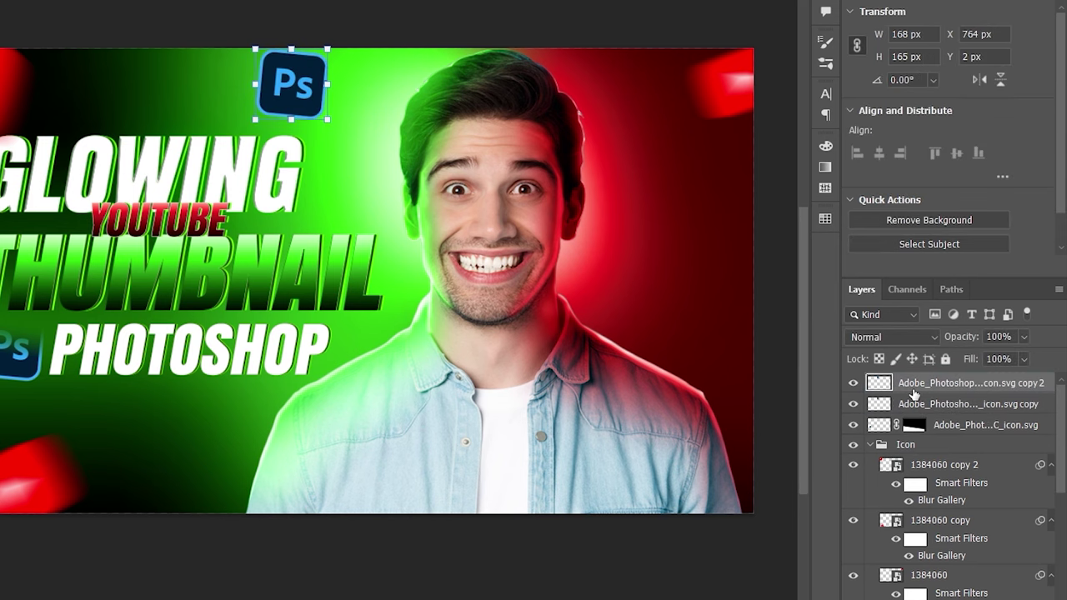
pyautogui.hotkey('ctrl', 'j')
pyautogui.click(908, 362)
pyautogui.click(908, 377)
# Apply a Perspective transform to the first icon copy above GLOWING, widening its base and skewing its shape
pyautogui.click(948, 395)
pyautogui.hotkey('ctrl', 't')
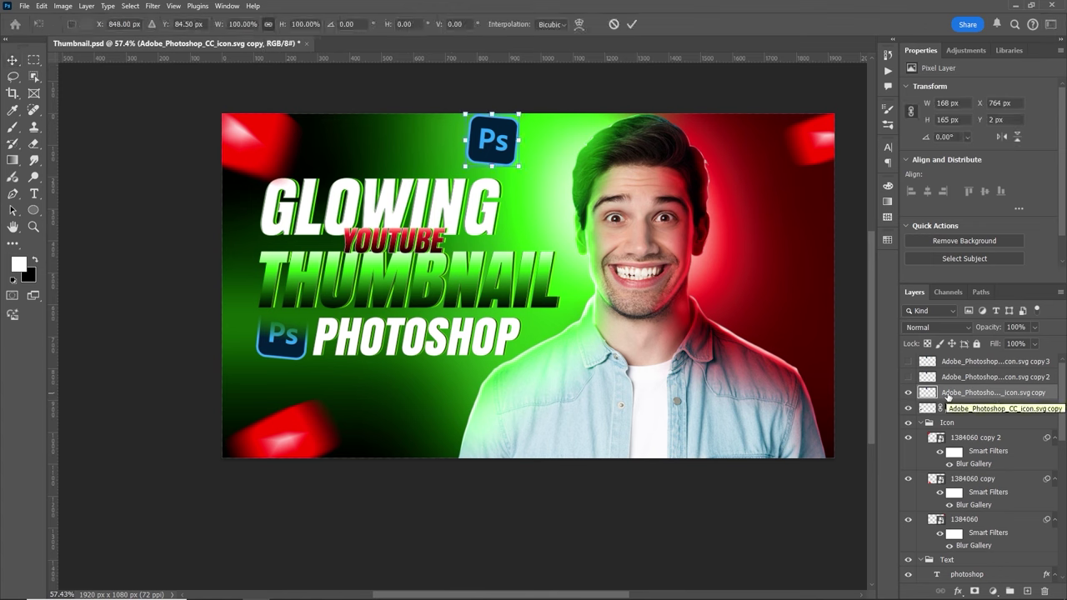
pyautogui.rightClick(489, 128)
pyautogui.click(515, 190)
pyautogui.moveTo(466, 167); pyautogui.dragTo(454, 179)
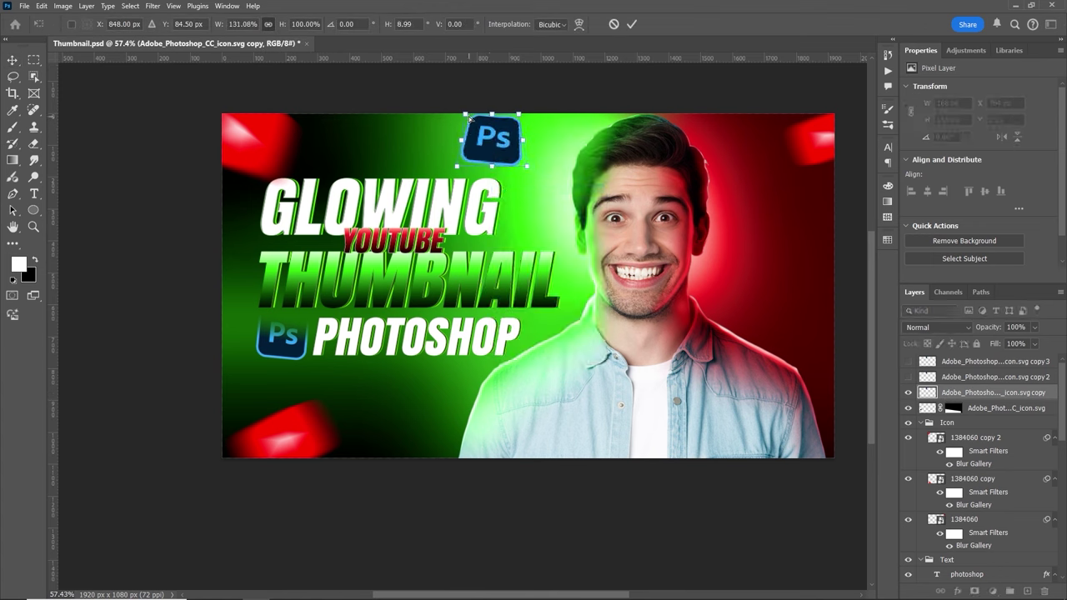
pyautogui.moveTo(467, 116); pyautogui.dragTo(582, 384)
pyautogui.rightClick(509, 137)
pyautogui.click(535, 199)
pyautogui.click(633, 26)
# Show the second icon copy and place it at the canvas's lower edge beneath the word PHOTOSHOP
pyautogui.click(548, 86)
pyautogui.click(962, 377)
pyautogui.click(908, 378)
# Try a strong Perspective transform that enlarges the second icon copy and widens its base
pyautogui.rightClick(491, 413)
pyautogui.click(531, 236)
pyautogui.hotkey('ctrl', 'z')
pyautogui.moveTo(518, 458); pyautogui.dragTo(551, 452)
pyautogui.rightClick(498, 430)
pyautogui.click(531, 255)
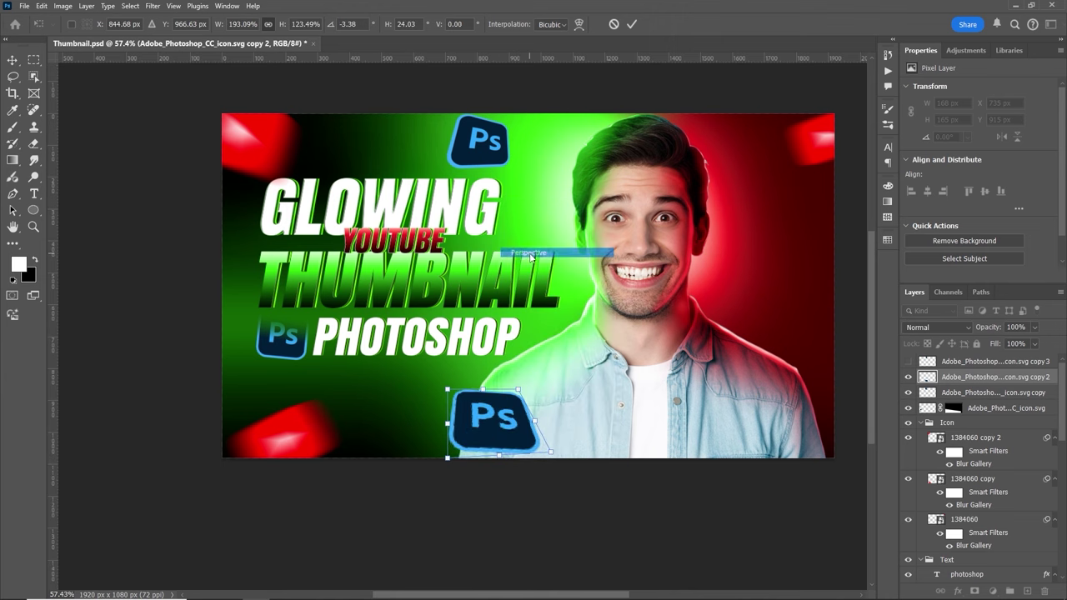
pyautogui.moveTo(448, 458); pyautogui.dragTo(429, 460)
pyautogui.moveTo(447, 390); pyautogui.dragTo(458, 389)
pyautogui.moveTo(496, 426); pyautogui.dragTo(496, 417)
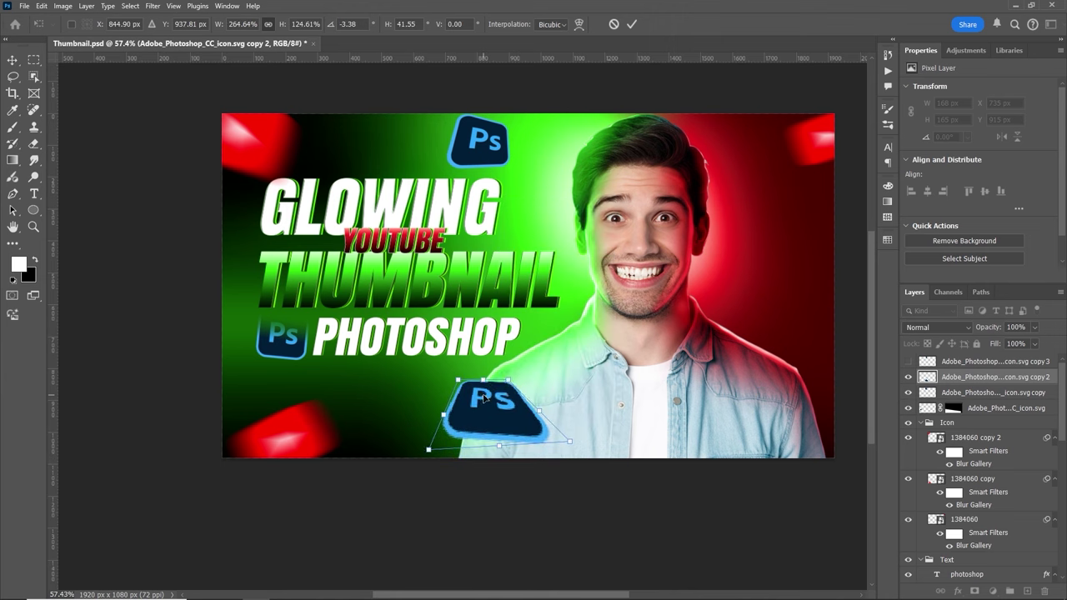
pyautogui.click(632, 24)
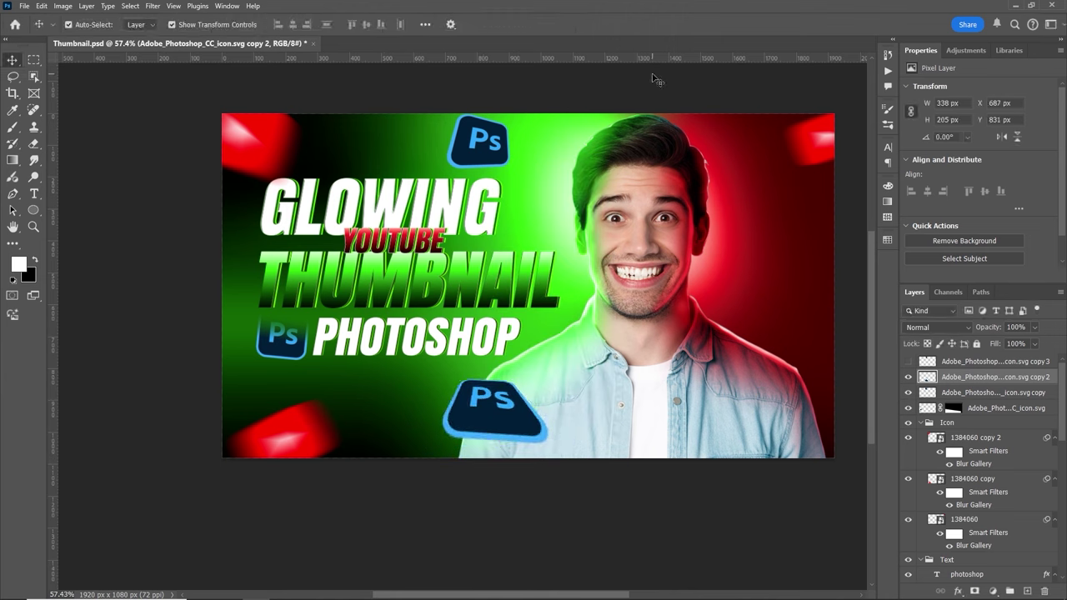
pyautogui.hotkey('ctrl', 'z')
pyautogui.hotkey('ctrl', 'z')
# Apply a mild Perspective transform to the second icon copy, widening its base, and raise it about 52 px
pyautogui.click(944, 381)
pyautogui.hotkey('ctrl', 't')
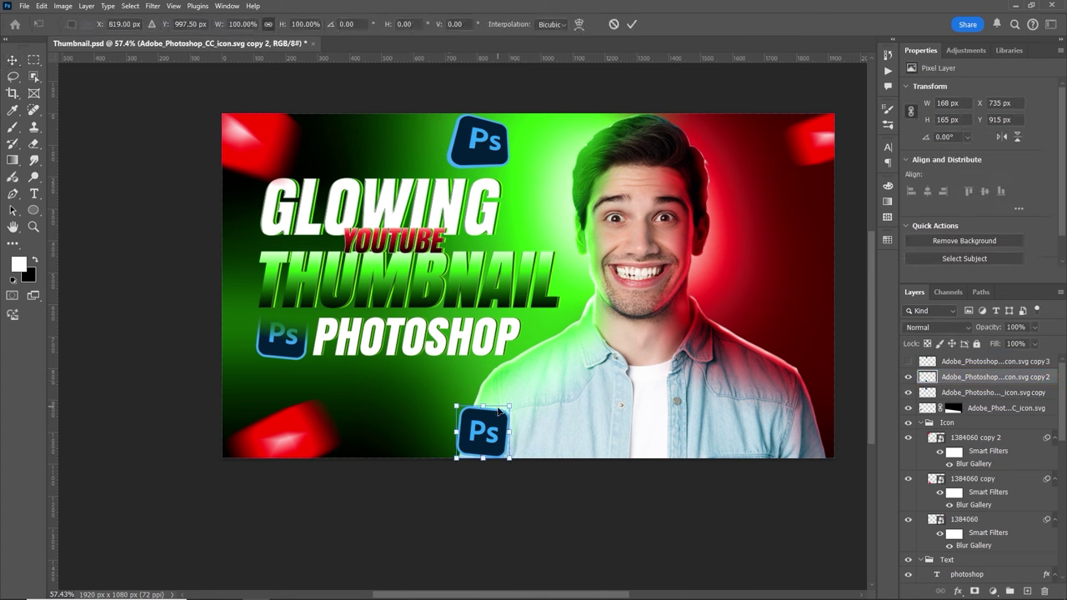
pyautogui.rightClick(486, 420)
pyautogui.click(515, 248)
pyautogui.moveTo(509, 458); pyautogui.dragTo(521, 458)
pyautogui.moveTo(503, 450); pyautogui.dragTo(501, 433)
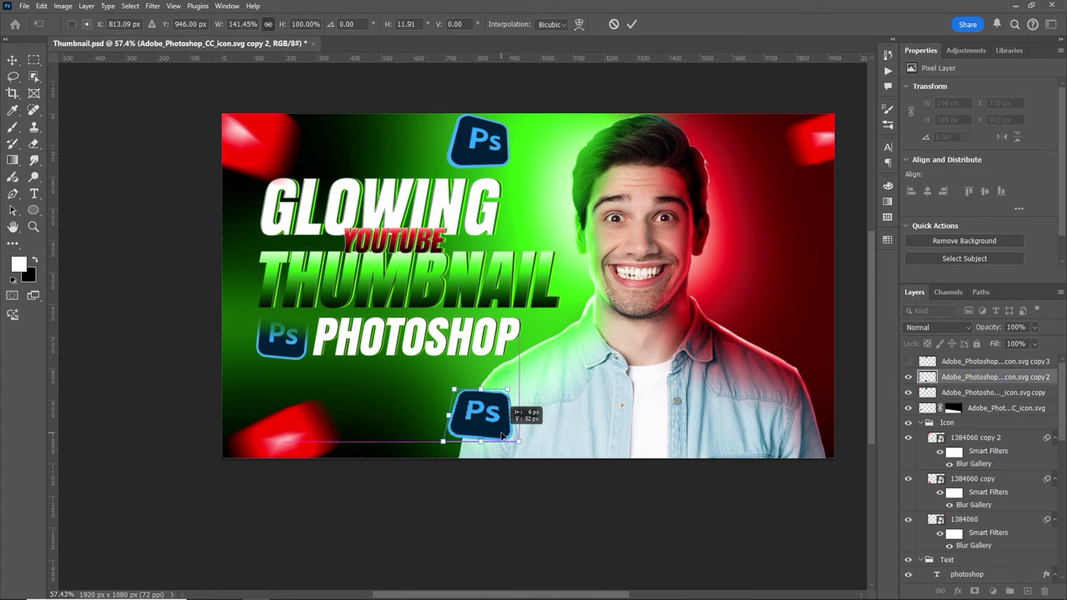
pyautogui.click(635, 25)
# Show the third icon copy, move it beside the man's shoulder on the red side, and distort it in perspective
pyautogui.click(929, 361)
pyautogui.click(909, 362)
pyautogui.moveTo(491, 148); pyautogui.dragTo(800, 399)
pyautogui.hotkey('ctrl', 't')
pyautogui.moveTo(806, 368); pyautogui.dragTo(786, 288)
pyautogui.rightClick(802, 345)
pyautogui.click(834, 405)
pyautogui.click(630, 26)
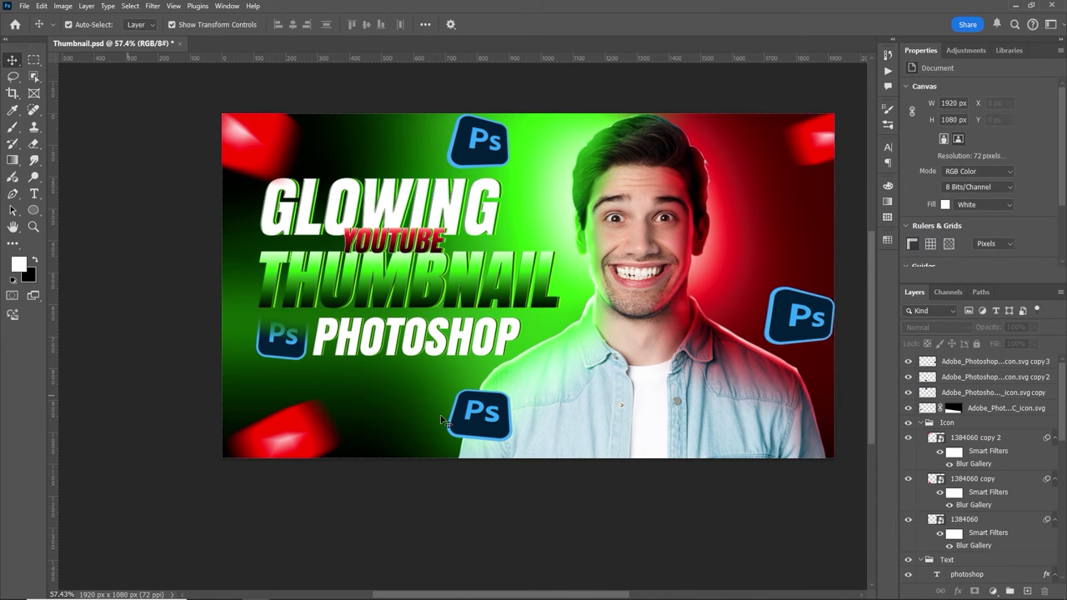
# Start a Path Blur on the icon copy above GLOWING with 55% speed and 3% taper, and draw a blur path across it
pyautogui.click(909, 392)
pyautogui.click(908, 393)
pyautogui.click(946, 393)
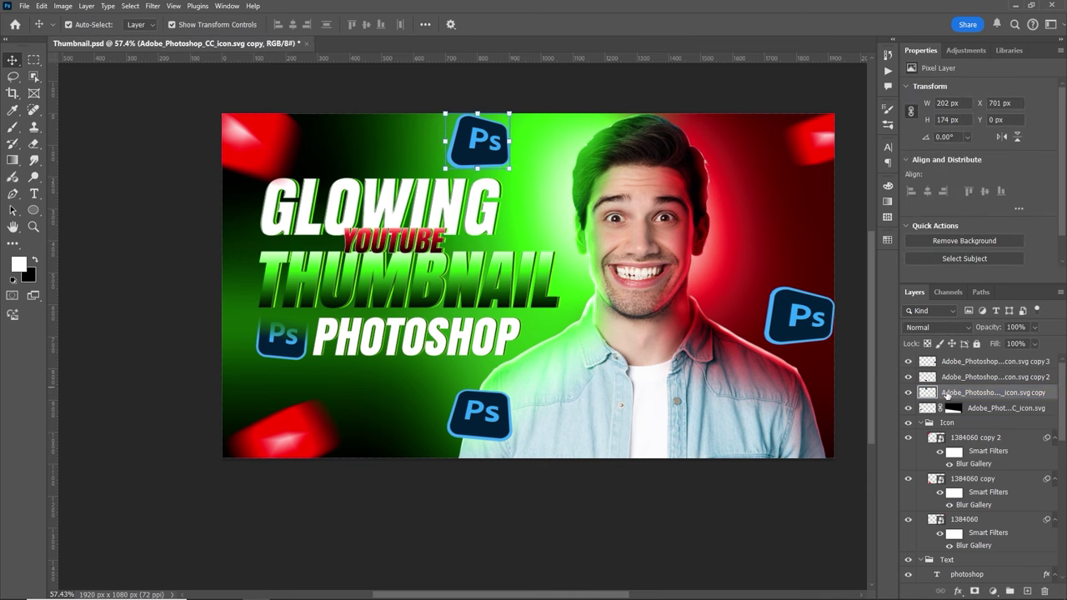
pyautogui.click(153, 6)
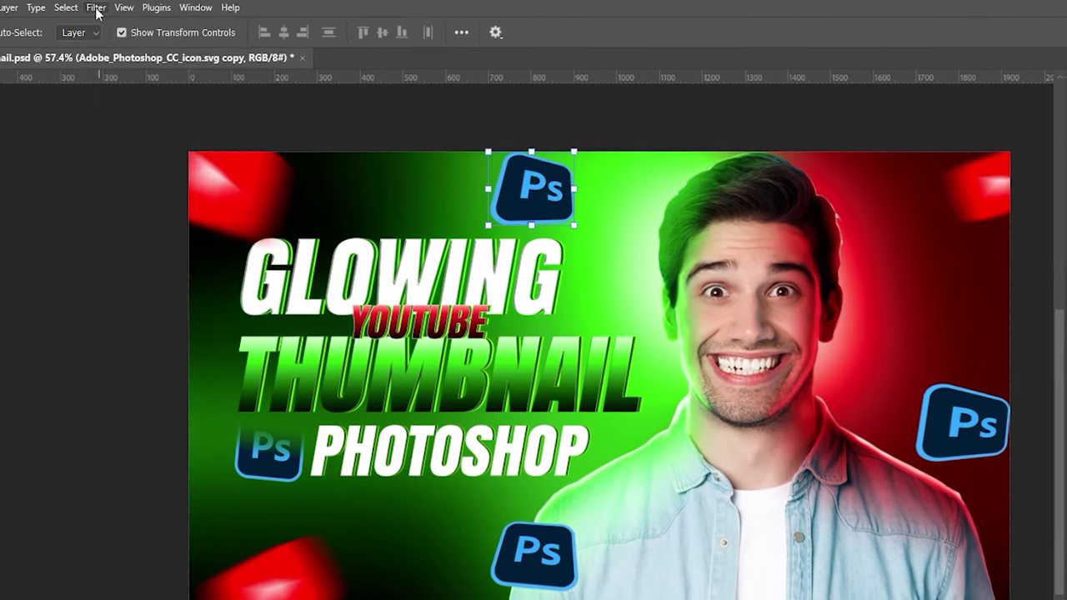
pyautogui.click(153, 6)
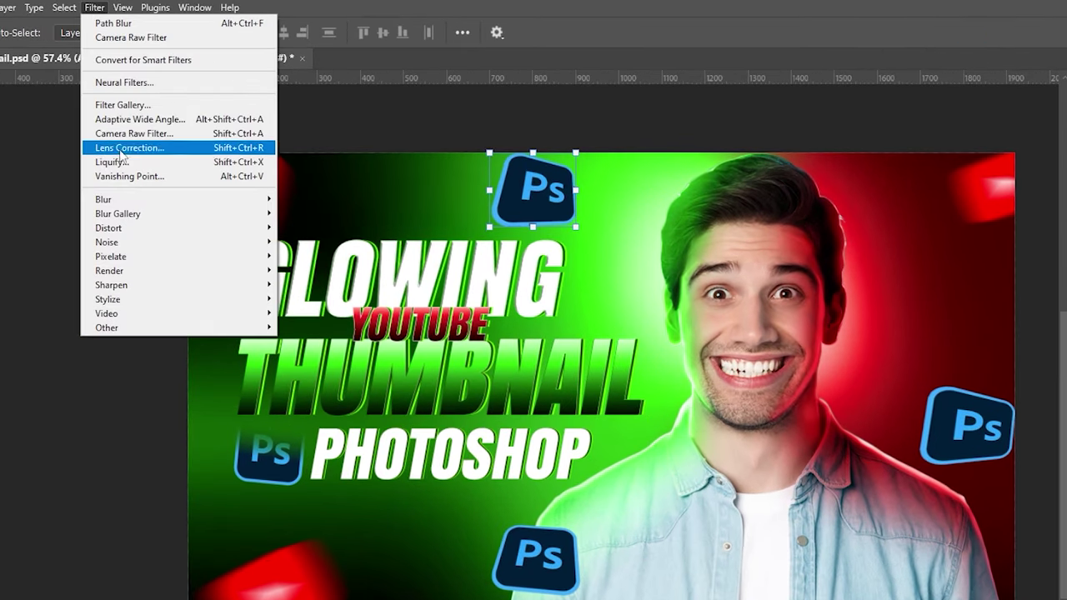
pyautogui.moveTo(125, 214)
pyautogui.click(309, 256)
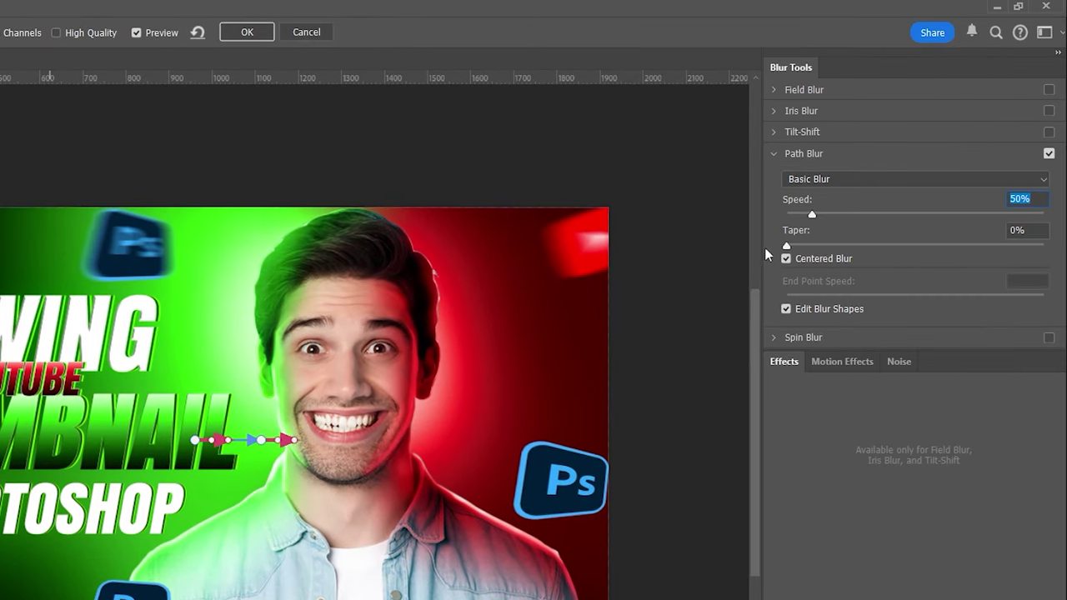
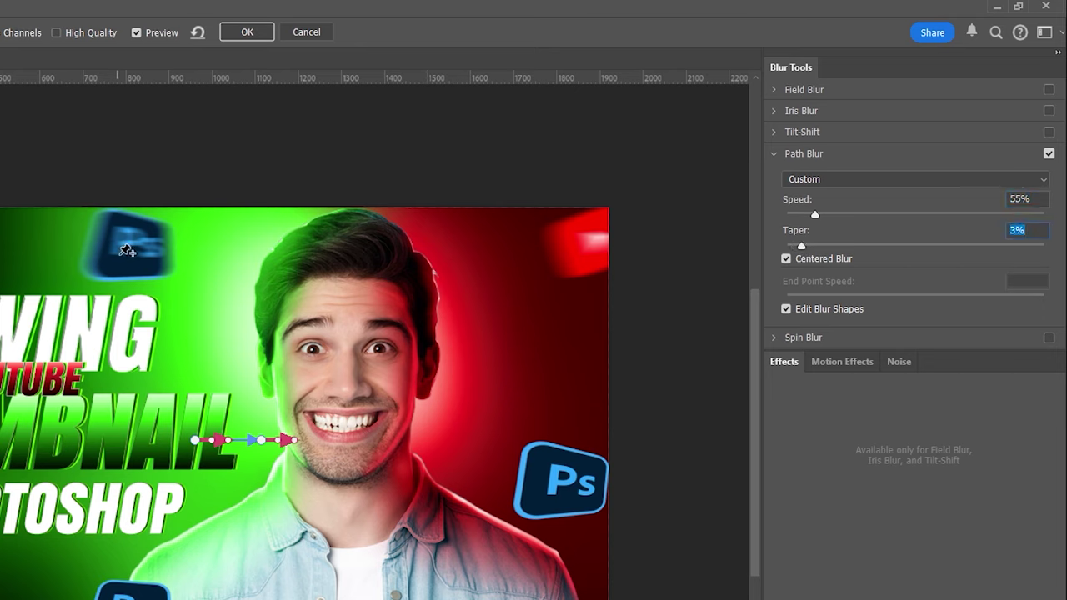
pyautogui.moveTo(159, 250)
pyautogui.mouseDown()
pyautogui.moveTo(143, 280)
pyautogui.moveTo(160, 242)
pyautogui.mouseUp()
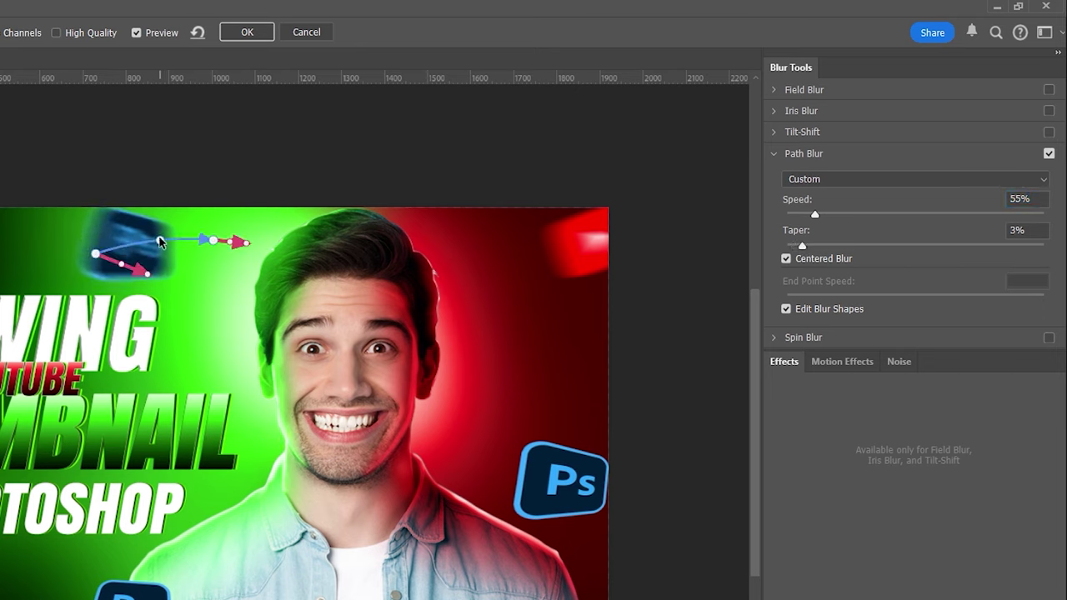
pyautogui.moveTo(143, 288); pyautogui.dragTo(39, 265)
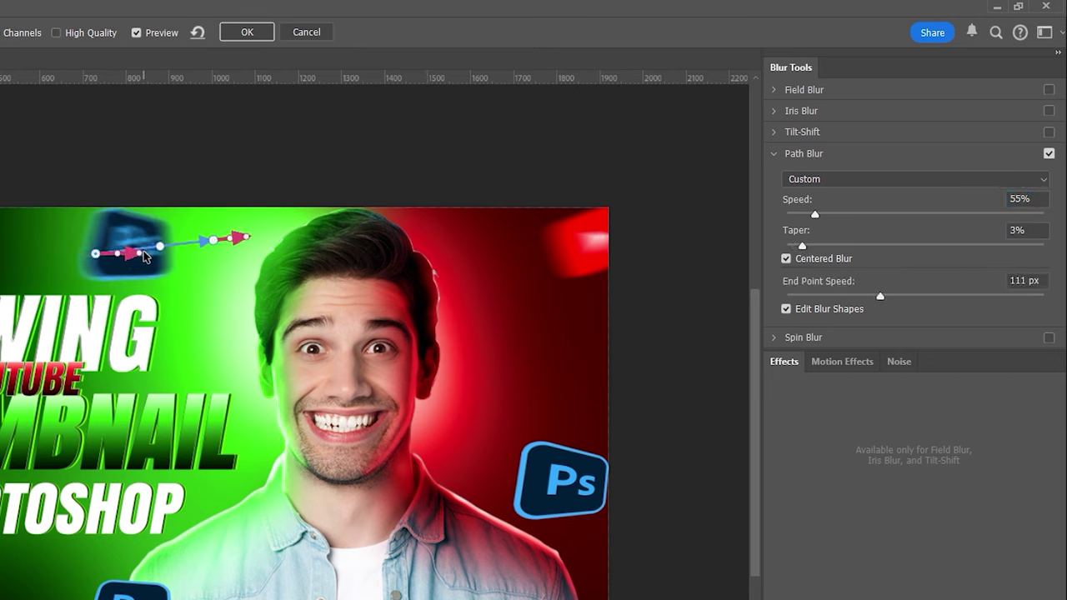
# Lower the path blur's speed to about 38%, bend its path slightly, and apply the blur to the icon above GLOWING
pyautogui.moveTo(815, 214); pyautogui.dragTo(801, 216)
pyautogui.moveTo(155, 259)
pyautogui.mouseDown()
pyautogui.moveTo(133, 244)
pyautogui.moveTo(167, 262)
pyautogui.mouseUp()
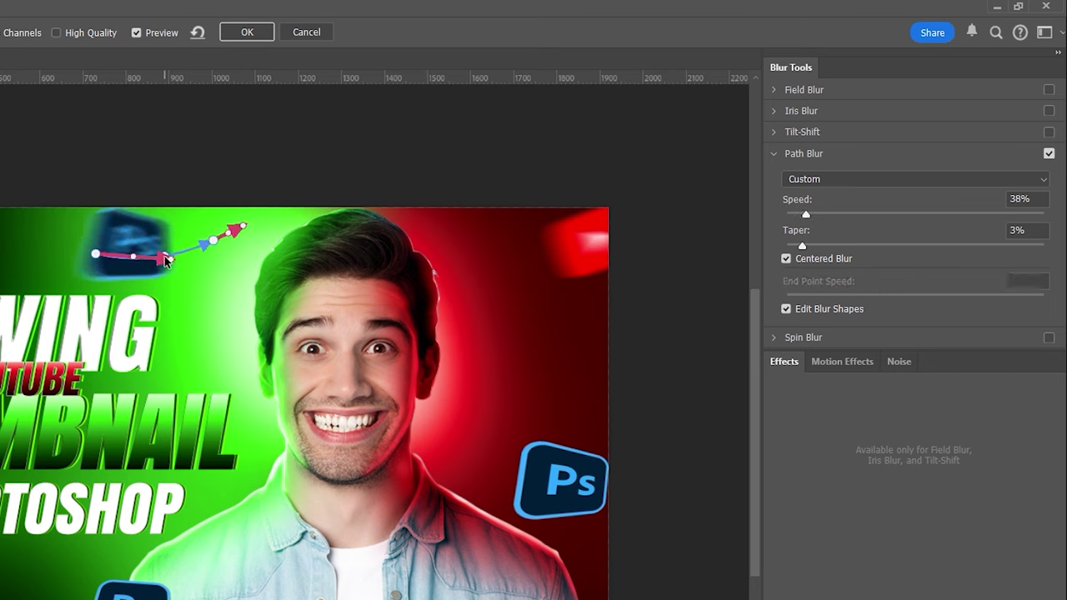
pyautogui.click(786, 258)
pyautogui.click(786, 309)
pyautogui.moveTo(802, 245); pyautogui.dragTo(798, 218)
pyautogui.click(259, 34)
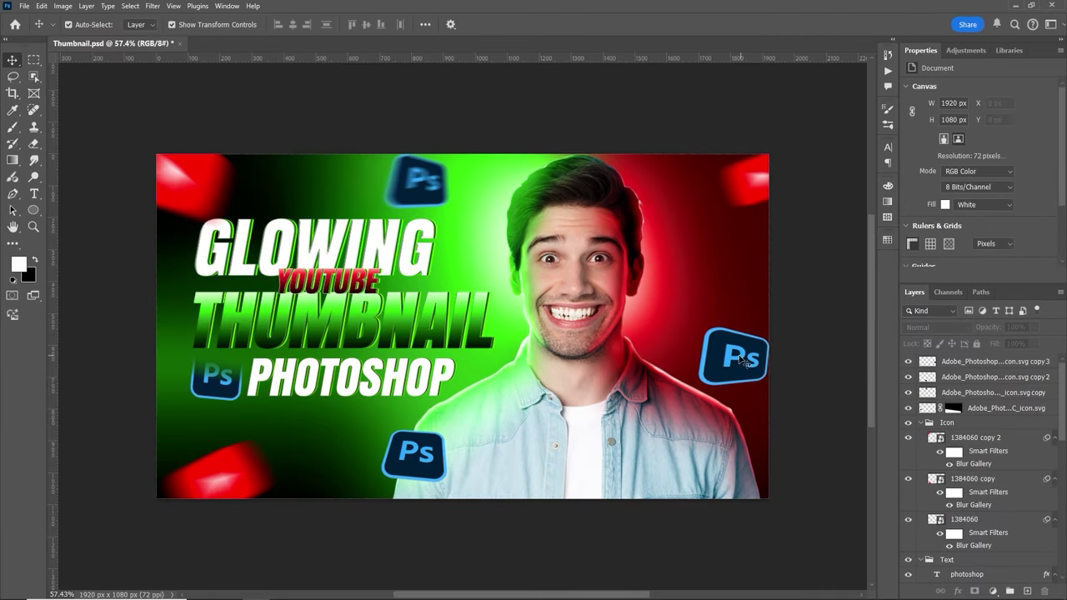
# Apply a Path Blur to the third icon copy on the red side with about 55% speed and 5% taper
pyautogui.click(0, 6)
pyautogui.click(166, 17)
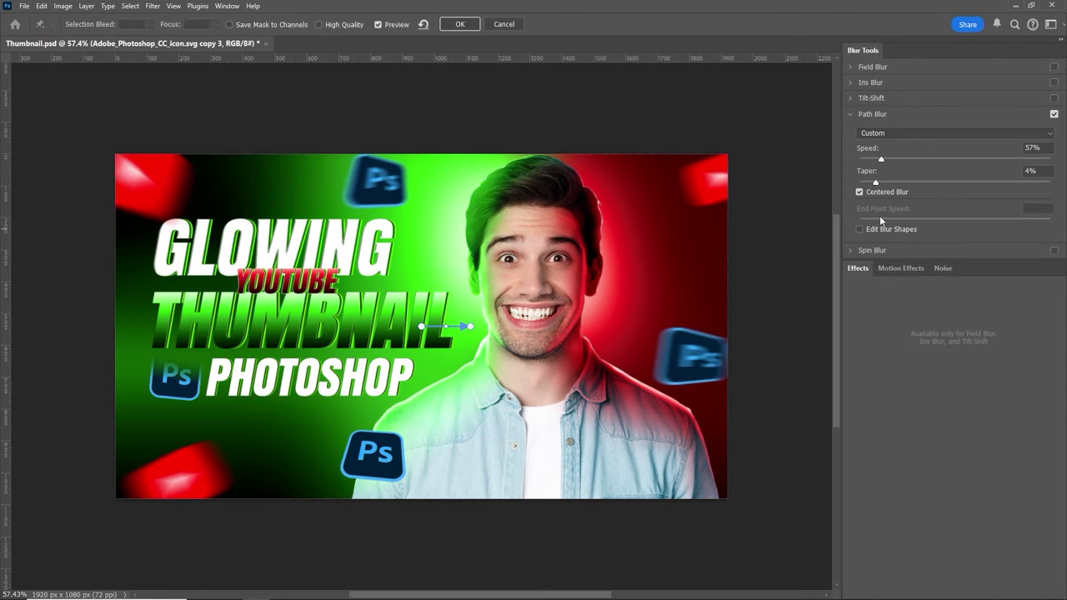
pyautogui.moveTo(901, 159); pyautogui.dragTo(881, 159)
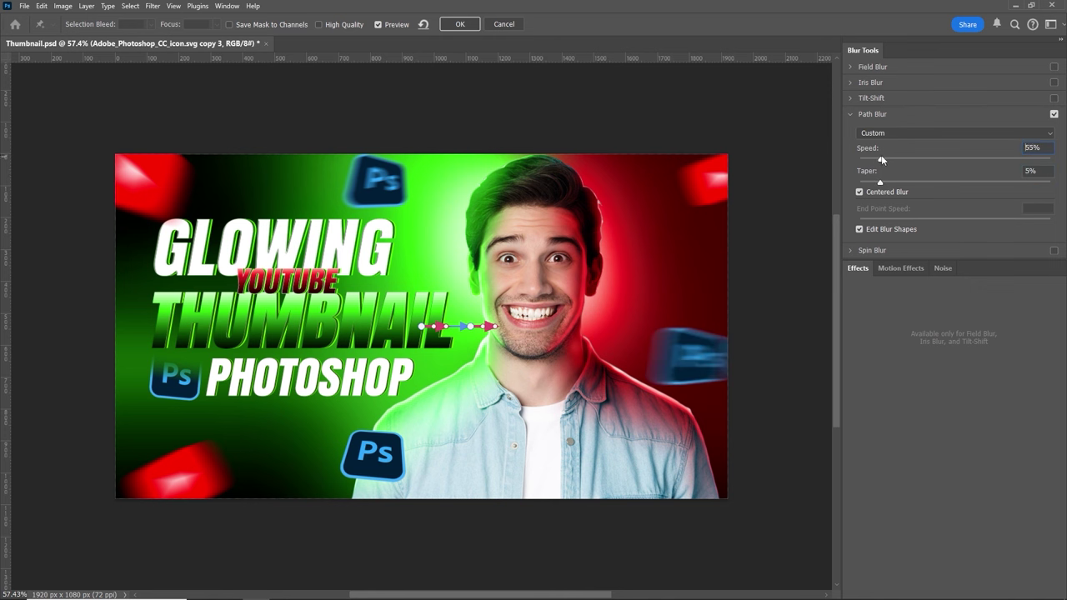
pyautogui.click(459, 24)
# Apply a Path Blur to the second icon copy beneath the text with a reshaped path, 42% speed and 6% taper
pyautogui.click(959, 394)
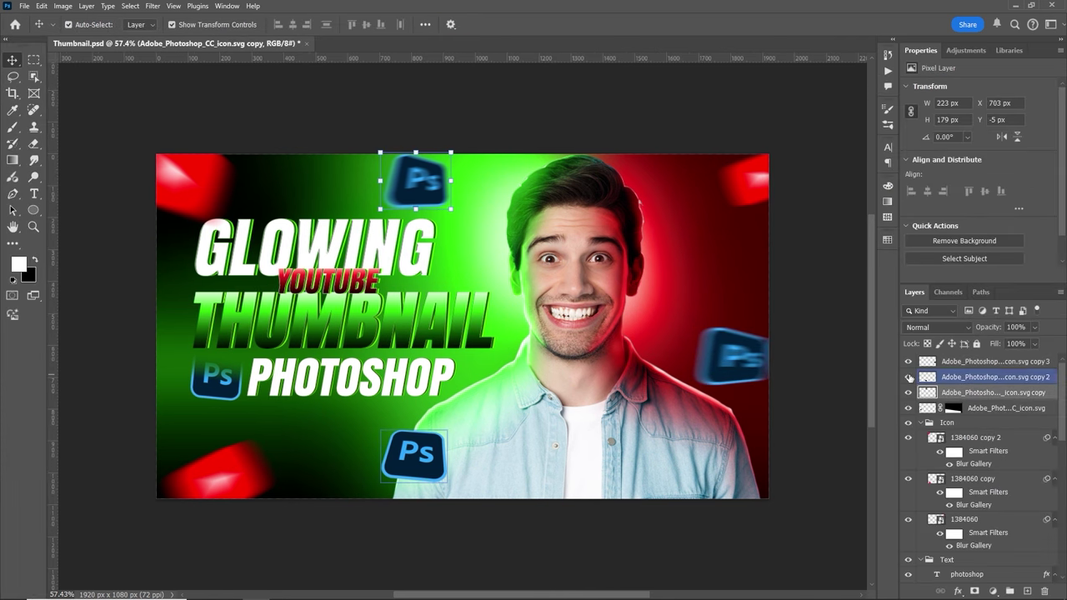
pyautogui.click(958, 379)
pyautogui.click(153, 6)
pyautogui.moveTo(287, 166)
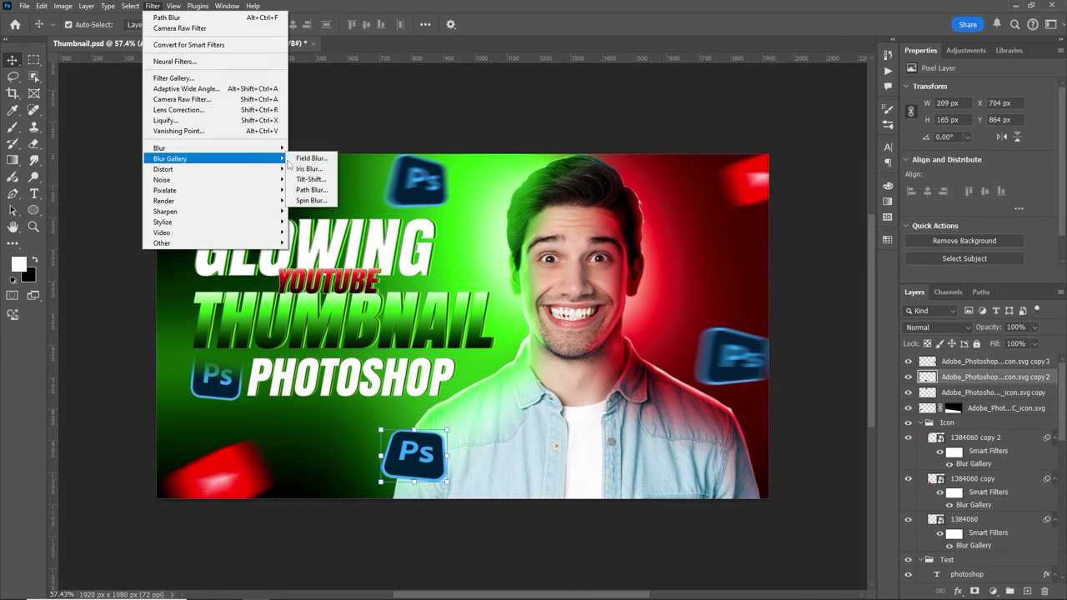
pyautogui.click(311, 189)
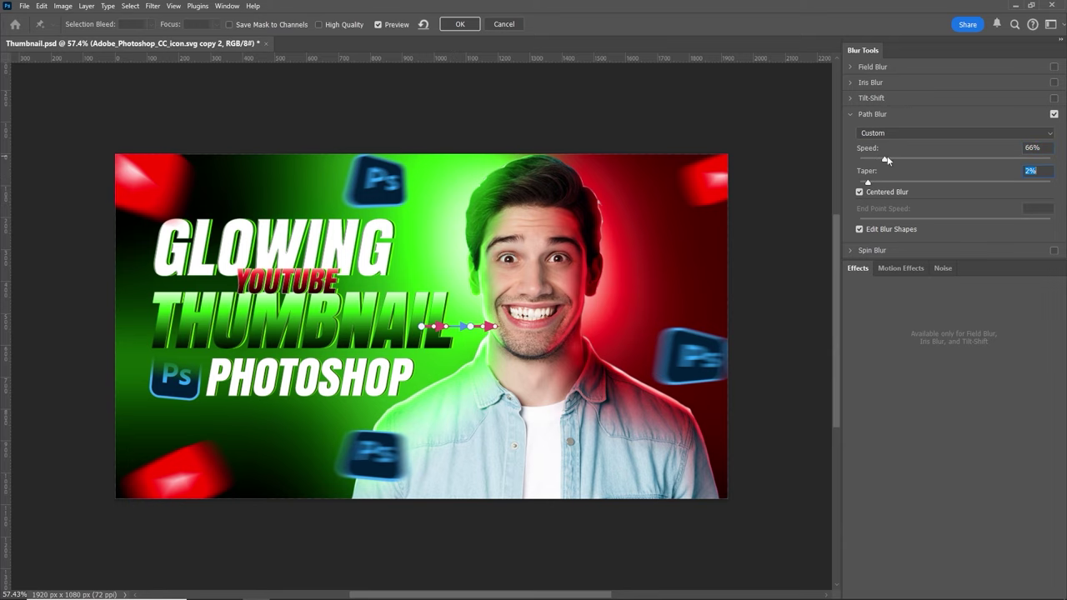
pyautogui.moveTo(458, 286); pyautogui.dragTo(461, 331)
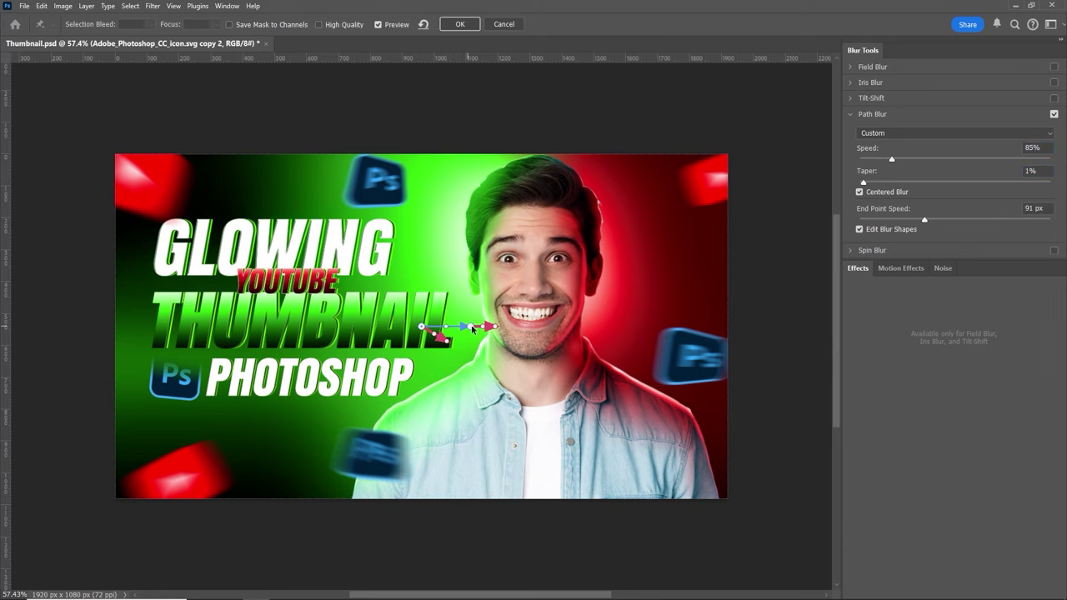
pyautogui.moveTo(882, 159); pyautogui.dragTo(877, 160)
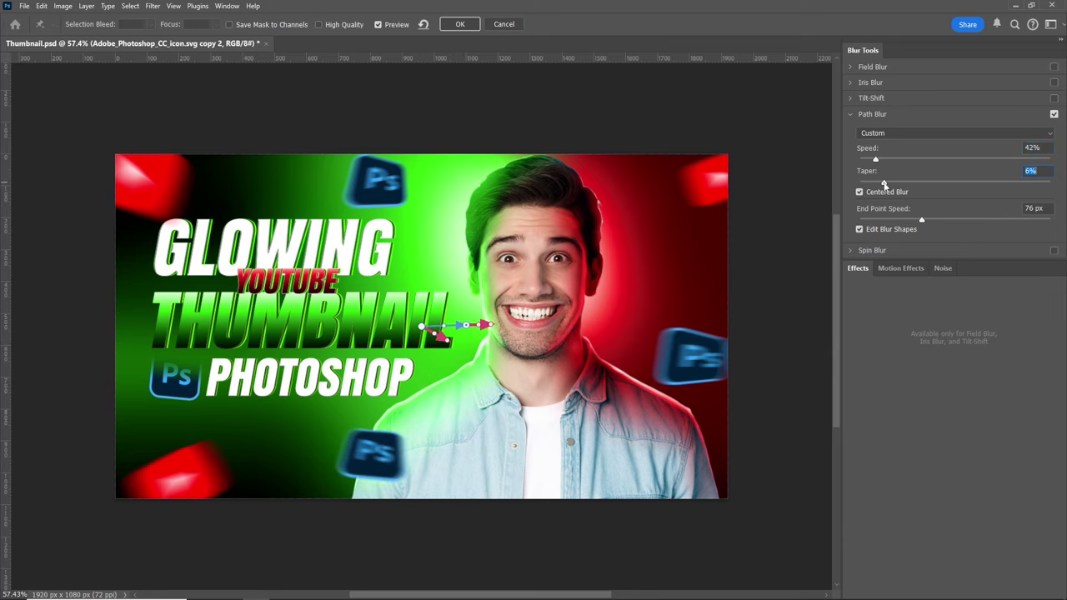
pyautogui.press('Return')
# Move the four Photoshop icon layers into the Icon group and collapse the Icon and Text groups
pyautogui.click(975, 365)
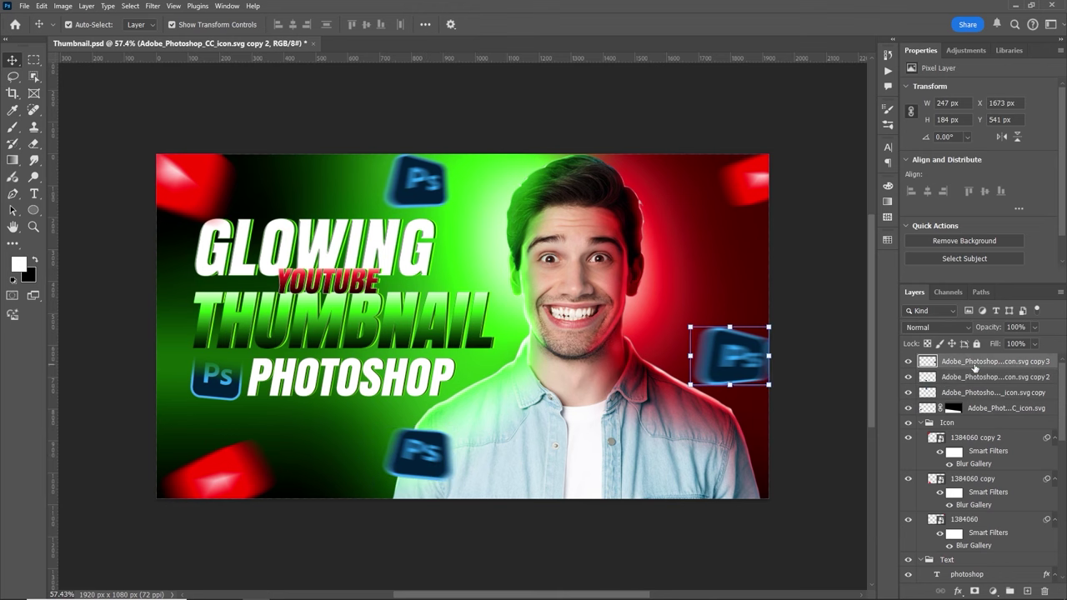
pyautogui.keyDown('shift'); pyautogui.click(989, 408); pyautogui.keyUp('shift')
pyautogui.moveTo(990, 407); pyautogui.dragTo(990, 428)
pyautogui.click(950, 361)
pyautogui.click(921, 361)
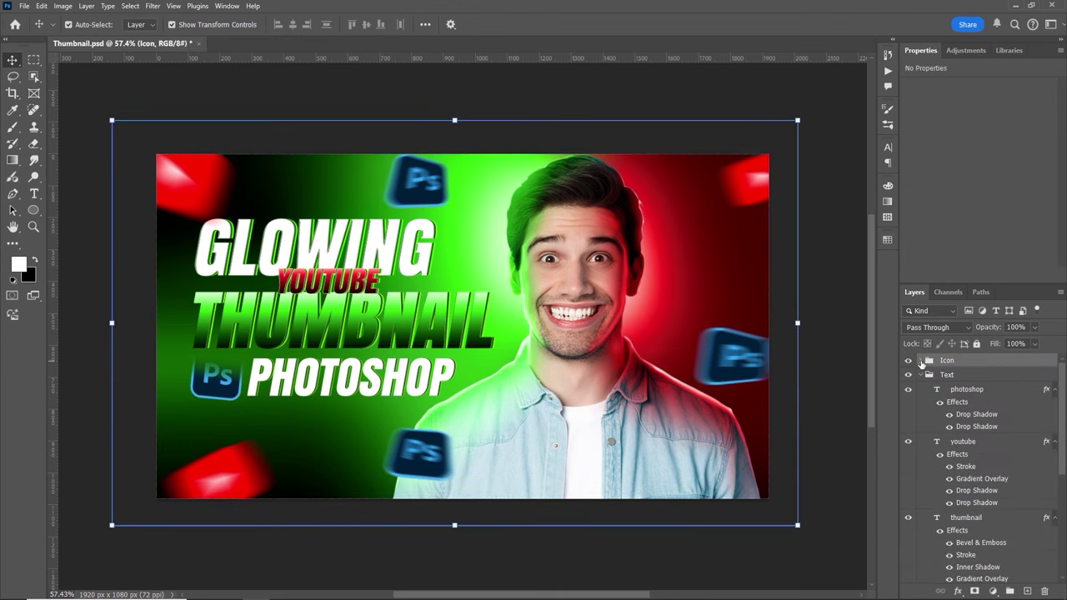
pyautogui.click(921, 374)
pyautogui.click(909, 361)
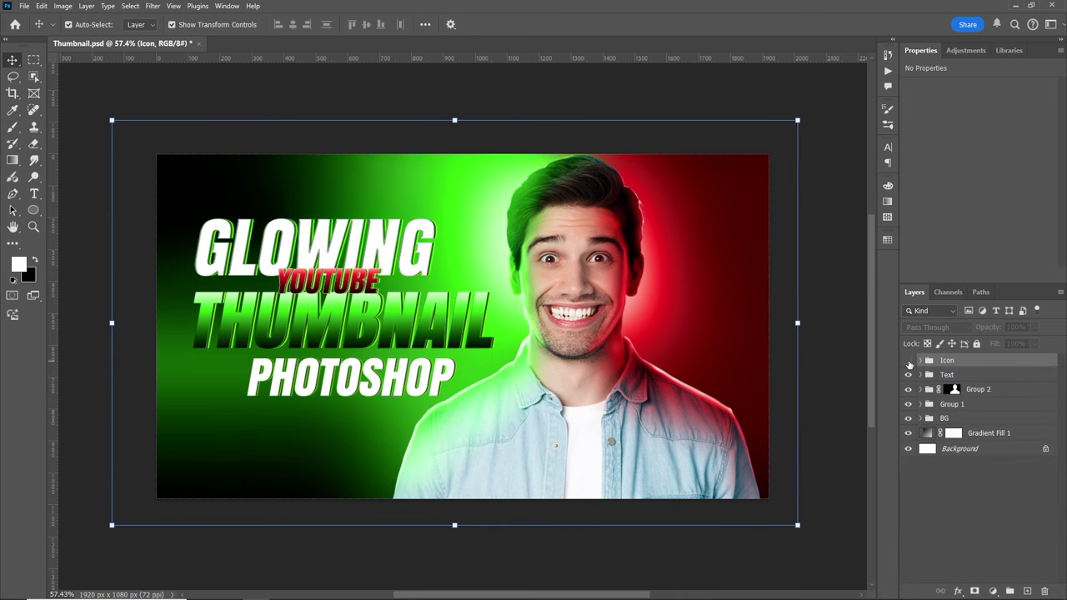
pyautogui.click(908, 361)
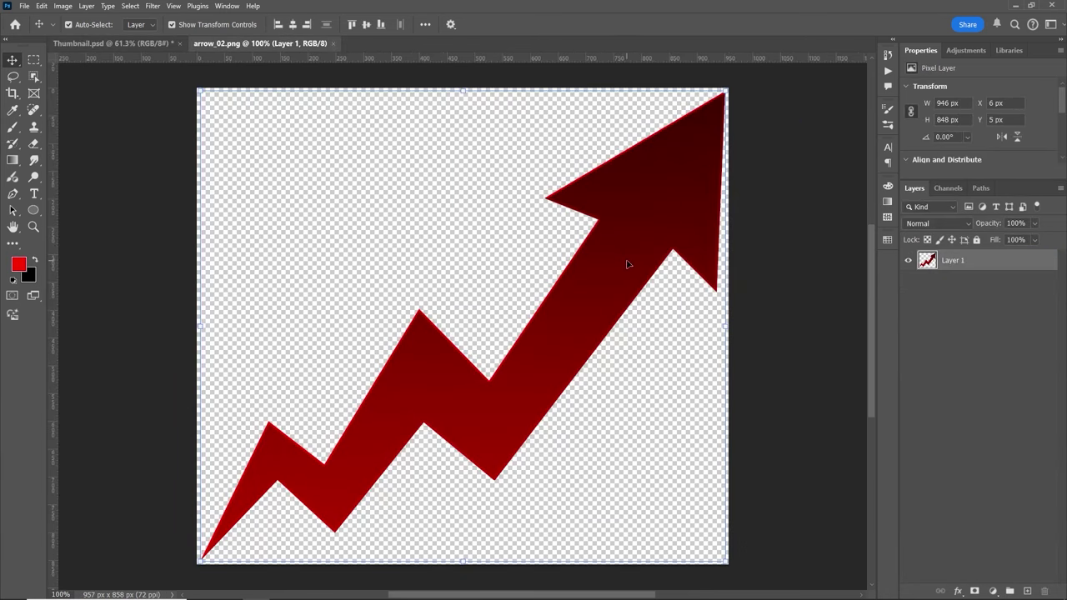
# Bring the red arrow from arrow_02.png into Thumbnail.psd and place its layer behind the man, just above the BG group
pyautogui.moveTo(627, 264); pyautogui.dragTo(648, 297)
pyautogui.moveTo(695, 375); pyautogui.dragTo(712, 358)
pyautogui.moveTo(997, 257); pyautogui.dragTo(994, 325)
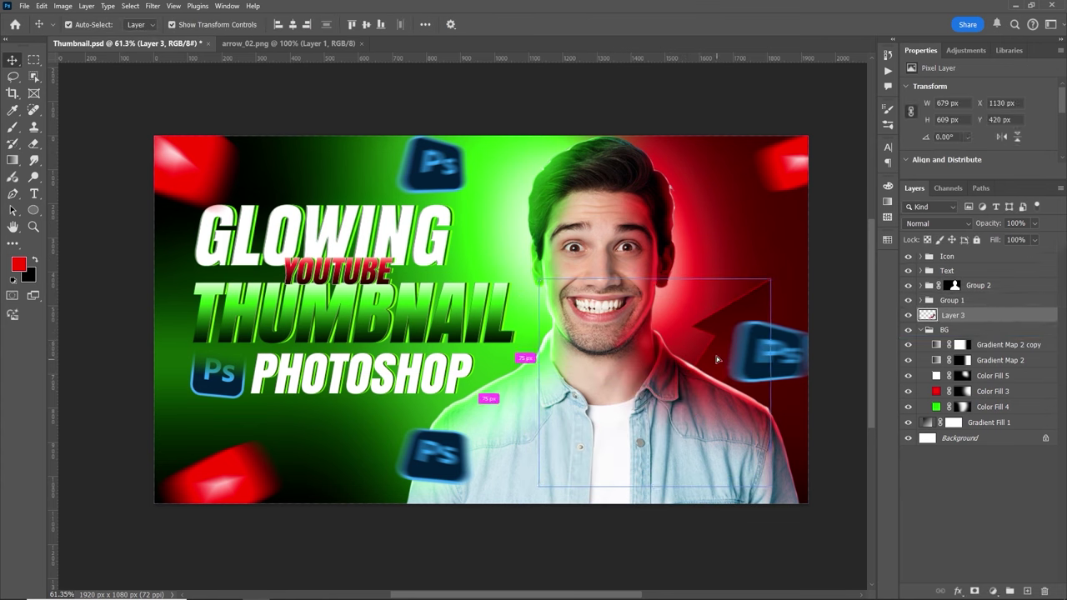
# Move the red arrow behind the man further up into the red side and blend it as Lighter Color at 99% opacity
pyautogui.moveTo(717, 359); pyautogui.dragTo(754, 313)
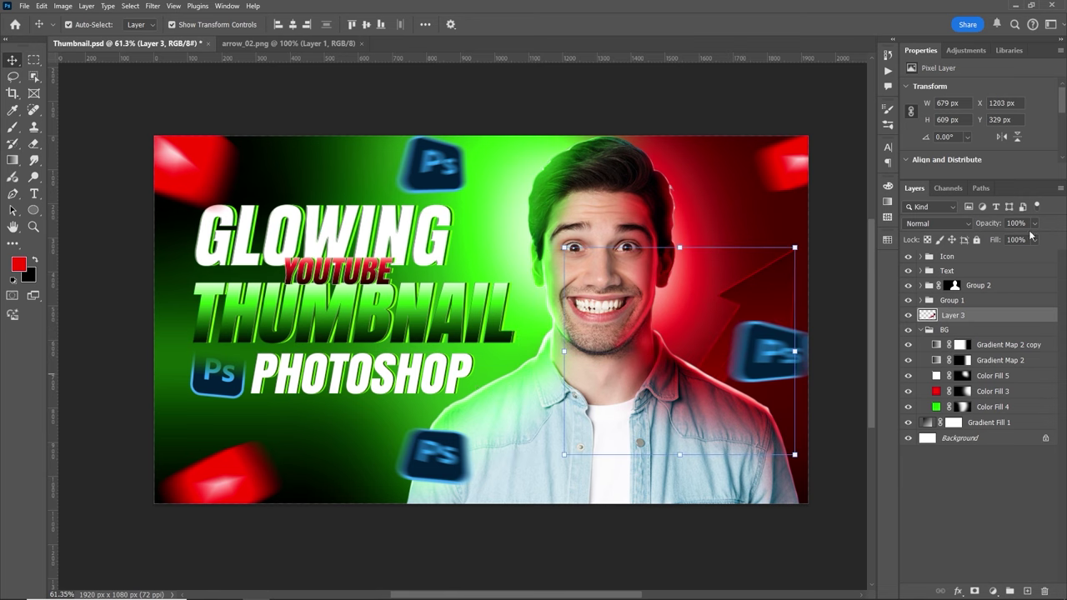
pyautogui.moveTo(994, 224); pyautogui.dragTo(992, 224)
pyautogui.click(974, 538)
pyautogui.click(971, 317)
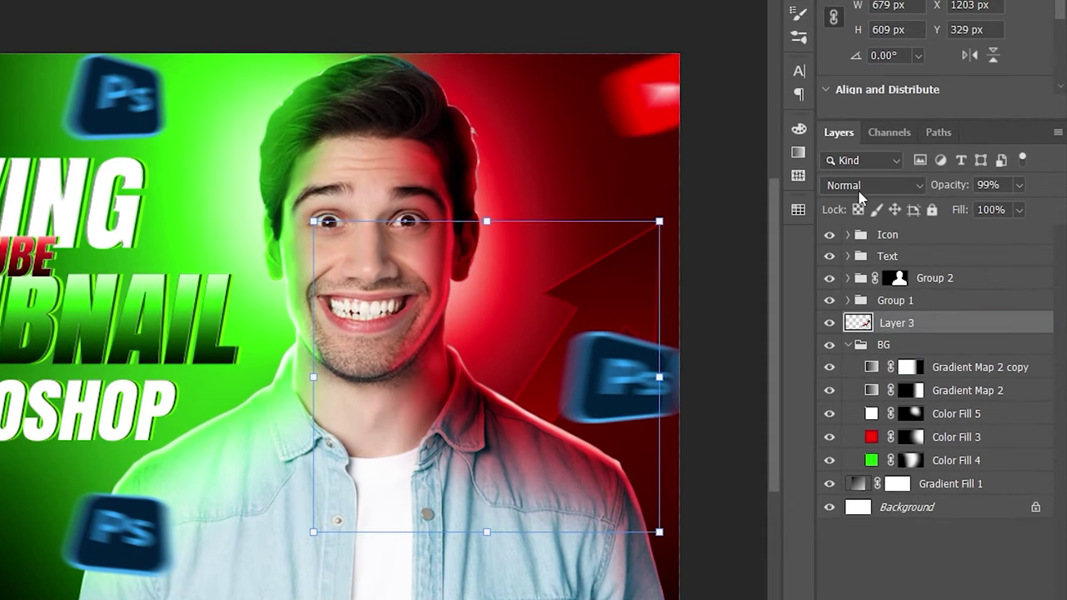
pyautogui.click(863, 188)
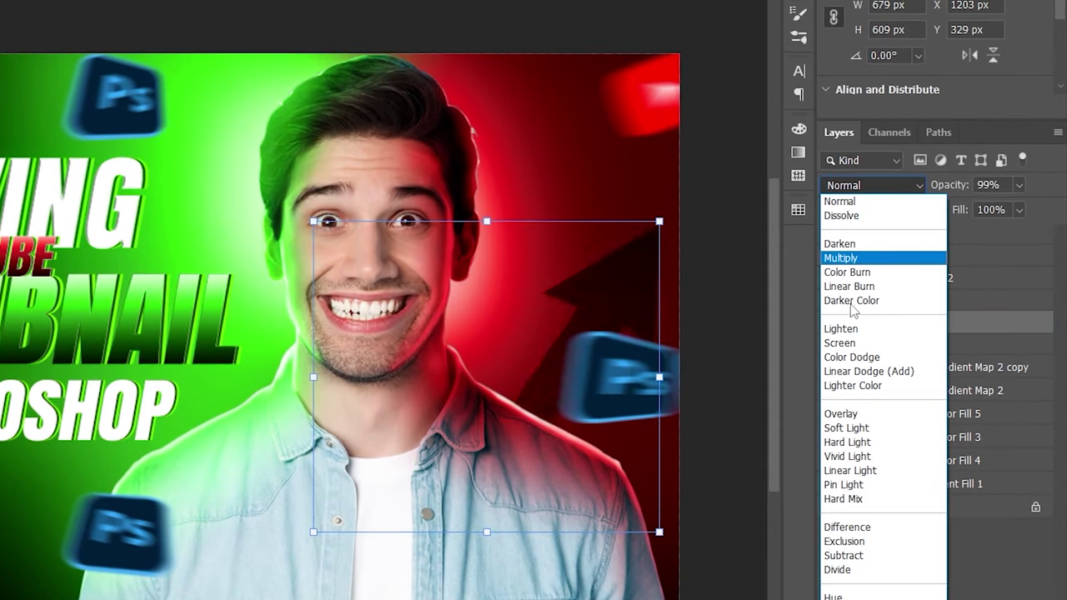
pyautogui.click(855, 386)
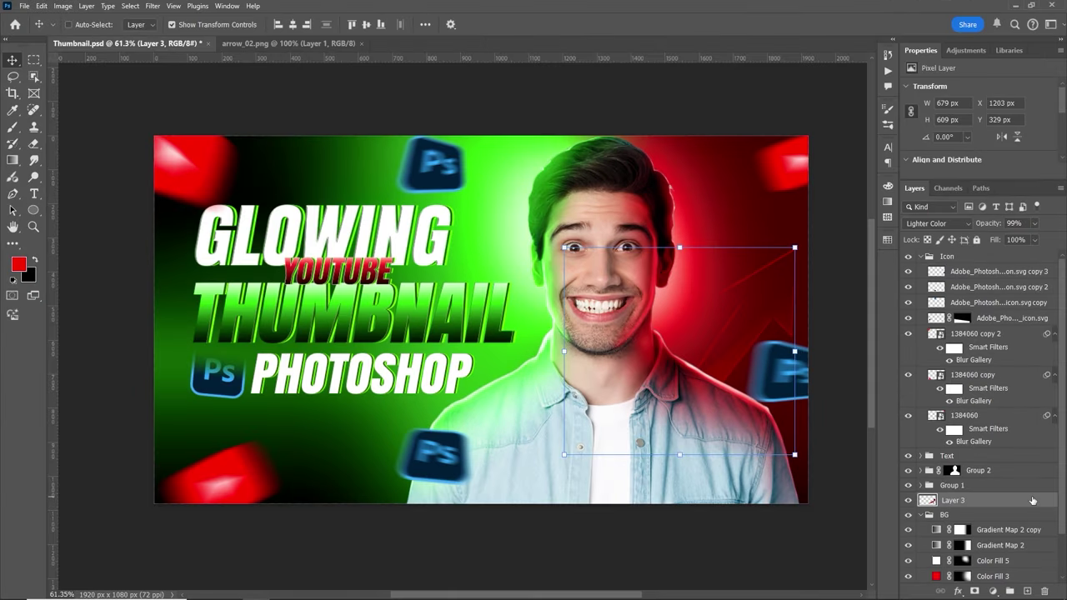
# Duplicate the arrow layer, place the copy on the green side beneath the text, and blend it as Luminosity at 27% opacity
pyautogui.hotkey('ctrl', 'j')
pyautogui.moveTo(720, 372); pyautogui.dragTo(383, 441)
pyautogui.click(938, 223)
pyautogui.click(921, 229)
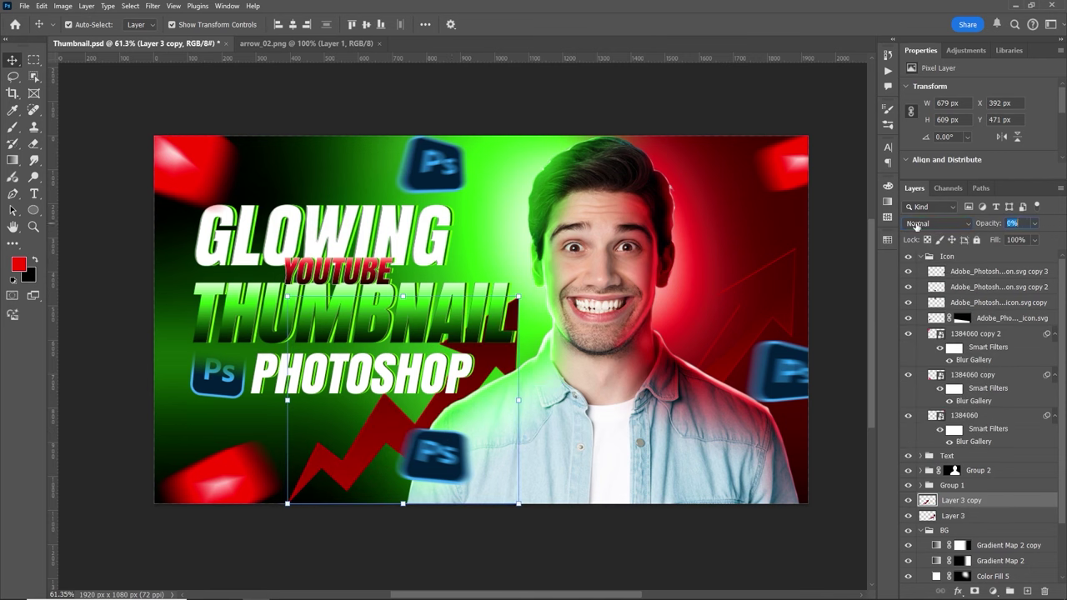
pyautogui.moveTo(917, 226); pyautogui.dragTo(921, 227)
pyautogui.write('99')
pyautogui.click(920, 223)
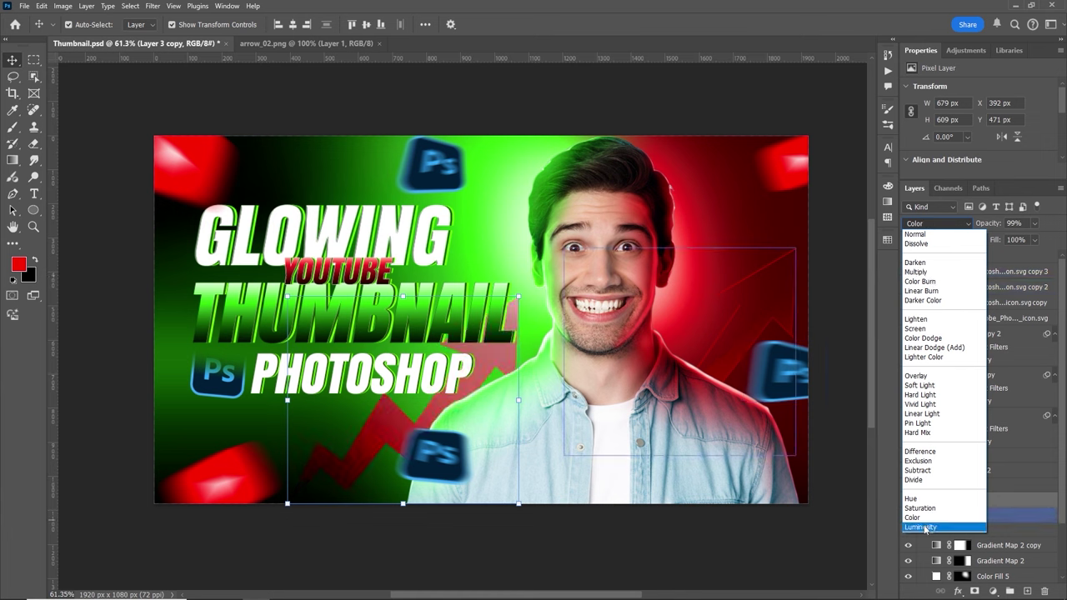
pyautogui.click(921, 527)
# Add a layer mask to the arrow copy and fade out its upper tip with a diagonal linear black-to-white gradient
pyautogui.click(975, 591)
pyautogui.press('g')
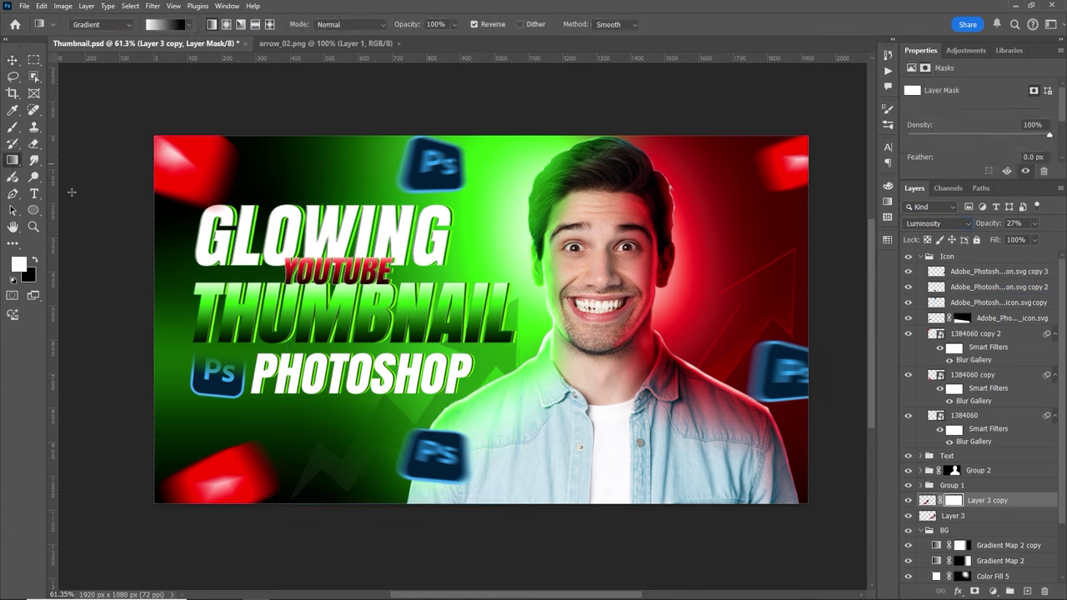
pyautogui.moveTo(519, 312); pyautogui.dragTo(394, 437)
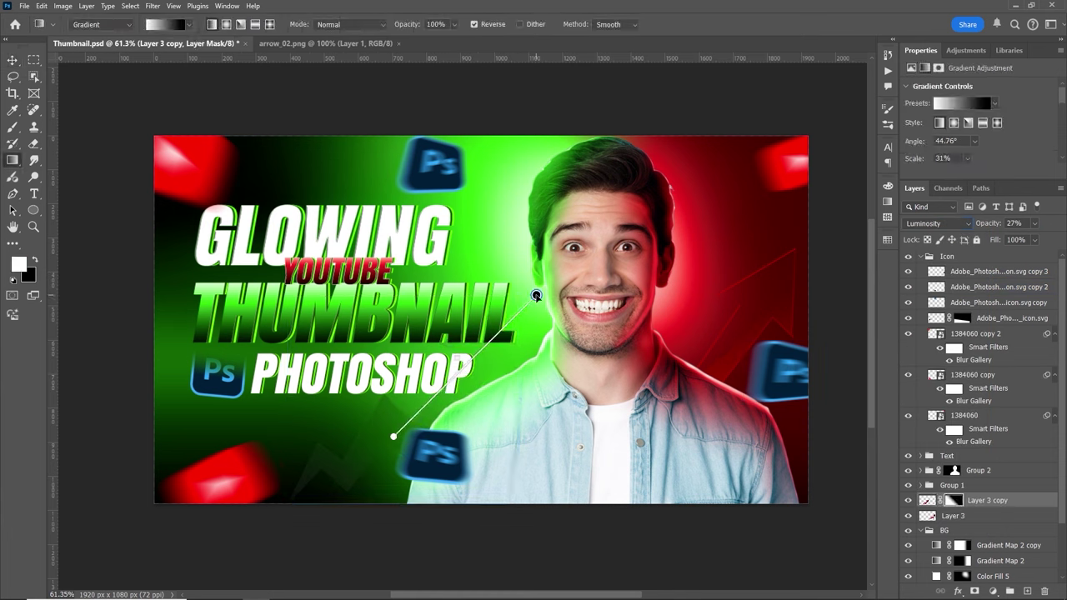
# Add and adjust a Stroke layer style on the green-side arrow copy
pyautogui.click(928, 500)
pyautogui.press('v')
pyautogui.doubleClick(1034, 503)
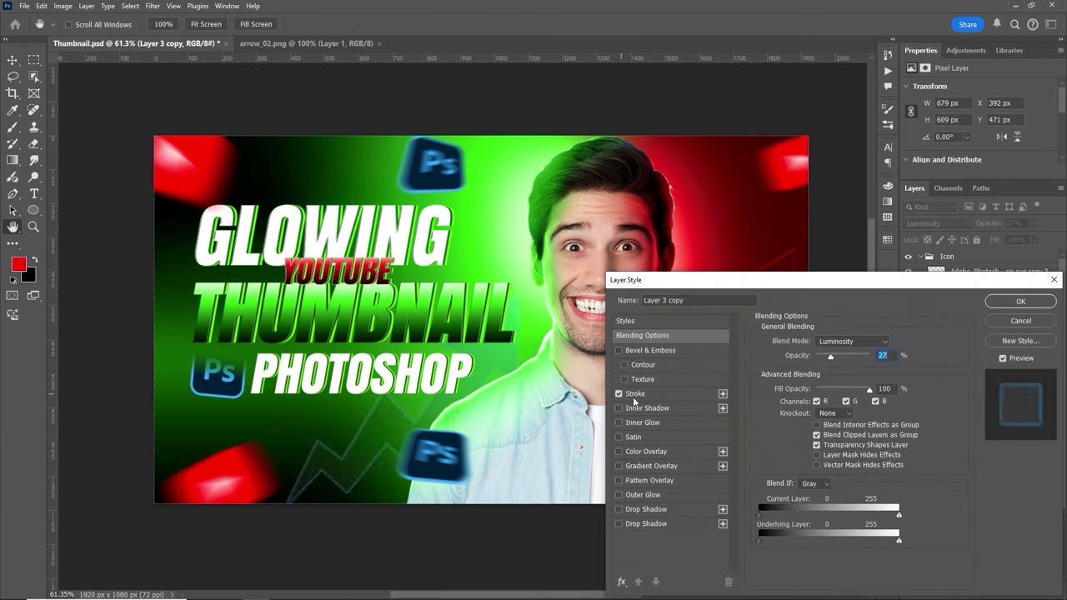
pyautogui.click(635, 395)
pyautogui.click(788, 436)
pyautogui.click(727, 446)
pyautogui.click(714, 353)
pyautogui.click(826, 348)
pyautogui.moveTo(834, 386)
pyautogui.mouseDown()
pyautogui.moveTo(824, 387)
pyautogui.moveTo(867, 393)
pyautogui.mouseUp()
pyautogui.click(1020, 301)
# Bring the bokeh image 2148241366.jpg into Thumbnail.psd's BG group, position it over the green side, and blend it as Soft Light
pyautogui.click(633, 546)
pyautogui.press('z')
pyautogui.moveTo(599, 548); pyautogui.dragTo(570, 549)
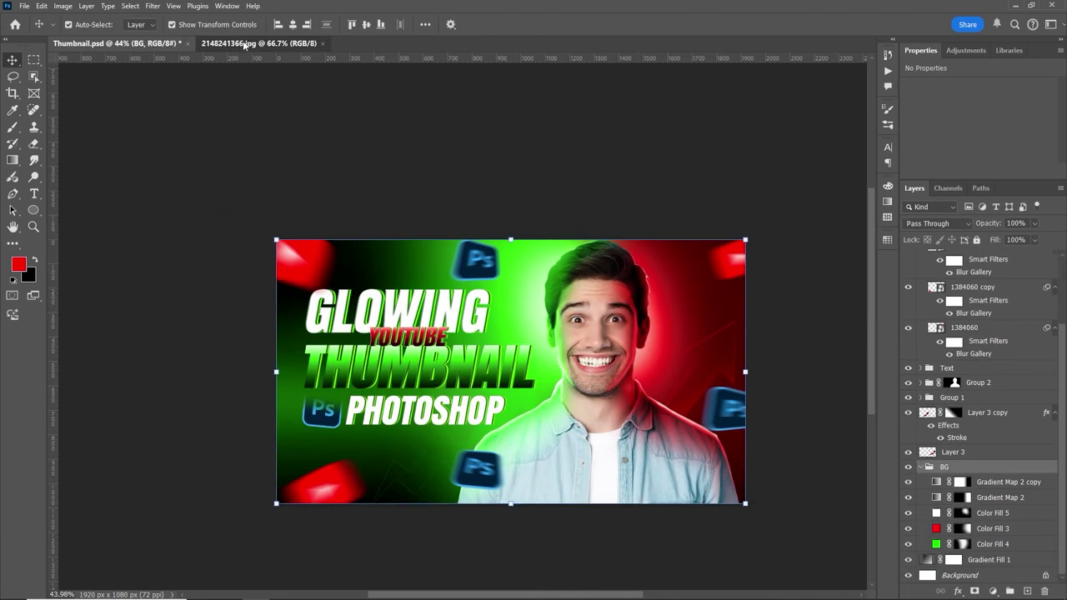
pyautogui.click(274, 43)
pyautogui.moveTo(484, 334); pyautogui.dragTo(402, 352)
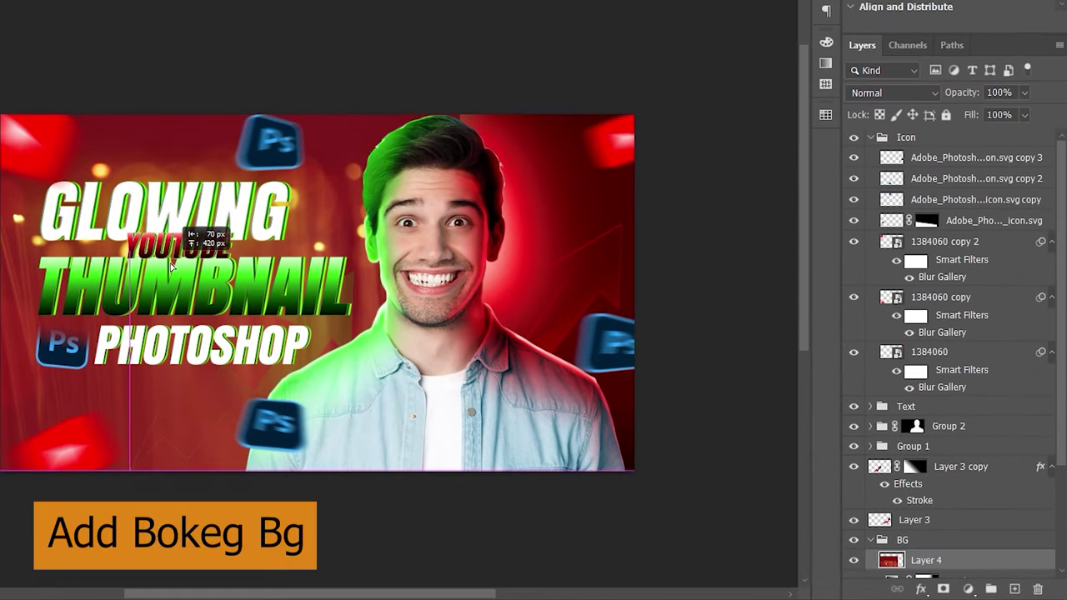
pyautogui.moveTo(171, 265); pyautogui.dragTo(171, 267)
pyautogui.click(926, 93)
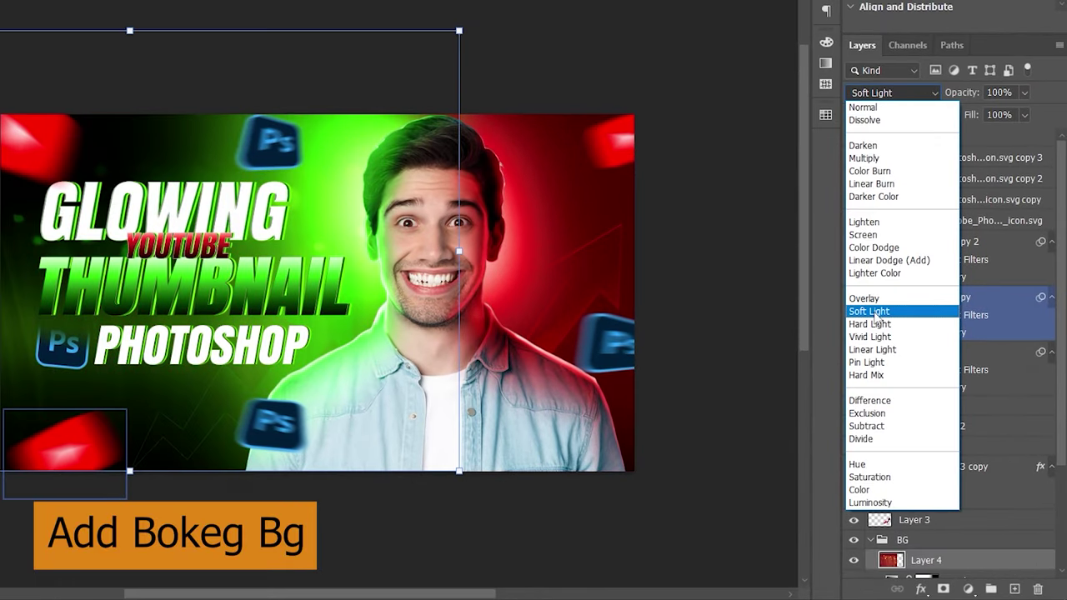
pyautogui.click(877, 313)
# Mask the bokeh layer with a linear gradient that keeps it at the lower-left of the canvas and fades it towards the man
pyautogui.click(943, 589)
pyautogui.press('g')
pyautogui.moveTo(490, 117); pyautogui.dragTo(154, 255)
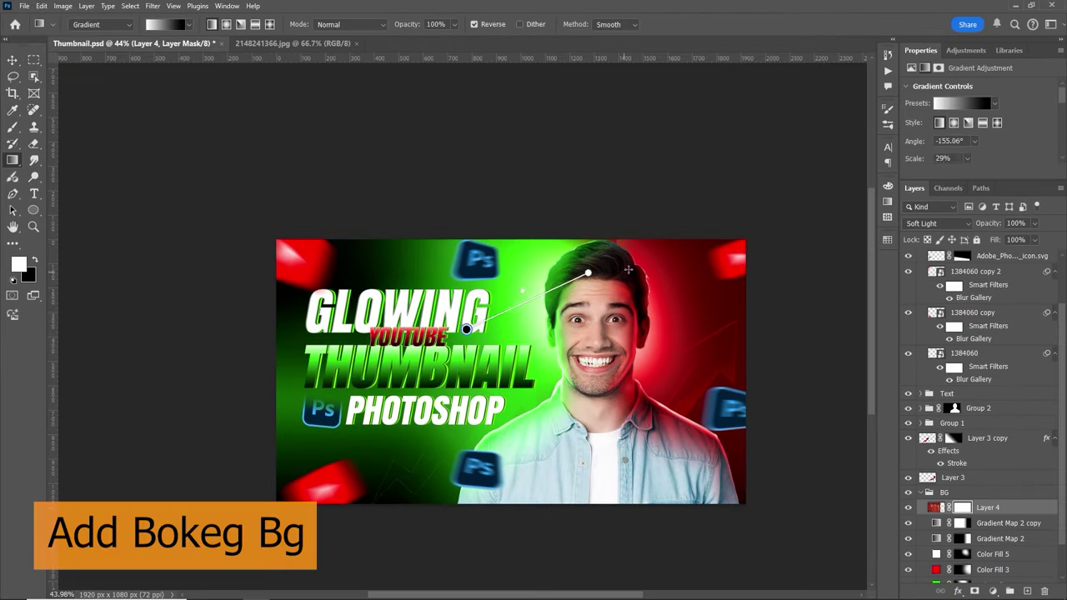
pyautogui.moveTo(276, 393); pyautogui.dragTo(435, 321)
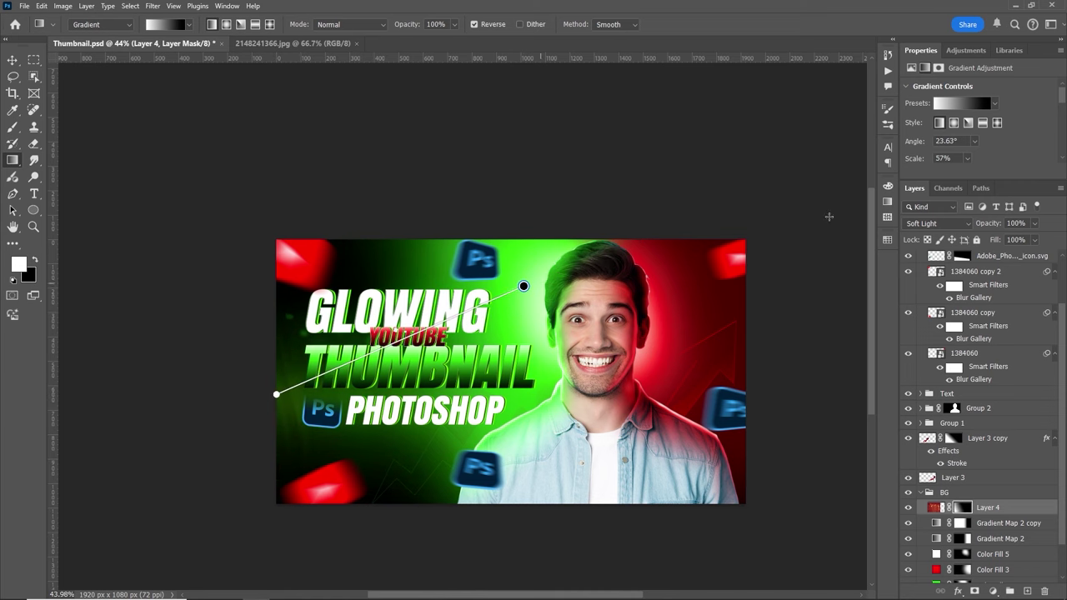
pyautogui.moveTo(270, 434); pyautogui.dragTo(436, 308)
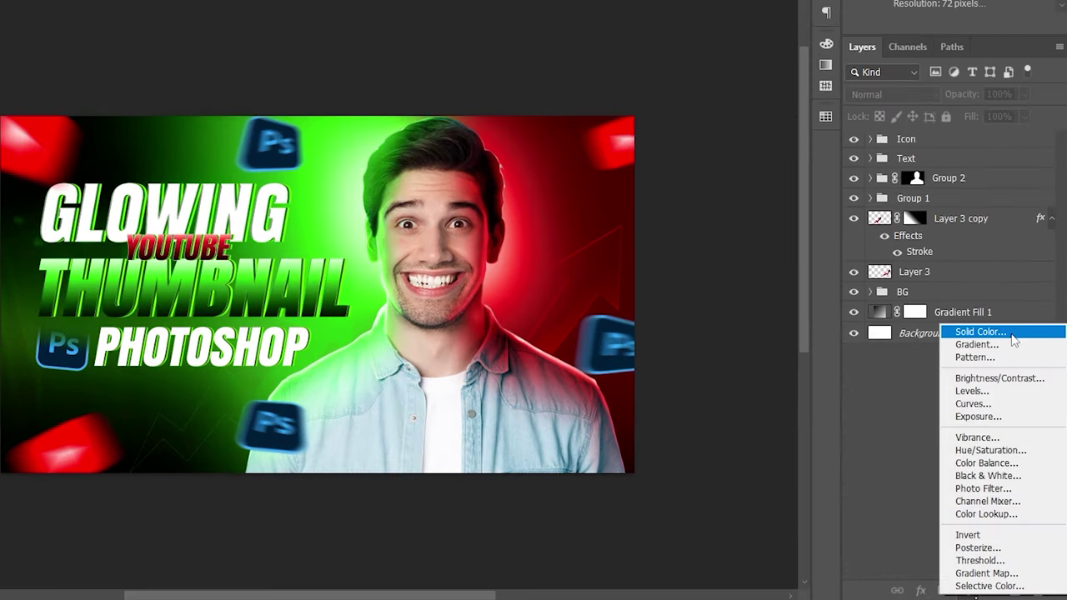
# Add a red Solid Color fill layer above all groups and invert its mask to black
pyautogui.click(1013, 334)
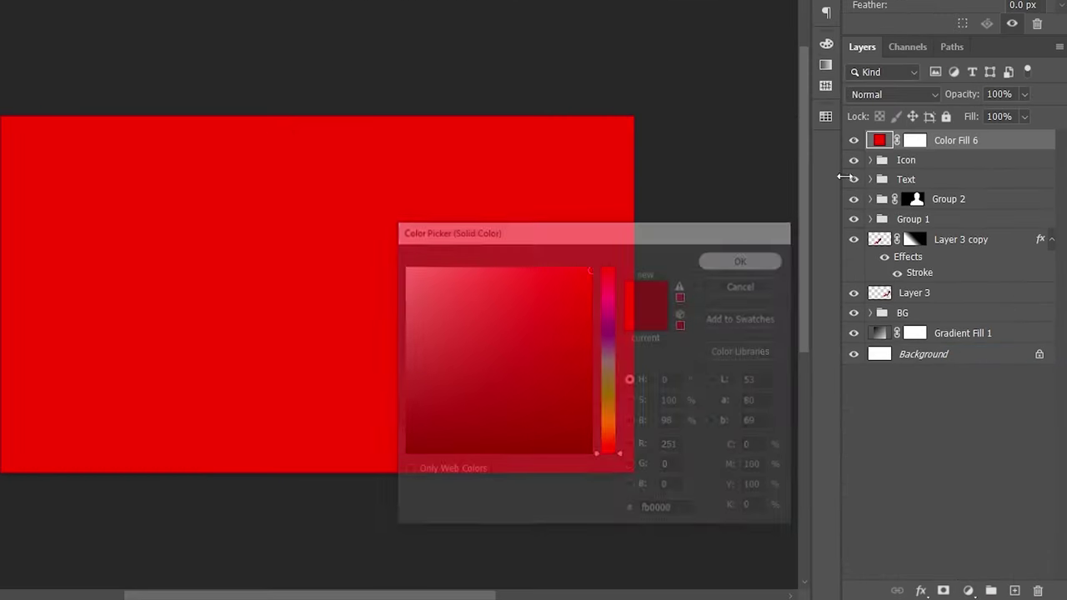
pyautogui.click(915, 140)
pyautogui.hotkey('ctrl', 'i')
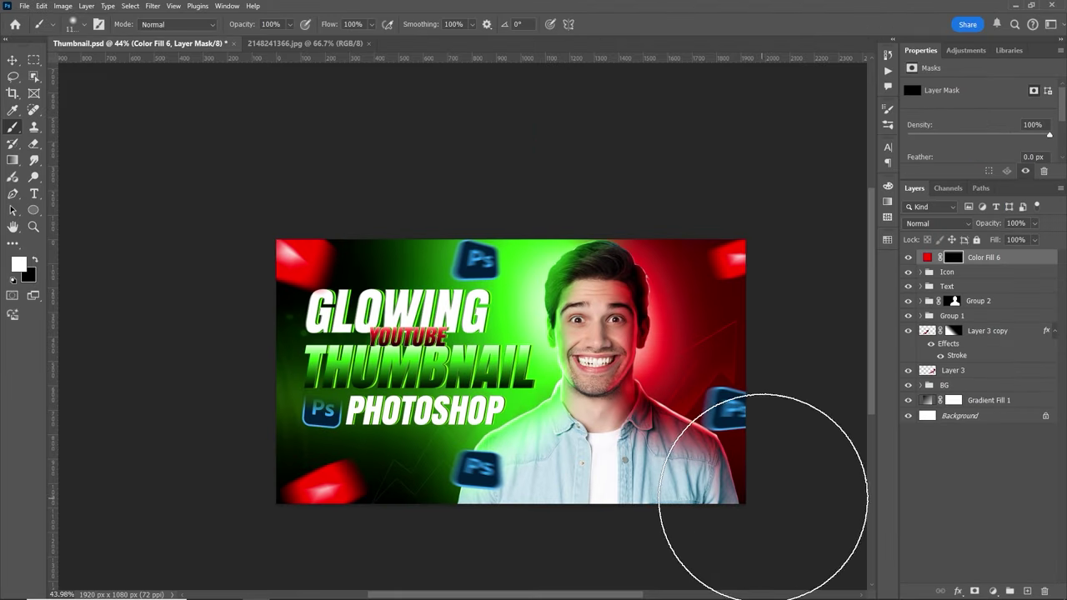
# Paint a soft red glow into the lower-right corner of the thumbnail on the red fill's mask with an enlarged brush
pyautogui.press(']')
pyautogui.press(']')
pyautogui.moveTo(739, 461)
pyautogui.mouseDown()
pyautogui.moveTo(672, 391)
pyautogui.moveTo(643, 379)
pyautogui.mouseUp()
pyautogui.click(727, 420)
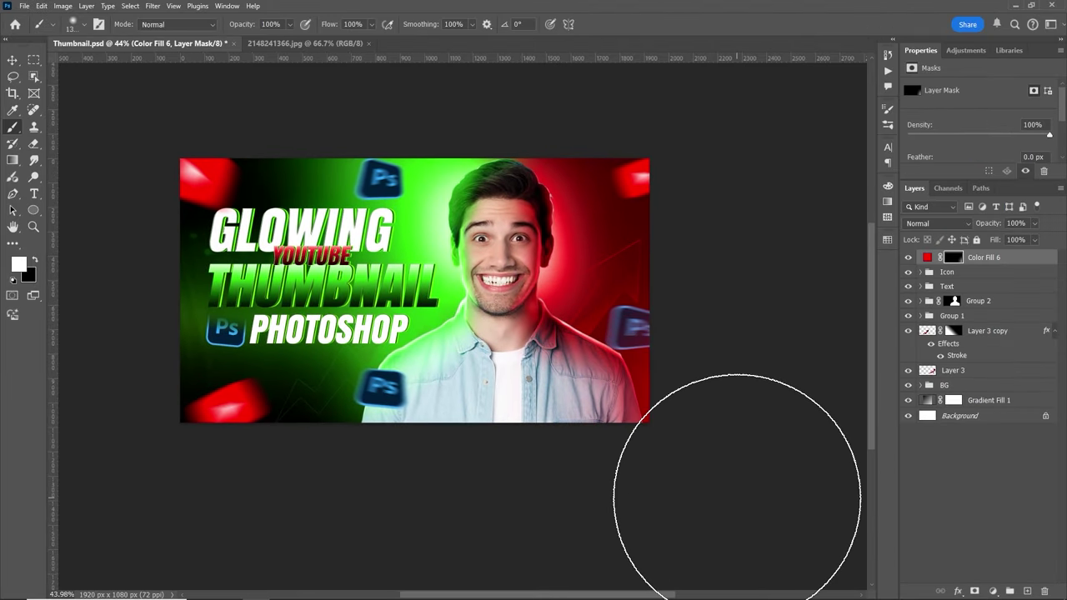
pyautogui.moveTo(658, 330); pyautogui.dragTo(713, 346)
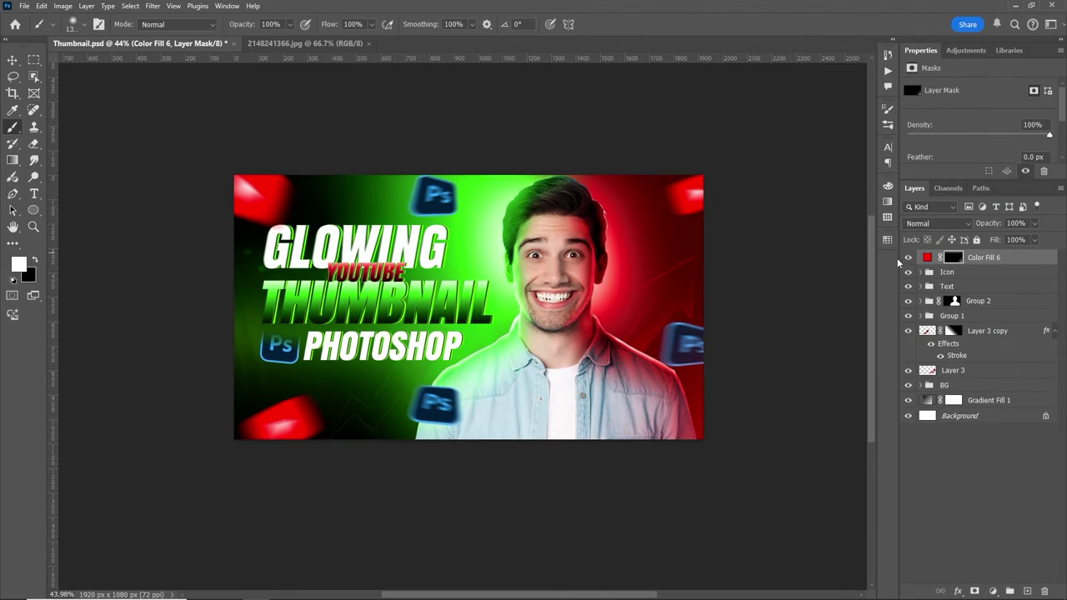
# Duplicate the red fill layer and change the copy's color to the bright green sampled from the thumbnail
pyautogui.hotkey('ctrl', 'j')
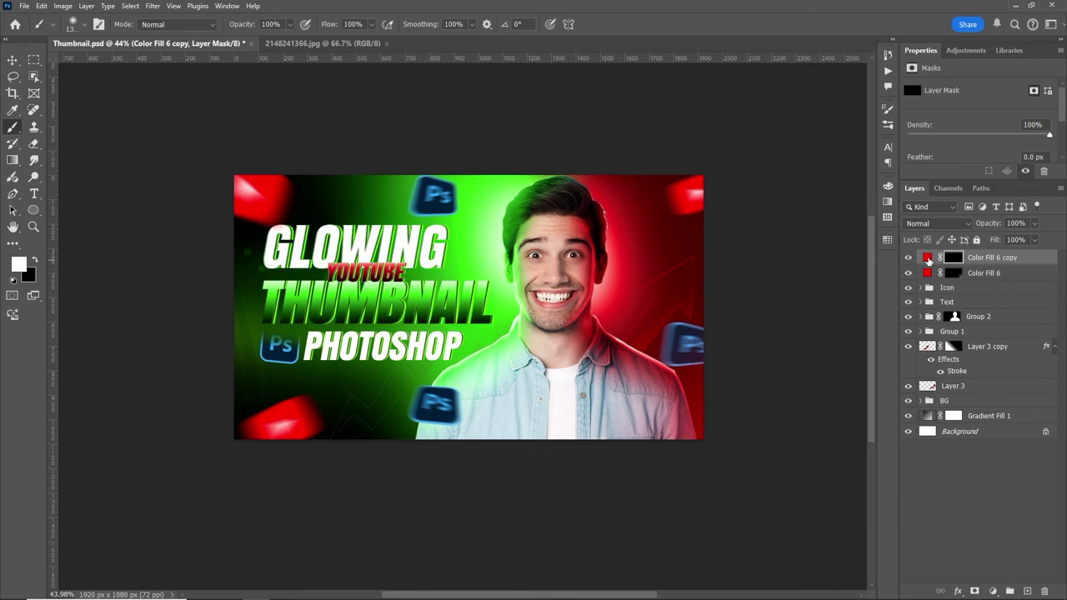
pyautogui.doubleClick(927, 258)
pyautogui.click(381, 293)
pyautogui.click(839, 350)
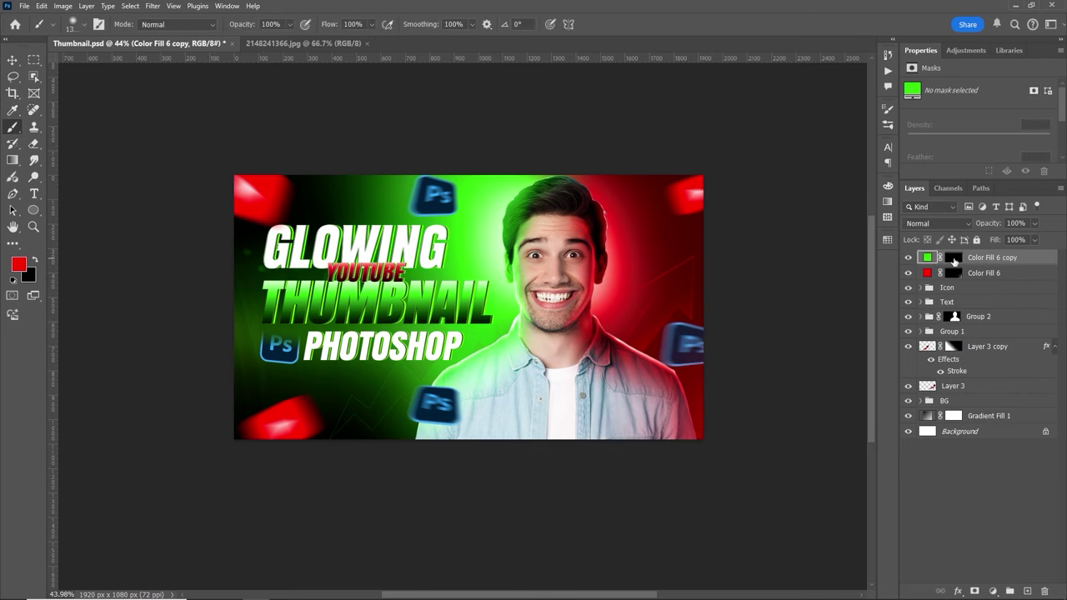
# Paint a soft green glow on the green fill's mask along the bottom edge, around the lower Photoshop icon and the man's shoulder
pyautogui.click(954, 260)
pyautogui.moveTo(472, 498); pyautogui.dragTo(491, 398)
pyautogui.click(465, 405)
pyautogui.click(465, 401)
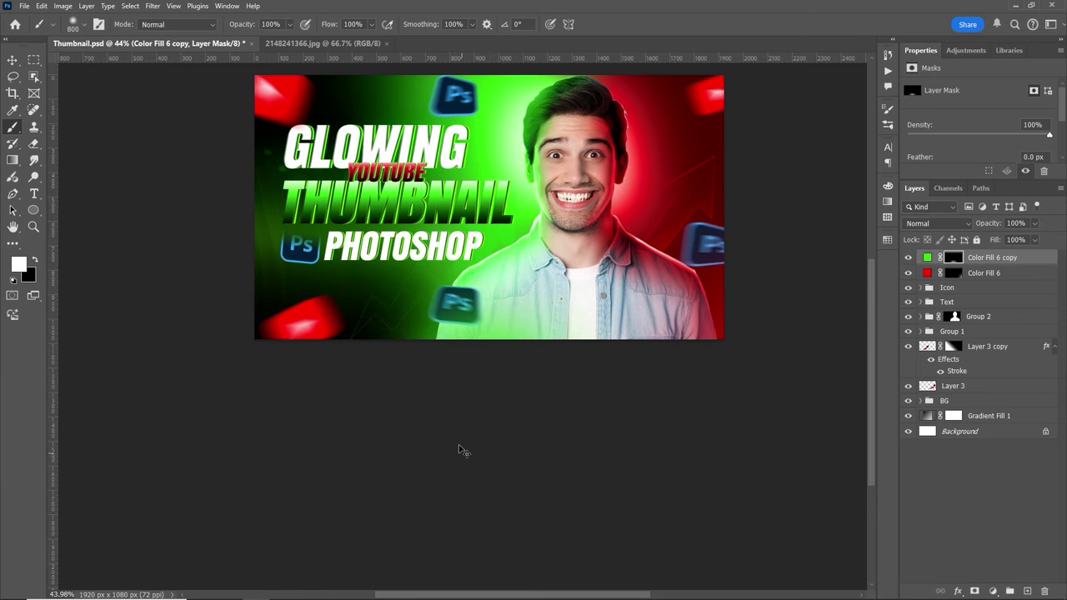
pyautogui.press('[')
pyautogui.press('[')
pyautogui.scroll(2, 478, 471)
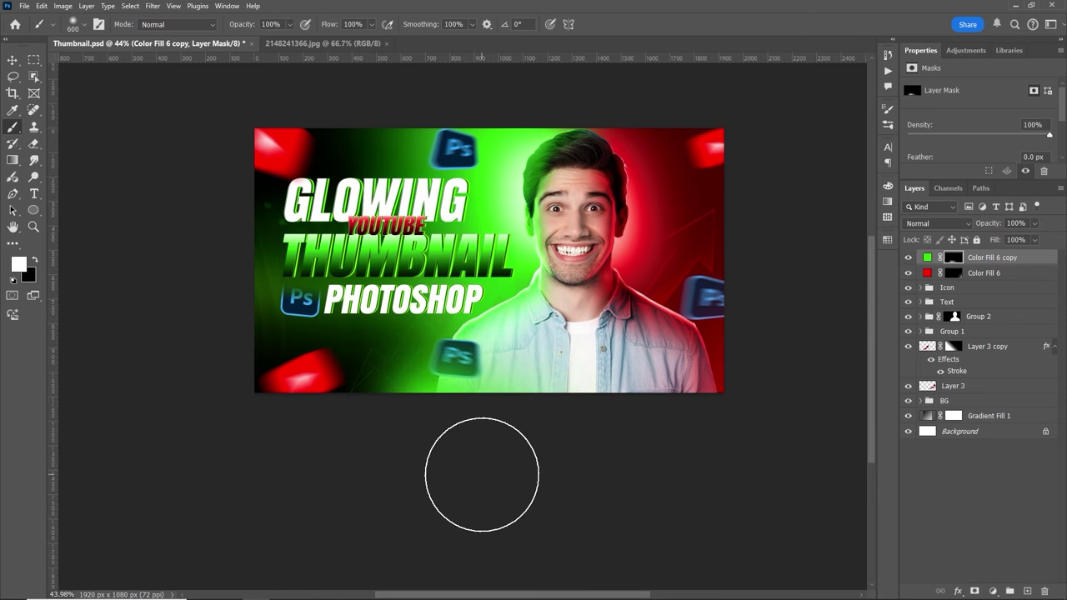
pyautogui.hotkey('ctrl', 'z')
pyautogui.click(461, 431)
# Group the red and green color fill layers and place the group beneath the Icon group
pyautogui.keyDown('ctrl'); pyautogui.click(1002, 274); pyautogui.keyUp('ctrl')
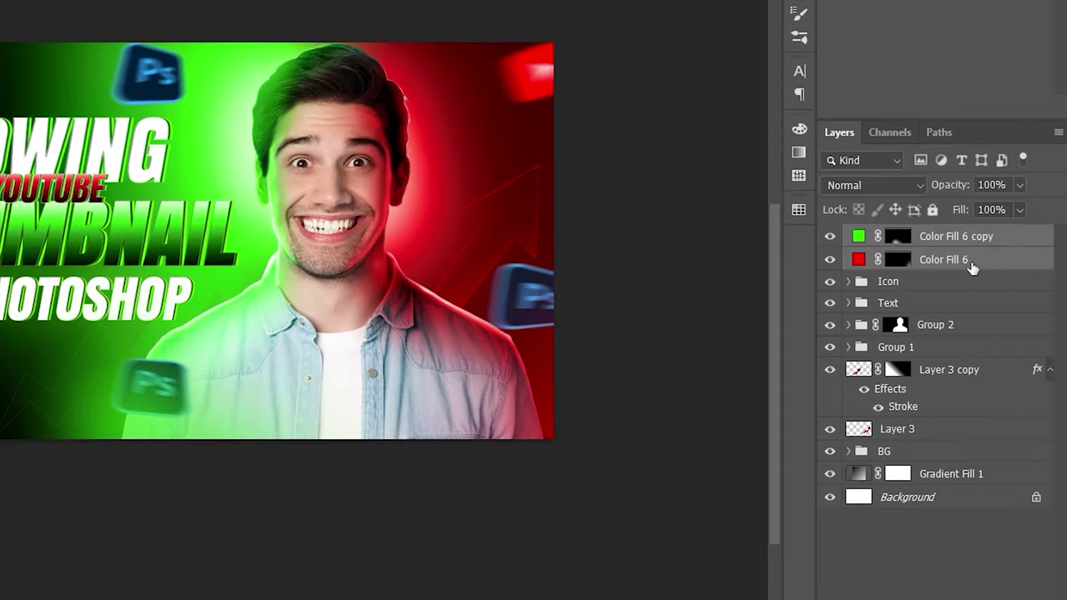
pyautogui.hotkey('ctrl', 'g')
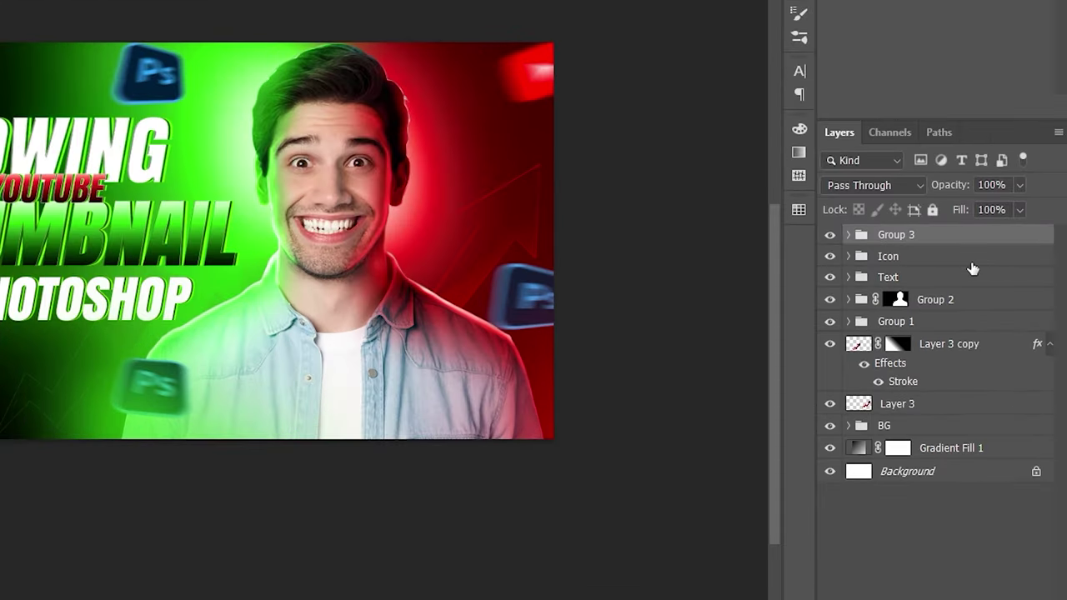
pyautogui.moveTo(972, 242); pyautogui.dragTo(970, 261)
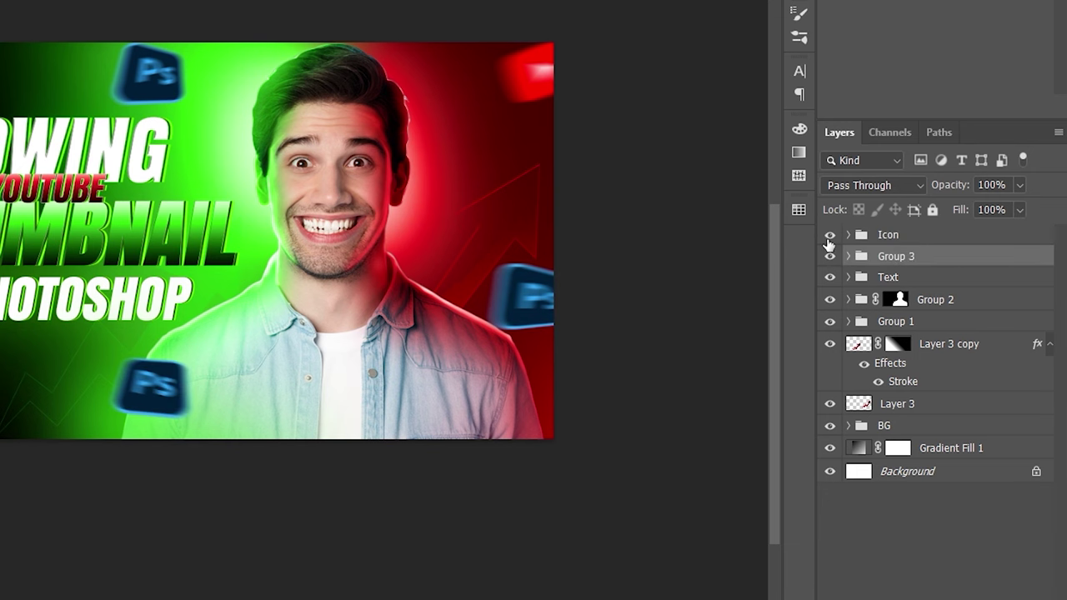
# Stamp all visible layers into a new layer above the Icon group and convert it to a smart object
pyautogui.click(900, 240)
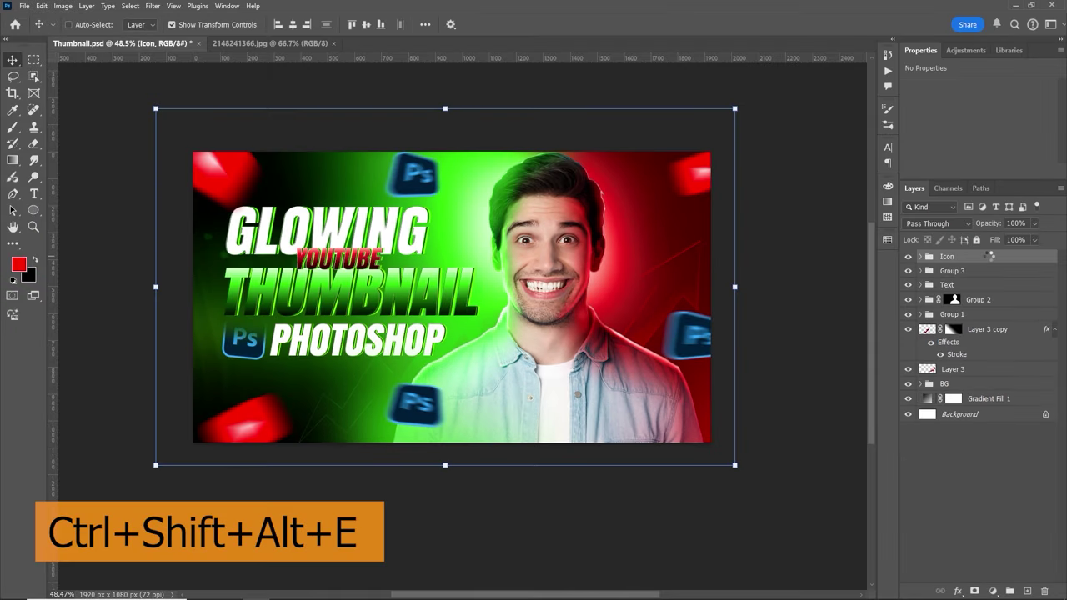
pyautogui.hotkey('ctrl', 'shift', 'alt', 'e')
pyautogui.rightClick(991, 257)
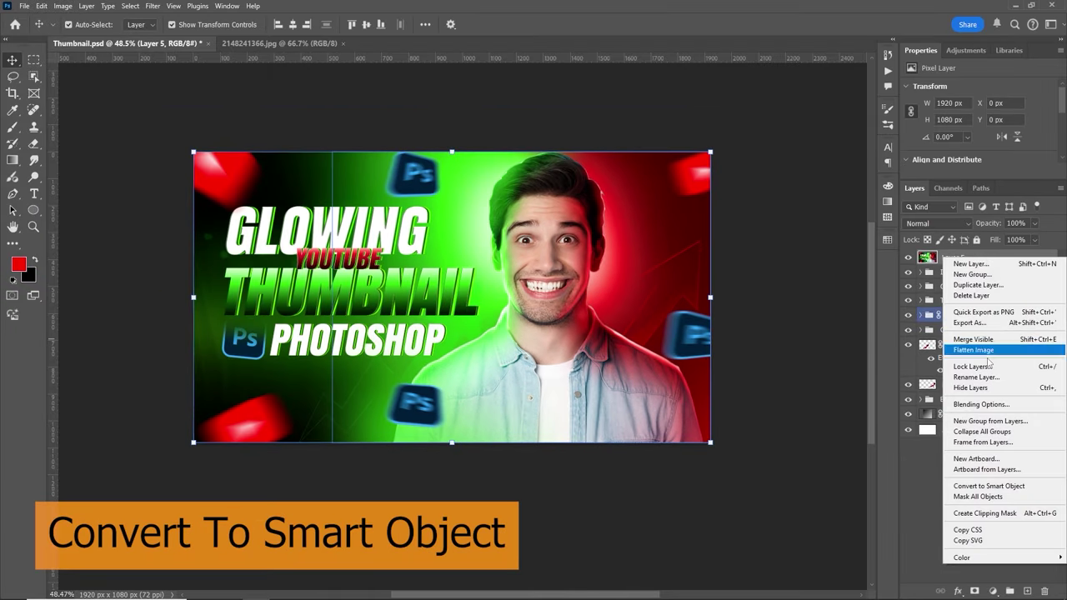
pyautogui.click(991, 485)
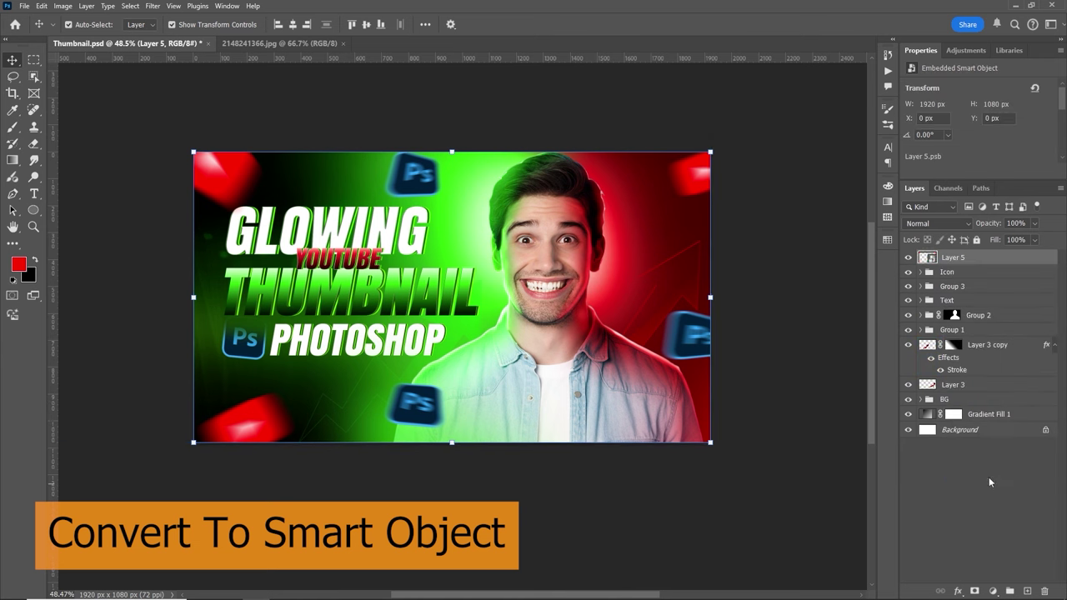
# Apply a Camera Raw Filter to the stamped smart object with exposure -0.15, contrast +20, highlights -13 and shadows +13
pyautogui.click(690, 118)
pyautogui.hotkey('ctrl', 'space')
pyautogui.click(495, 110)
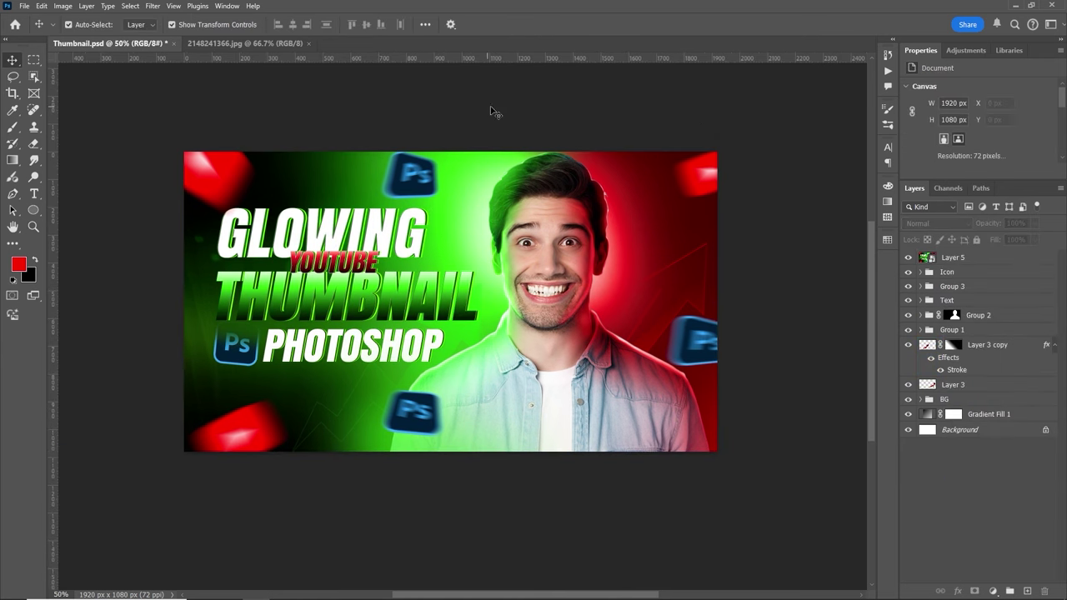
pyautogui.hotkey('ctrl', 'space')
pyautogui.click(554, 111)
pyautogui.press('space')
pyautogui.moveTo(555, 111); pyautogui.dragTo(591, 106)
pyautogui.click(962, 257)
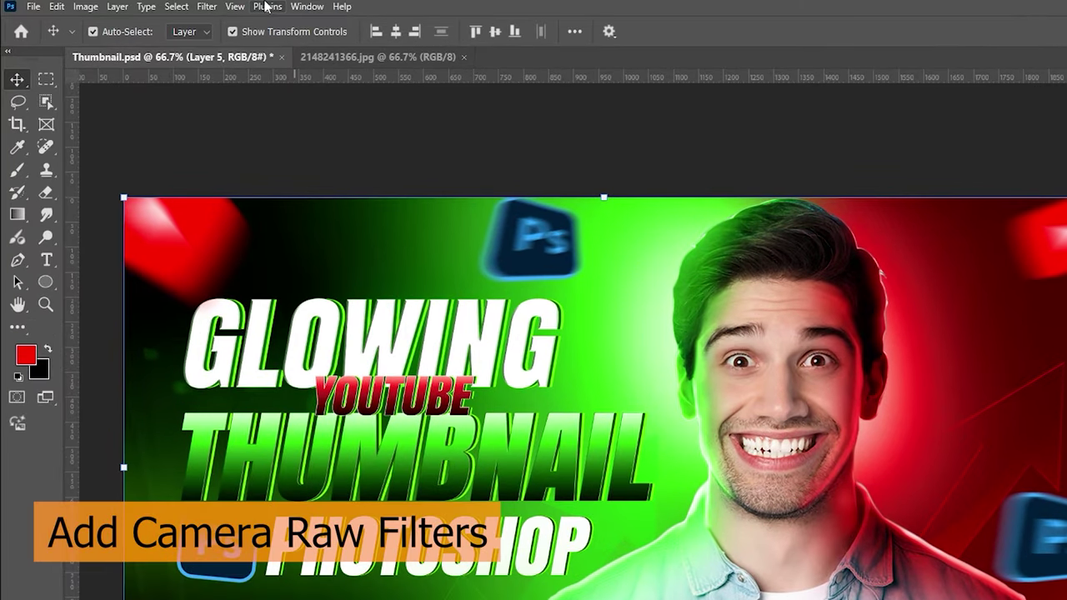
pyautogui.click(202, 6)
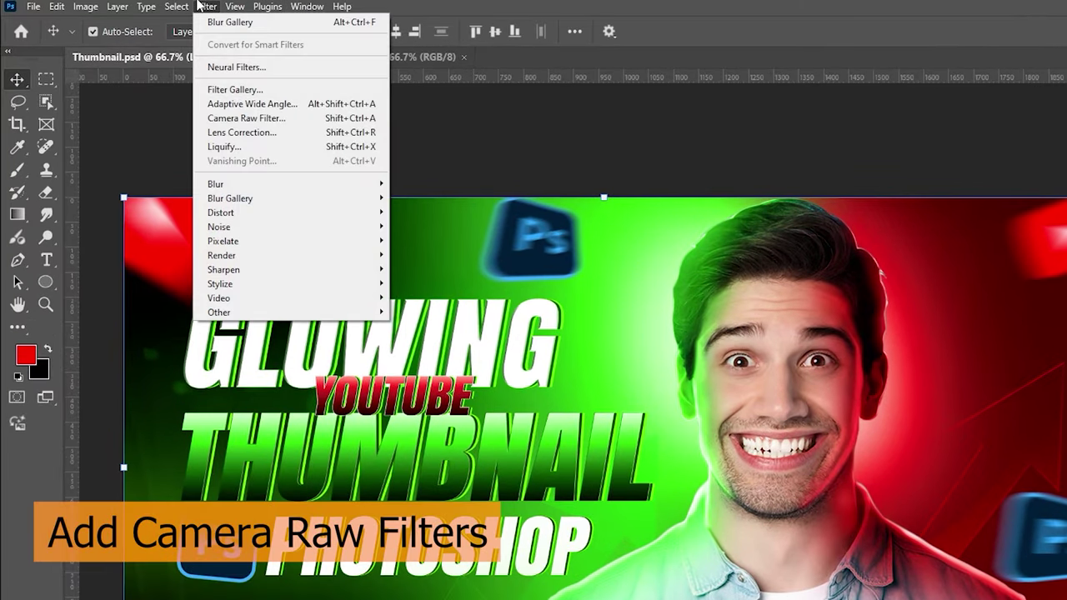
pyautogui.click(250, 118)
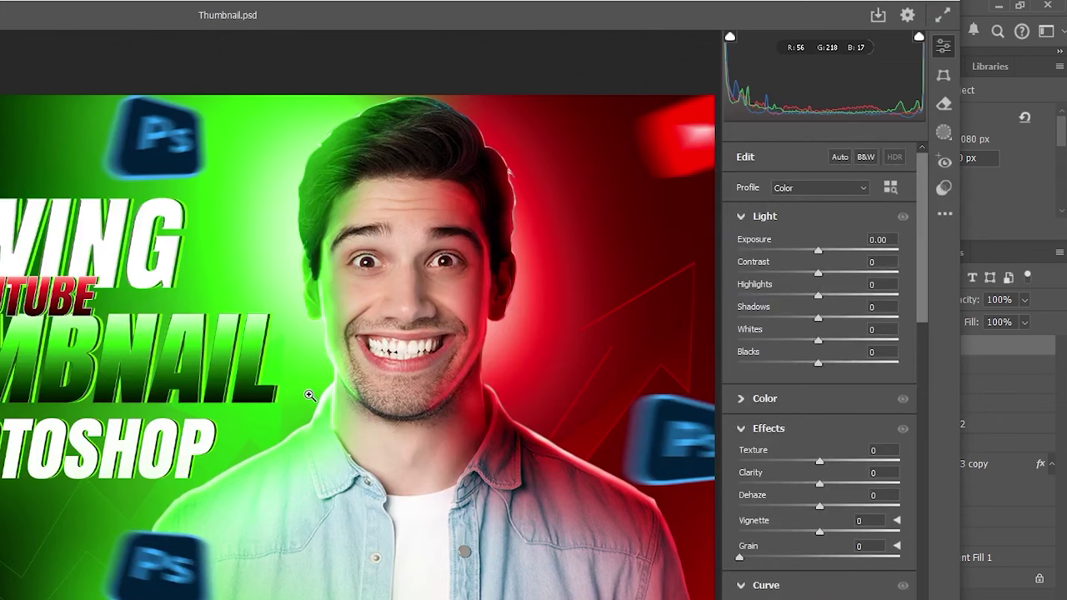
pyautogui.moveTo(818, 251); pyautogui.dragTo(830, 320)
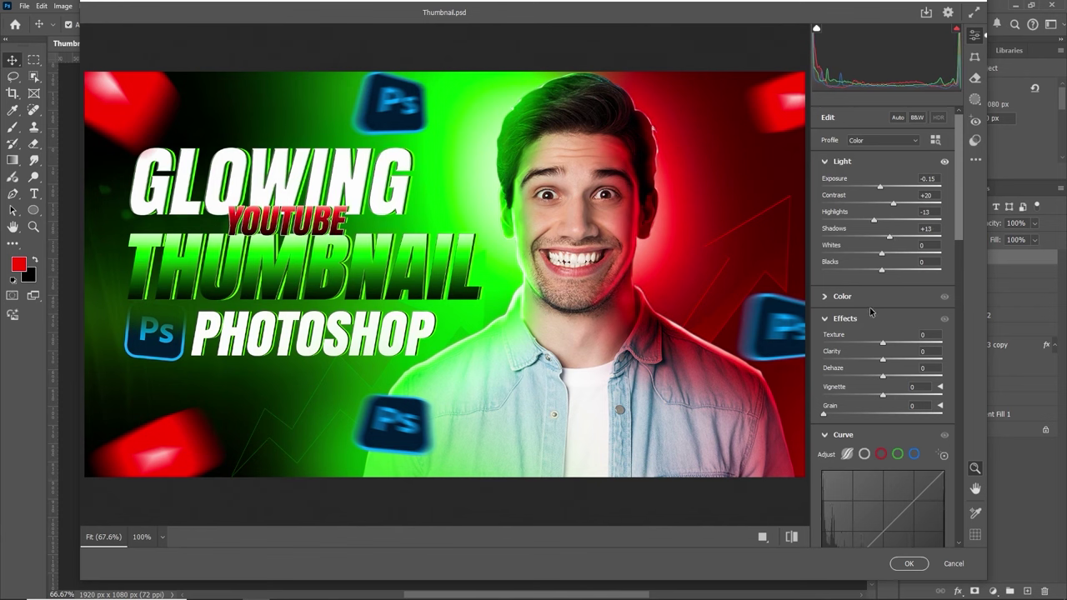
# Adjust the Camera Raw effects, including texture, clarity and dehaze, with vignette at +1 and grain at 8
pyautogui.moveTo(961, 192); pyautogui.dragTo(962, 227)
pyautogui.moveTo(883, 235); pyautogui.dragTo(895, 239)
pyautogui.moveTo(883, 254)
pyautogui.mouseDown()
pyautogui.moveTo(893, 254)
pyautogui.moveTo(880, 274)
pyautogui.mouseUp()
pyautogui.moveTo(959, 265); pyautogui.dragTo(960, 308)
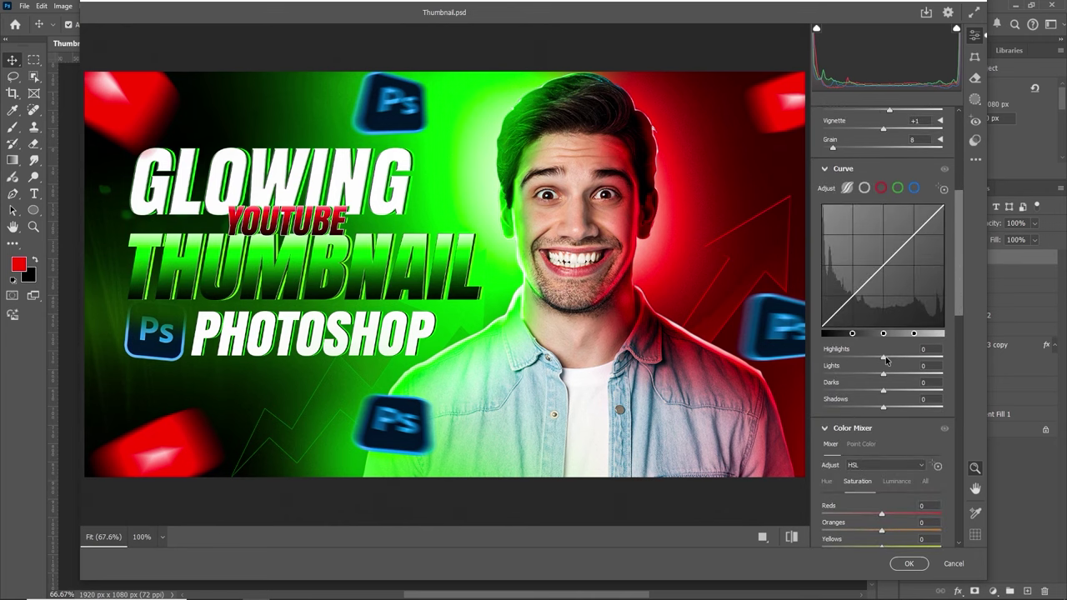
# Set the Camera Raw curve's highlights to +10 and lights to +7, and shift the Color Mixer's aquas hue to +2
pyautogui.moveTo(893, 359); pyautogui.dragTo(894, 377)
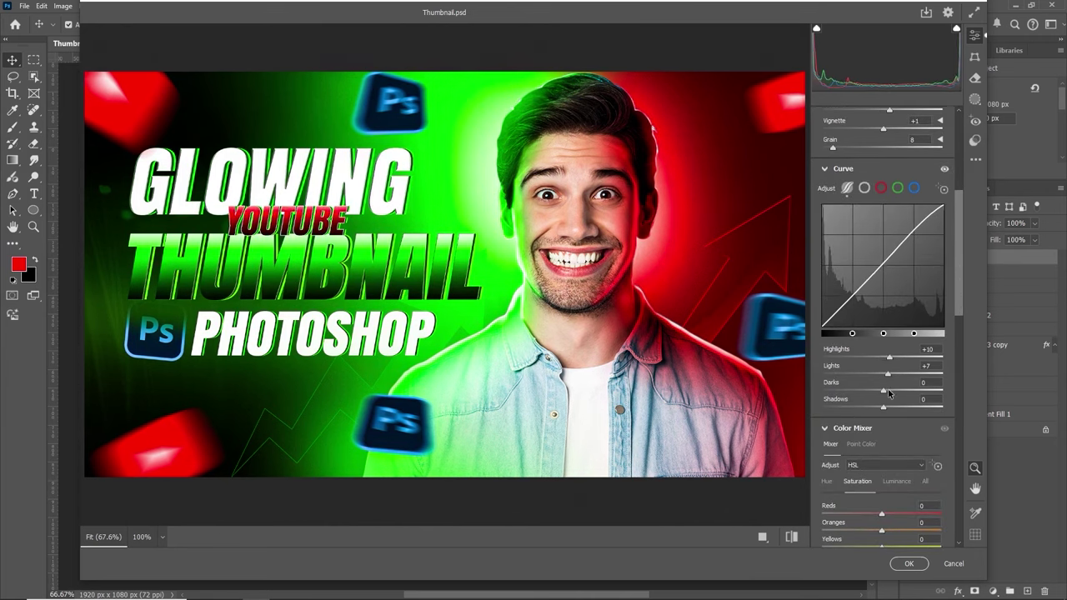
pyautogui.moveTo(958, 291); pyautogui.dragTo(959, 387)
pyautogui.click(827, 142)
pyautogui.moveTo(882, 241); pyautogui.dragTo(883, 241)
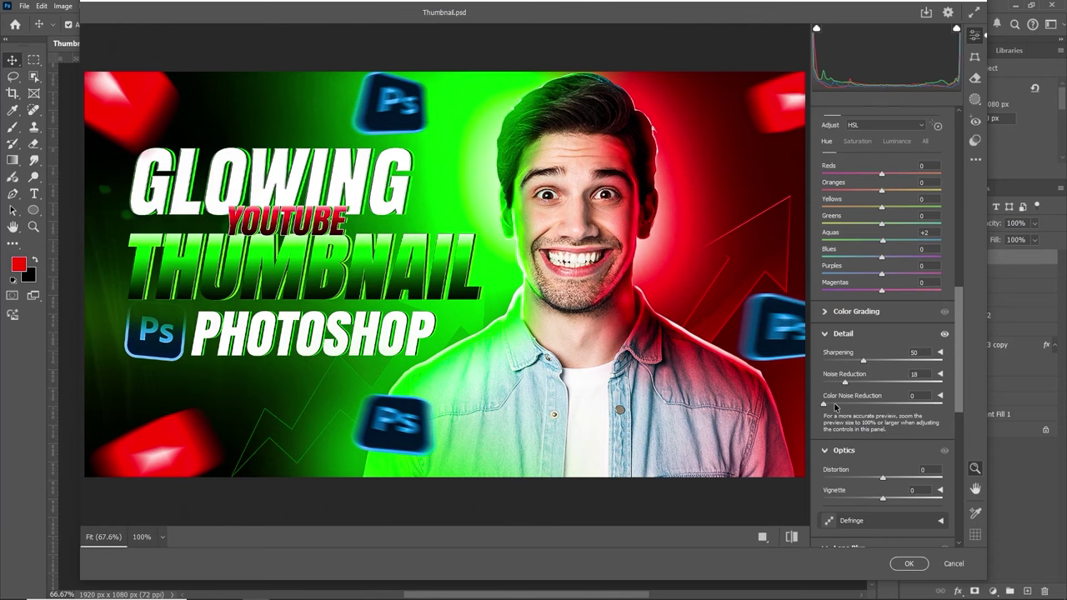
# Set the Camera Raw color noise reduction to 18 and sharpening to 64, and apply the filter
pyautogui.moveTo(835, 406); pyautogui.dragTo(844, 404)
pyautogui.moveTo(863, 361); pyautogui.dragTo(871, 364)
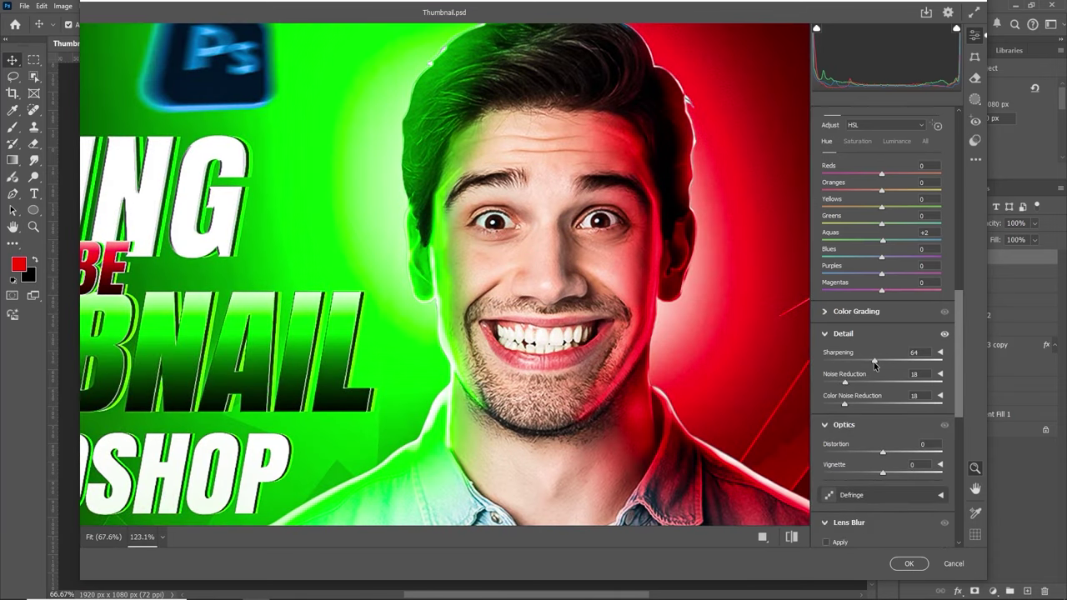
pyautogui.scroll(-5, 874, 362)
pyautogui.scroll(-5, 595, 307)
pyautogui.click(895, 561)
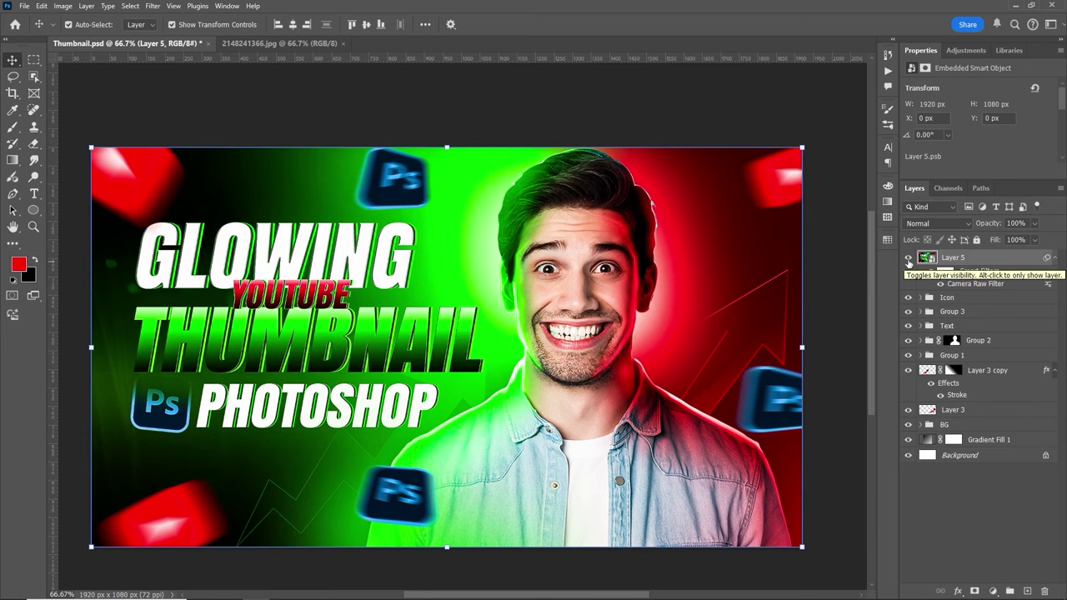
# Compare the thumbnail with and without the Camera Raw smart object by toggling its visibility
pyautogui.click(909, 260)
pyautogui.click(907, 257)
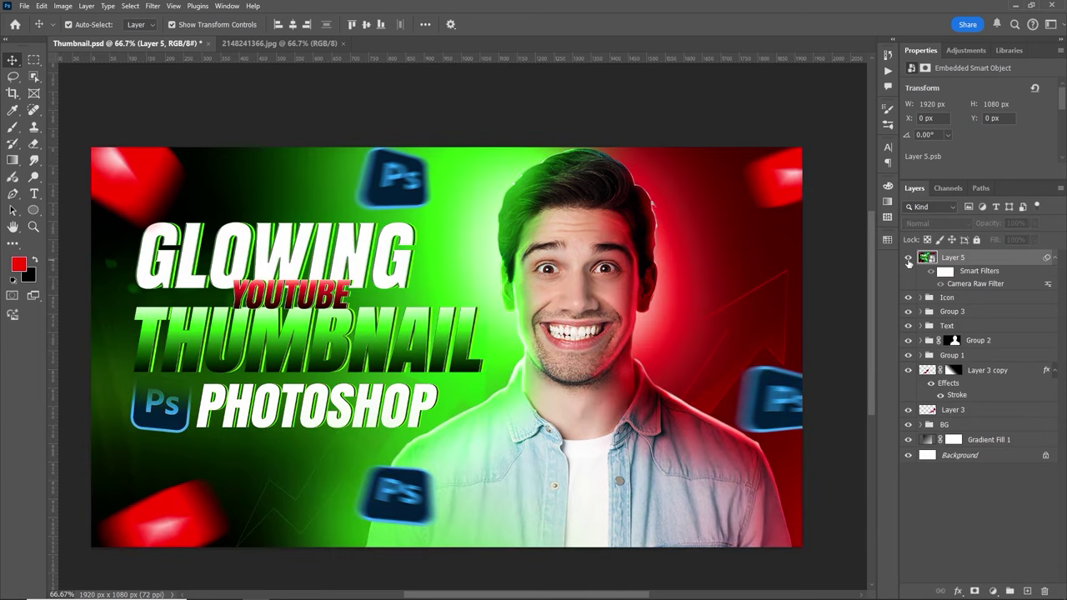
pyautogui.click(907, 258)
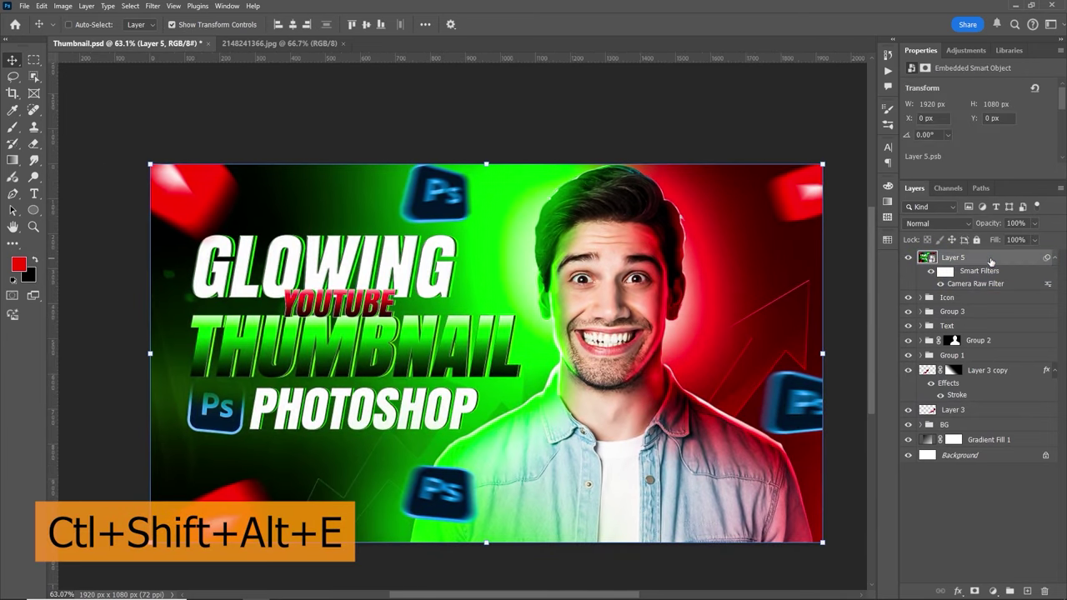
# Stamp all visible layers into a new layer above the Camera Raw smart object and convert it to a smart object
pyautogui.hotkey('ctrl', 'shift', 'alt', 'e')
pyautogui.rightClick(993, 262)
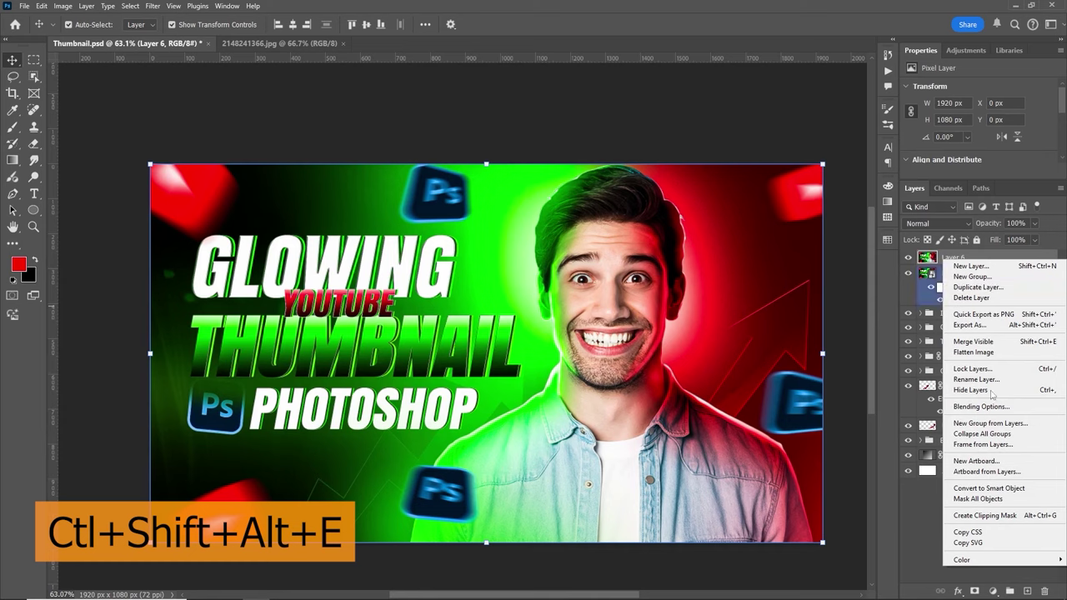
pyautogui.click(989, 488)
# Apply an Oil Paint filter to the new smart object with stylization 1.0, cleanliness 0.8 and lighting enabled
pyautogui.press('z')
pyautogui.moveTo(646, 283); pyautogui.dragTo(667, 284)
pyautogui.press('v')
pyautogui.click(152, 7)
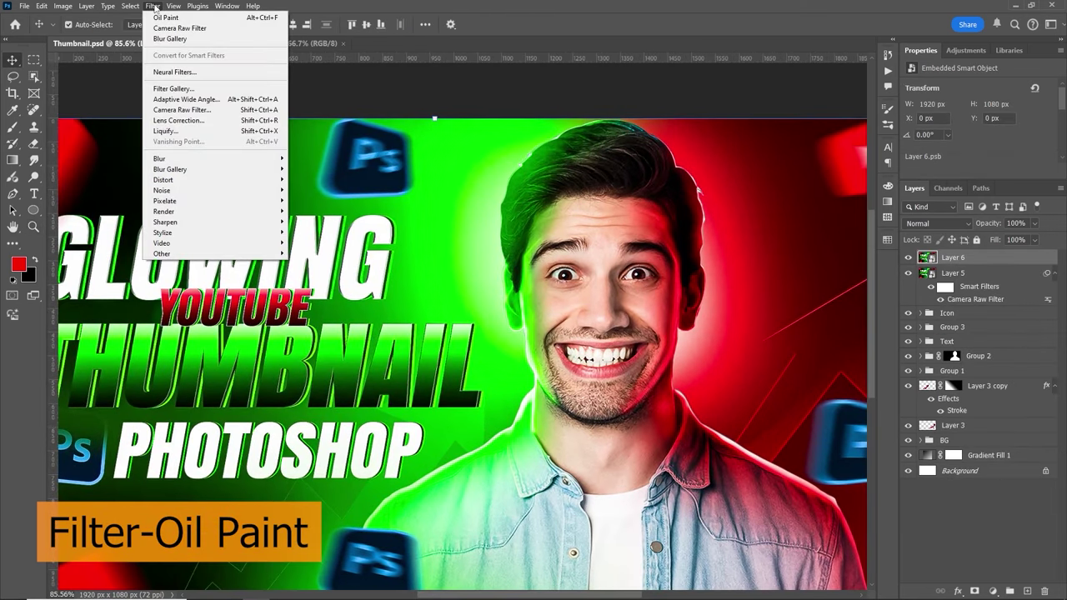
pyautogui.moveTo(206, 235)
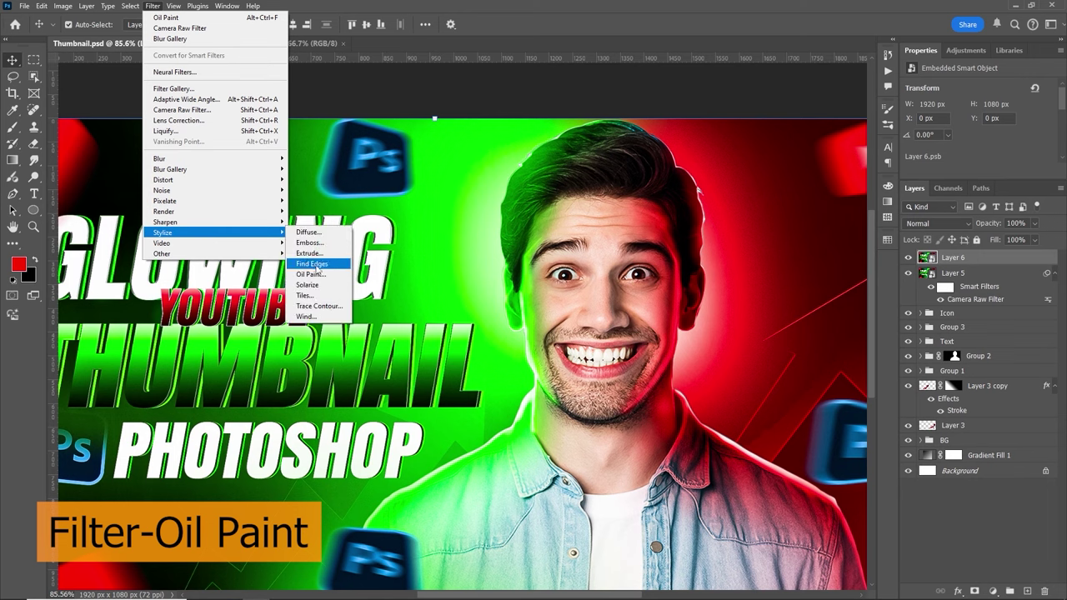
pyautogui.click(310, 274)
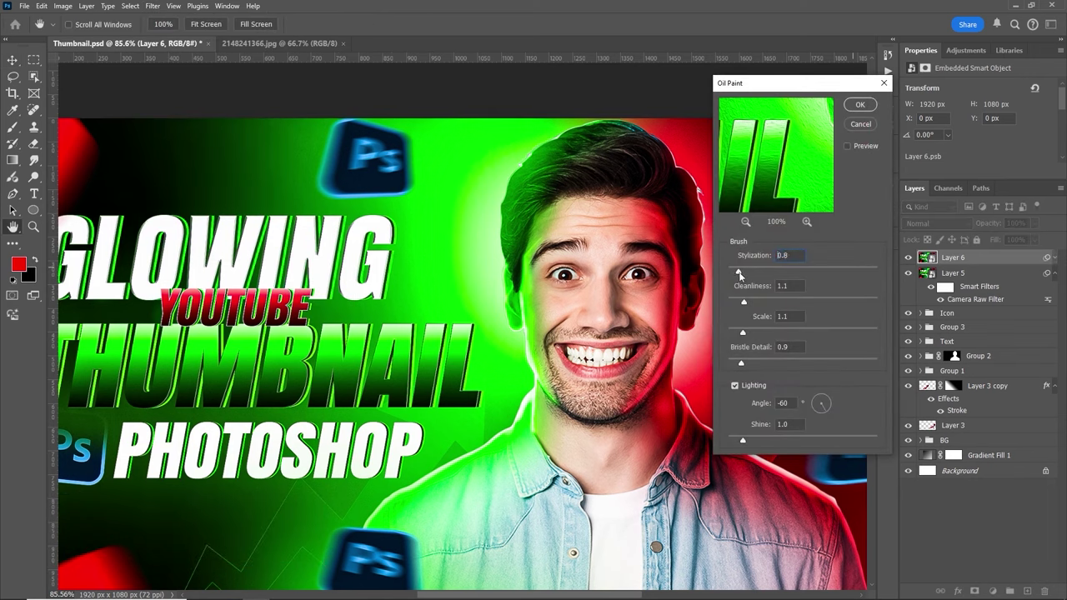
pyautogui.moveTo(743, 303); pyautogui.dragTo(740, 306)
pyautogui.click(736, 387)
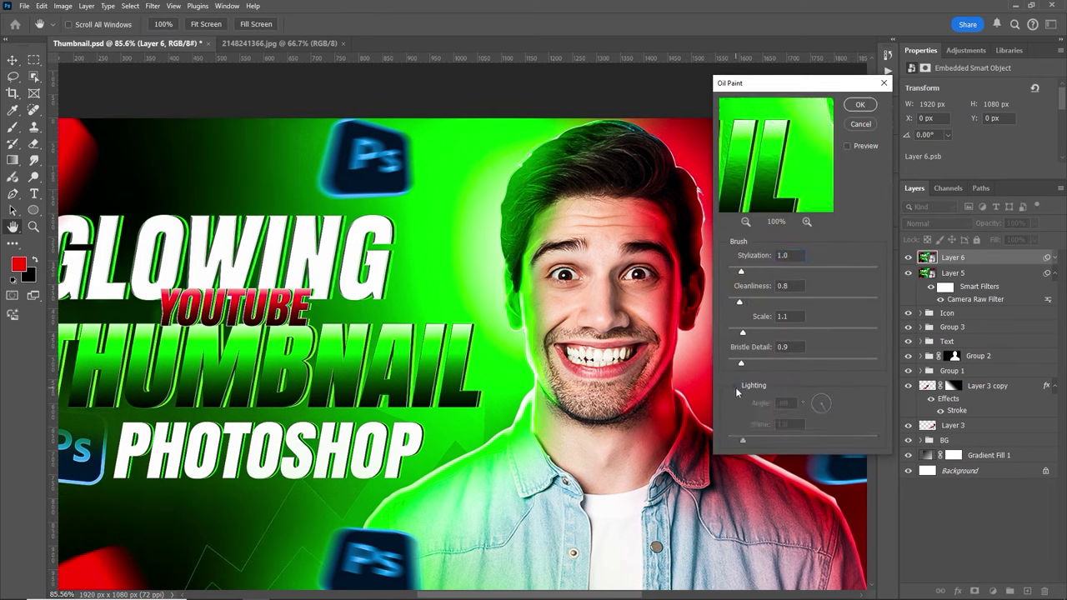
pyautogui.click(737, 387)
pyautogui.click(862, 105)
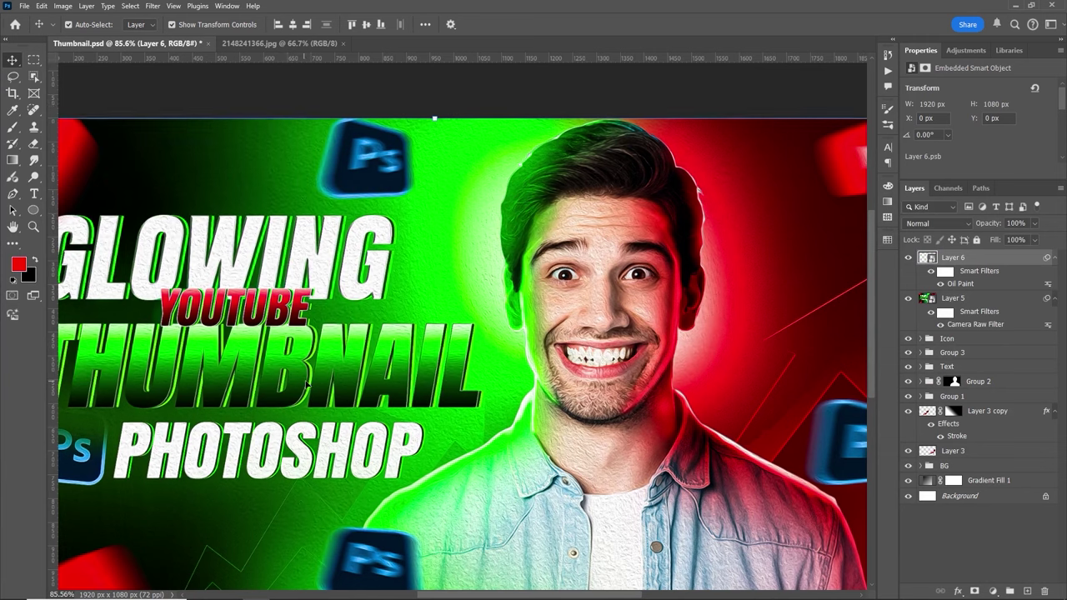
# Add a white layer mask to the smart object carrying the Oil Paint filter
pyautogui.keyDown('ctrl'); pyautogui.click(423, 351); pyautogui.keyUp('ctrl')
pyautogui.moveTo(458, 350)
pyautogui.mouseDown()
pyautogui.moveTo(433, 350)
pyautogui.moveTo(470, 350)
pyautogui.moveTo(425, 349)
pyautogui.mouseUp()
pyautogui.click(975, 591)
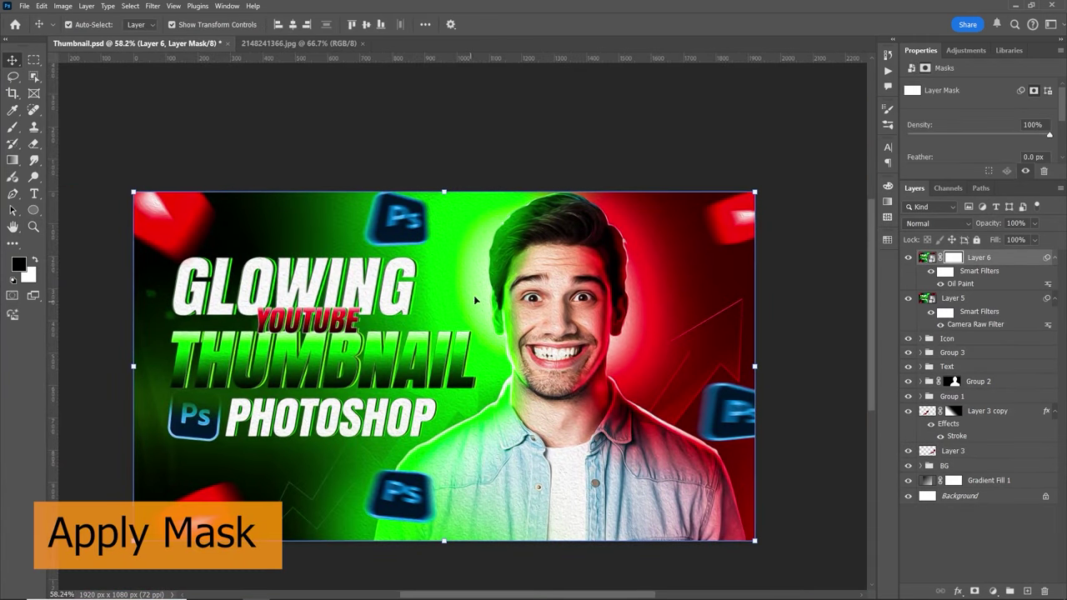
# Lower the Oil Paint layer's opacity to 95% and mask its effect off the face with a black 800 px brush at 62% opacity
pyautogui.press('z')
pyautogui.click(584, 302)
pyautogui.press('b')
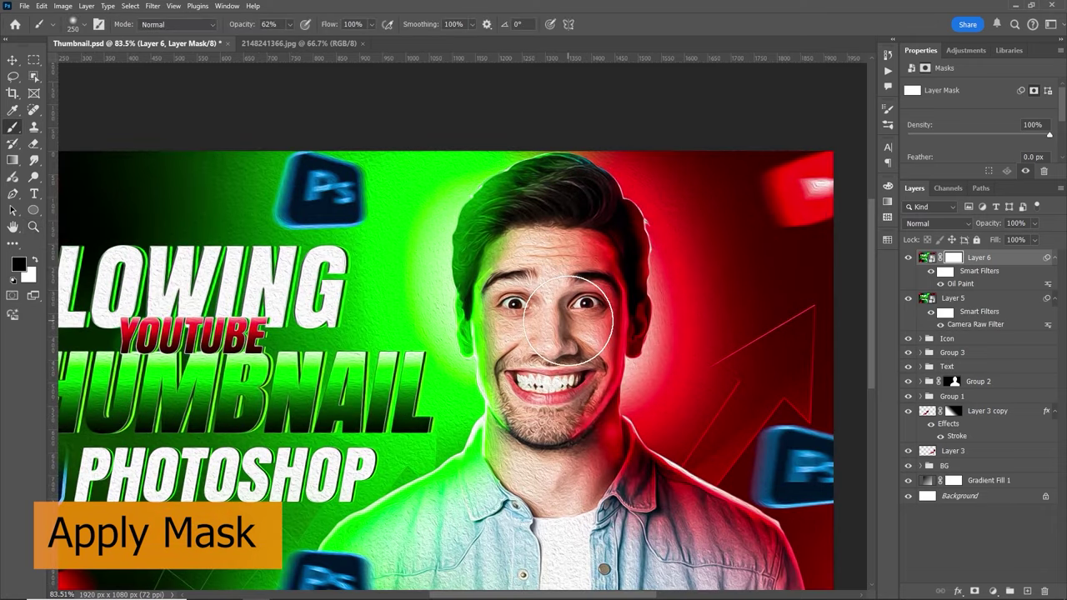
pyautogui.press(']')
pyautogui.press(']')
pyautogui.moveTo(995, 224); pyautogui.dragTo(991, 224)
pyautogui.click(553, 357)
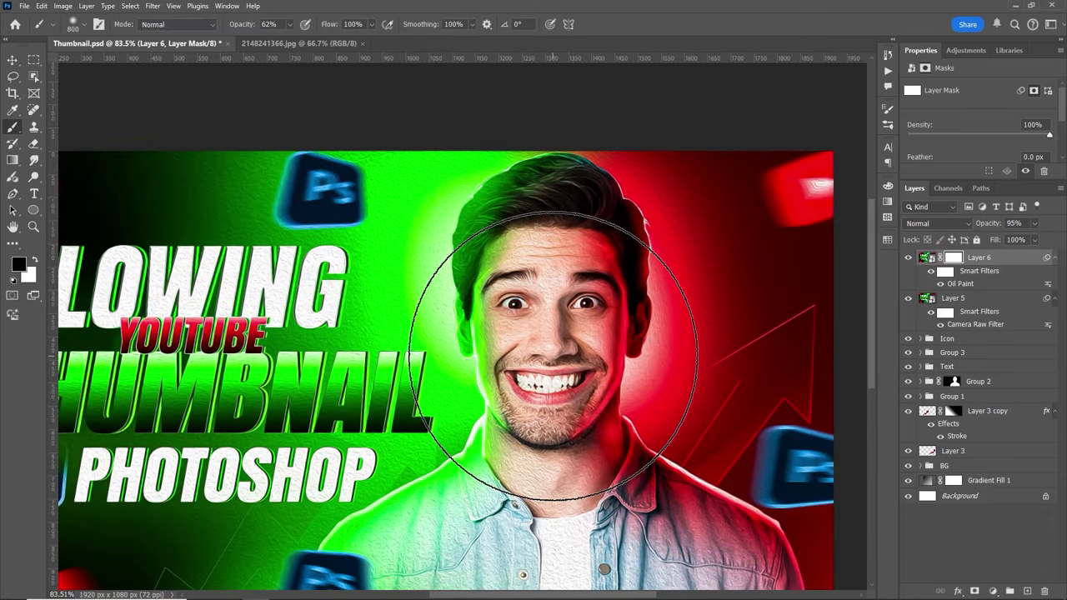
pyautogui.click(553, 356)
pyautogui.moveTo(569, 438); pyautogui.dragTo(578, 355)
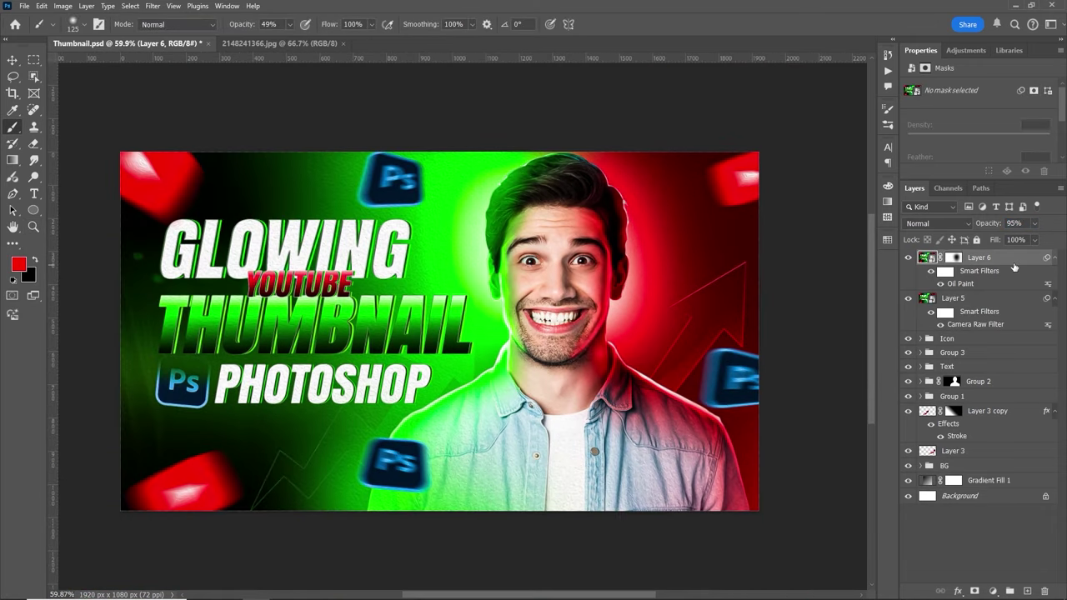
# Stamp all visible layers into a new layer above the masked Oil Paint layer and convert it to a smart object
pyautogui.hotkey('ctrl', 'shift', 'alt', 'e')
pyautogui.rightClick(951, 258)
pyautogui.click(989, 490)
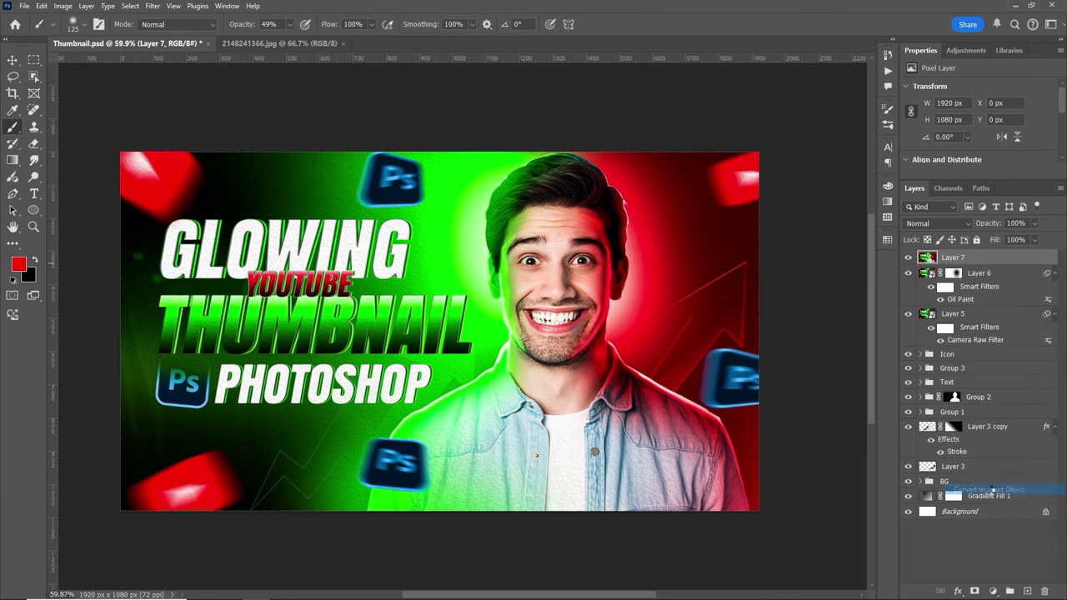
# Apply a High Pass filter to the top smart object and set its blend mode to Overlay
pyautogui.click(152, 6)
pyautogui.moveTo(206, 226)
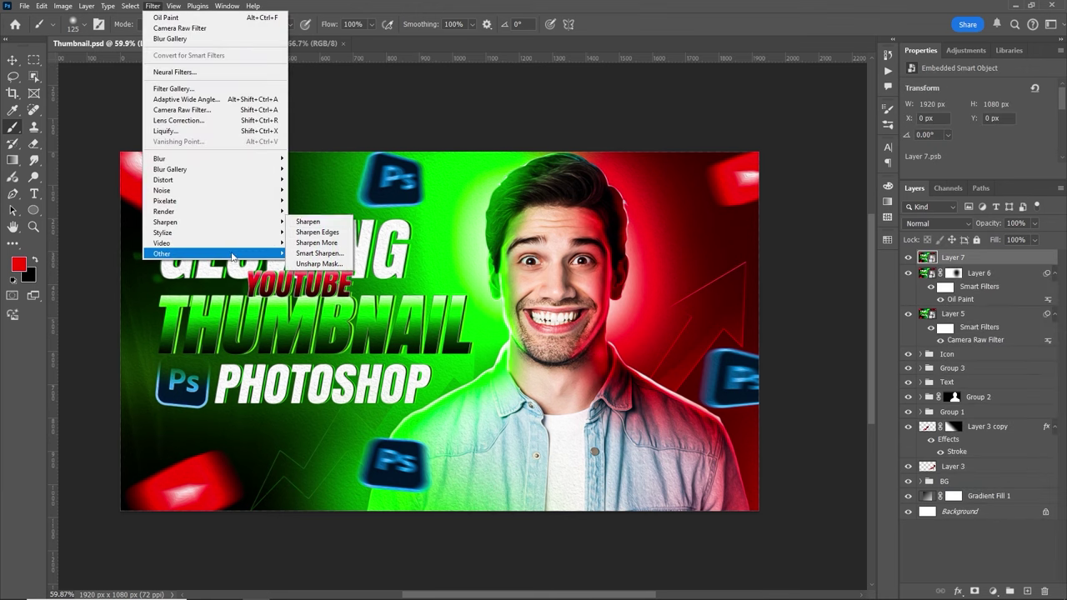
pyautogui.moveTo(267, 254)
pyautogui.click(310, 263)
pyautogui.click(588, 148)
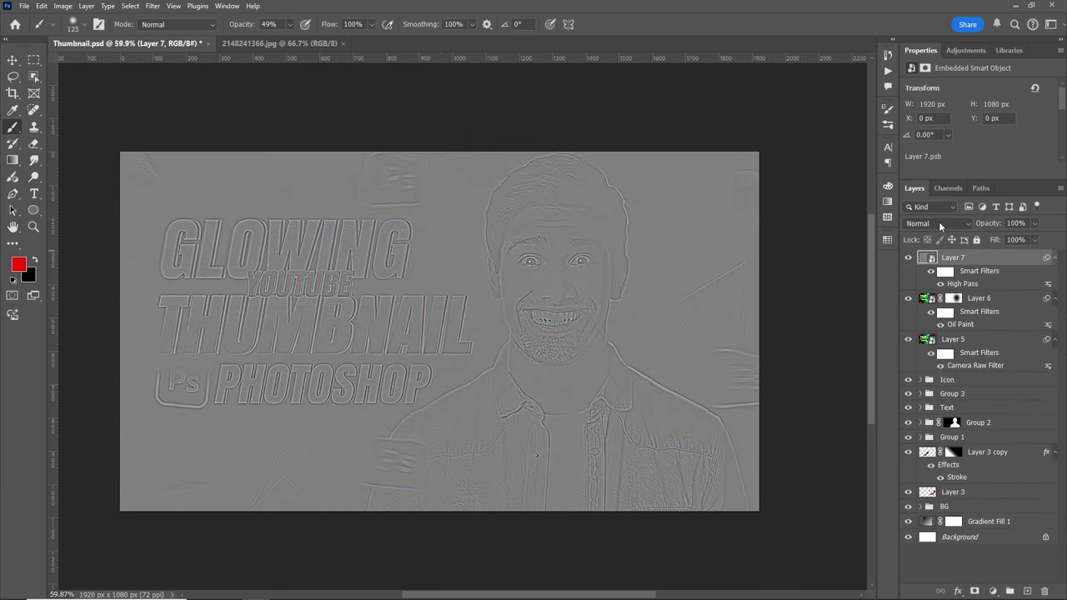
pyautogui.click(939, 222)
pyautogui.click(931, 376)
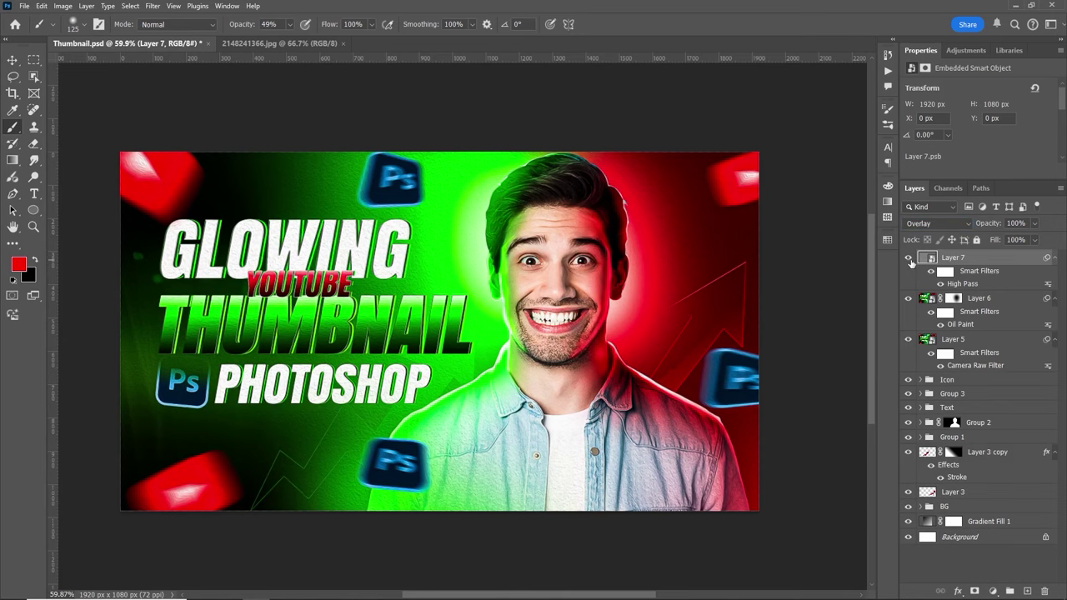
# Lower the Oil Paint layer's opacity to 75% and feather its mask by 3.4 px
pyautogui.hotkey('ctrl', 'space')
pyautogui.moveTo(585, 265); pyautogui.dragTo(595, 265)
pyautogui.click(954, 299)
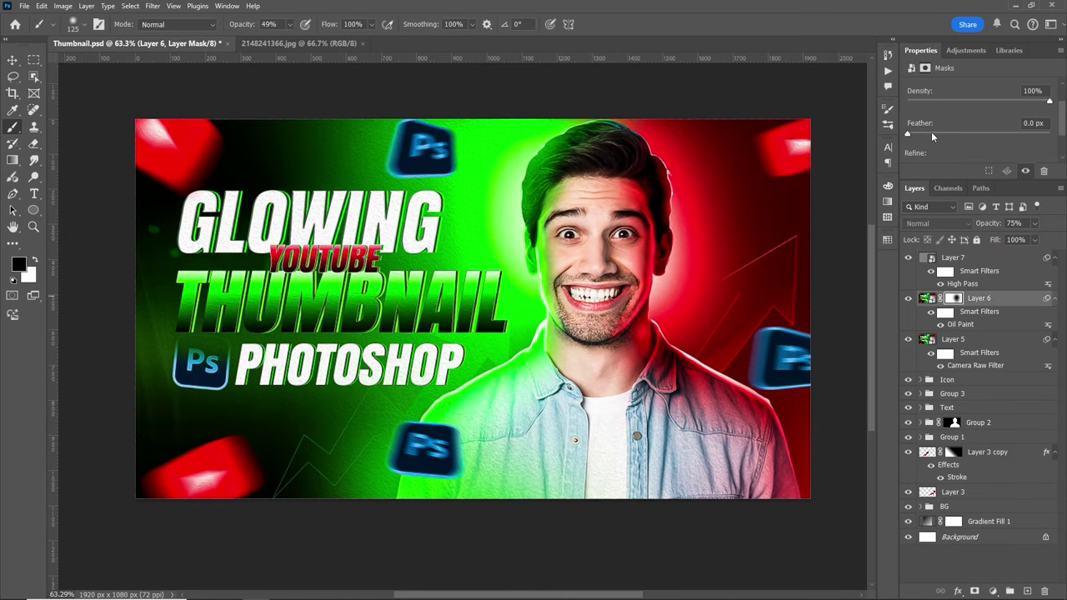
pyautogui.click(933, 133)
# Set the brush to 300 px at 38% opacity for retouching the Oil Paint layer's mask
pyautogui.press(']')
pyautogui.press(']')
pyautogui.press(']')
pyautogui.press(']')
pyautogui.press(']')
pyautogui.press('3')
pyautogui.press('8')
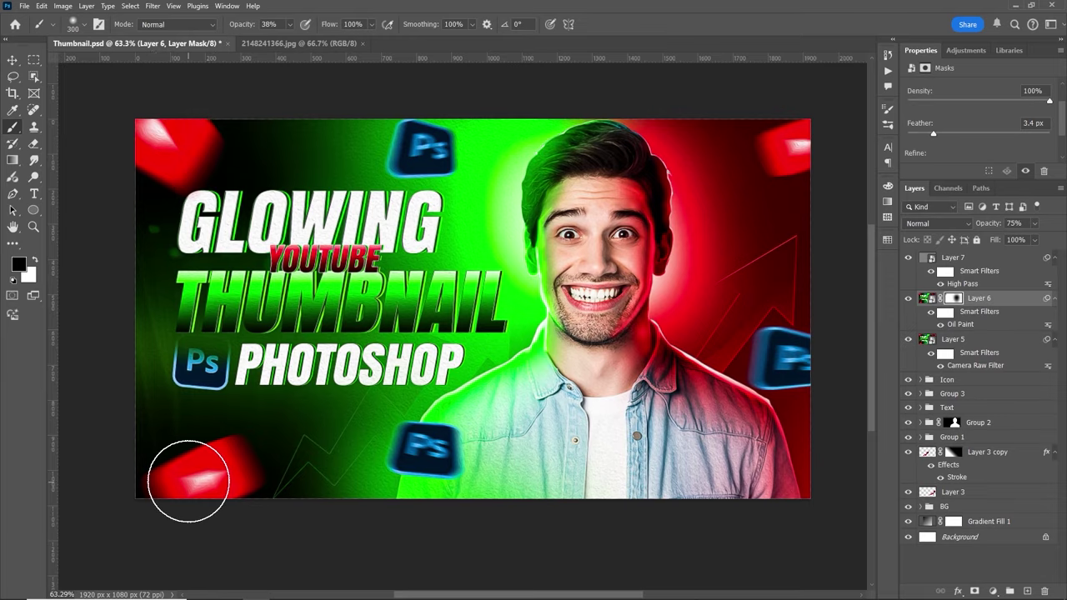